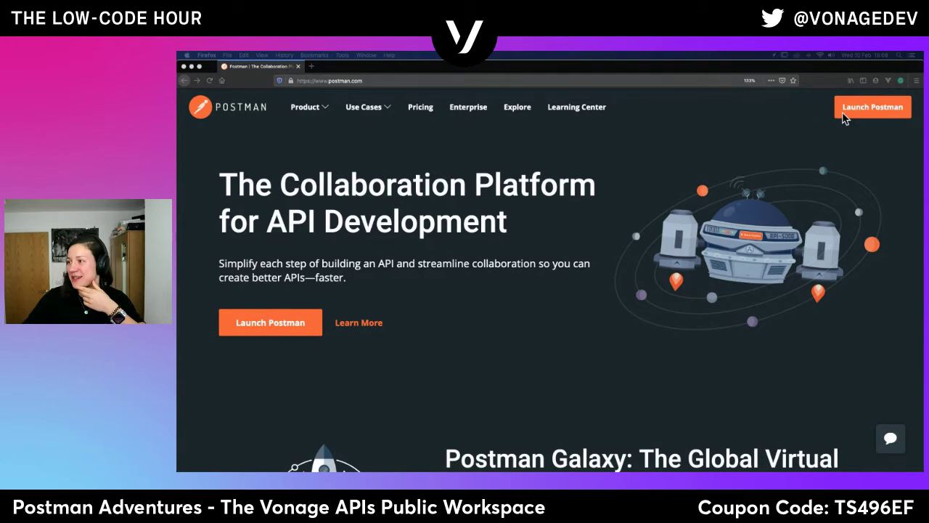
Launch the Postman web app from postman.com to reach the vonage-apis team Home page.
{"action": "left_click", "coordinate": [887, 109]}
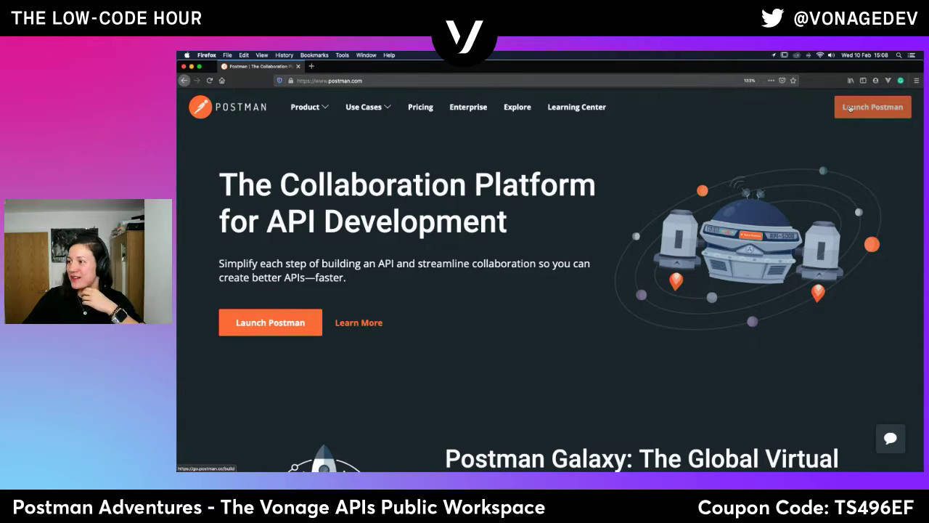
{"action": "left_click", "coordinate": [850, 107]}
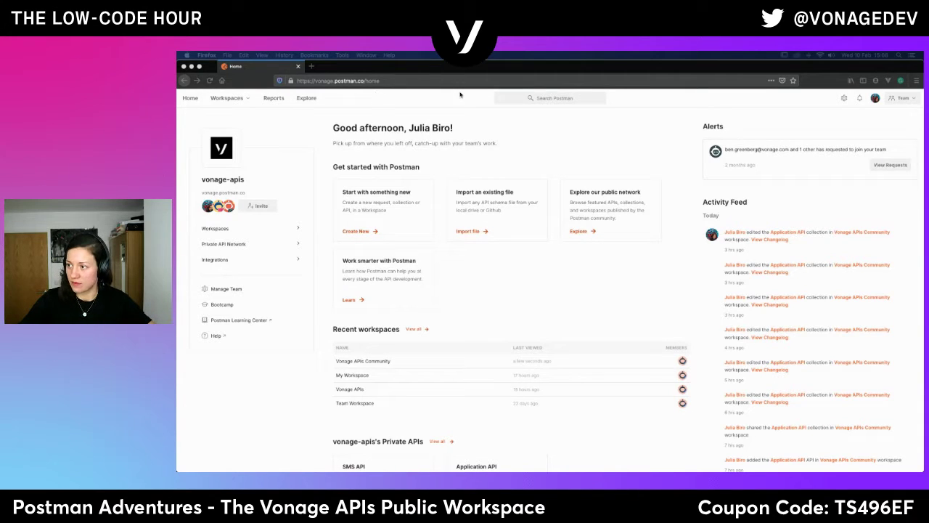
Open the Vonage APIs Community workspace from the team's workspace directory.
{"action": "left_click", "coordinate": [218, 228]}
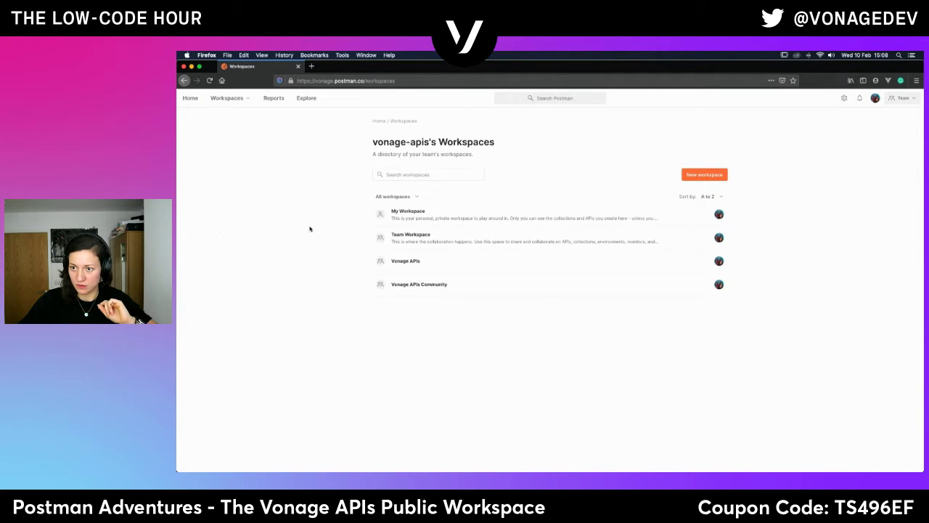
{"action": "left_click", "coordinate": [421, 284]}
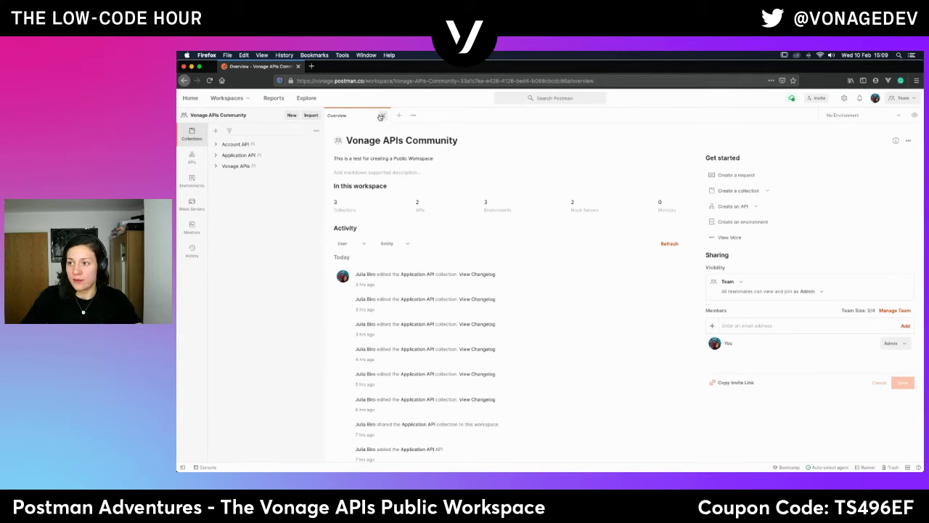
Close the overview and open Vonage APIs > Account API > Balance > Get Account Balance.
{"action": "left_click", "coordinate": [381, 116]}
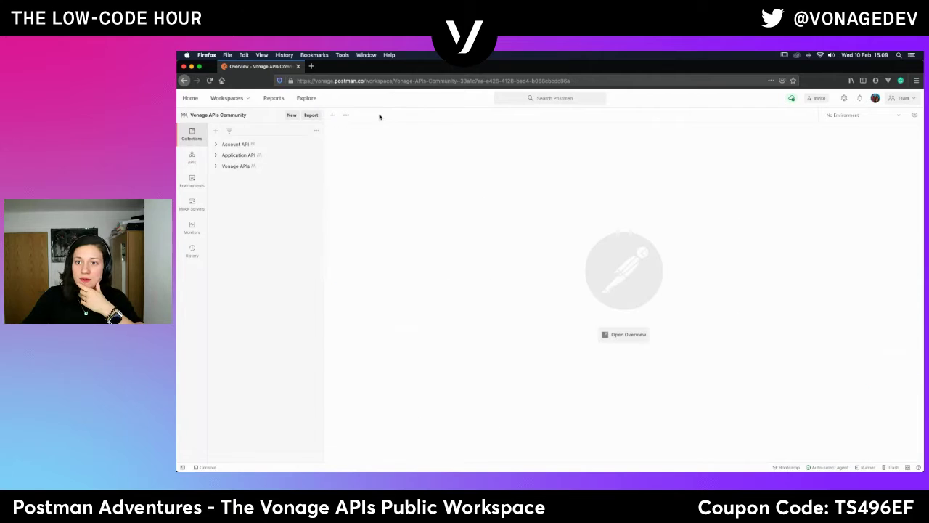
{"action": "left_click", "coordinate": [227, 167]}
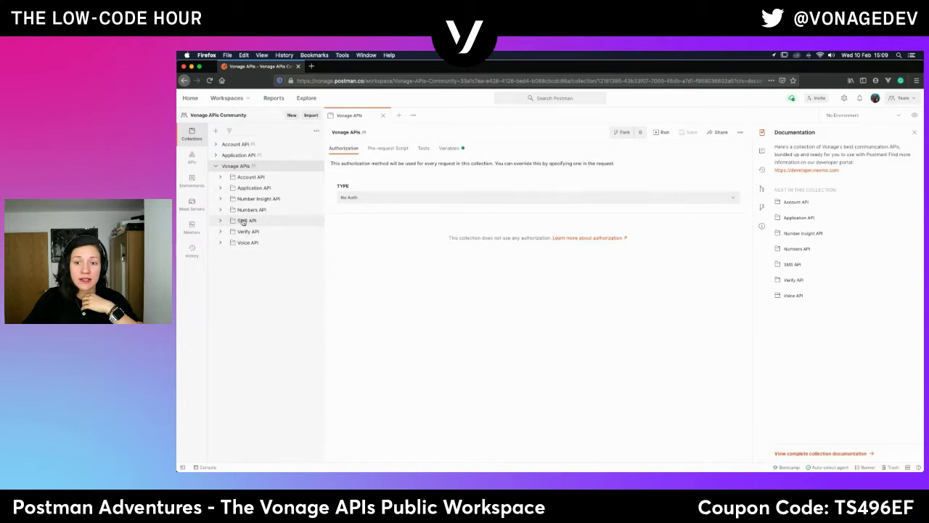
{"action": "left_click", "coordinate": [251, 177]}
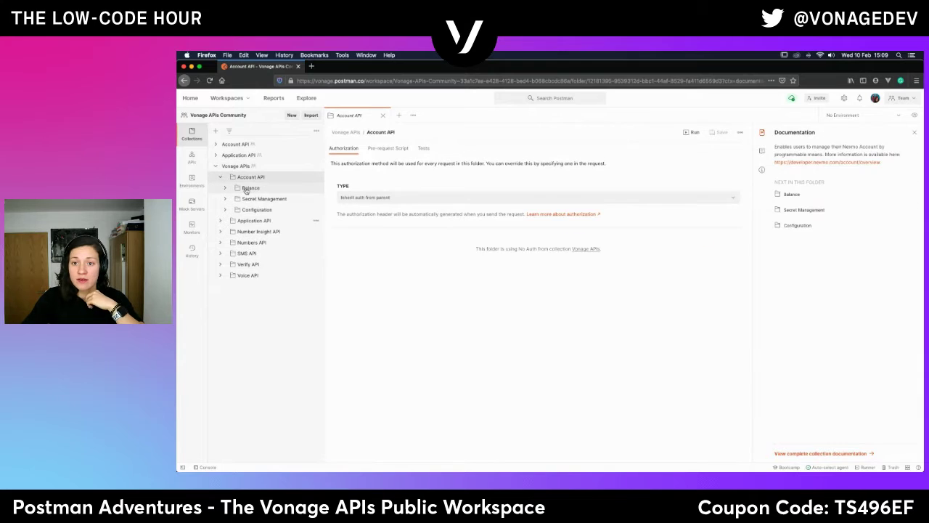
{"action": "left_click", "coordinate": [246, 189]}
{"action": "left_click", "coordinate": [265, 198]}
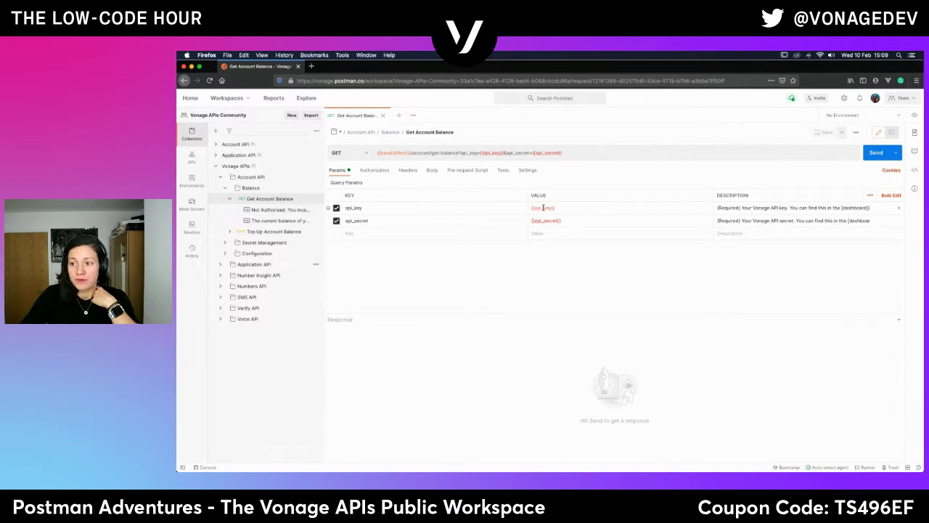
Switch the sidebar to the workspace APIs list with Account API and Application API.
{"action": "mouse_move", "coordinate": [543, 209]}
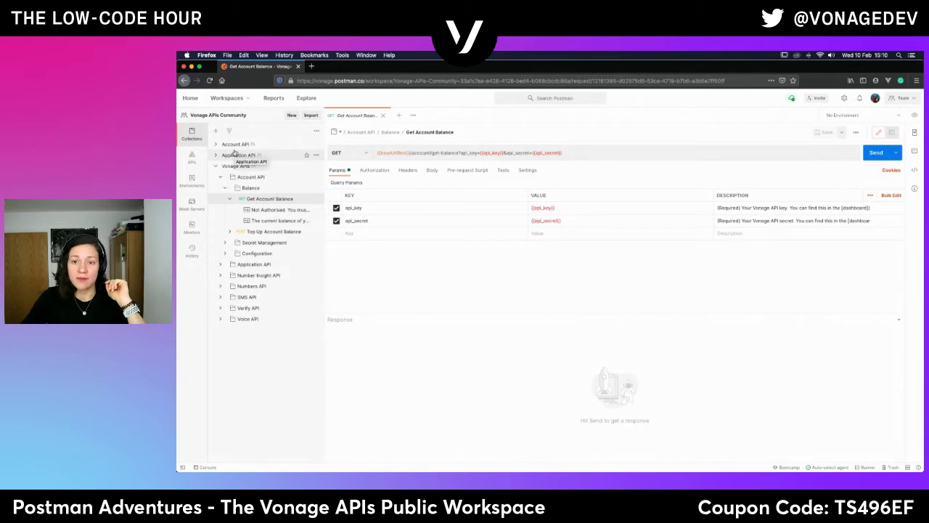
{"action": "mouse_move", "coordinate": [233, 165]}
{"action": "left_mouse_down"}
{"action": "mouse_move", "coordinate": [243, 212]}
{"action": "mouse_move", "coordinate": [233, 173]}
{"action": "left_mouse_up"}
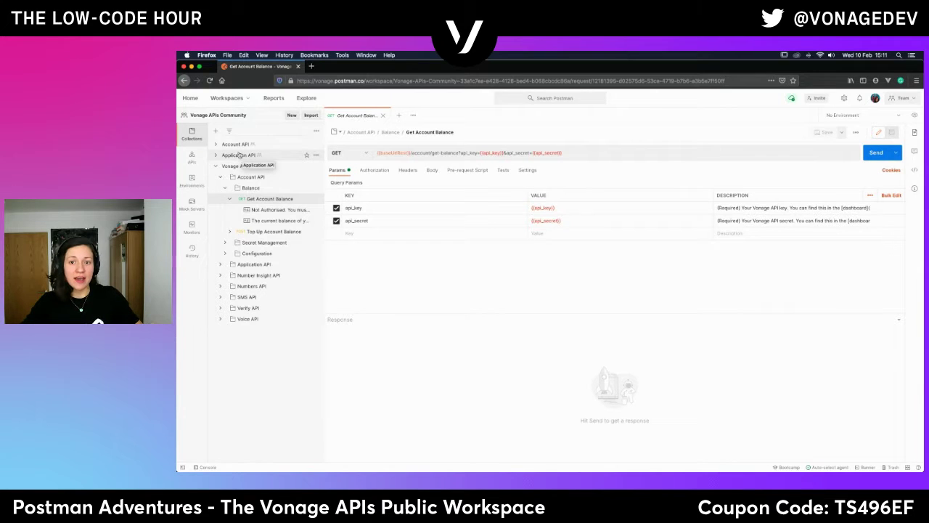
{"action": "left_click", "coordinate": [192, 161]}
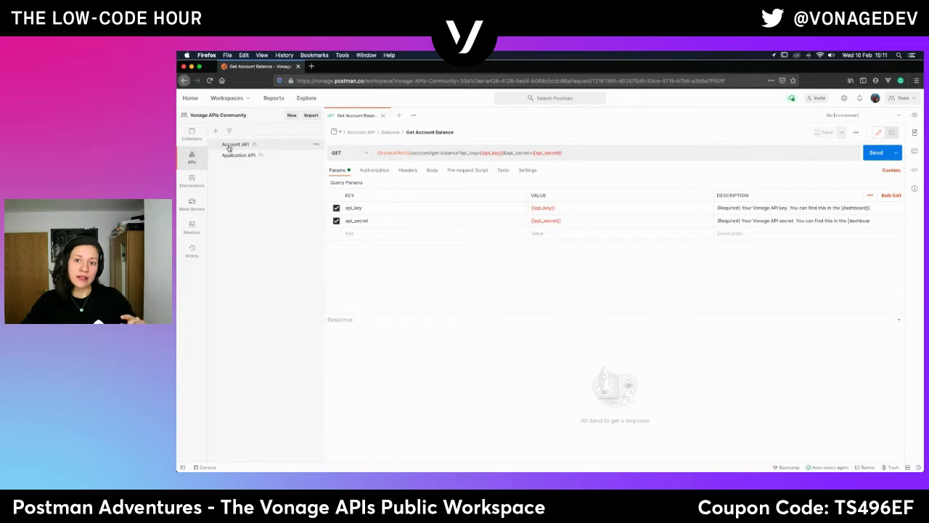
Browse Collections and Mock Servers, then collapse the Vonage APIs collection.
{"action": "left_click", "coordinate": [191, 134]}
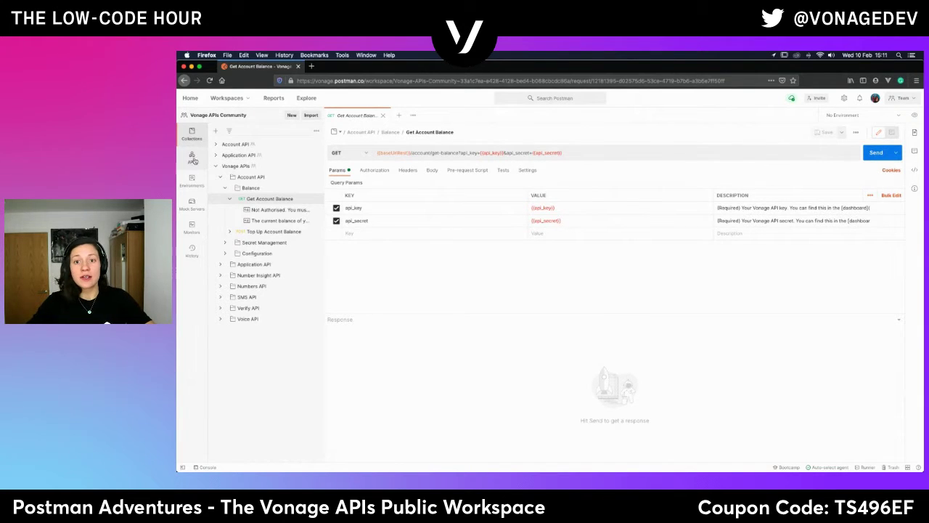
{"action": "left_click", "coordinate": [191, 209]}
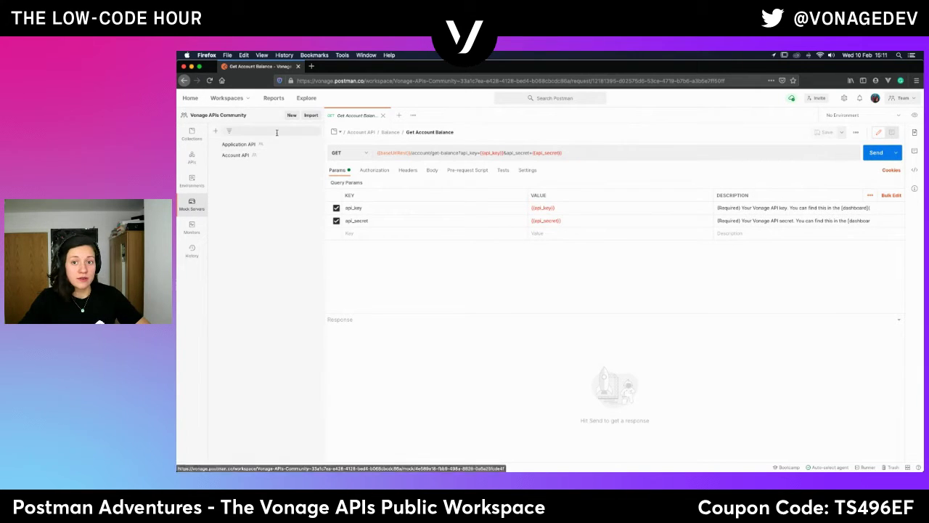
{"action": "left_click", "coordinate": [192, 137]}
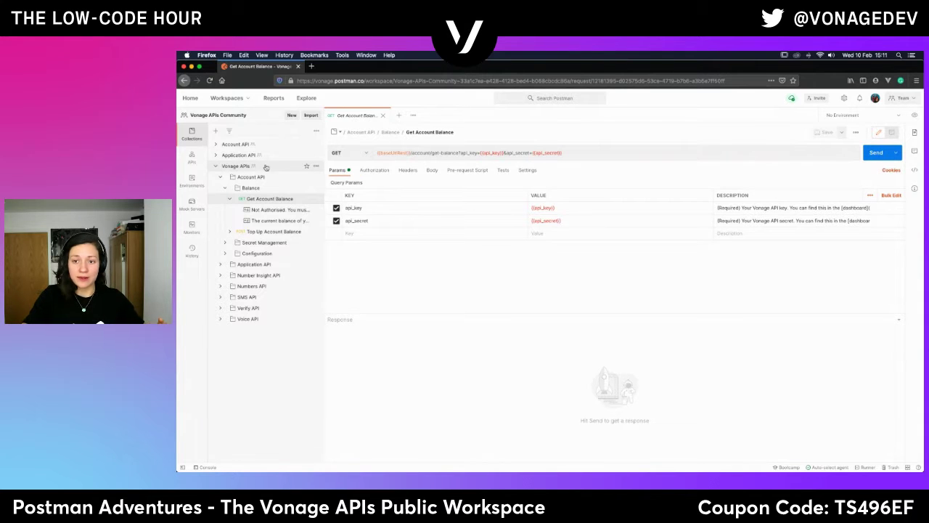
{"action": "left_click", "coordinate": [214, 167]}
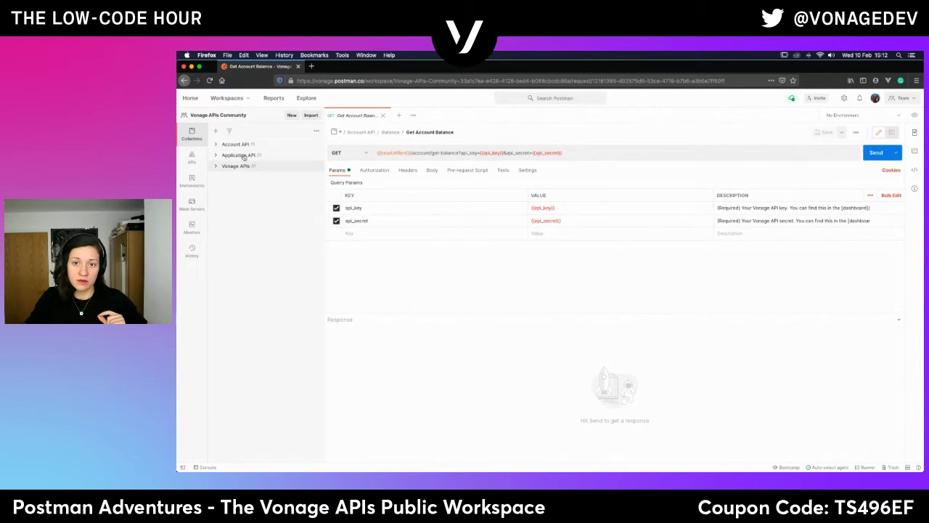
From the workspace overview, open the Account API collection and show its actions menu.
{"action": "left_click", "coordinate": [229, 117]}
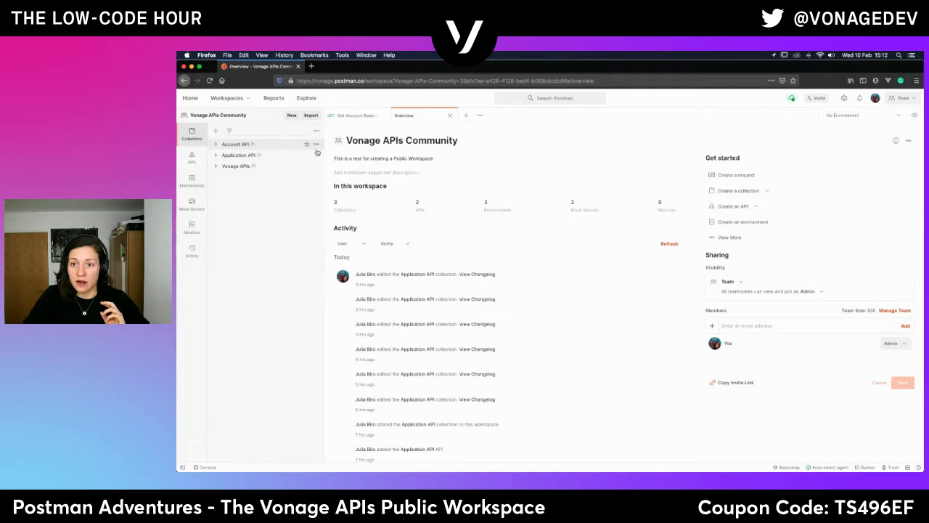
{"action": "left_click", "coordinate": [316, 145]}
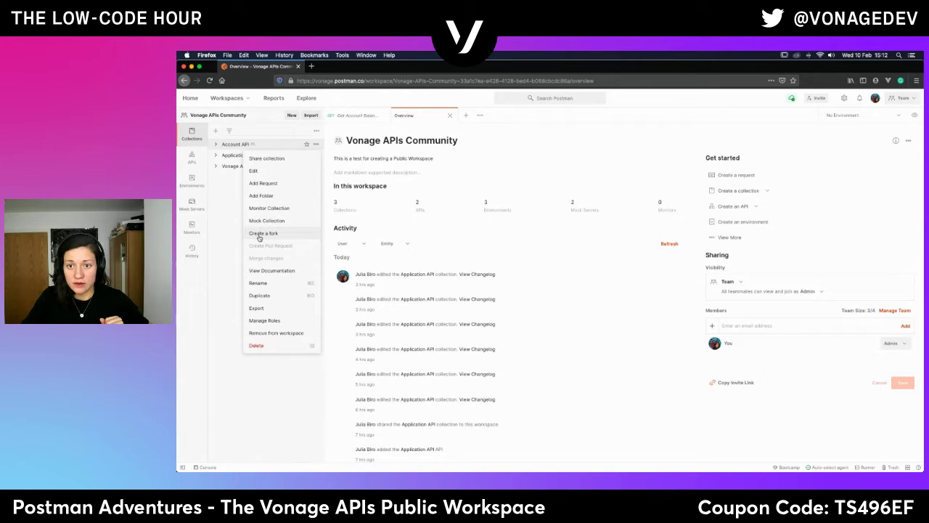
{"action": "left_click", "coordinate": [234, 145]}
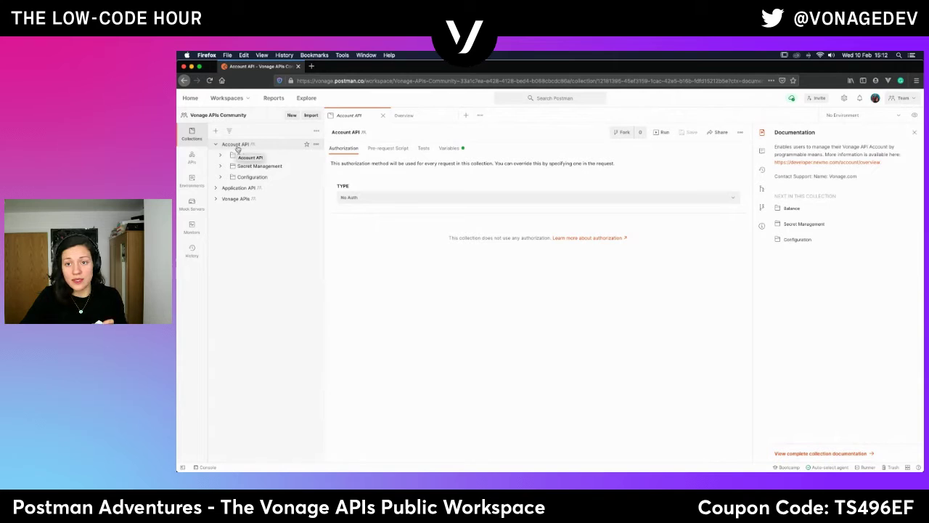
{"action": "left_click", "coordinate": [316, 146]}
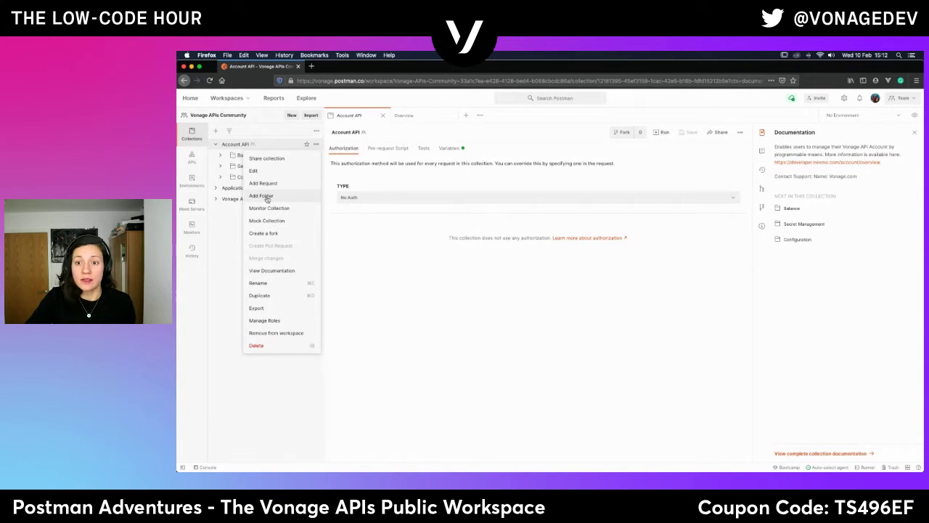
Fork Account API into My Workspace with a custom fork label.
{"action": "left_click", "coordinate": [267, 233]}
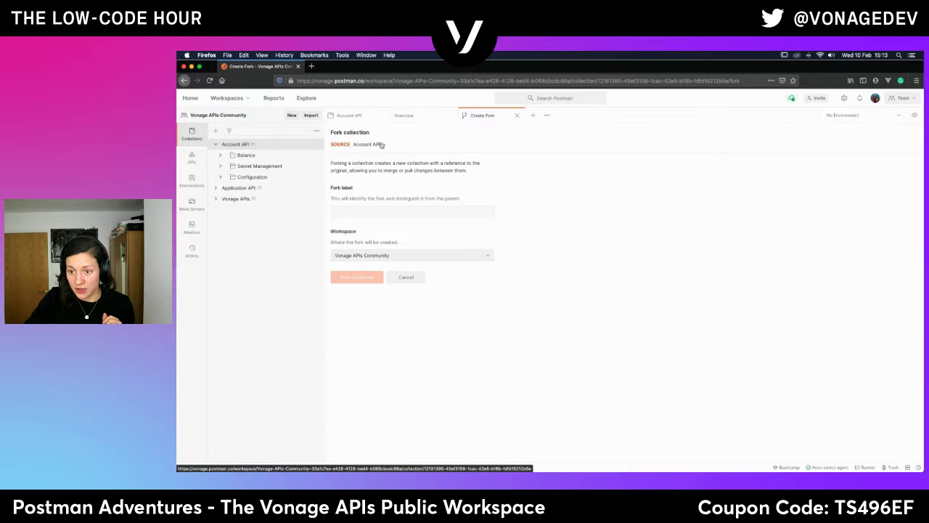
{"action": "left_click", "coordinate": [338, 210]}
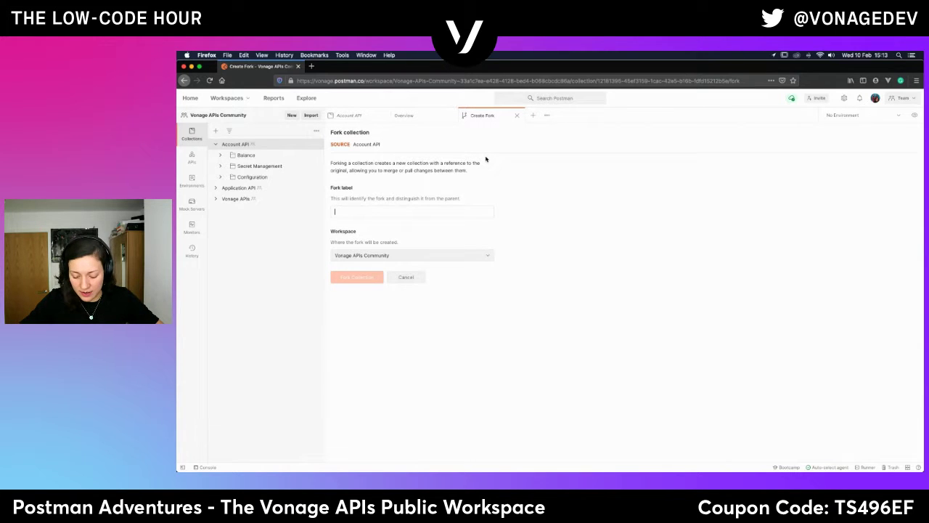
{"action": "type", "text": "Julia's test"}
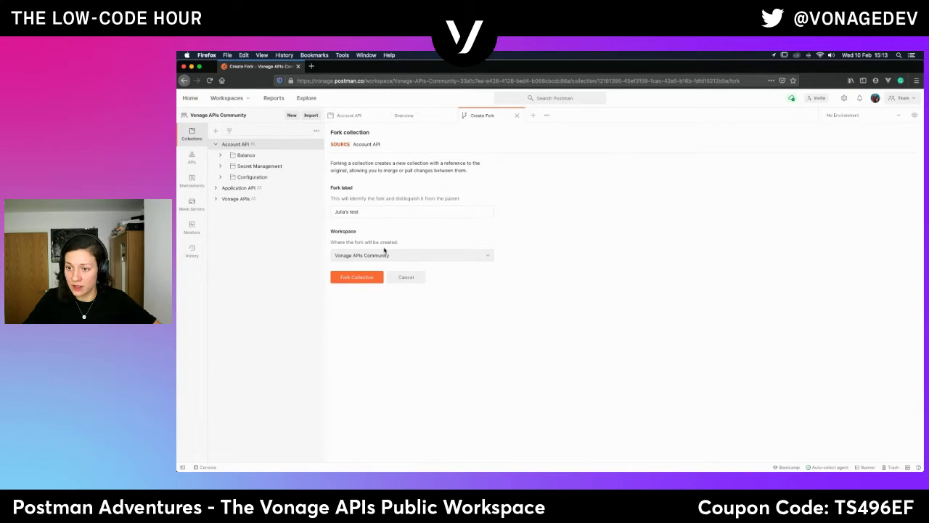
{"action": "left_click", "coordinate": [383, 255]}
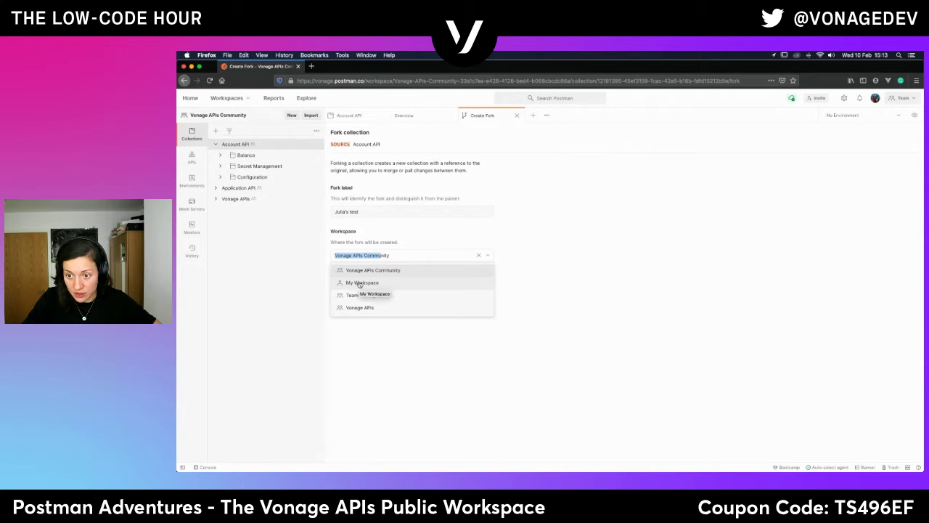
{"action": "left_click", "coordinate": [360, 282]}
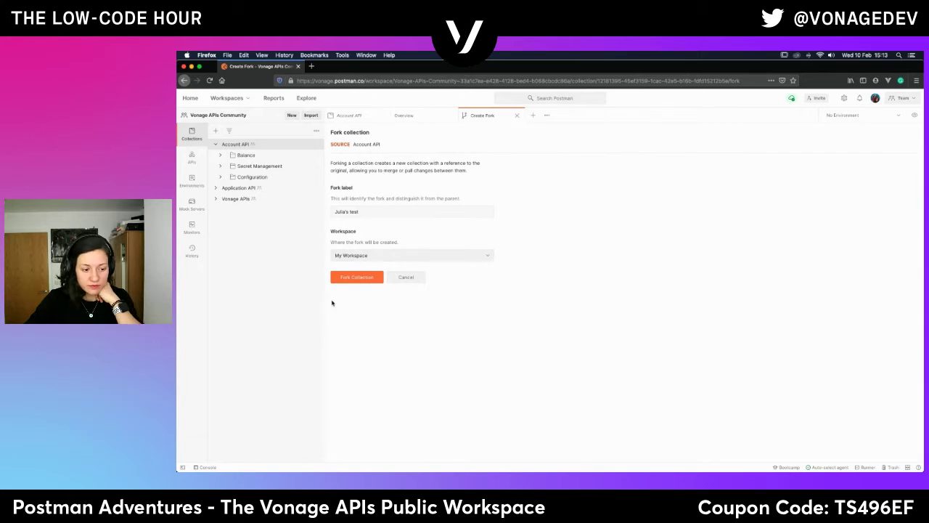
{"action": "left_click", "coordinate": [366, 281]}
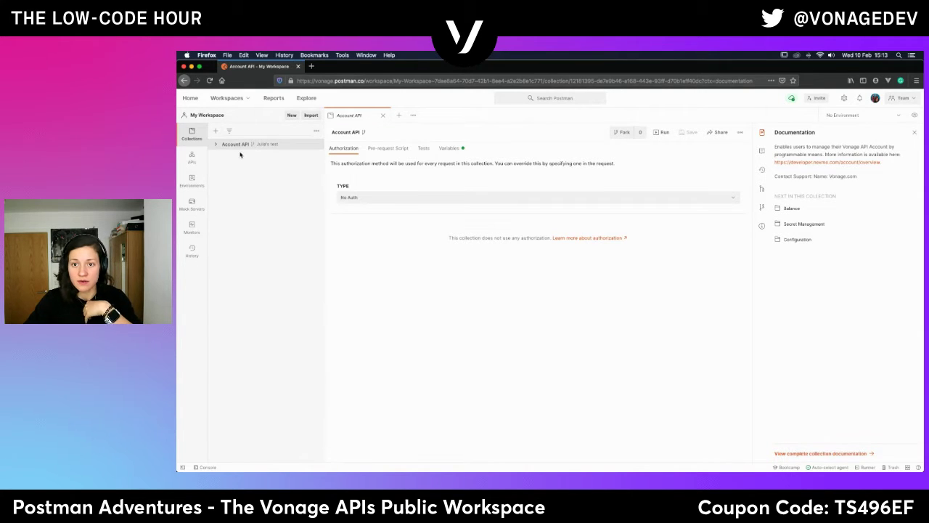
Check the forked Account API collection's Pre-request Script and Tests, both empty.
{"action": "left_click", "coordinate": [272, 149]}
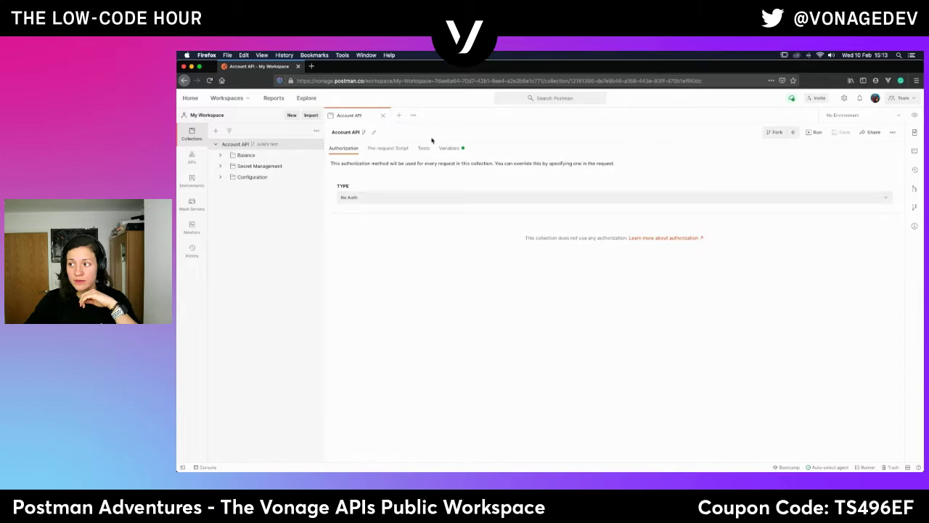
{"action": "left_click", "coordinate": [393, 152]}
{"action": "left_click", "coordinate": [424, 149]}
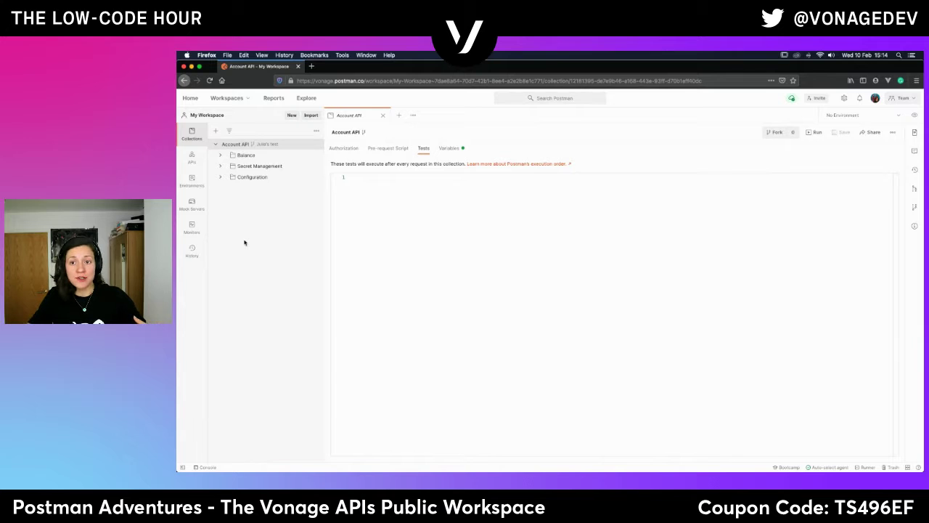
{"action": "left_click", "coordinate": [385, 153]}
{"action": "left_click", "coordinate": [426, 151]}
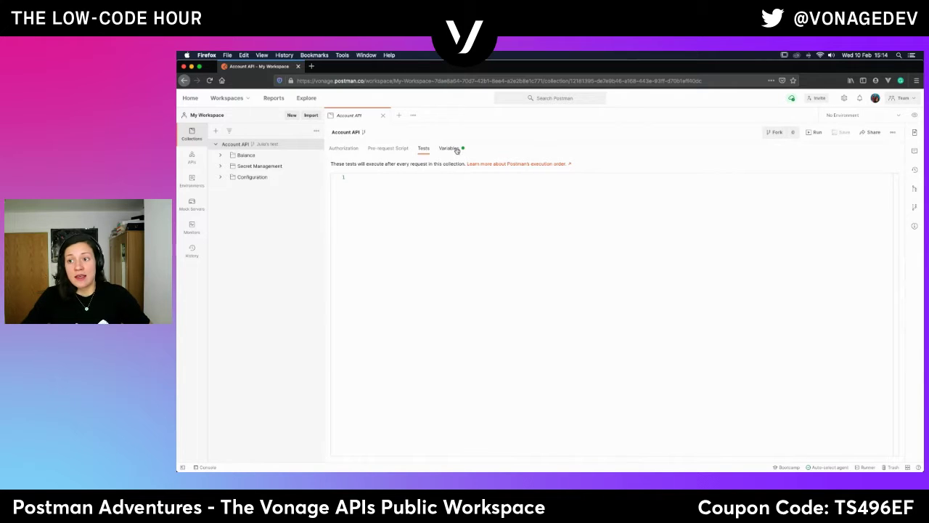
View the variables baseUrl, baseUrlRest, api_key and api_secret, then open a new browser tab.
{"action": "left_click", "coordinate": [455, 149]}
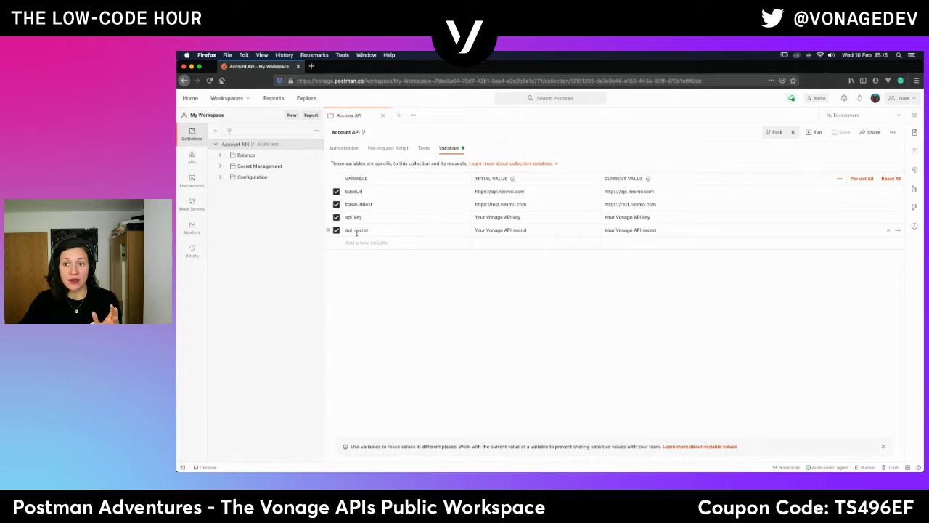
{"action": "left_click", "coordinate": [311, 67]}
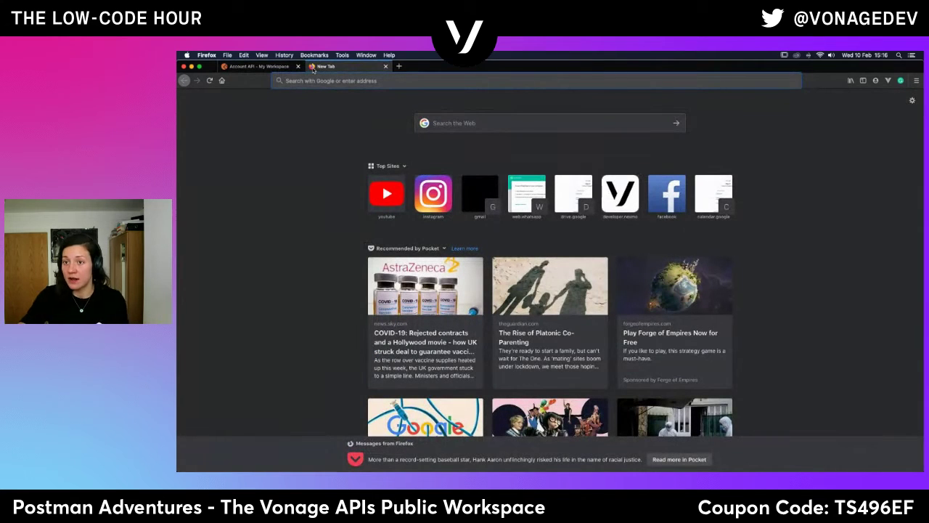
Go to dashboard.nexmo.com and log in with the saved account credentials.
{"action": "type", "text": "dashboard.nexmo.com/"}
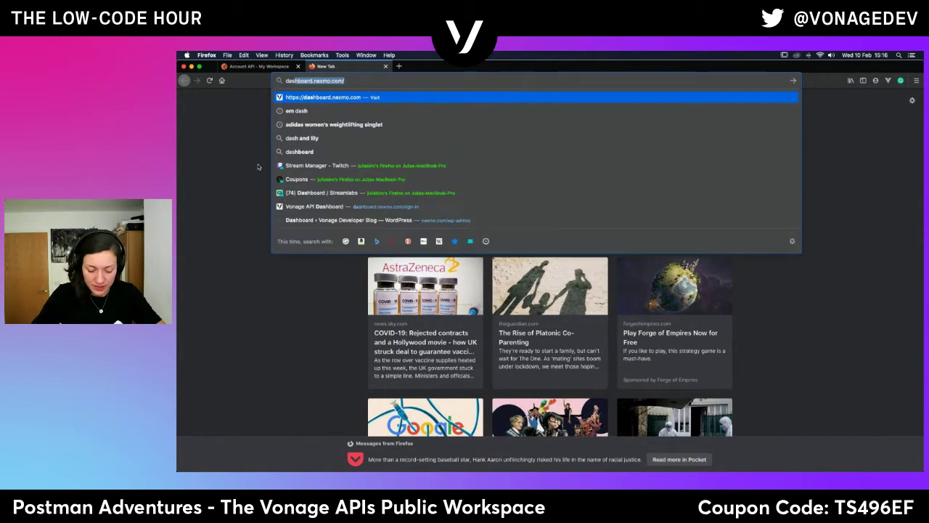
{"action": "key", "text": "Return"}
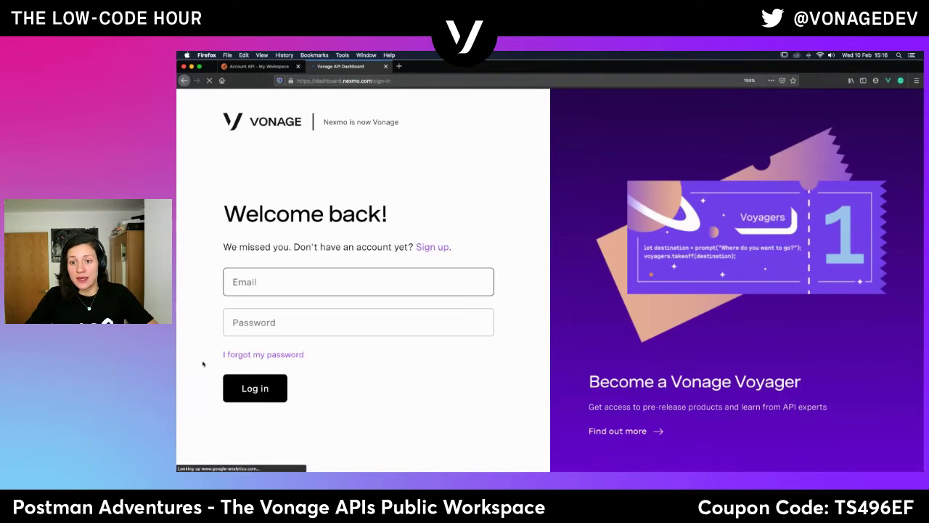
{"action": "left_click", "coordinate": [290, 281]}
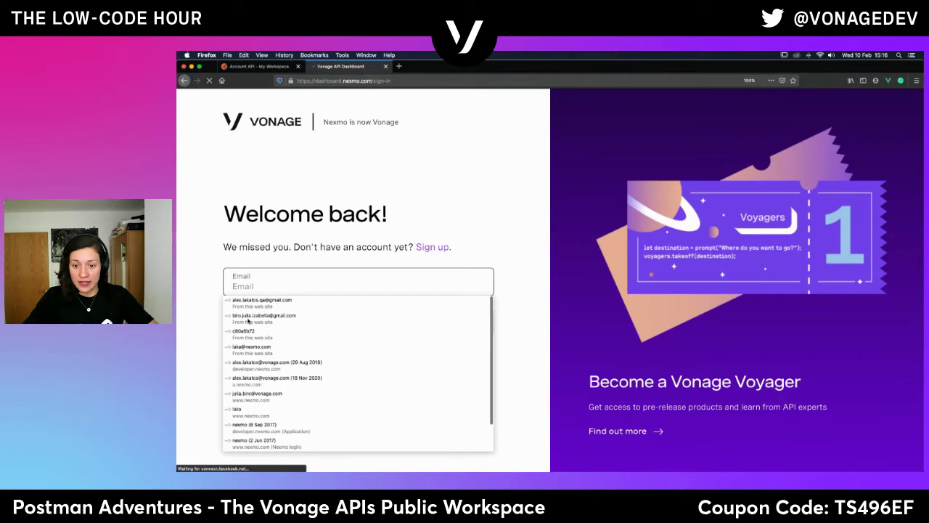
{"action": "left_click", "coordinate": [290, 311]}
{"action": "left_click", "coordinate": [252, 388]}
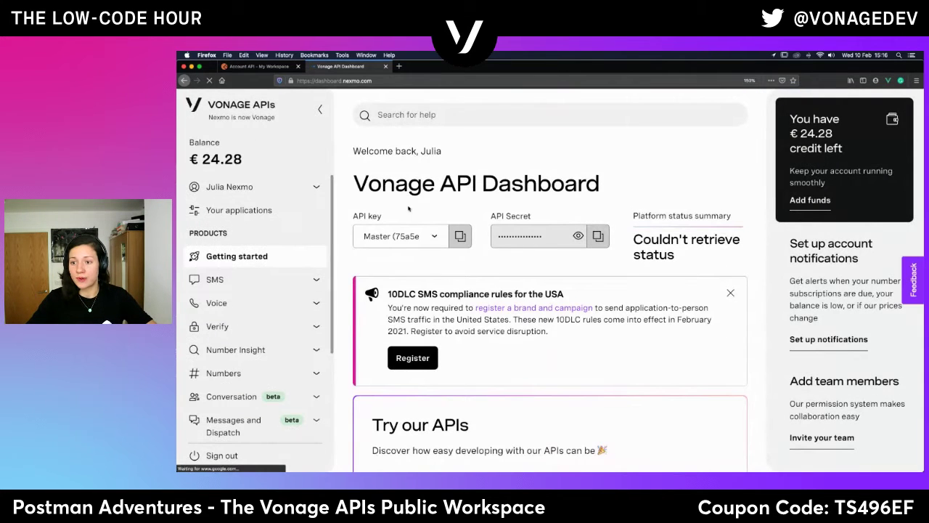
Select the account's secondary, non-Master API key in the Vonage dashboard and copy it.
{"action": "left_click", "coordinate": [426, 241]}
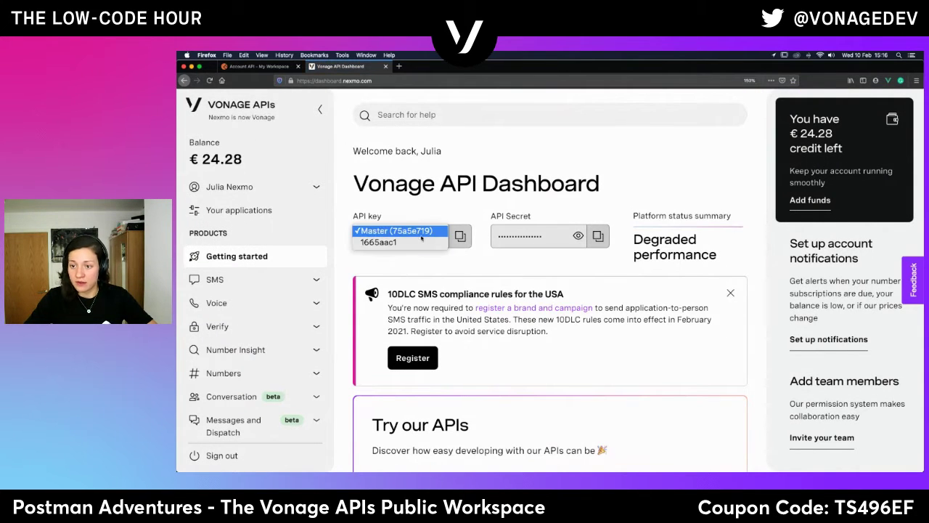
{"action": "left_click", "coordinate": [392, 242]}
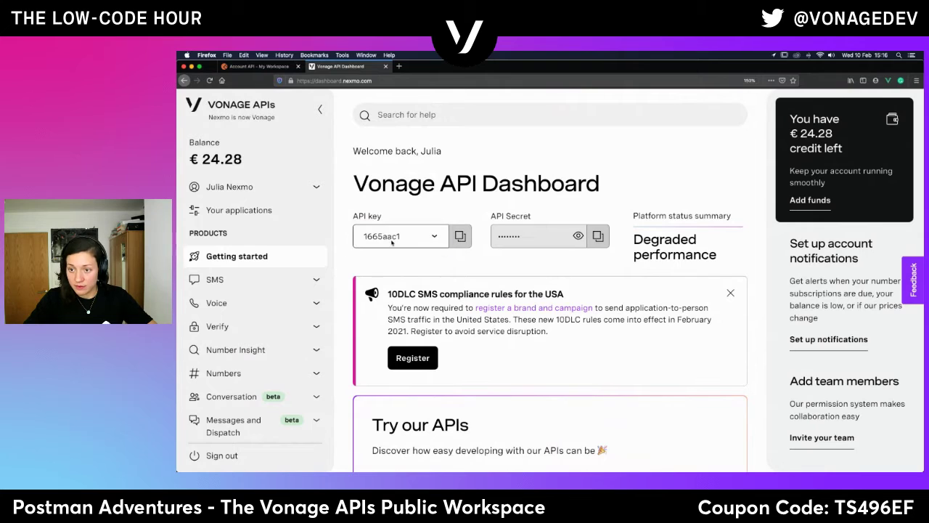
{"action": "left_click", "coordinate": [460, 236]}
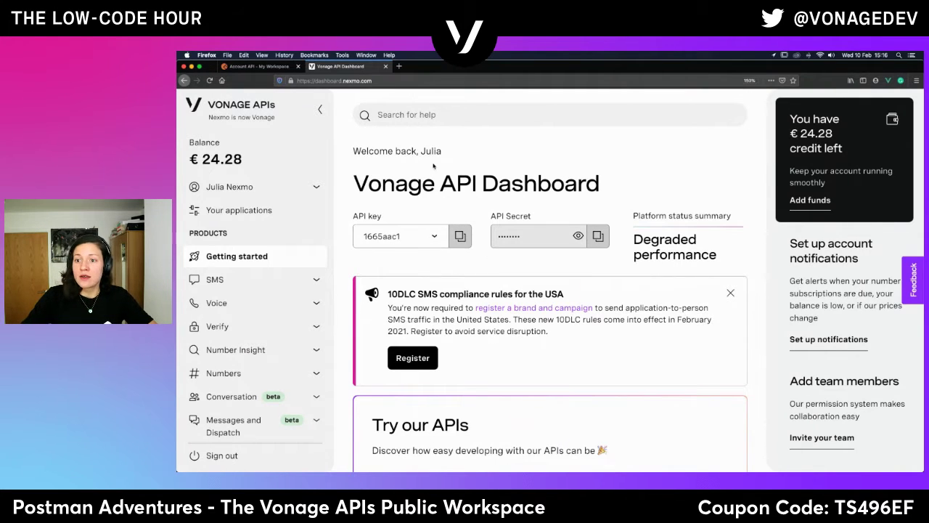
Replace the api_key placeholder current value with the copied Vonage API key and keep the changes.
{"action": "key", "text": "ctrl+shift+Tab"}
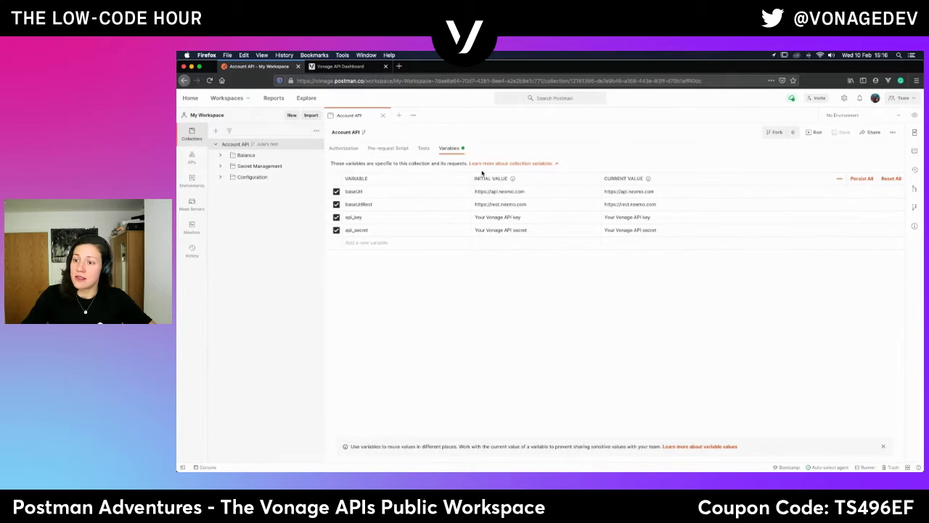
{"action": "double_click", "coordinate": [627, 217]}
{"action": "key", "text": "super+a"}
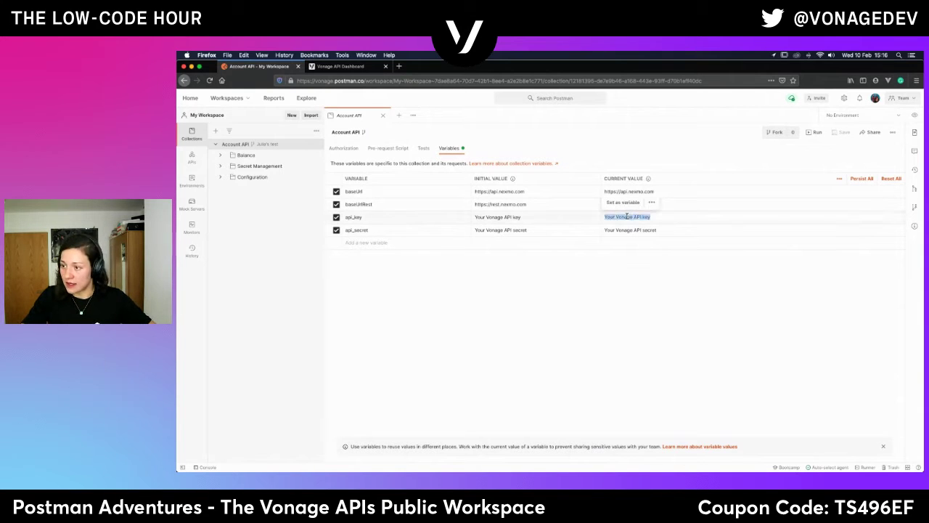
{"action": "key", "text": "super+v"}
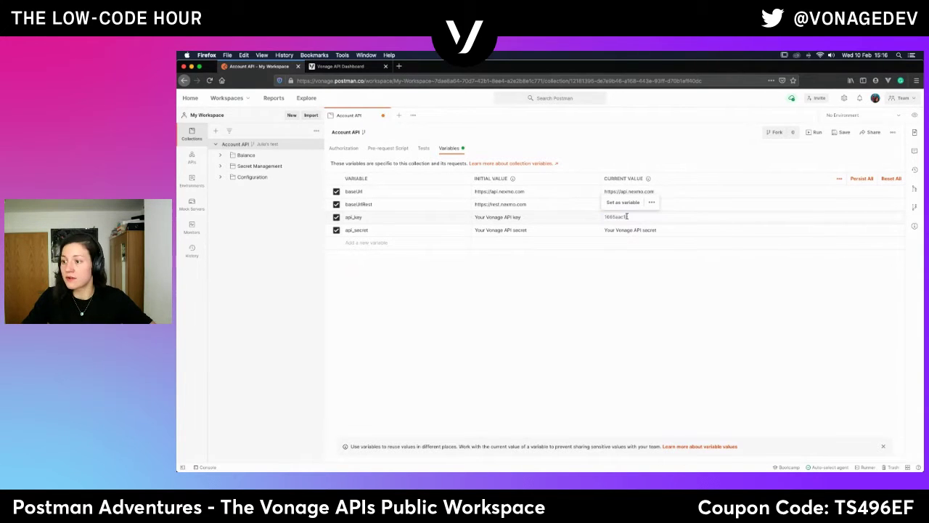
{"action": "left_click", "coordinate": [640, 231]}
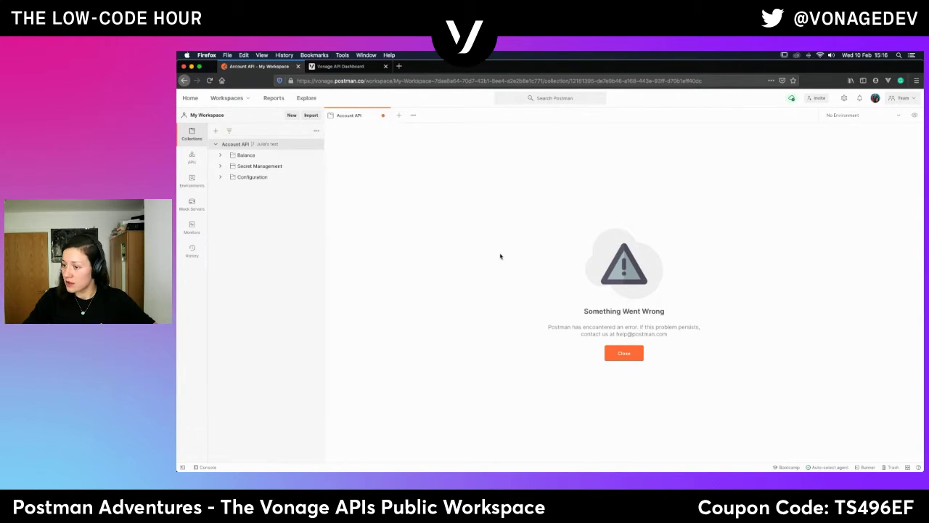
{"action": "left_click", "coordinate": [633, 357]}
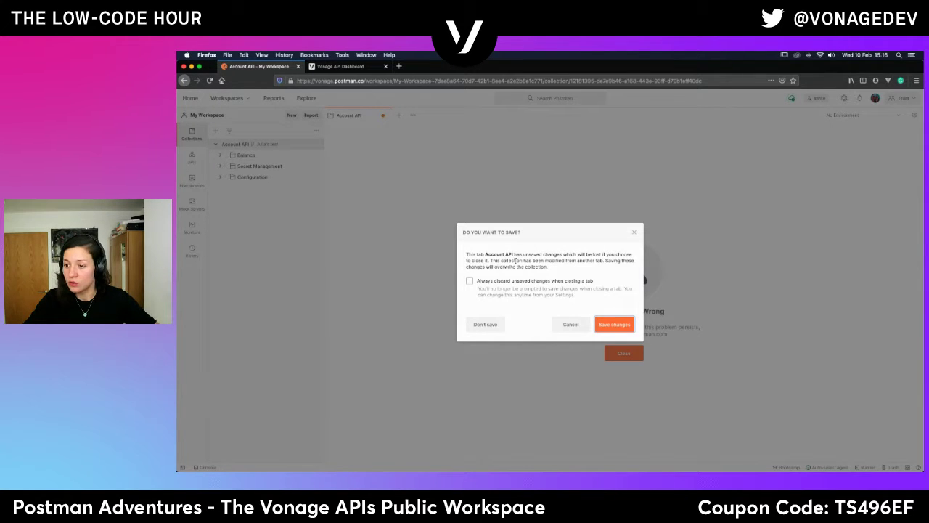
{"action": "left_click", "coordinate": [614, 324]}
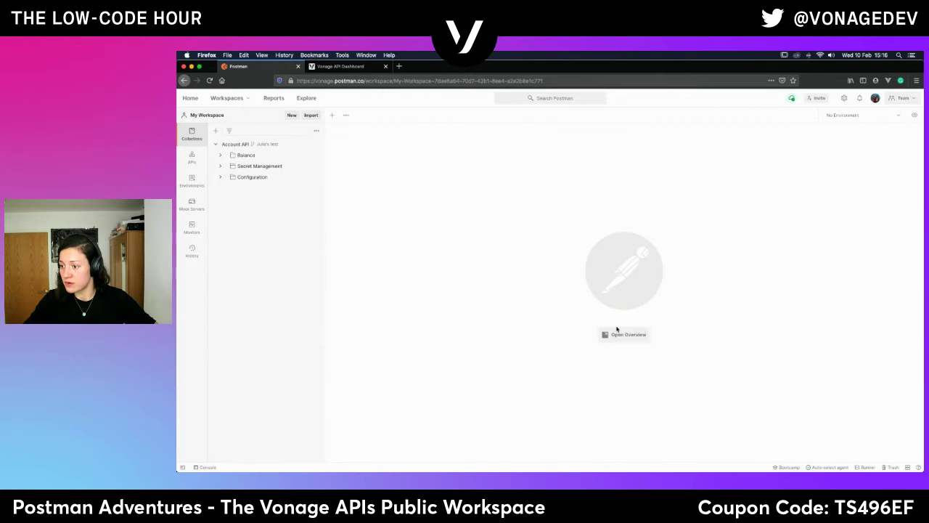
Copy the Vonage API secret into api_secret's current value and save the collection variables.
{"action": "left_click", "coordinate": [236, 144]}
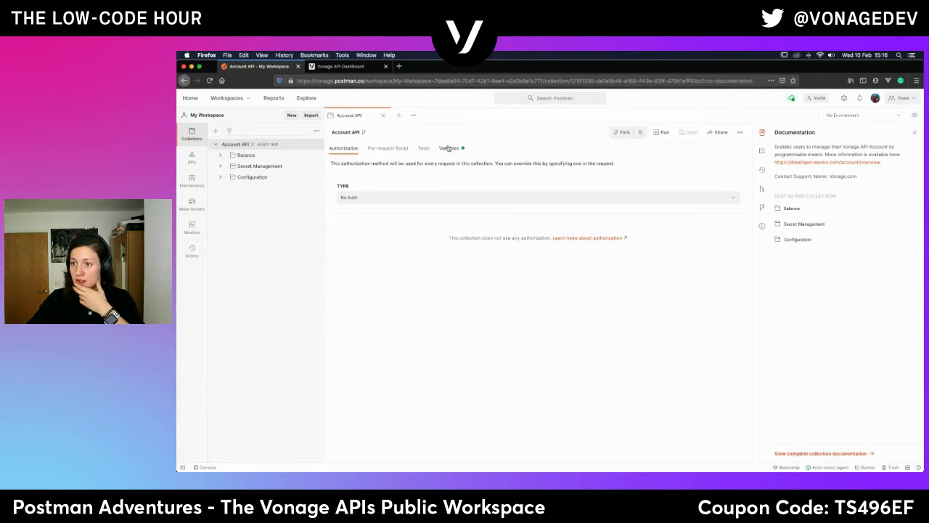
{"action": "left_click", "coordinate": [449, 148]}
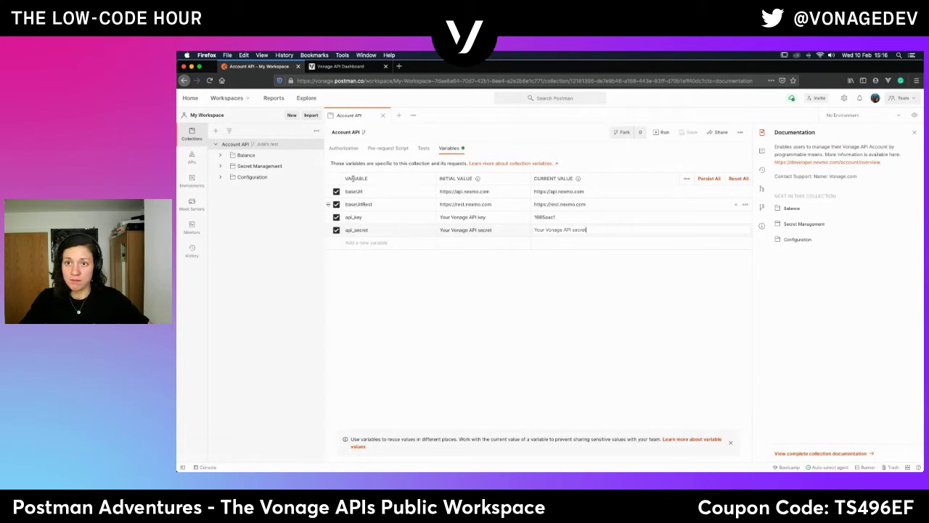
{"action": "left_click", "coordinate": [364, 68]}
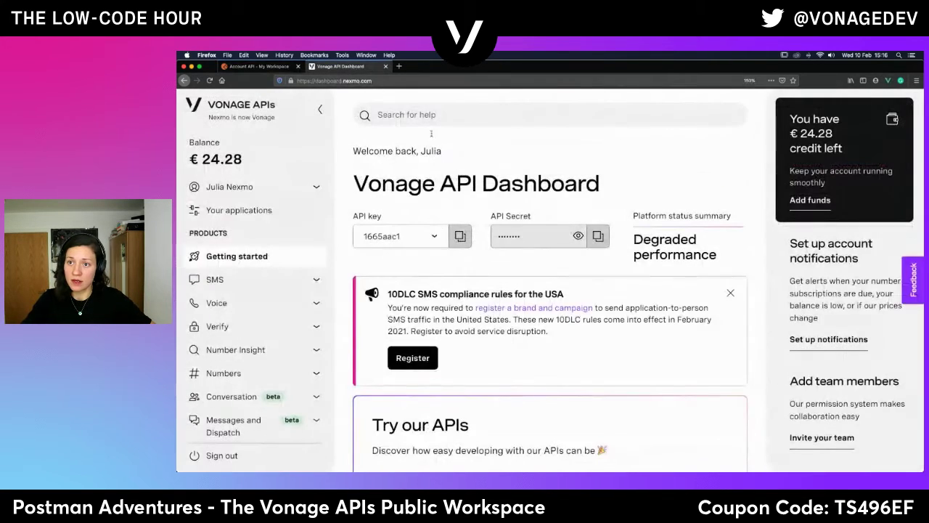
{"action": "left_click", "coordinate": [606, 239]}
{"action": "key", "text": "ctrl+shift+Tab"}
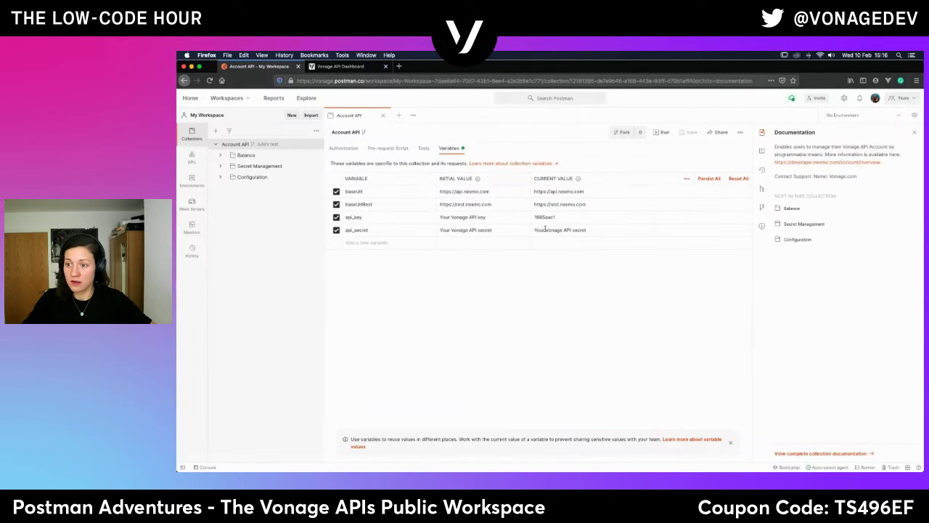
{"action": "triple_click", "coordinate": [559, 230]}
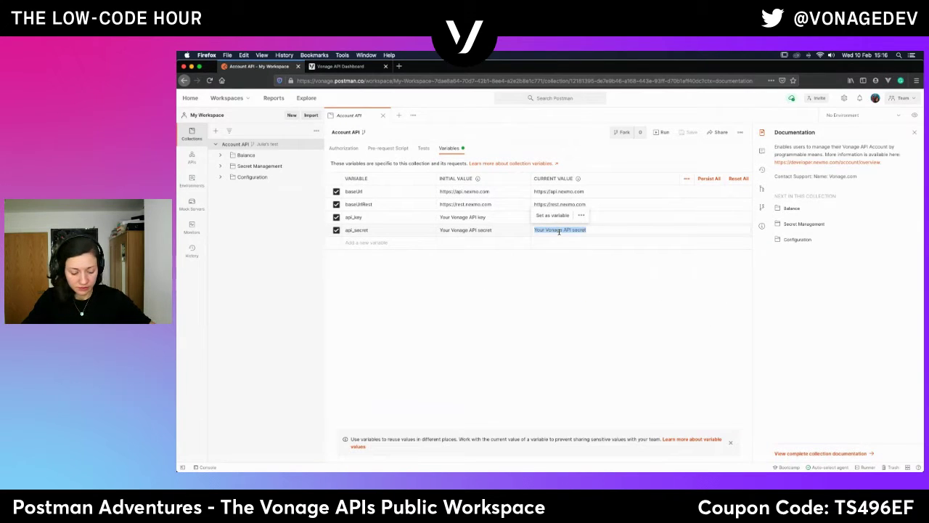
{"action": "key", "text": "super+v"}
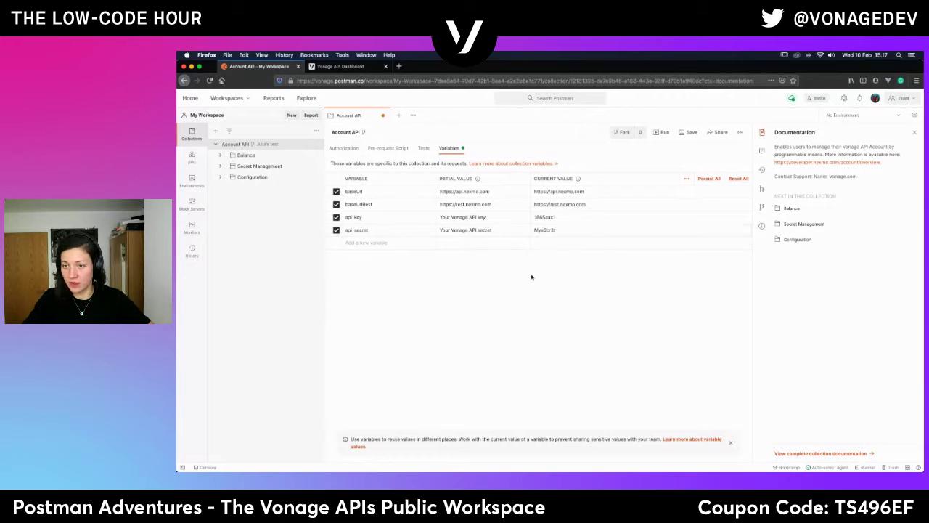
{"action": "left_click", "coordinate": [690, 133]}
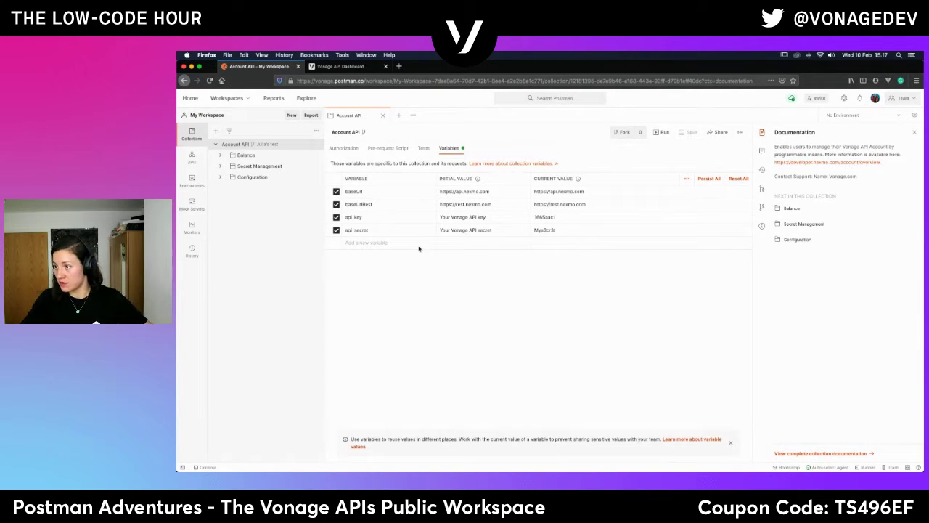
Open Balance > Get Account Balance and untick its x-mock-response-code 200 header.
{"action": "left_click", "coordinate": [243, 155]}
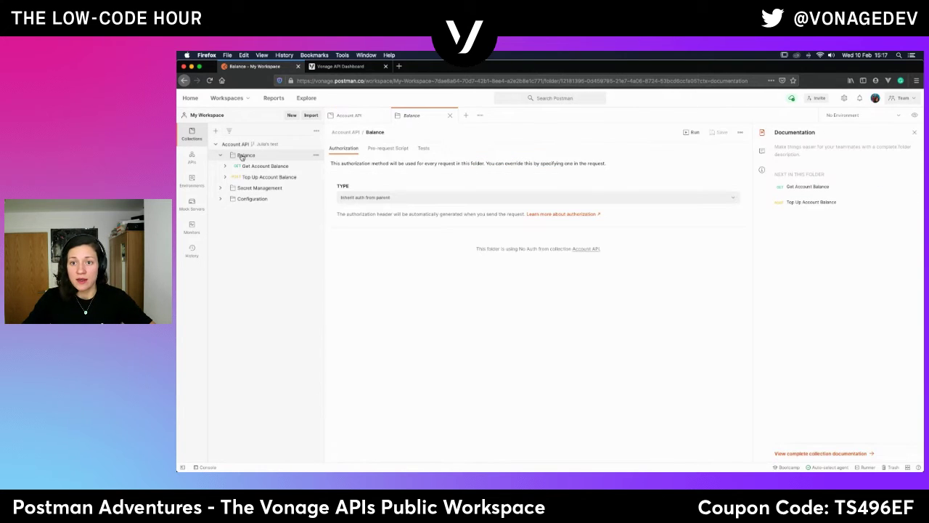
{"action": "left_click", "coordinate": [240, 167]}
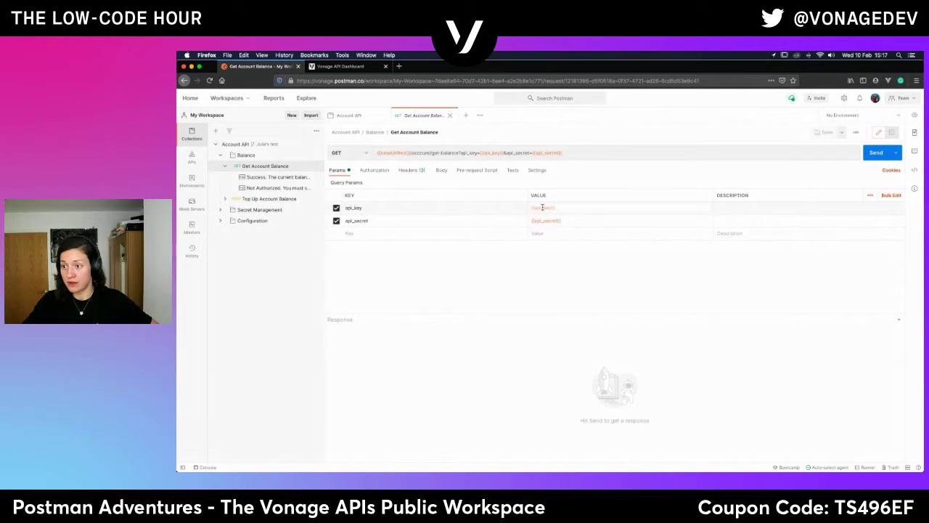
{"action": "mouse_move", "coordinate": [541, 208]}
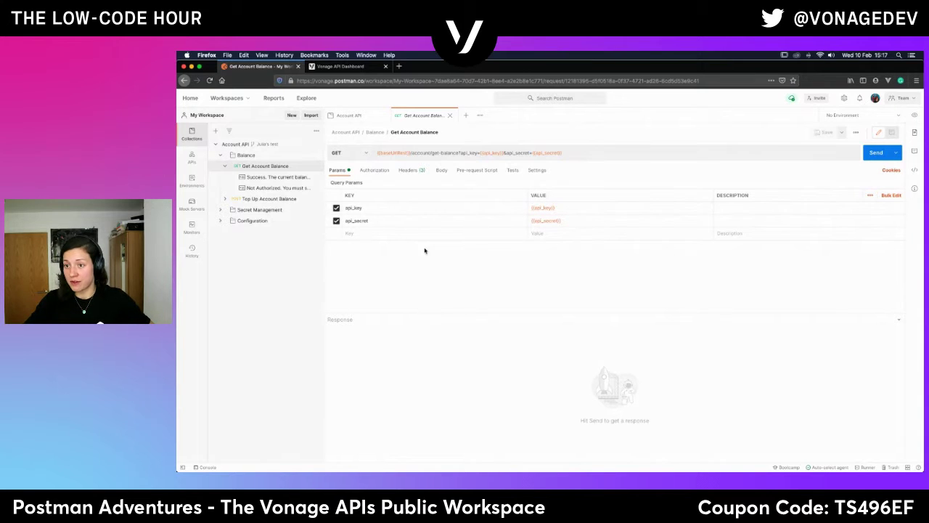
{"action": "left_click", "coordinate": [415, 170]}
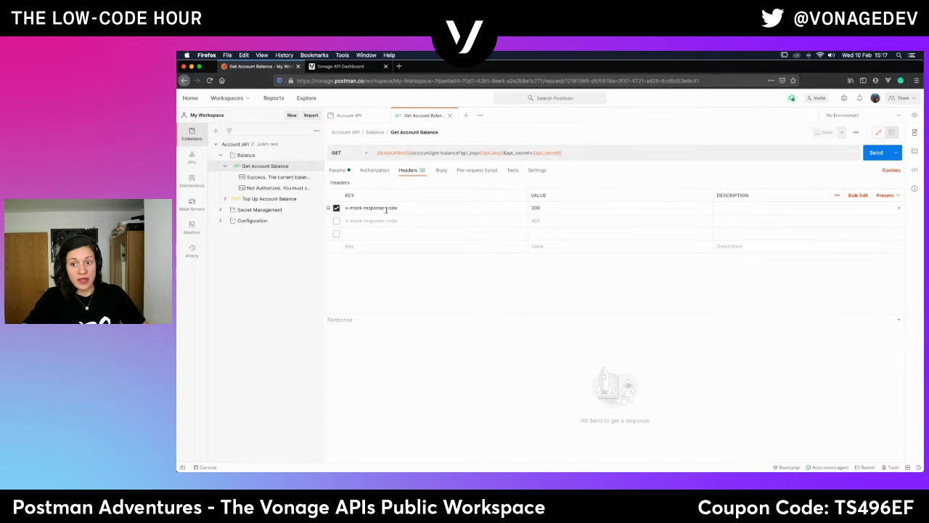
{"action": "left_click", "coordinate": [336, 208]}
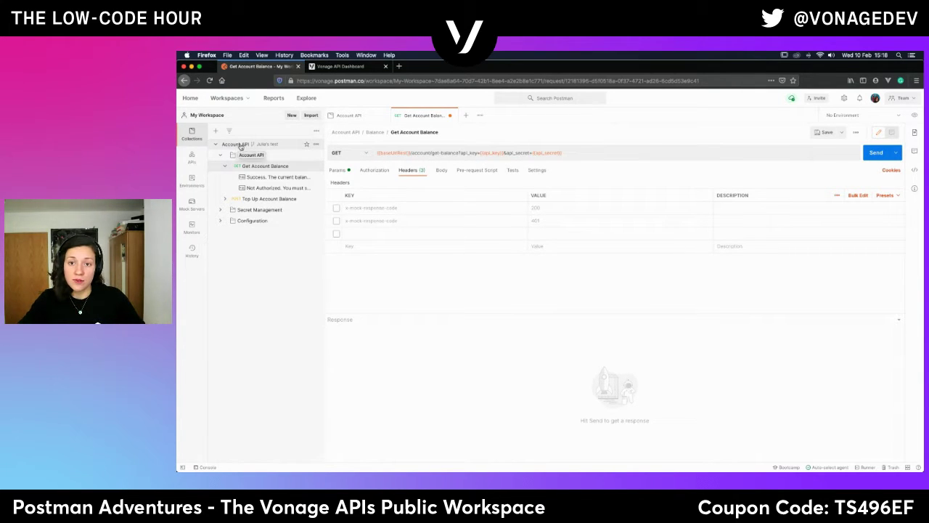
Review the Account API collection's Authorization settings and Variables.
{"action": "left_click", "coordinate": [236, 144]}
{"action": "left_click", "coordinate": [346, 149]}
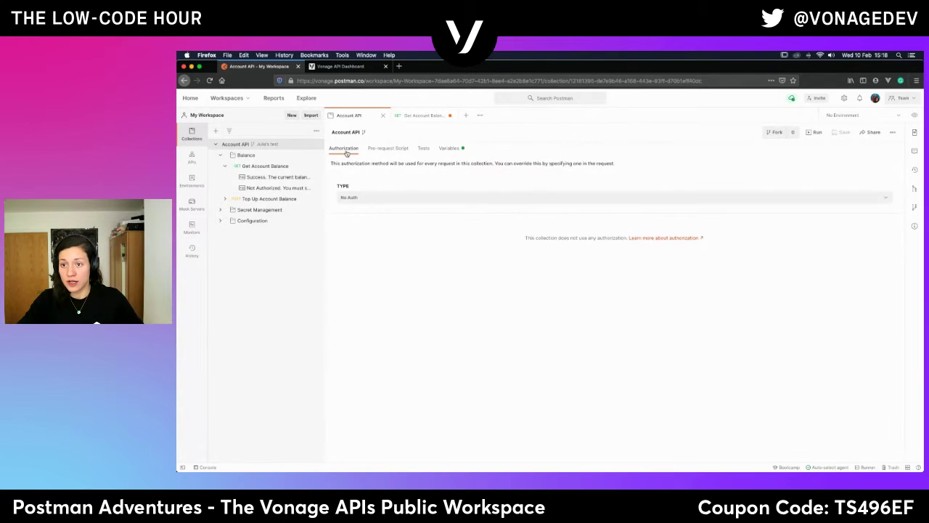
{"action": "left_click", "coordinate": [450, 148]}
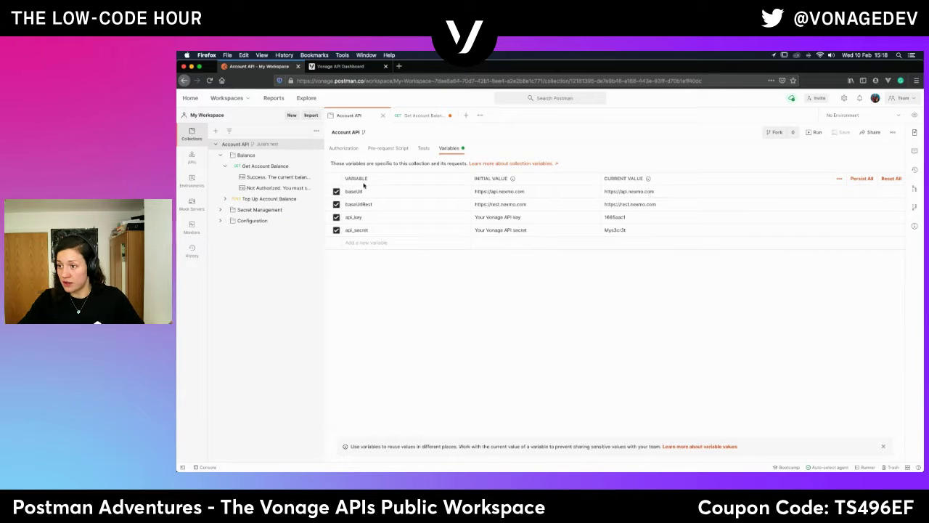
Send Get Account Balance to the live API and check the returned 24.27879820 balance.
{"action": "left_click", "coordinate": [244, 167]}
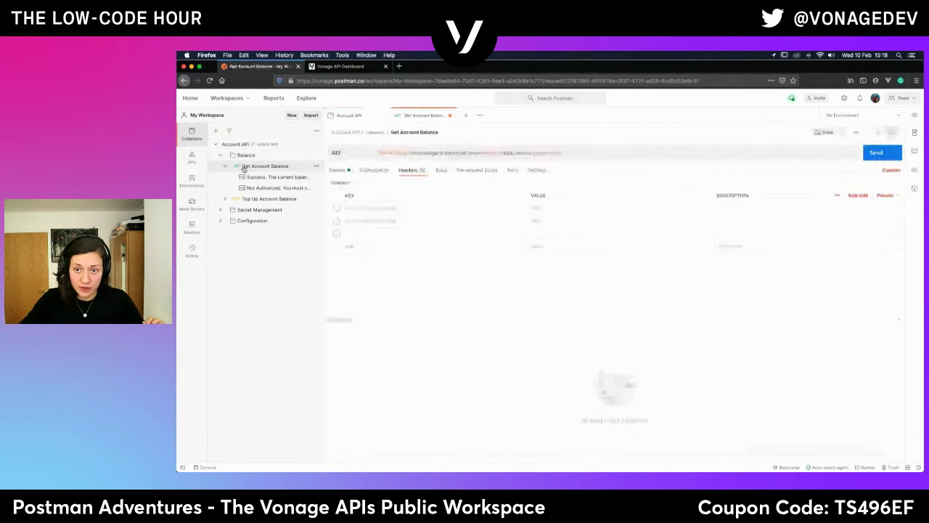
{"action": "left_click", "coordinate": [343, 171]}
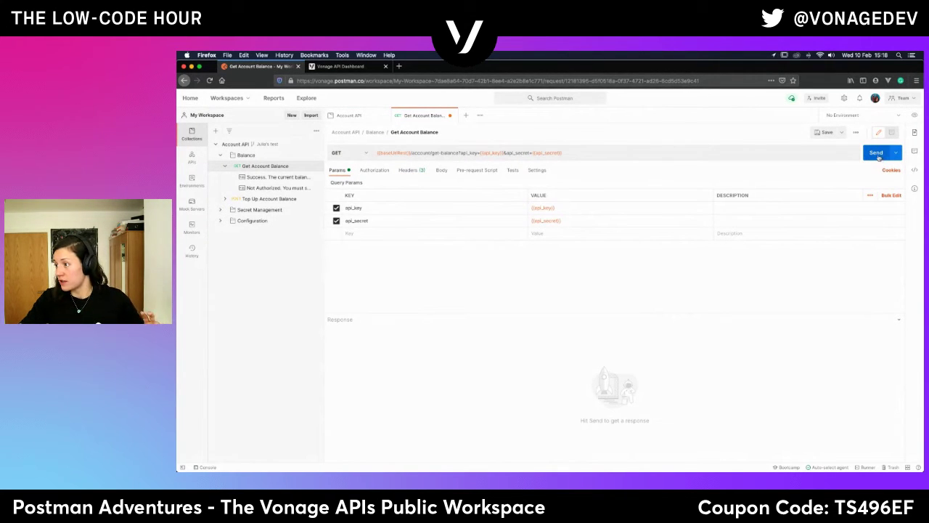
{"action": "left_click", "coordinate": [879, 155]}
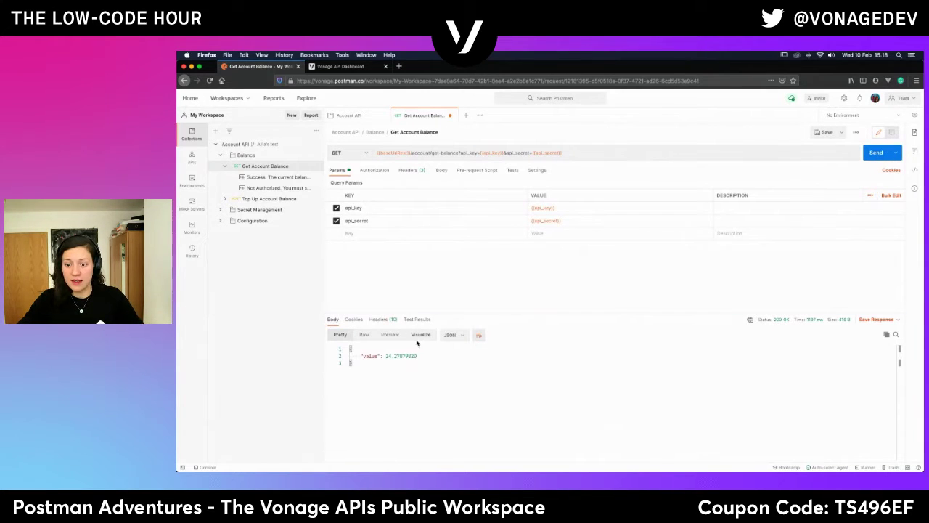
{"action": "left_click_drag", "start_coordinate": [418, 357], "coordinate": [383, 357]}
{"action": "left_click", "coordinate": [368, 413]}
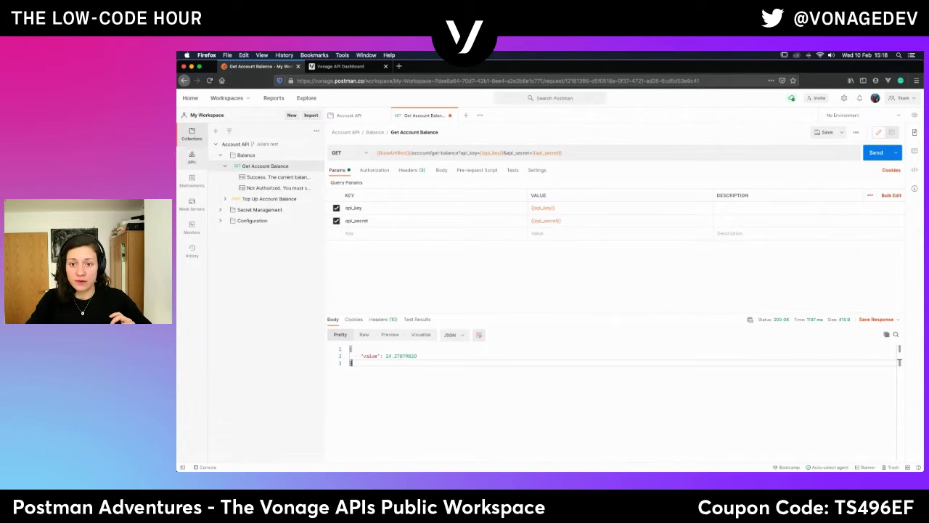
{"action": "left_click", "coordinate": [194, 157]}
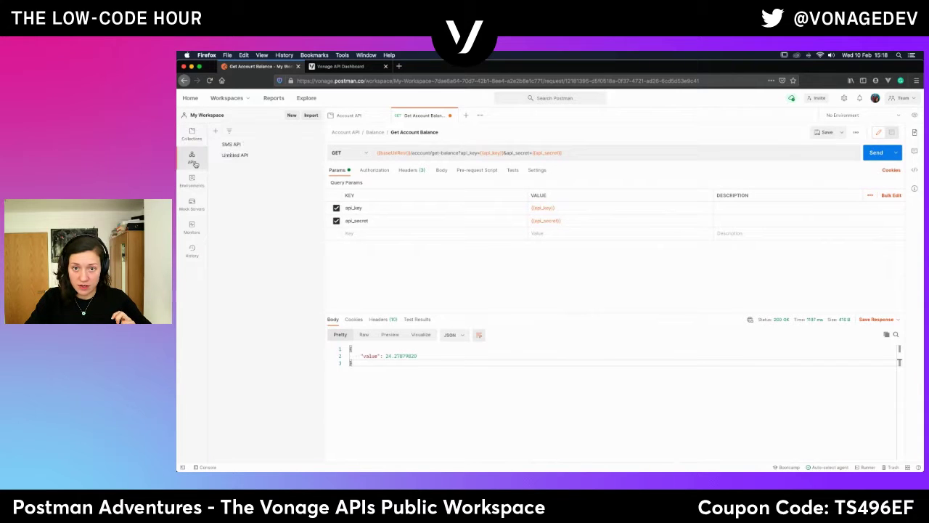
{"action": "left_click", "coordinate": [191, 183]}
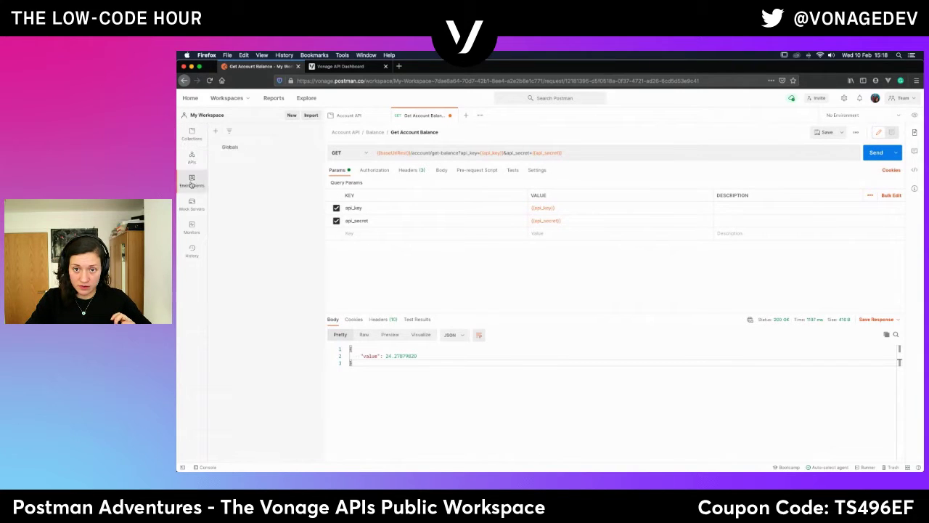
{"action": "left_click", "coordinate": [188, 204]}
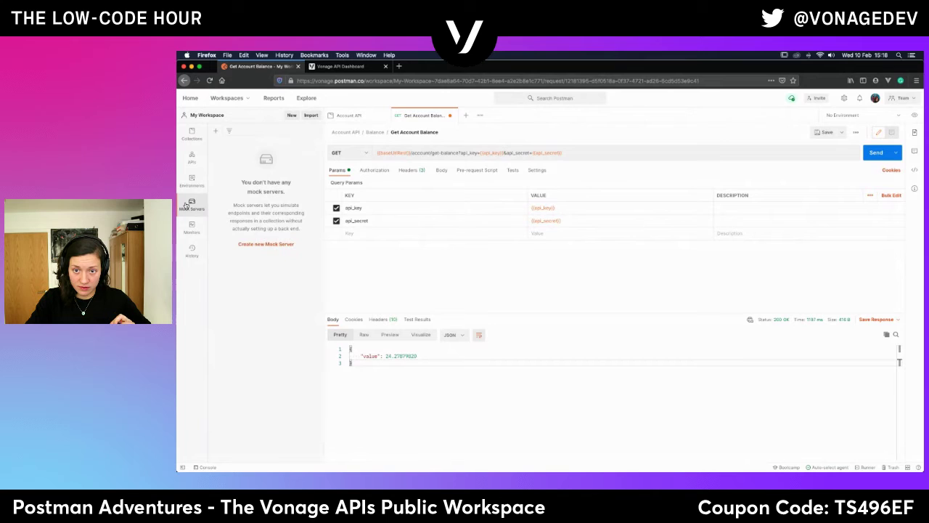
{"action": "left_click", "coordinate": [194, 136]}
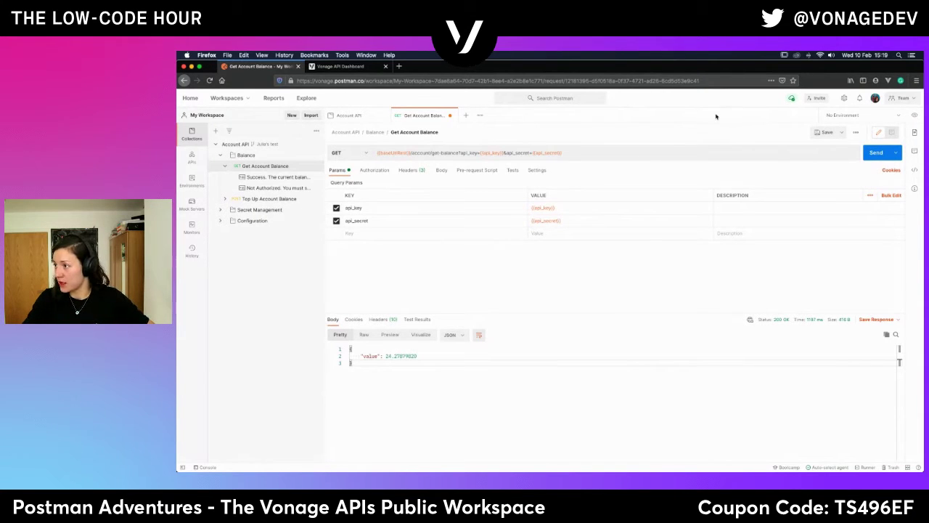
Switch to the Vonage APIs Community workspace, open the Account API mock server, and copy its URL.
{"action": "left_click", "coordinate": [241, 100]}
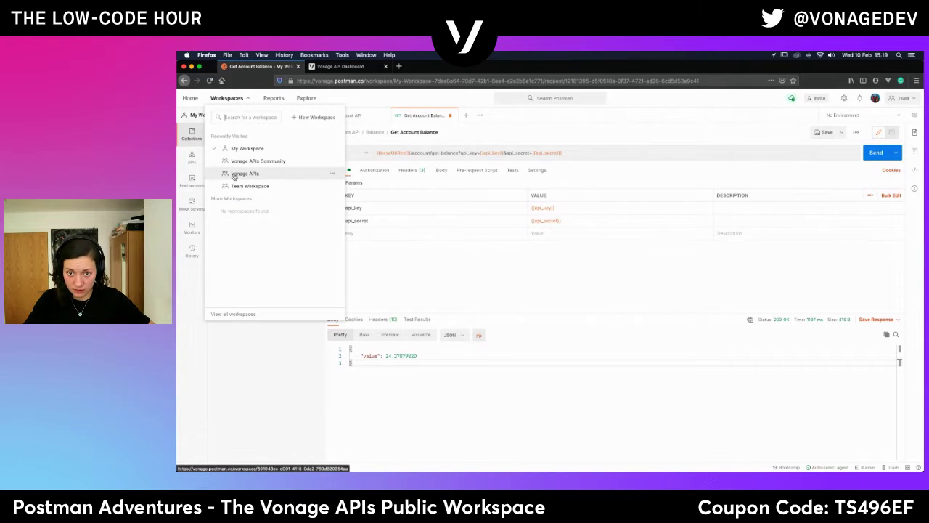
{"action": "left_click", "coordinate": [258, 161]}
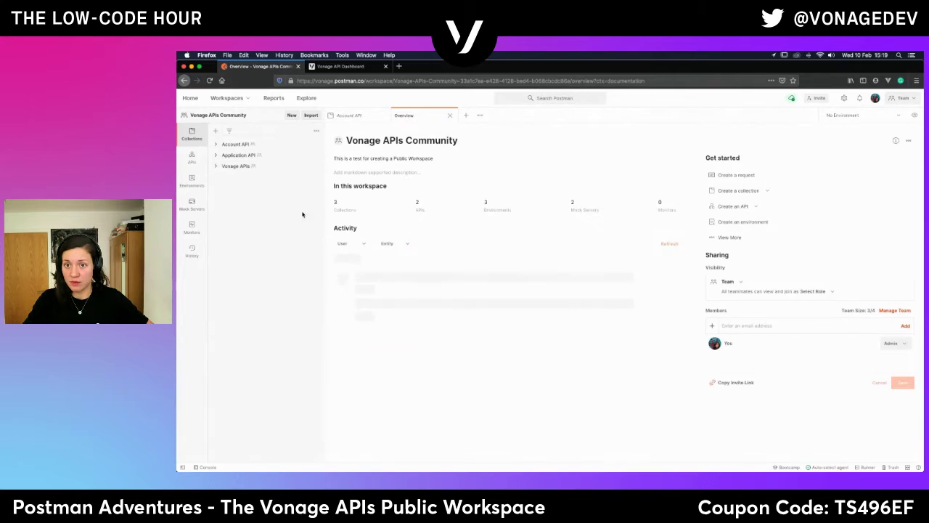
{"action": "left_click", "coordinate": [192, 207]}
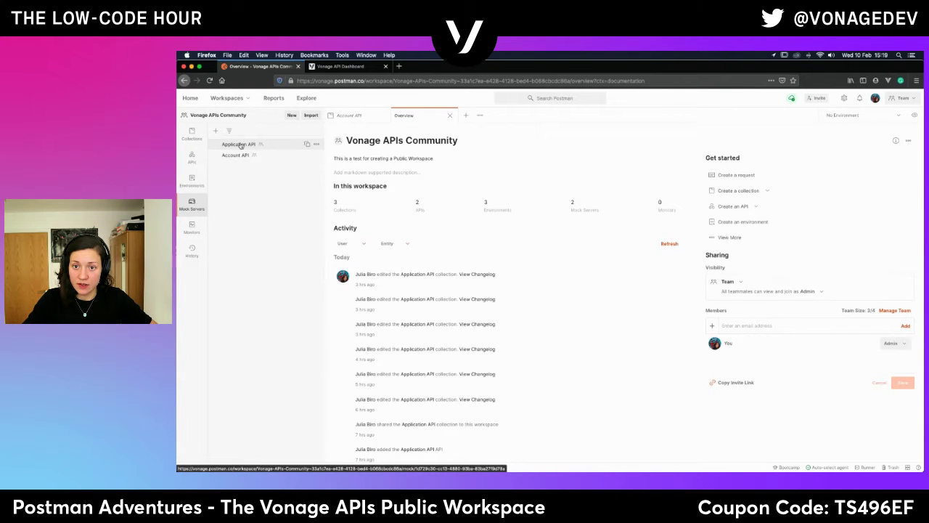
{"action": "left_click", "coordinate": [239, 145]}
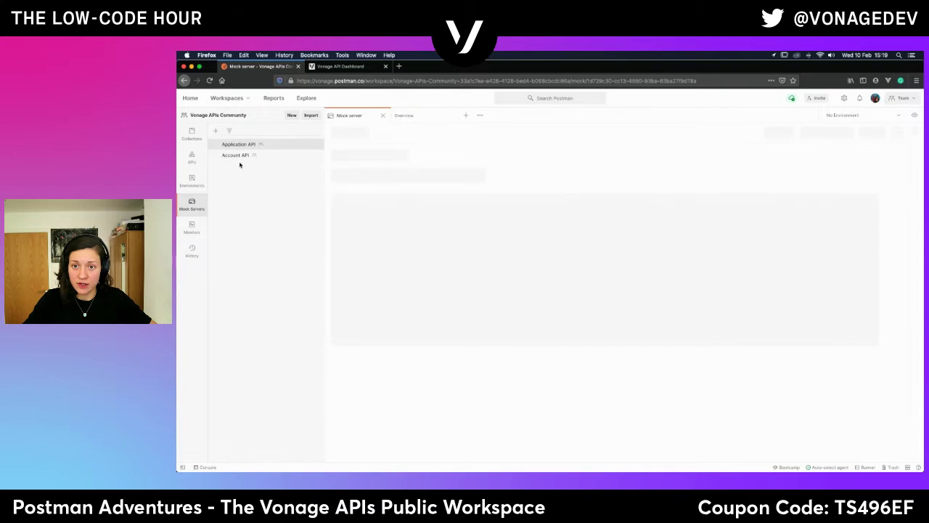
{"action": "left_click", "coordinate": [235, 156]}
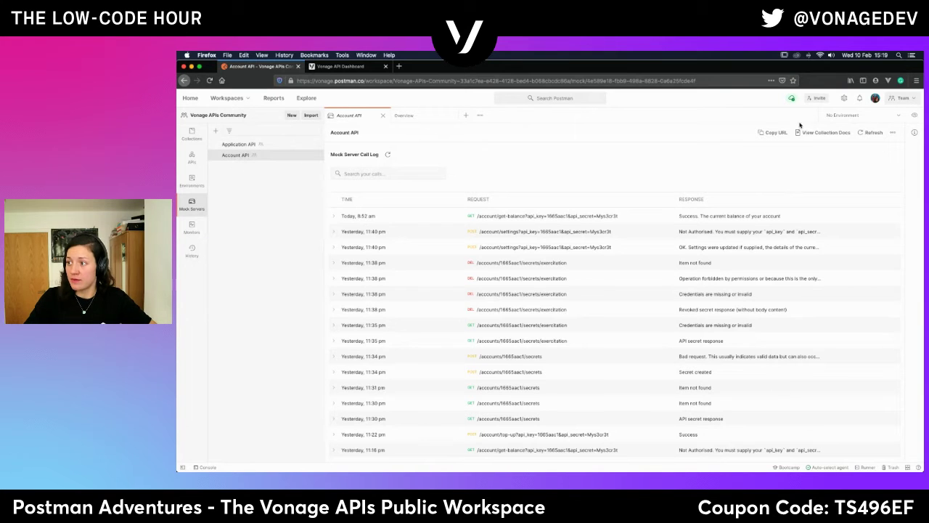
{"action": "left_click", "coordinate": [775, 132]}
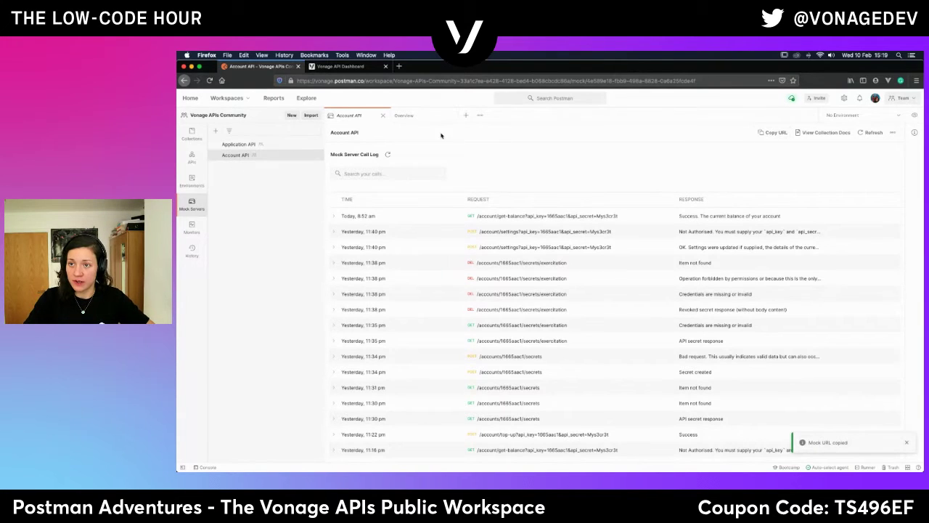
{"action": "left_click", "coordinate": [239, 99]}
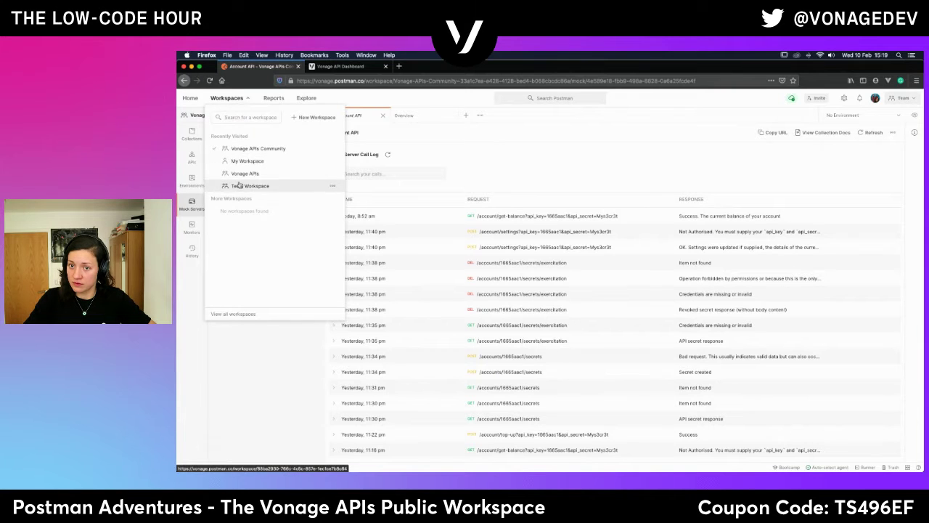
Switch back to My Workspace and open Account API > Balance > Get Account Balance.
{"action": "left_click", "coordinate": [247, 160]}
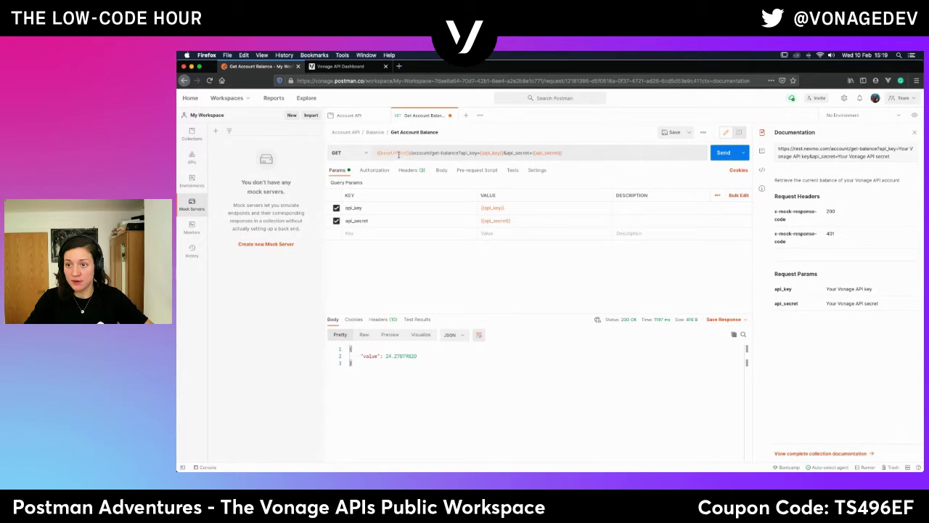
{"action": "left_click", "coordinate": [191, 138]}
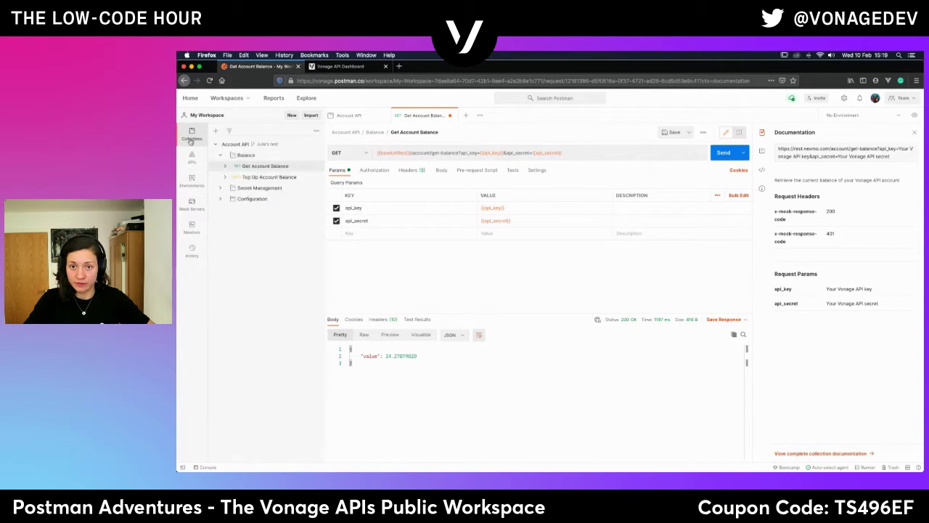
{"action": "left_click", "coordinate": [236, 145]}
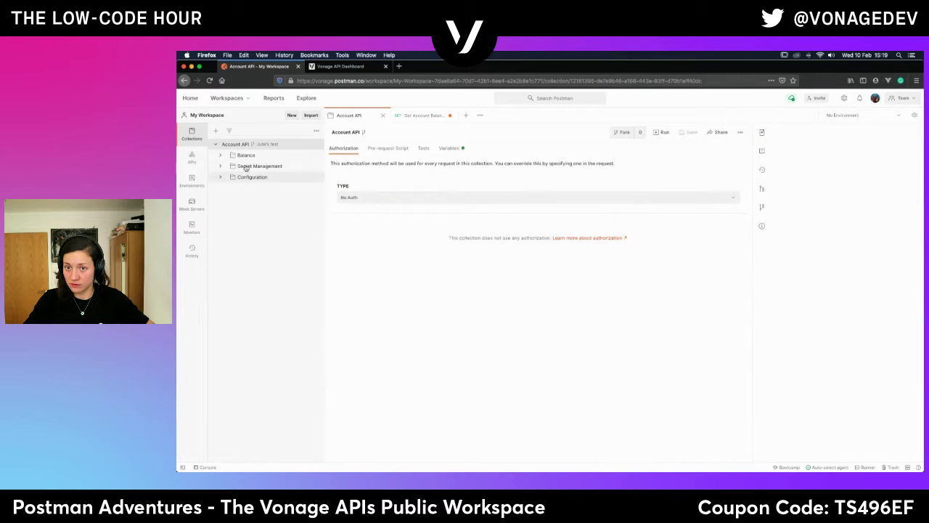
{"action": "left_click", "coordinate": [245, 155]}
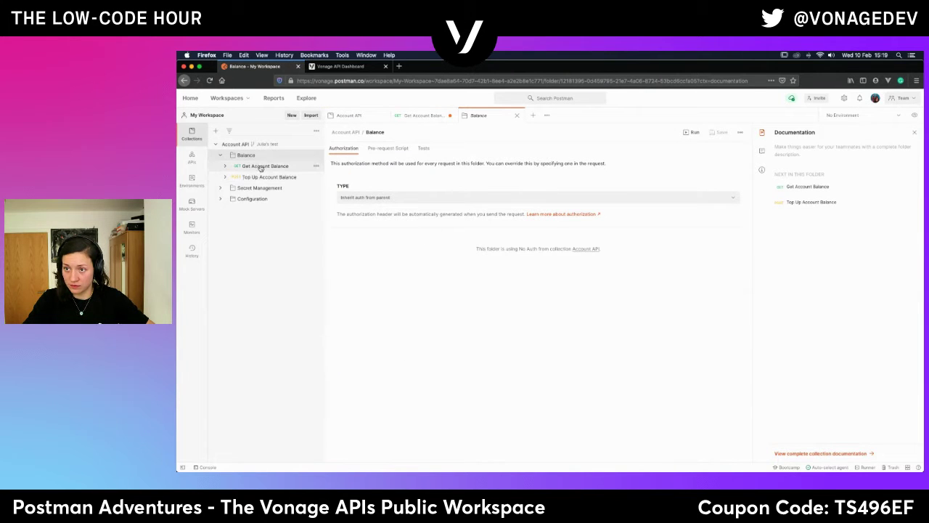
{"action": "left_click", "coordinate": [260, 167]}
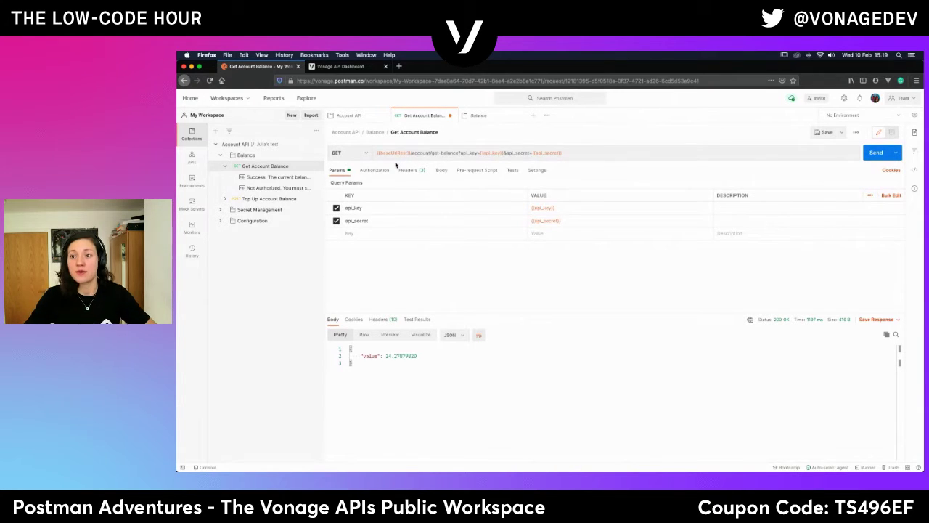
{"action": "mouse_move", "coordinate": [406, 152]}
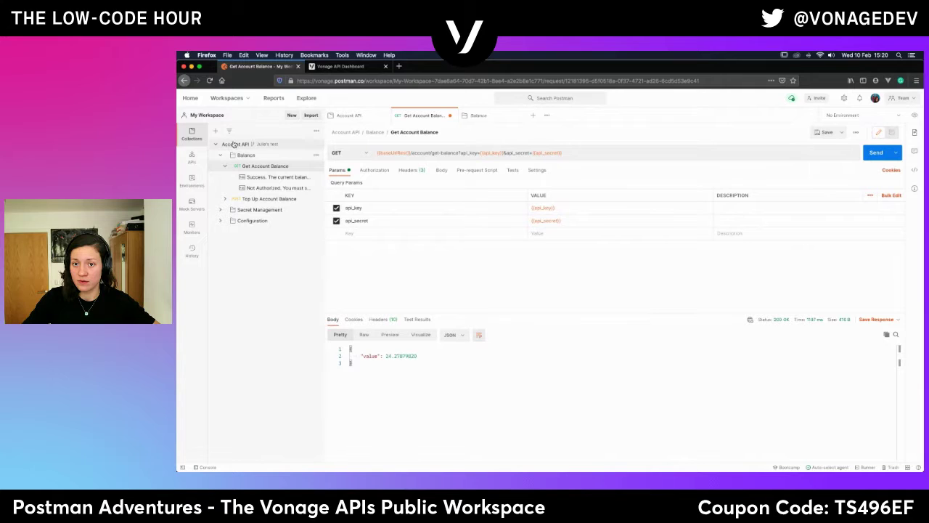
Paste the copied mock server URL into baseUrlRest's current value and save the Account API collection.
{"action": "left_click", "coordinate": [355, 117]}
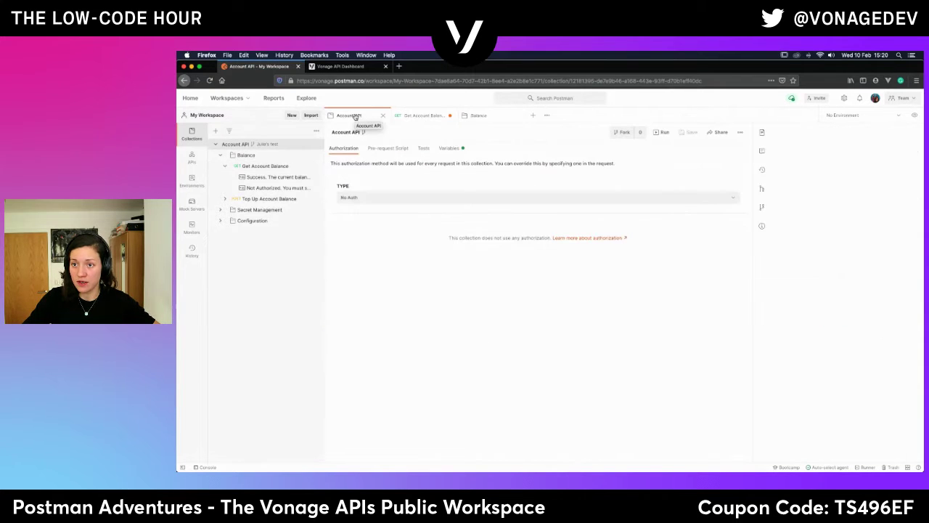
{"action": "left_click", "coordinate": [449, 149]}
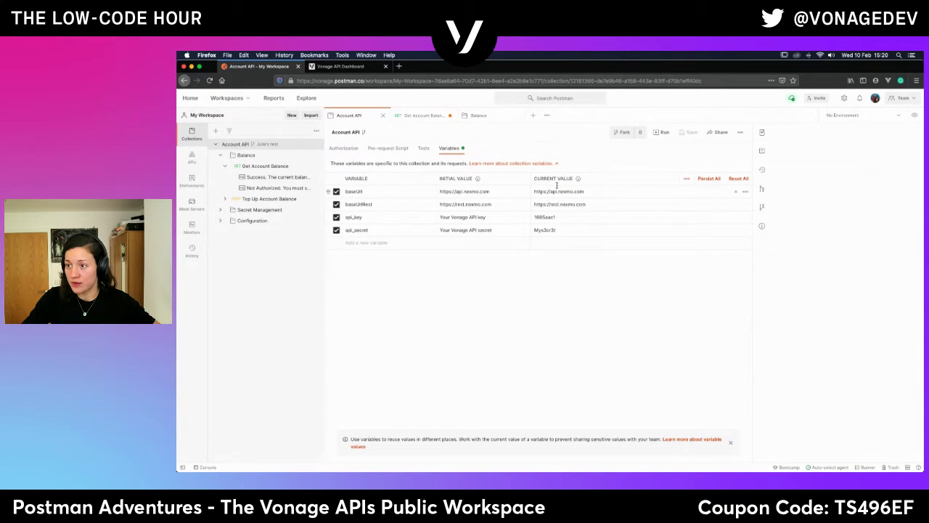
{"action": "triple_click", "coordinate": [563, 206]}
{"action": "key", "text": "super+v"}
{"action": "left_click", "coordinate": [595, 275]}
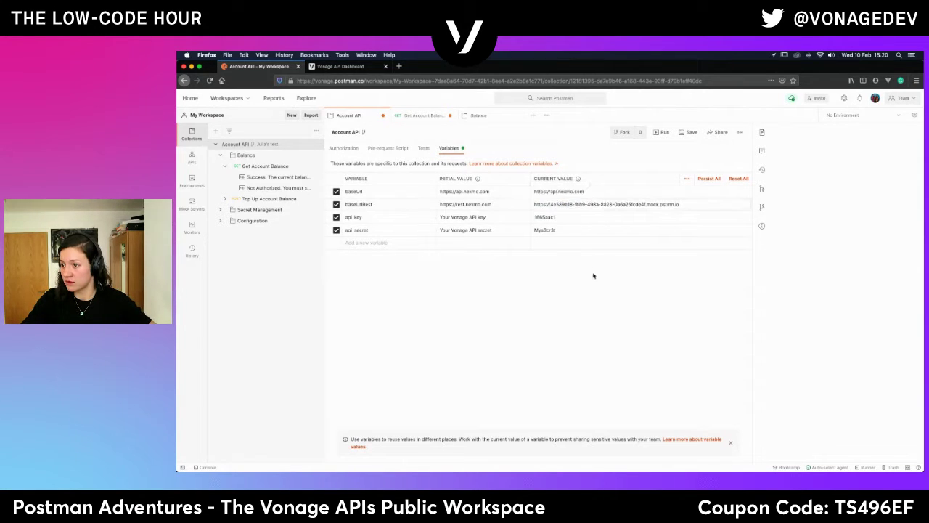
{"action": "left_click", "coordinate": [689, 133]}
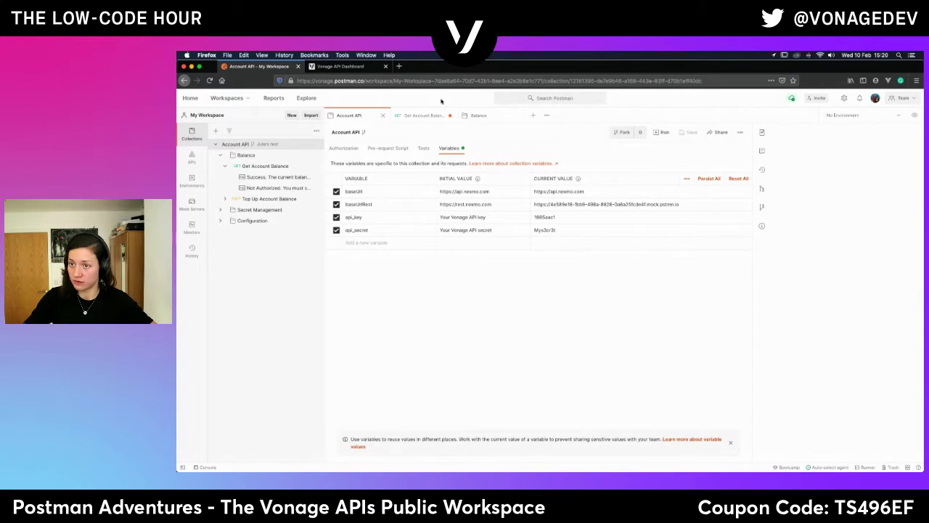
{"action": "left_click", "coordinate": [430, 116]}
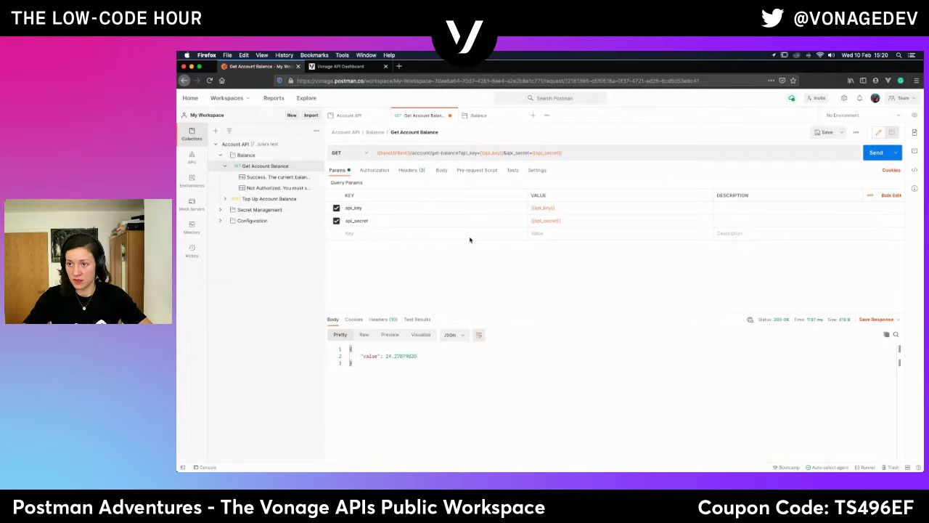
Resend Get Account Balance to the mock server and compare its balance with the saved Success example.
{"action": "left_click", "coordinate": [879, 155]}
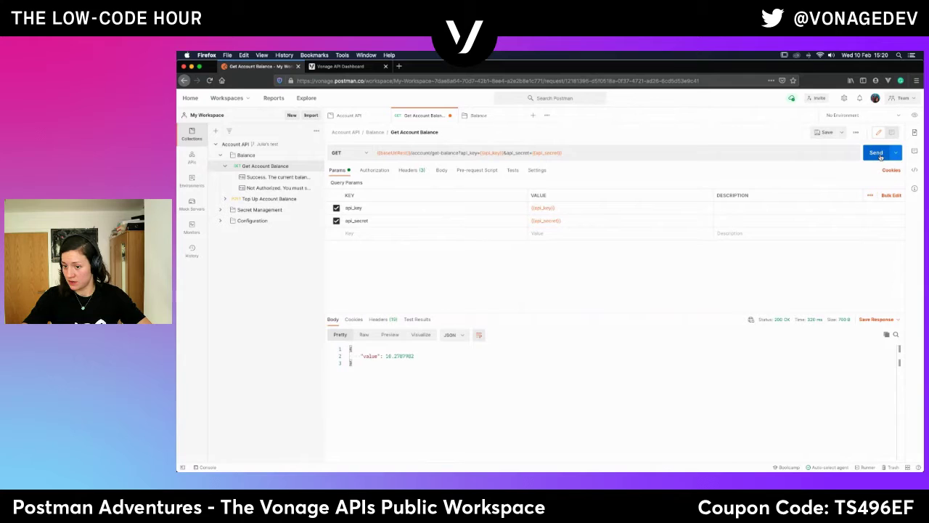
{"action": "left_click_drag", "start_coordinate": [386, 357], "coordinate": [429, 362]}
{"action": "left_click", "coordinate": [387, 357]}
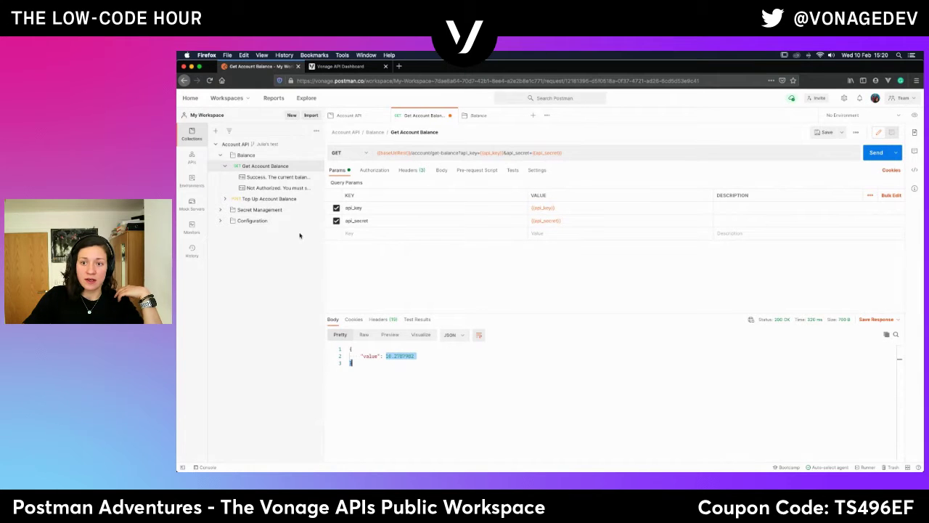
{"action": "left_click", "coordinate": [278, 179]}
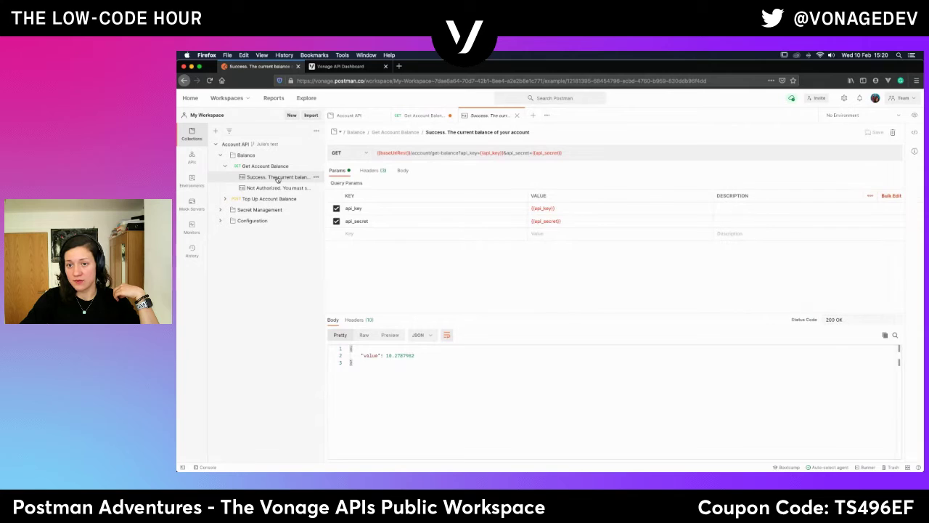
{"action": "left_click_drag", "start_coordinate": [386, 355], "coordinate": [448, 358]}
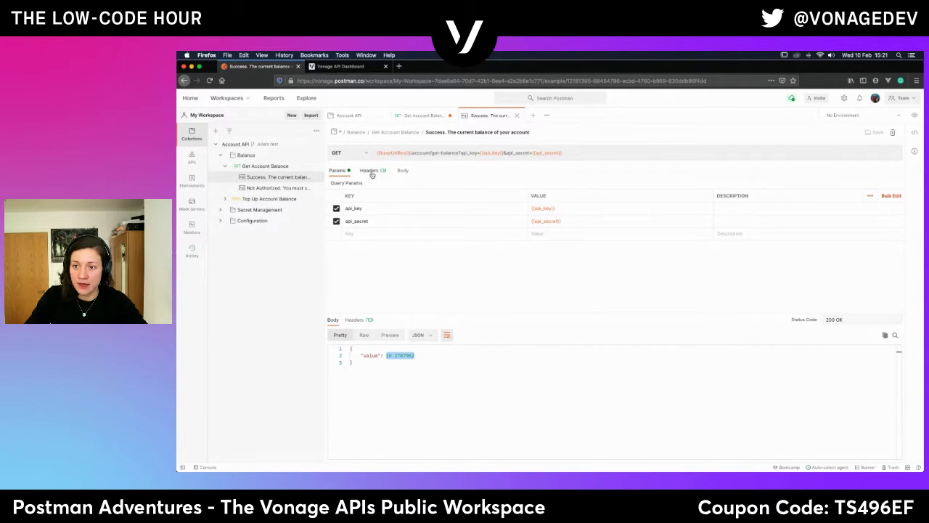
Send Get Account Balance with x-mock-response-code 200 enabled, getting balance 10.2787982, then disable the header.
{"action": "left_click", "coordinate": [262, 156]}
{"action": "left_click", "coordinate": [264, 165]}
{"action": "left_click", "coordinate": [416, 171]}
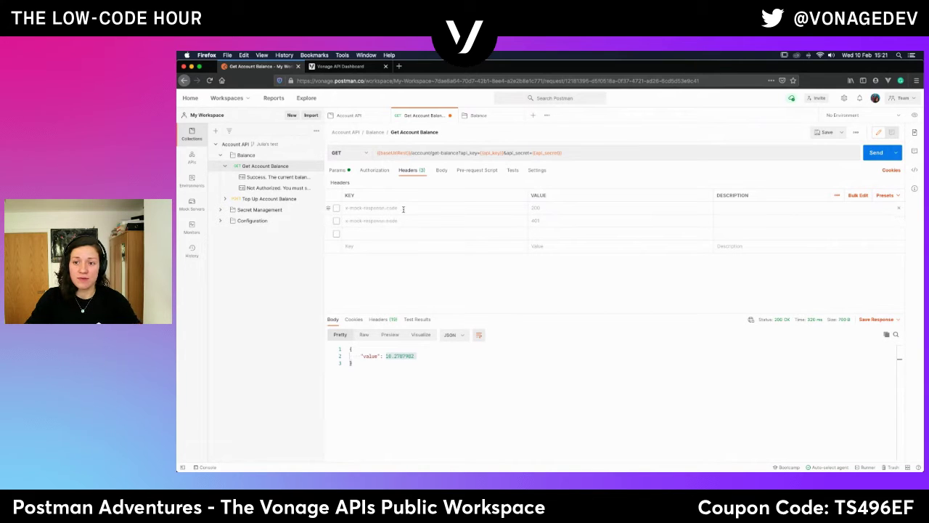
{"action": "left_click", "coordinate": [336, 209]}
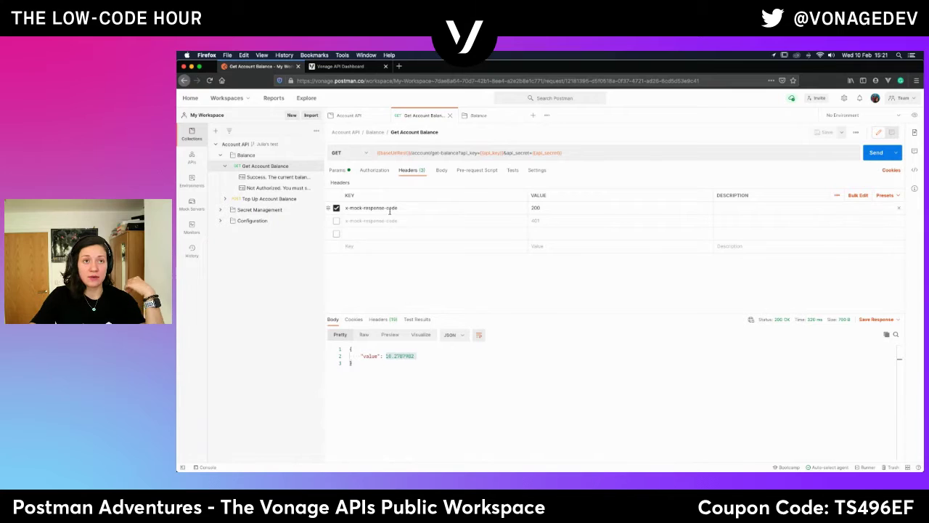
{"action": "left_click", "coordinate": [878, 156]}
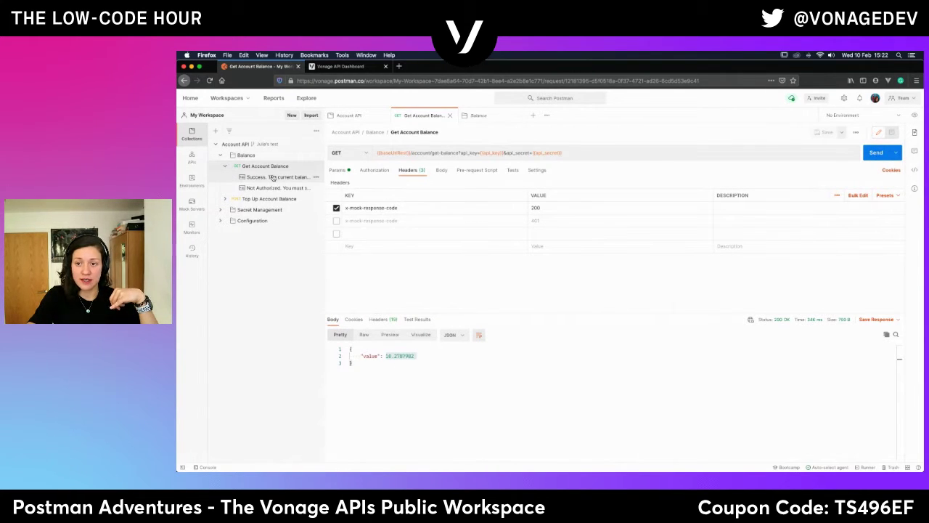
{"action": "left_click", "coordinate": [336, 208]}
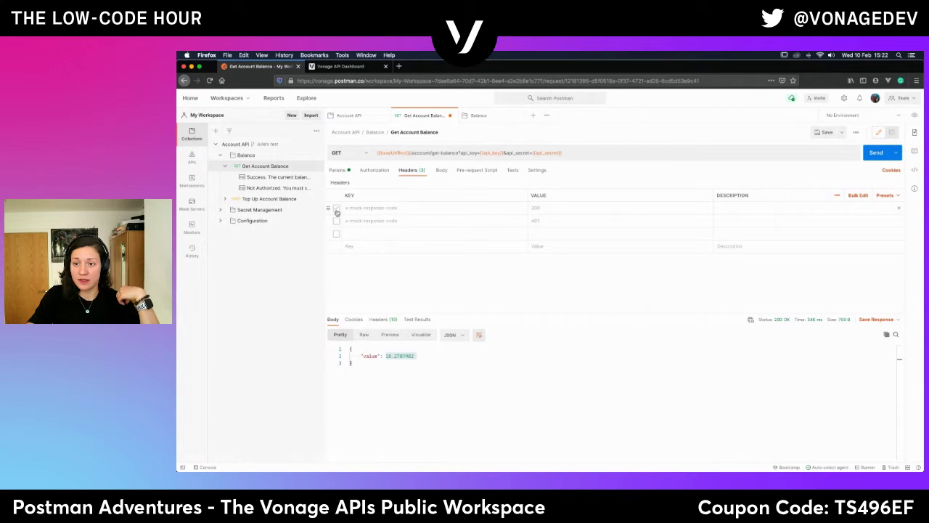
Enable the x-mock-response-code 401 header and send, getting 401 Unauthorized "authentication failed".
{"action": "left_click", "coordinate": [336, 221]}
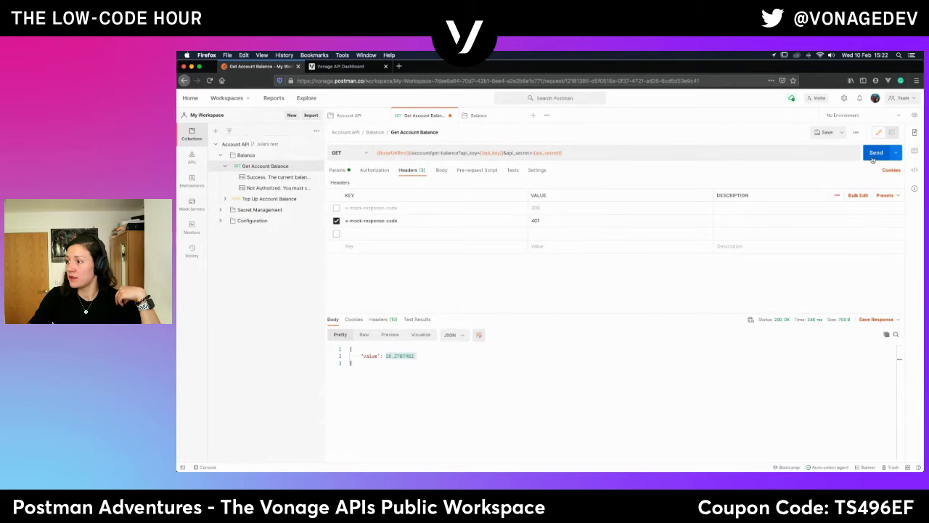
{"action": "left_click", "coordinate": [873, 157]}
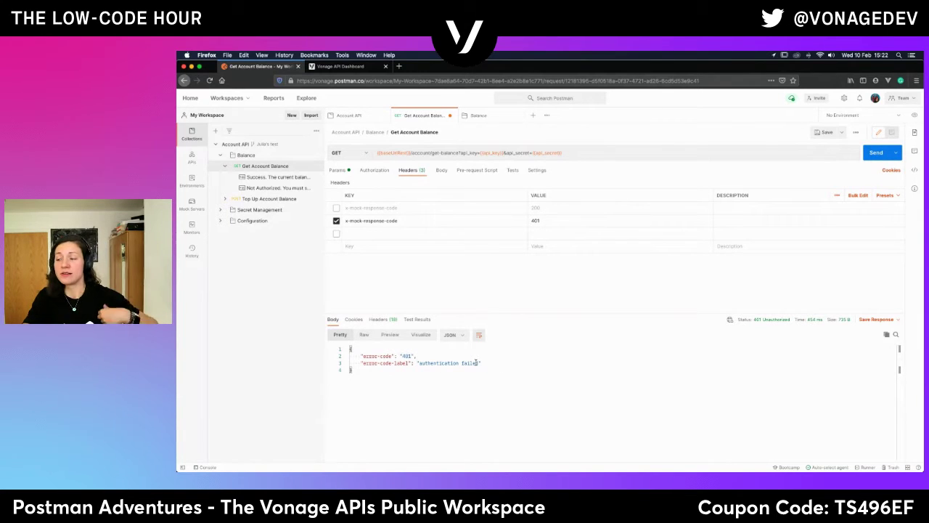
{"action": "left_click", "coordinate": [338, 171]}
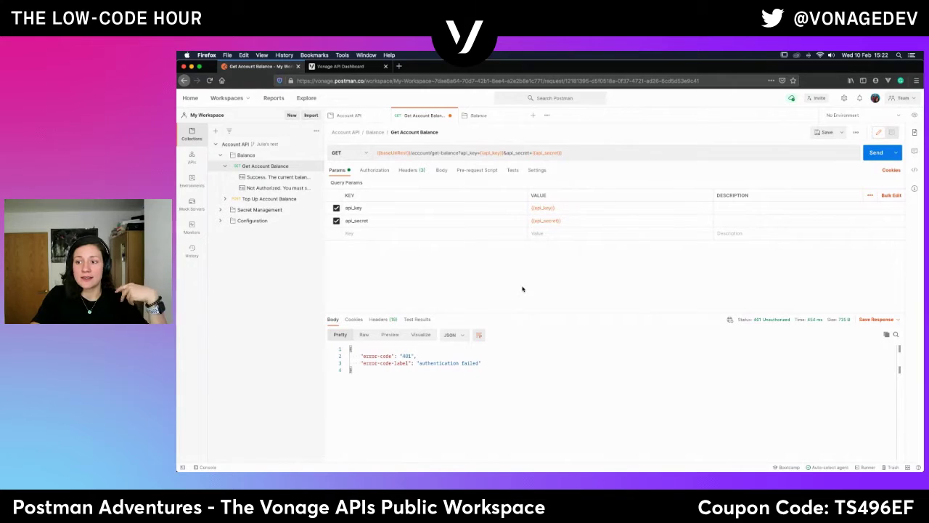
{"action": "left_click", "coordinate": [411, 177]}
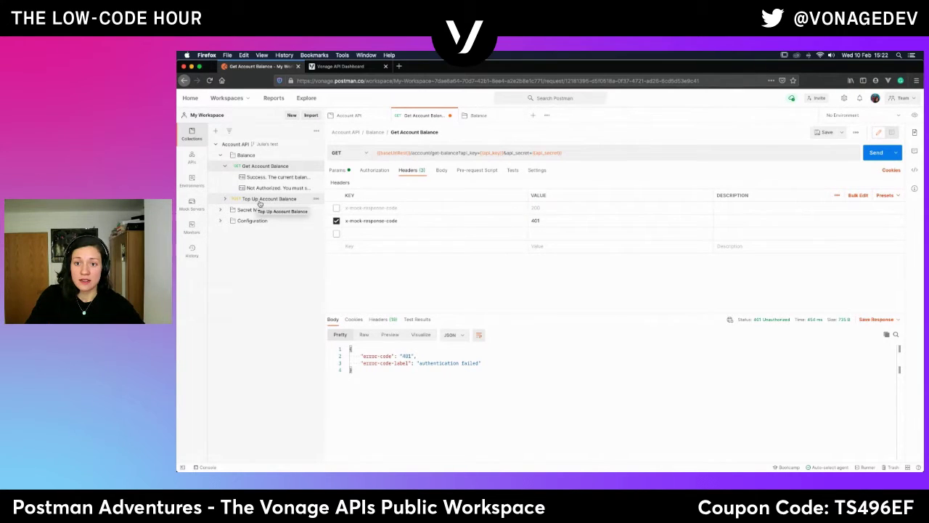
Review Top Up Account Balance's Not Authorised and Success examples, plus its Body and Headers.
{"action": "left_click", "coordinate": [260, 203]}
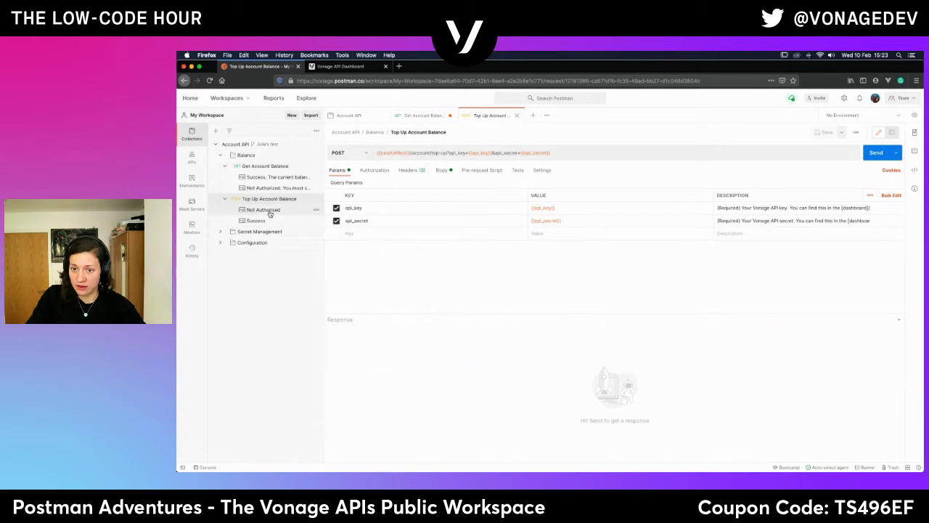
{"action": "left_click", "coordinate": [269, 210]}
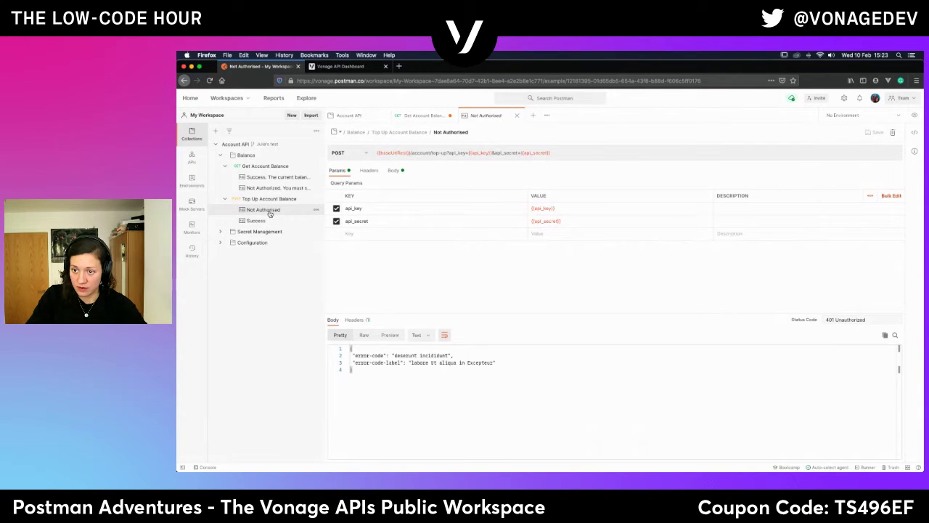
{"action": "left_click", "coordinate": [261, 221]}
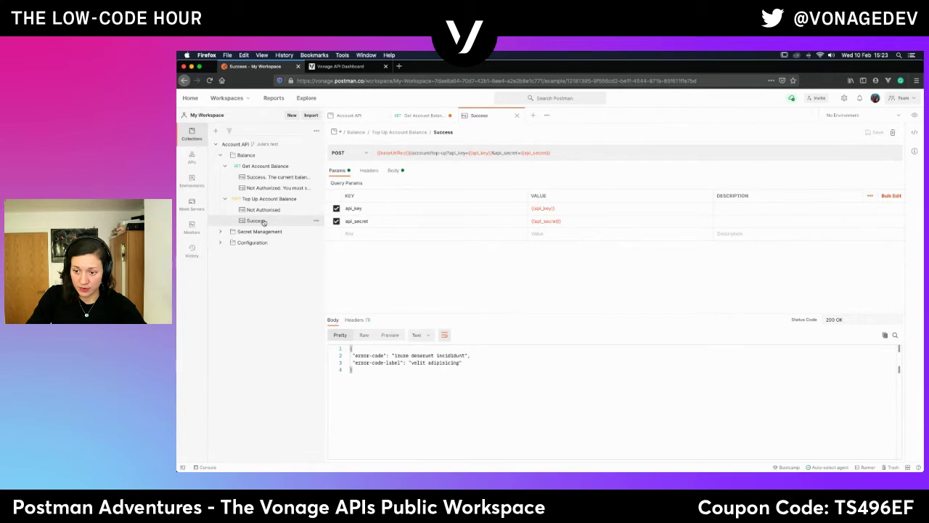
{"action": "left_click", "coordinate": [263, 210]}
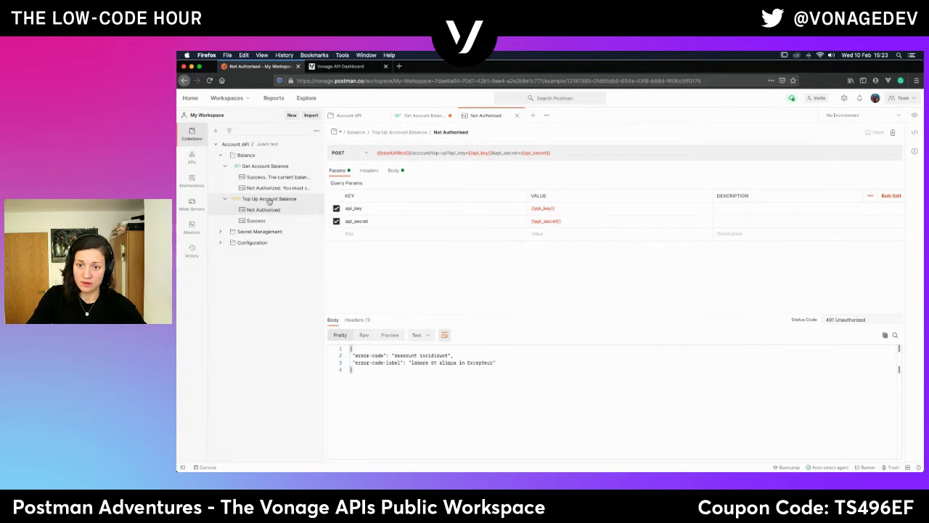
{"action": "left_click", "coordinate": [263, 199]}
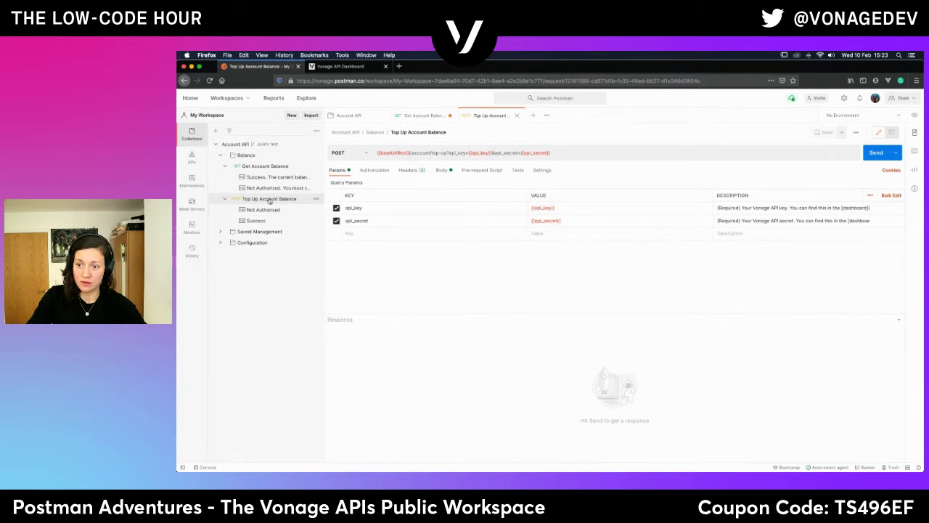
{"action": "left_click", "coordinate": [440, 172]}
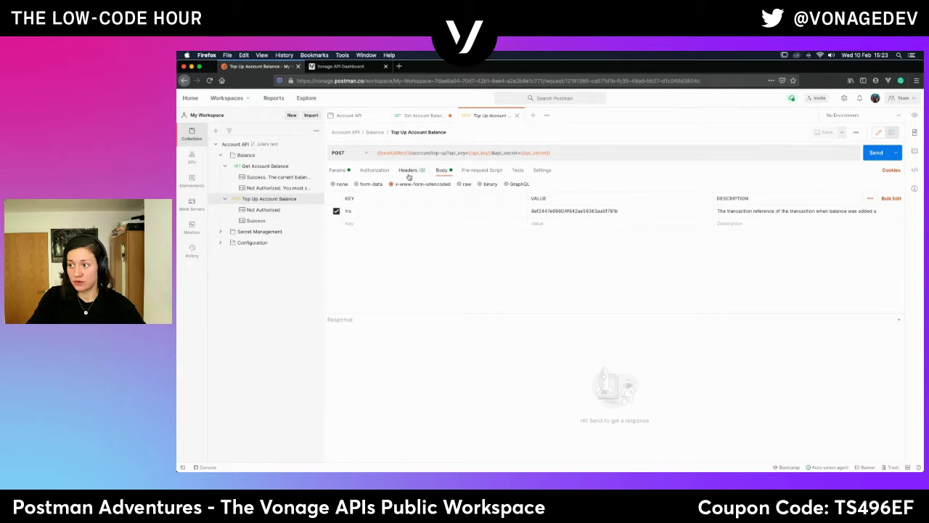
{"action": "left_click", "coordinate": [409, 173]}
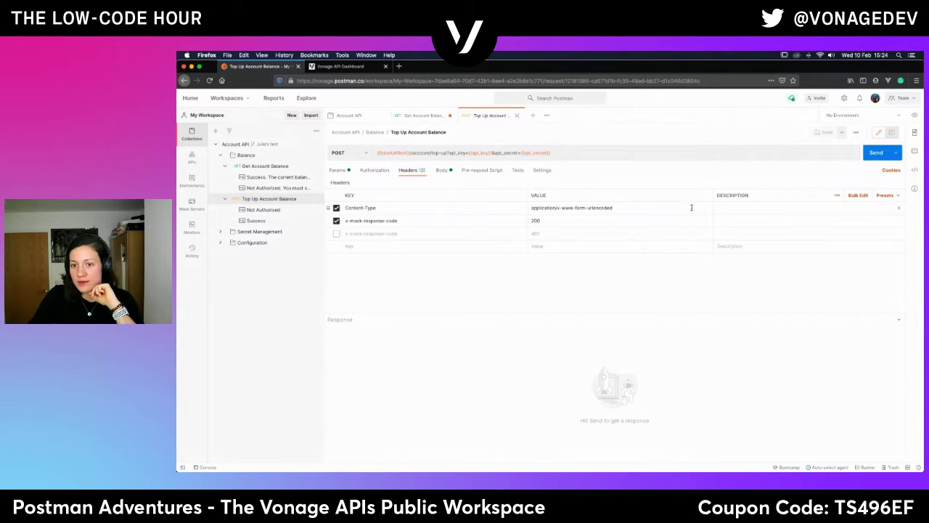
Send the top-up request with the 200 mock header and compare it against the Success example.
{"action": "left_click", "coordinate": [877, 153]}
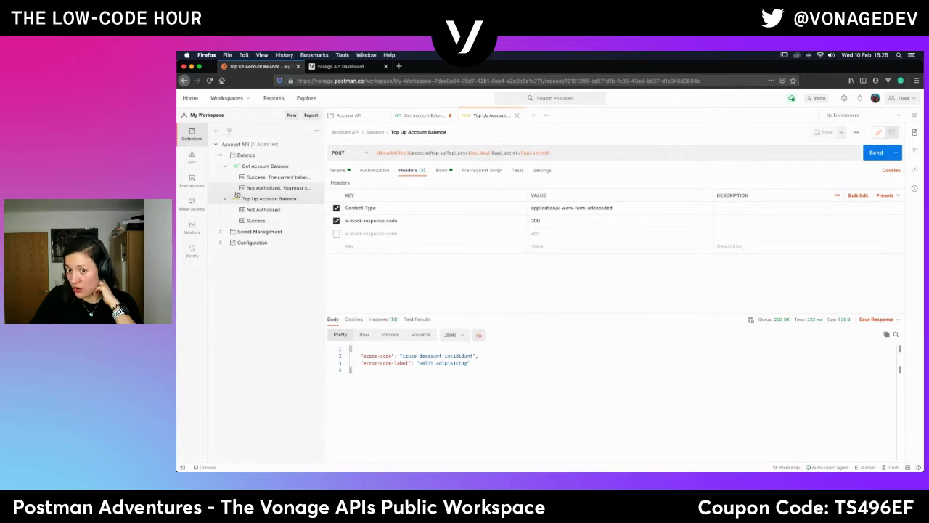
{"action": "left_click", "coordinate": [256, 219]}
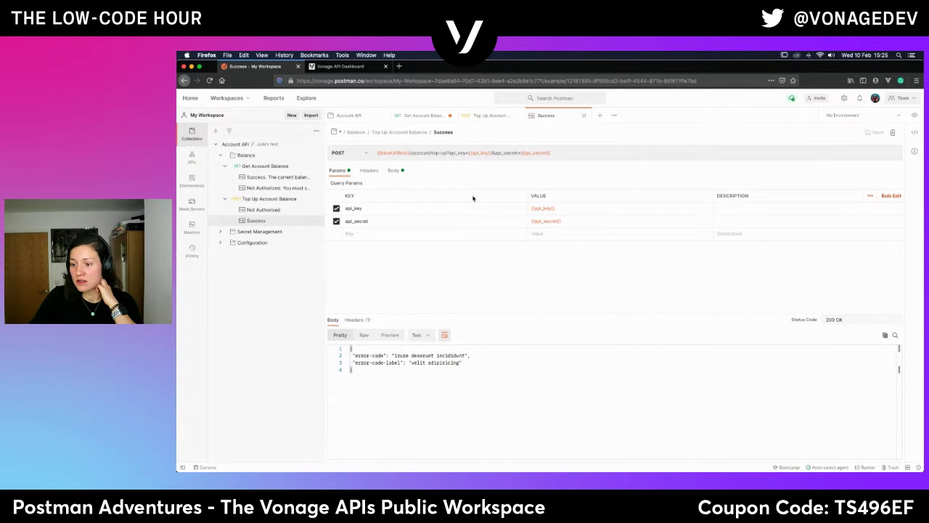
{"action": "left_click", "coordinate": [294, 203]}
{"action": "left_click", "coordinate": [442, 170]}
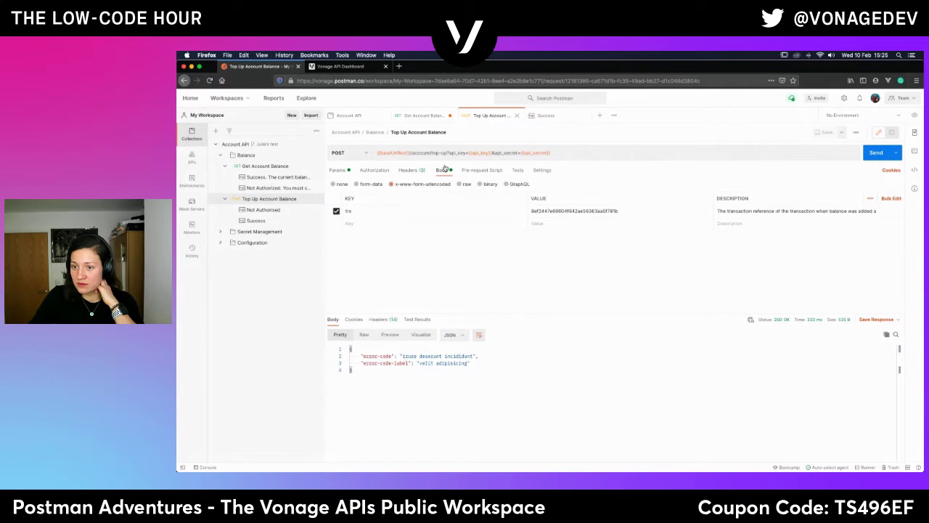
{"action": "left_click", "coordinate": [422, 169]}
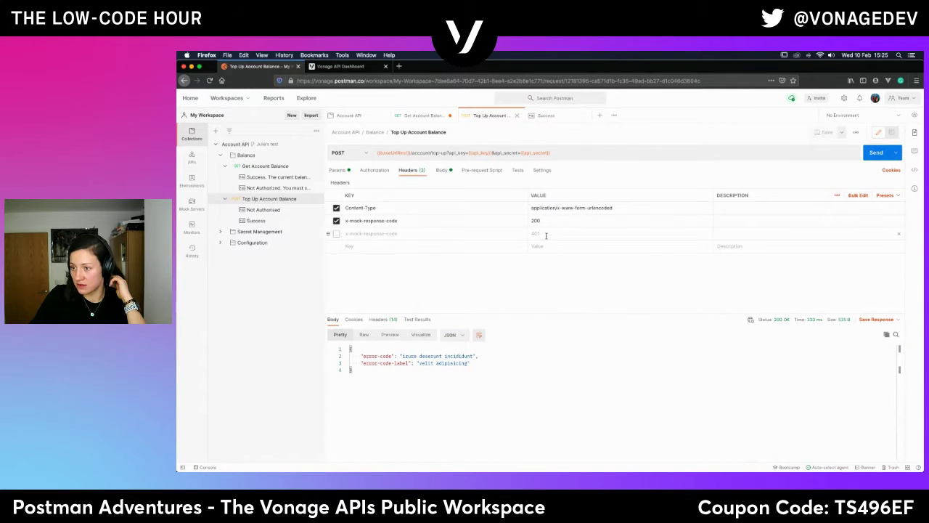
Switch the x-mock-response-code header from 200 to 401 and resend, getting 401 Unauthorized.
{"action": "left_click", "coordinate": [336, 220]}
{"action": "left_click", "coordinate": [336, 233]}
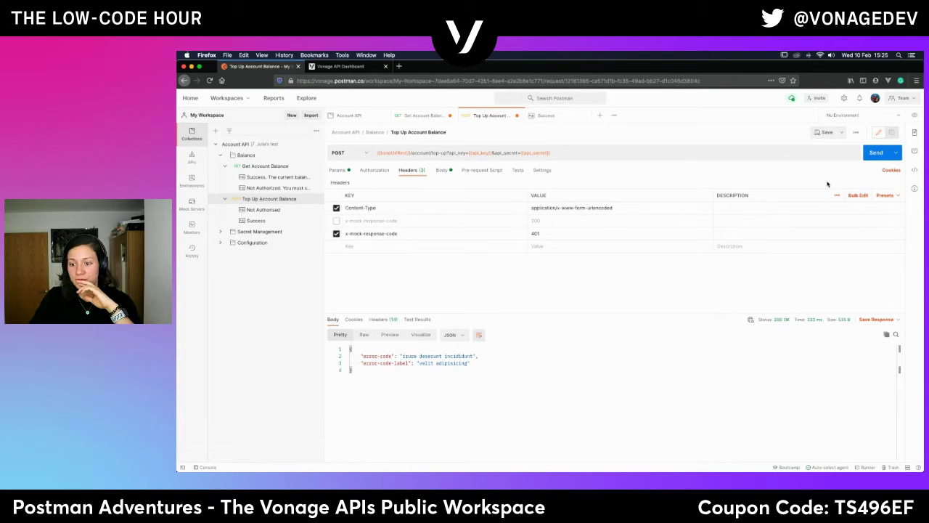
{"action": "left_click", "coordinate": [876, 152]}
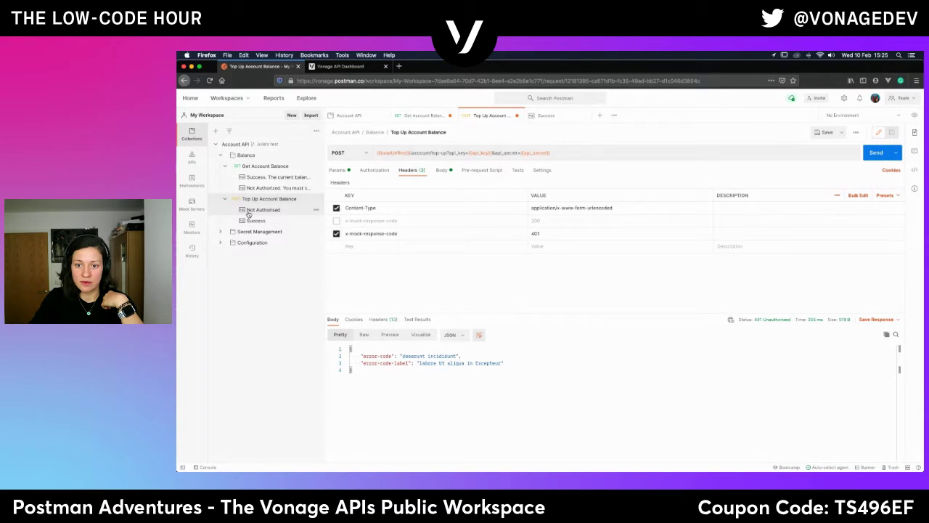
Check the request's Body and Params, then collapse the Top Up Account Balance folder.
{"action": "left_click", "coordinate": [442, 171]}
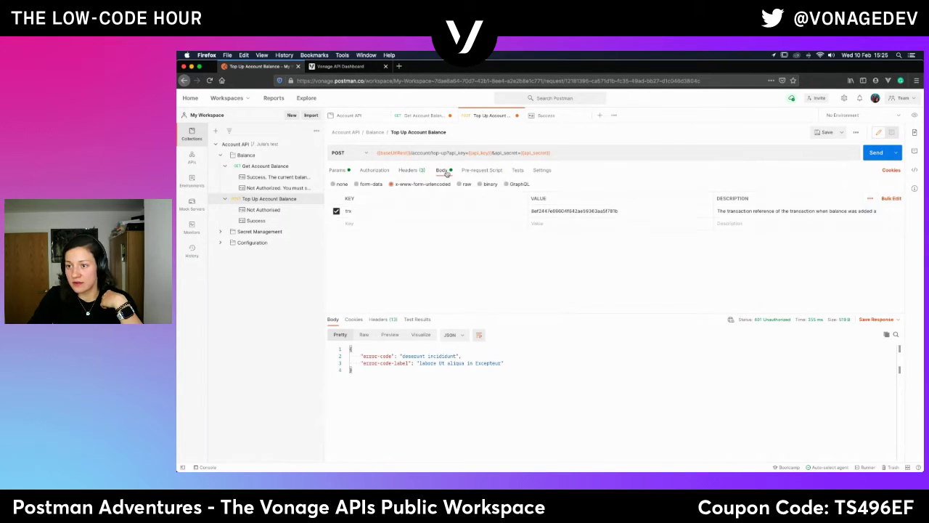
{"action": "left_click", "coordinate": [338, 171]}
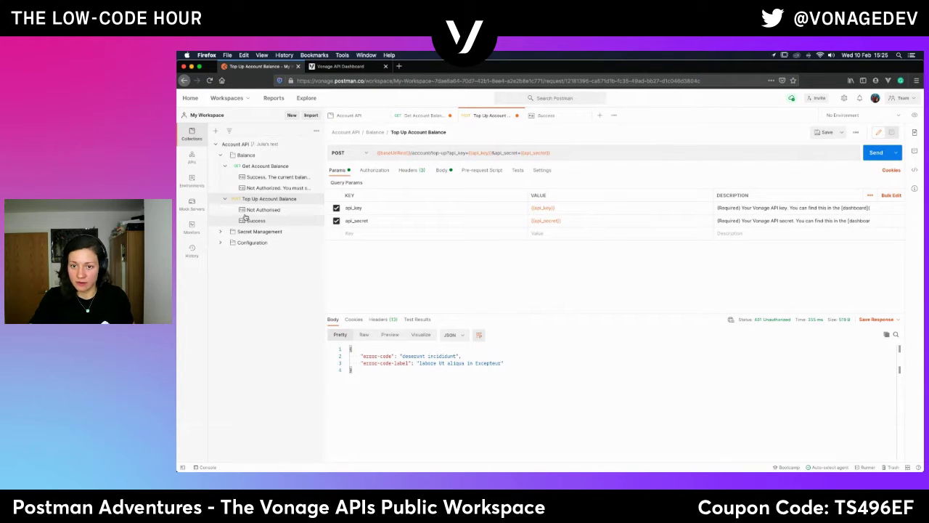
{"action": "left_click", "coordinate": [225, 200]}
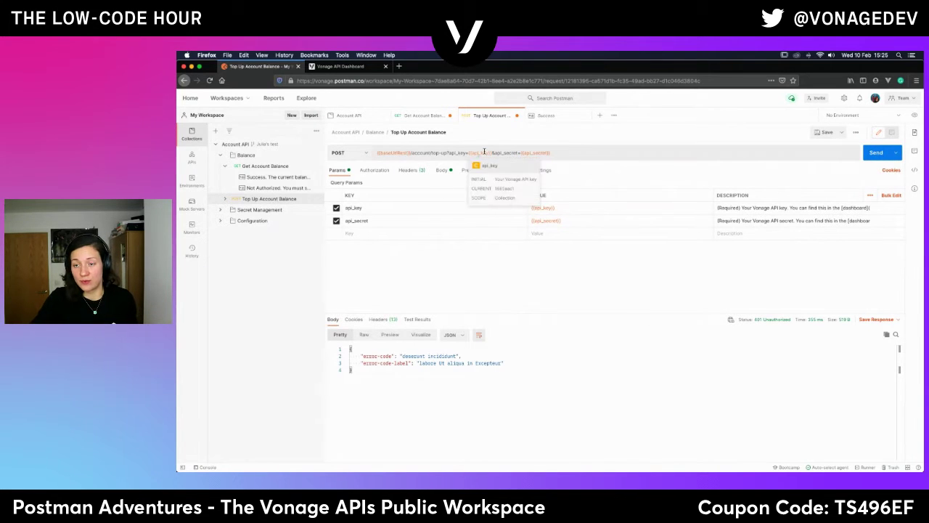
Expand Secret Management and show examples for Retrieve API Secrets, Create API Secret and Retrieve one.
{"action": "left_click", "coordinate": [222, 210]}
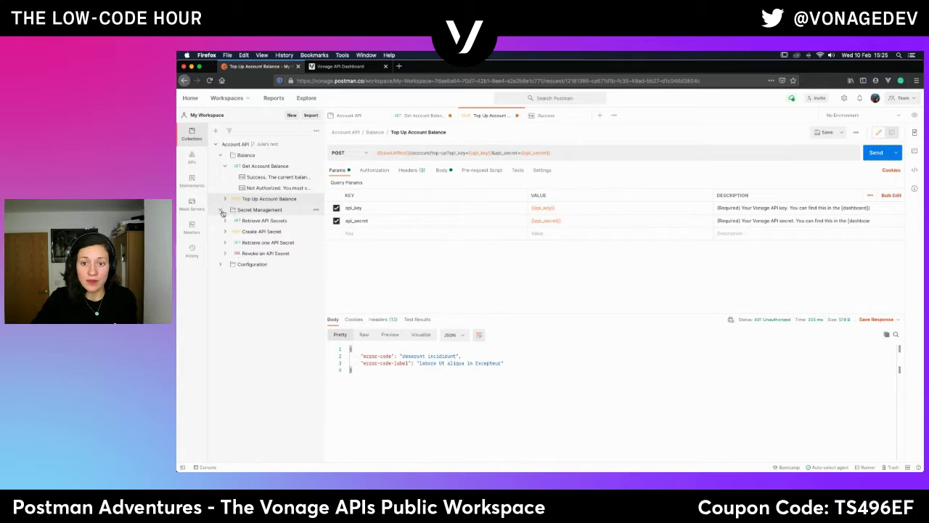
{"action": "left_click", "coordinate": [261, 230]}
{"action": "left_click", "coordinate": [260, 221]}
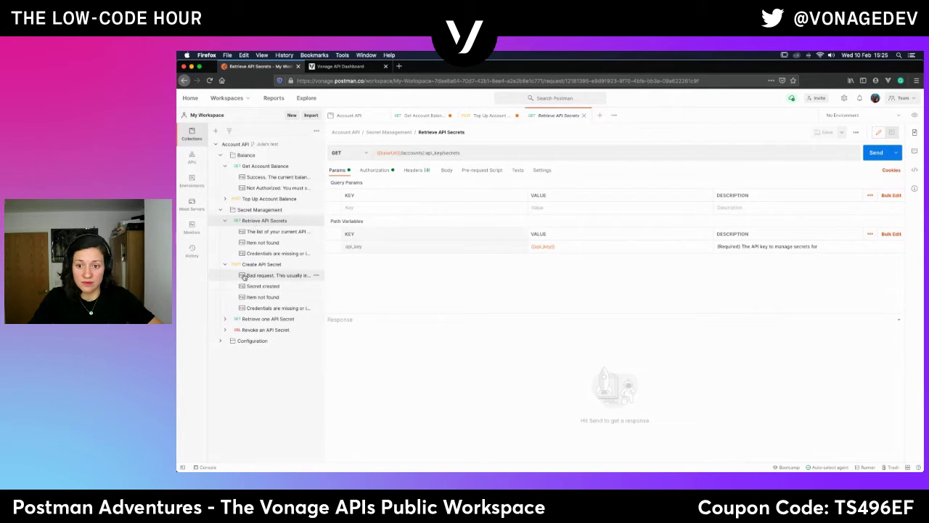
{"action": "left_click", "coordinate": [231, 319]}
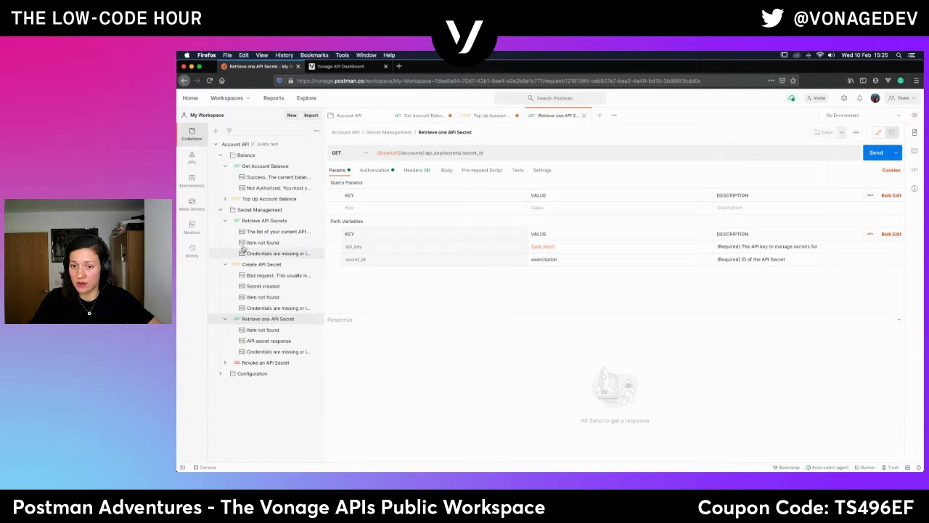
{"action": "left_click", "coordinate": [247, 221]}
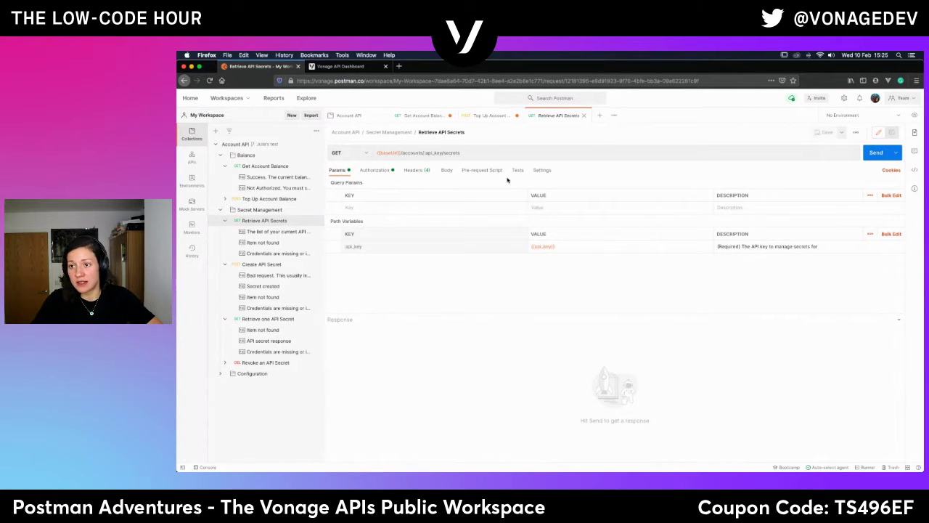
Check Retrieve API Secrets' Authorization, Headers and Params tabs, then open Create API Secret.
{"action": "left_click", "coordinate": [377, 170]}
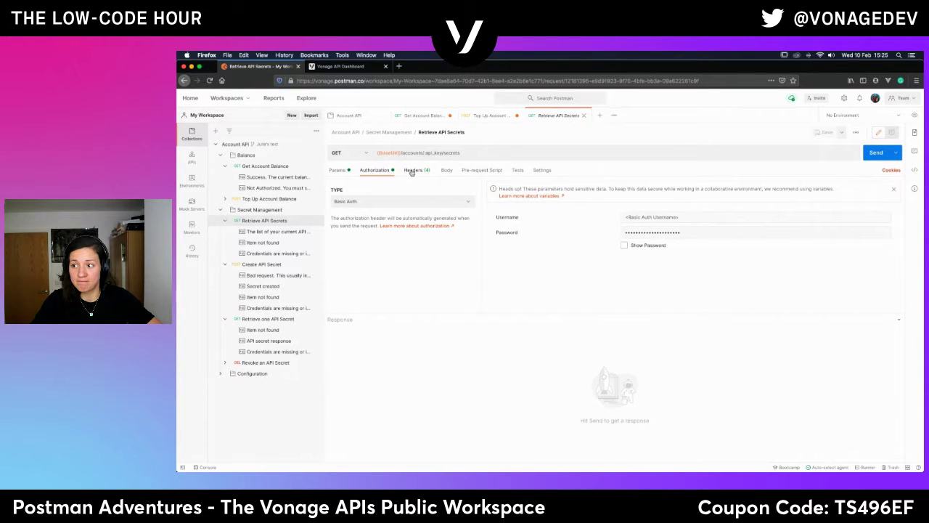
{"action": "left_click", "coordinate": [411, 171]}
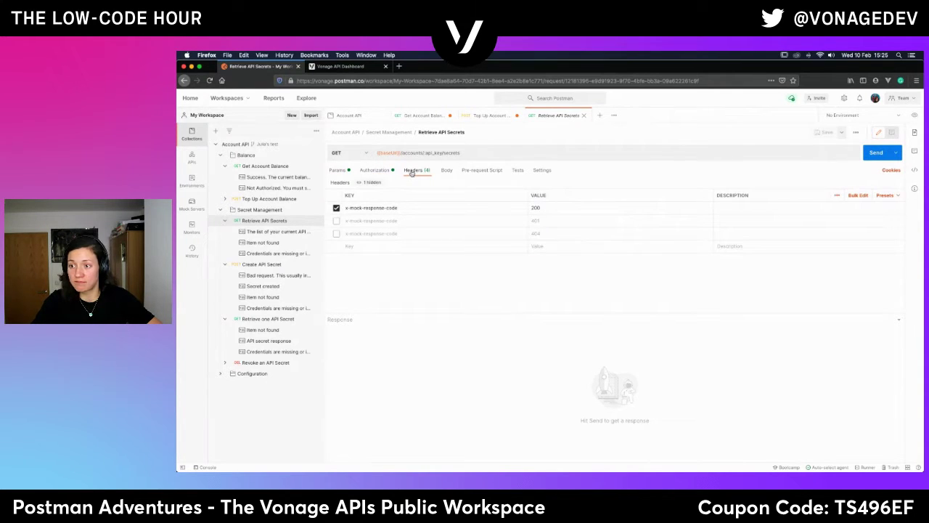
{"action": "left_click", "coordinate": [338, 171]}
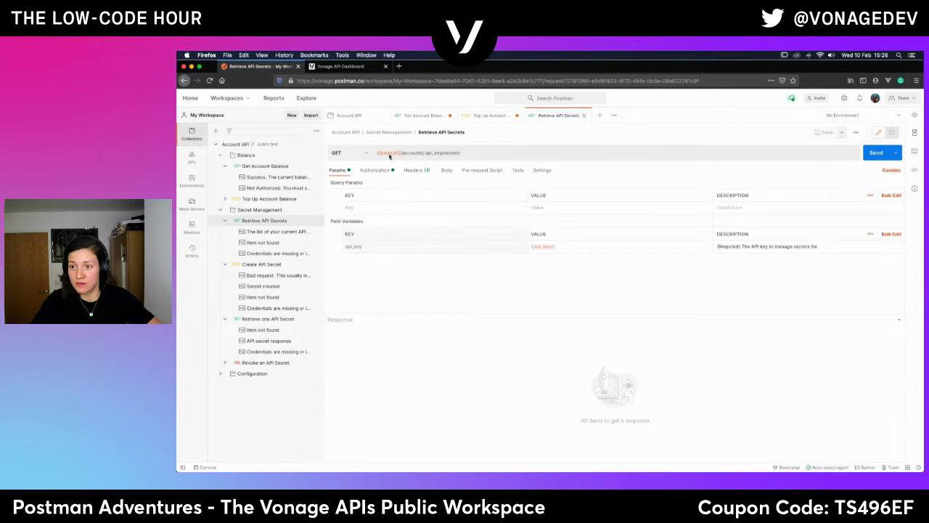
{"action": "left_click", "coordinate": [246, 265]}
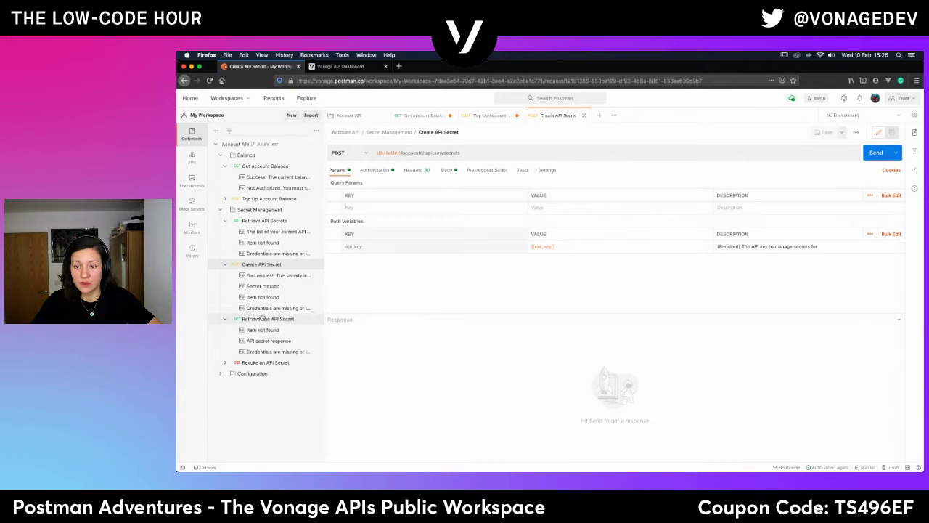
Send Create API Secret, which comes back 401 Unauthorized with invalid credentials.
{"action": "left_click", "coordinate": [415, 170]}
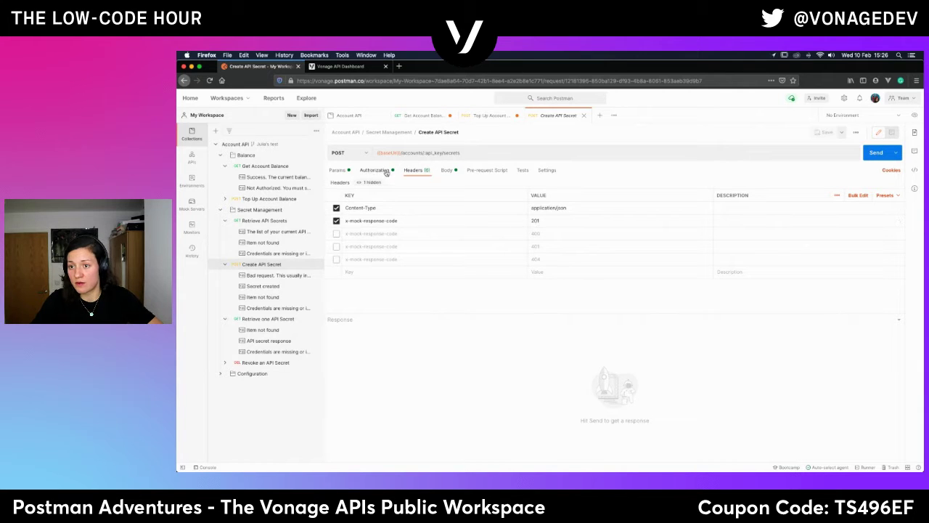
{"action": "left_click", "coordinate": [337, 171]}
{"action": "left_click", "coordinate": [876, 152]}
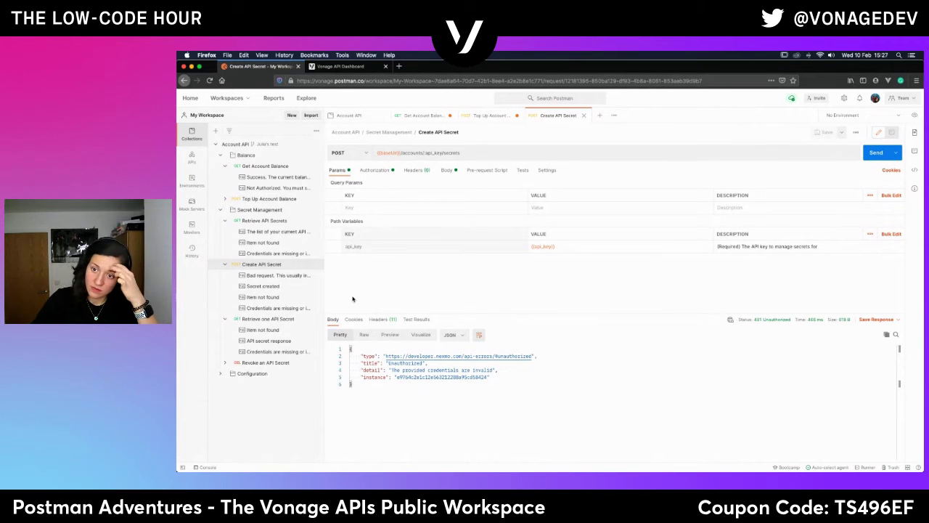
Uncheck the x-mock-response-code 201 header and preview the Secret created example.
{"action": "left_click", "coordinate": [415, 173]}
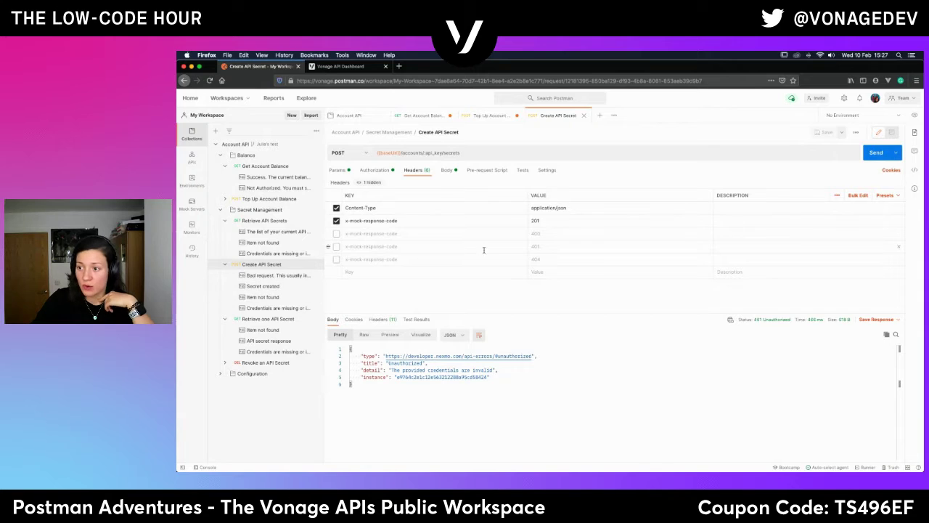
{"action": "left_click", "coordinate": [336, 220]}
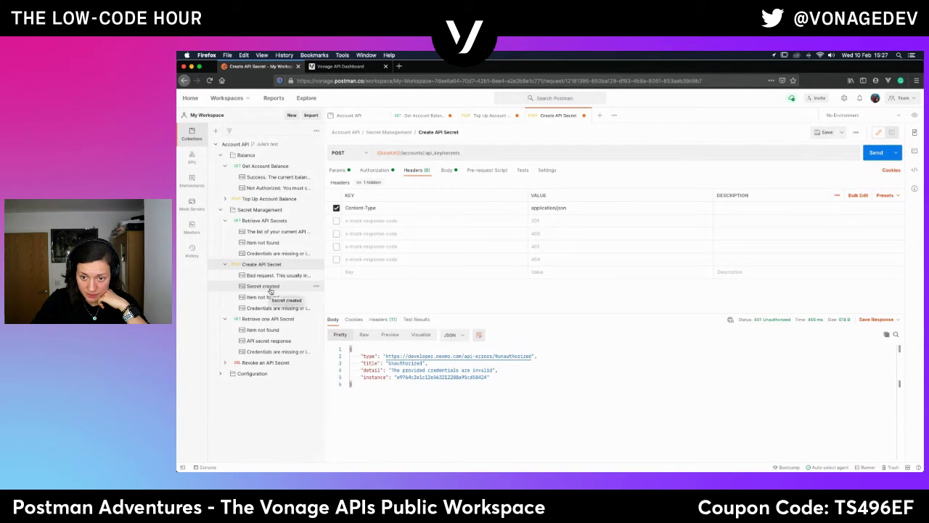
{"action": "left_click", "coordinate": [269, 289]}
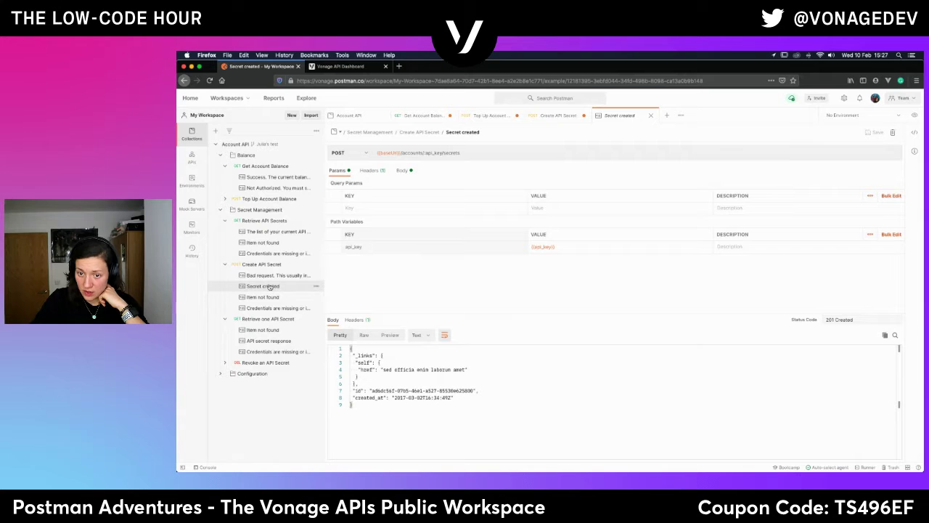
{"action": "left_click", "coordinate": [270, 266]}
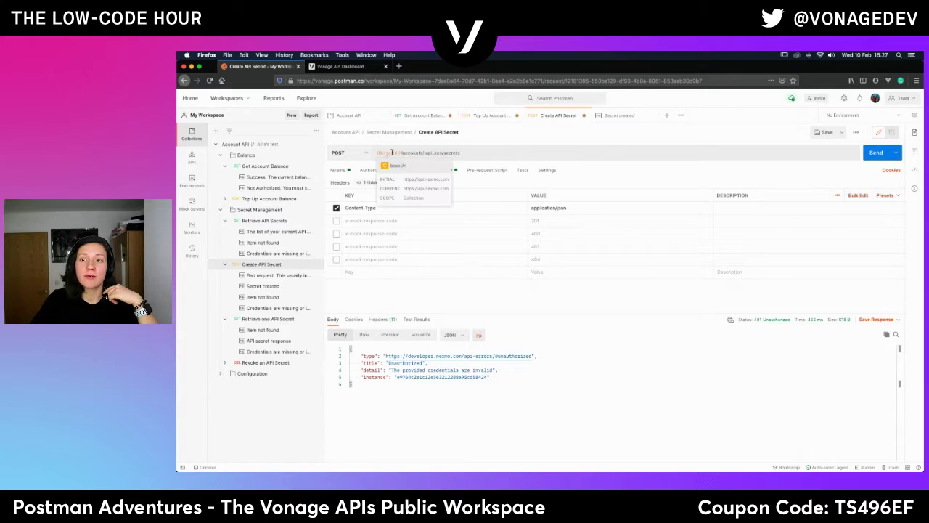
Paste the mock server URL into Account API's baseUrl current value and save the collection.
{"action": "left_click", "coordinate": [348, 116]}
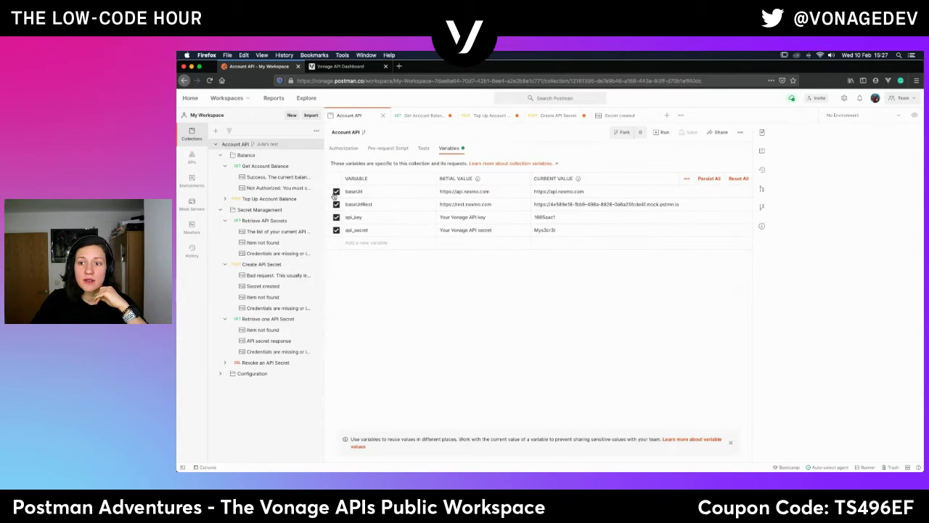
{"action": "triple_click", "coordinate": [566, 191]}
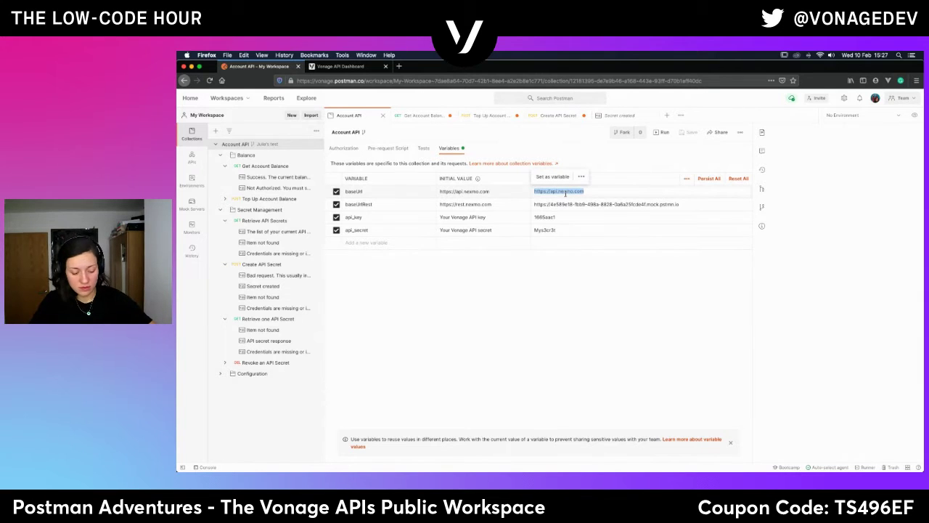
{"action": "type", "text": "https://4e589e18-fbb9-498a-8828-0a6a25fcde4f.mock.pstmn.io"}
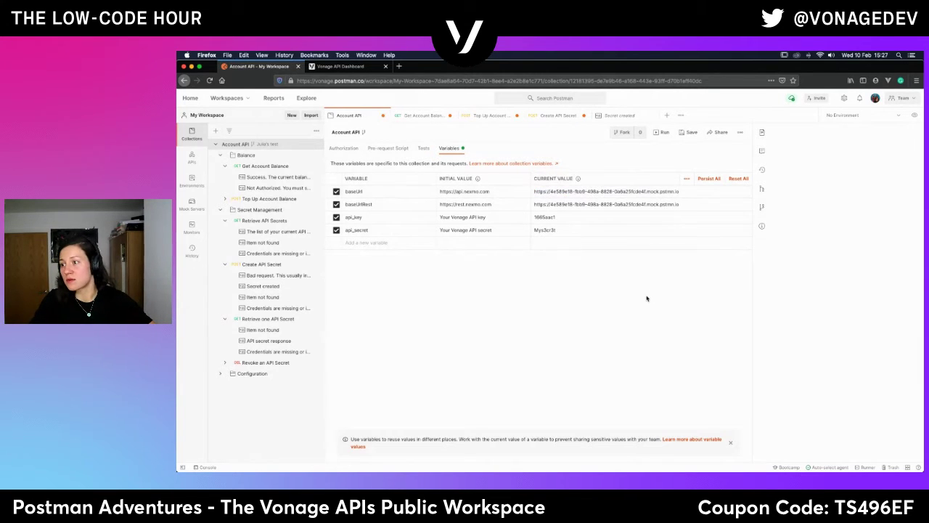
{"action": "left_click", "coordinate": [691, 134]}
{"action": "left_click", "coordinate": [555, 116]}
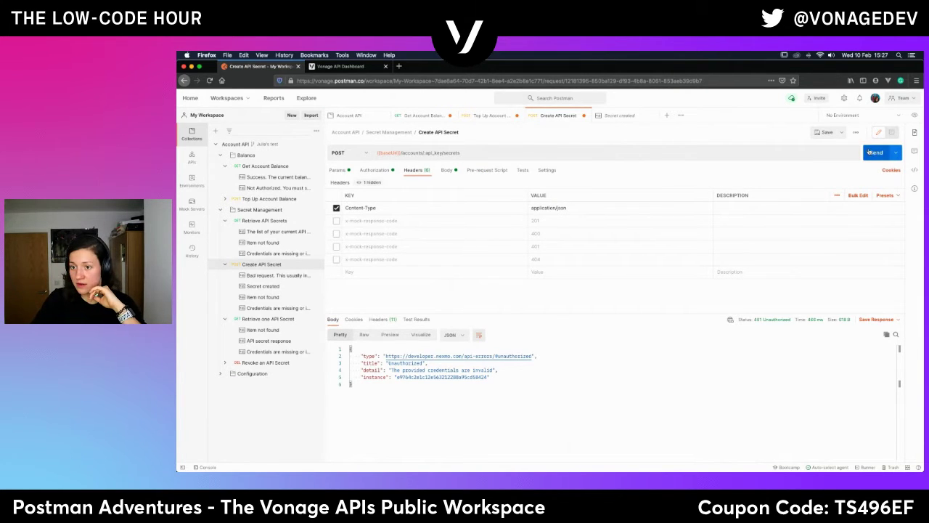
Turn x-mock-response-code 201 back on, send for 201 Created, and view the Secret created example.
{"action": "left_click", "coordinate": [336, 220]}
{"action": "left_click", "coordinate": [883, 152]}
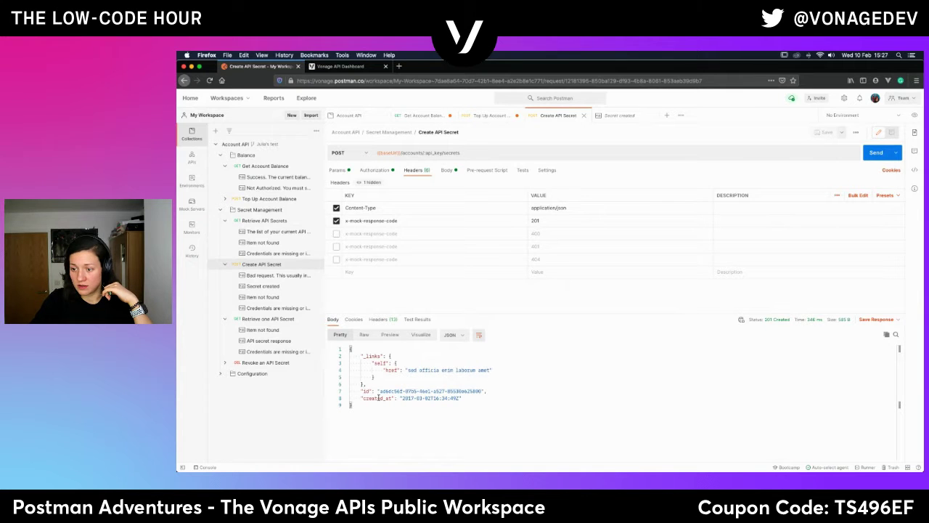
{"action": "left_click", "coordinate": [266, 287]}
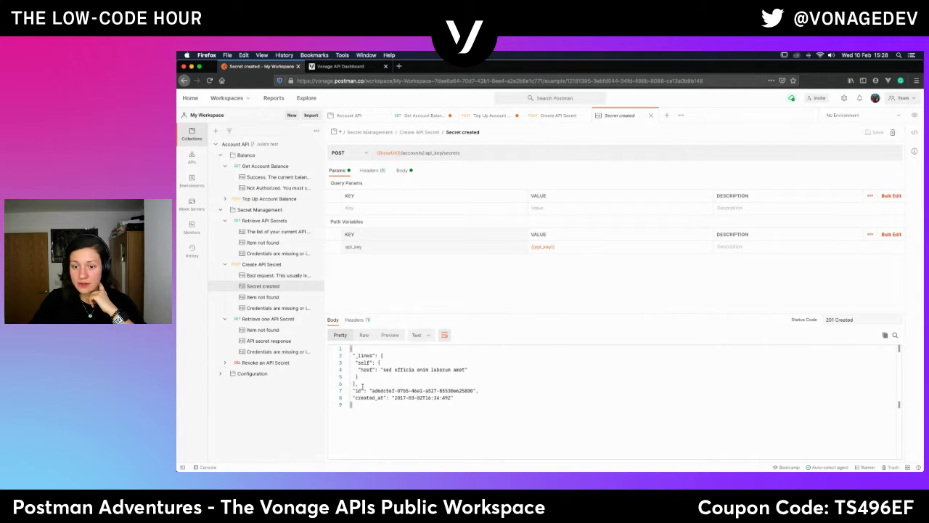
Inspect secret_id in Retrieve one and Revoke an API Secret, then open Configuration's Change Account Settings.
{"action": "left_click", "coordinate": [268, 319]}
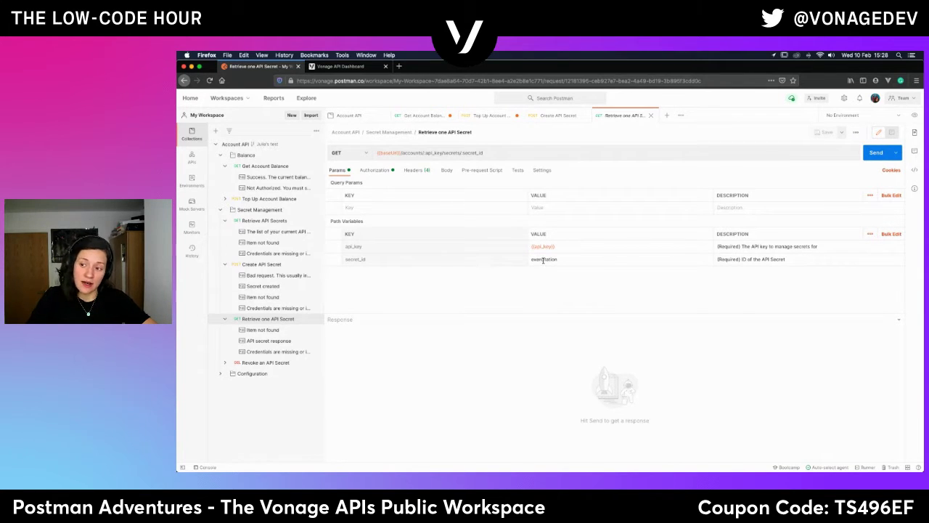
{"action": "left_click", "coordinate": [548, 260]}
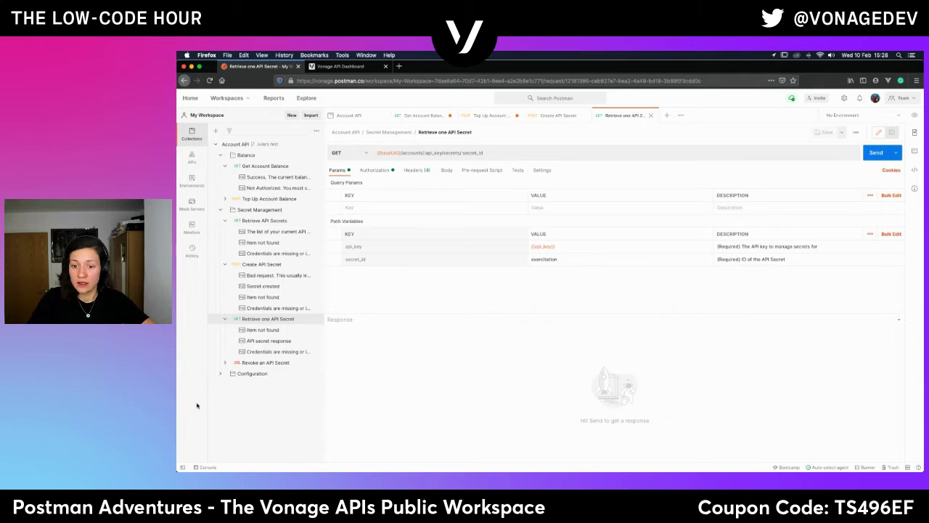
{"action": "left_click", "coordinate": [270, 363]}
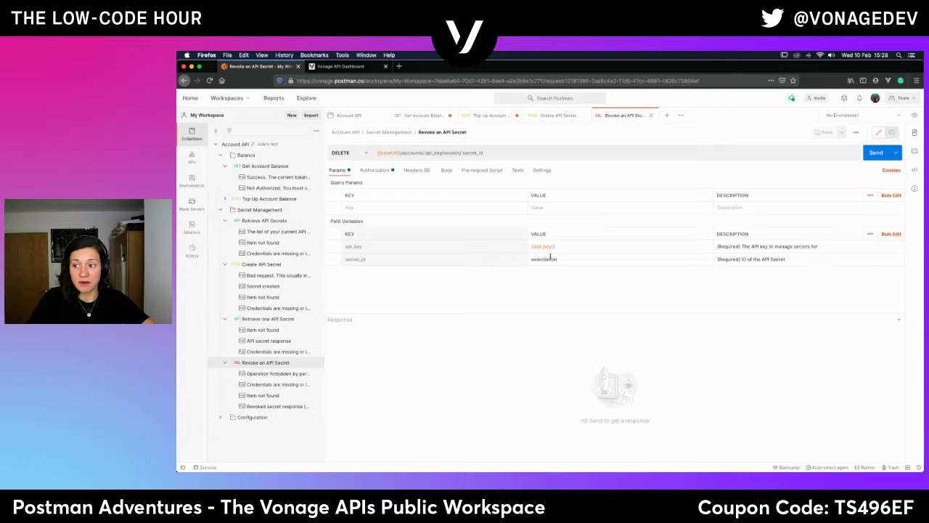
{"action": "left_click", "coordinate": [550, 262]}
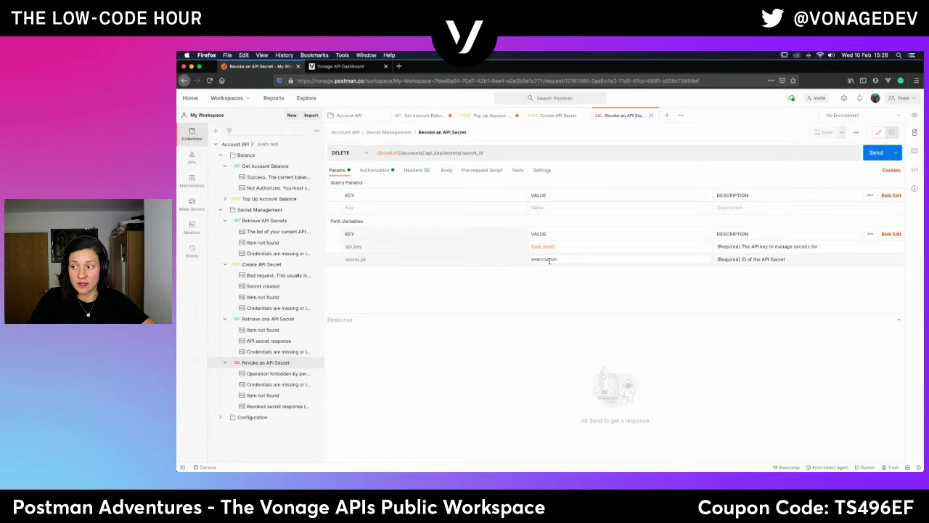
{"action": "left_click", "coordinate": [498, 304]}
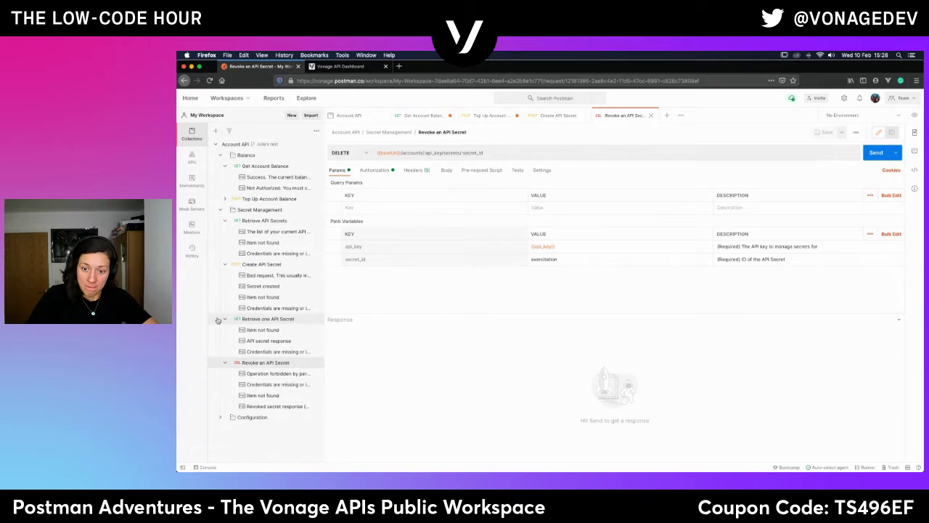
{"action": "left_click", "coordinate": [222, 419]}
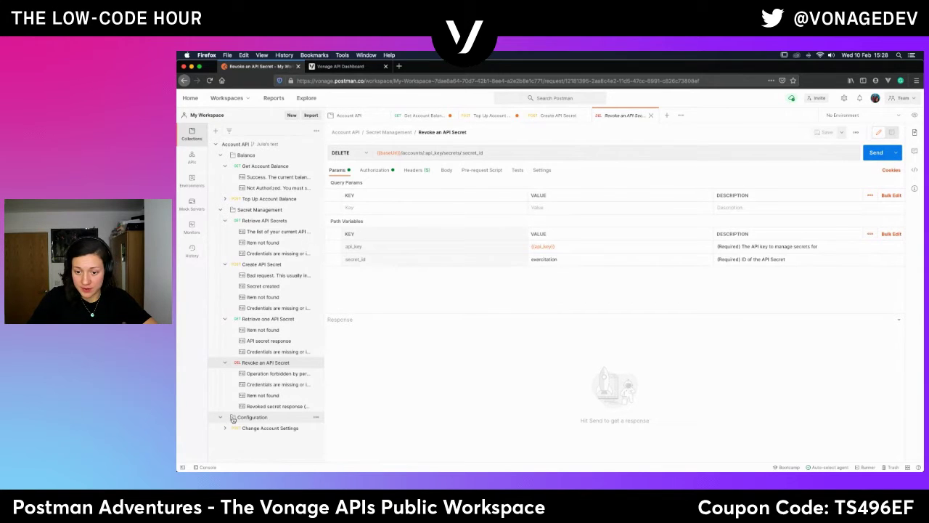
{"action": "left_click", "coordinate": [269, 428]}
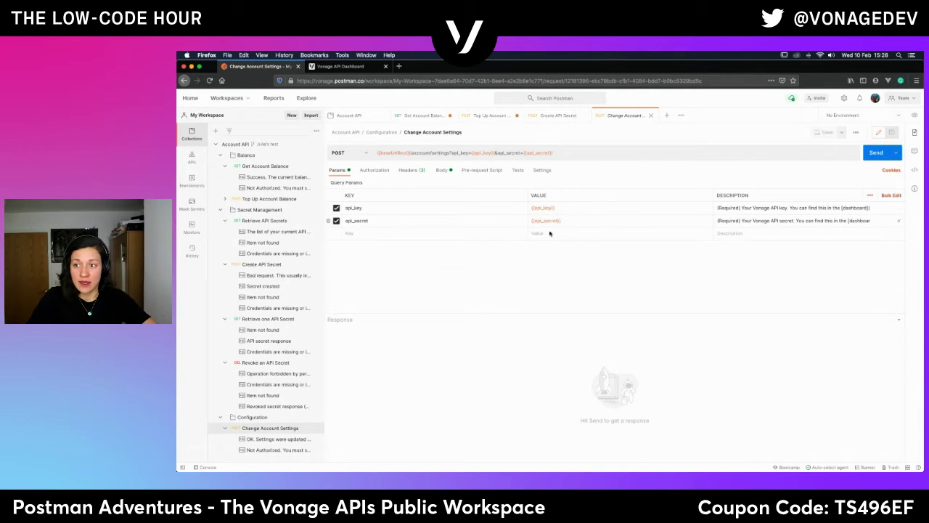
Check Change Account Settings' headers and form-encoded body, then collapse the Account API collection.
{"action": "left_click", "coordinate": [408, 171]}
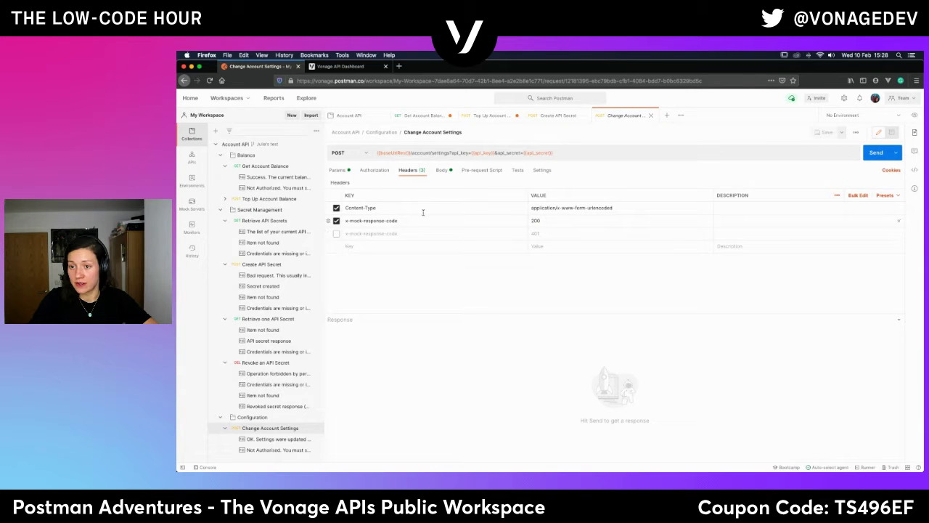
{"action": "left_click", "coordinate": [440, 171]}
{"action": "left_click", "coordinate": [410, 169]}
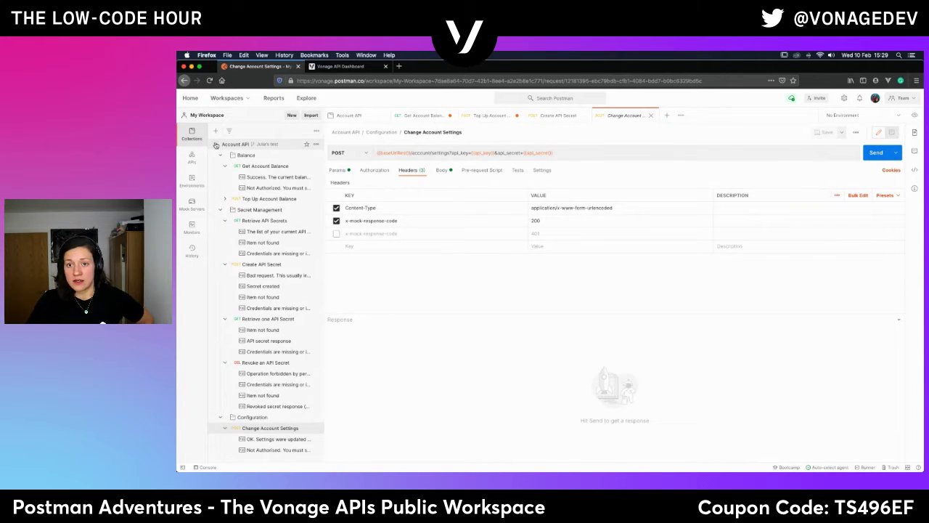
{"action": "left_click", "coordinate": [217, 145]}
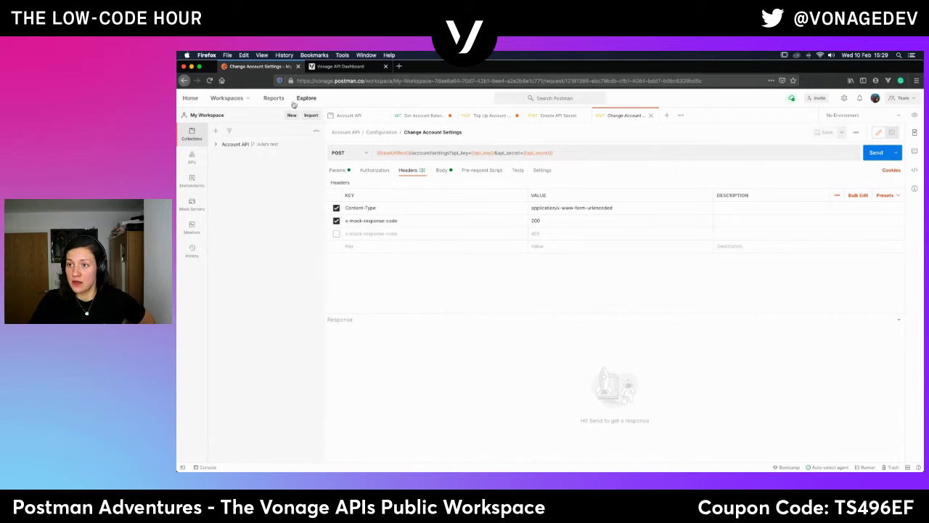
Close the Account Balance, Create API Secret and Change Account Settings tabs unsaved; switch to Vonage APIs Community.
{"action": "left_click", "coordinate": [384, 116]}
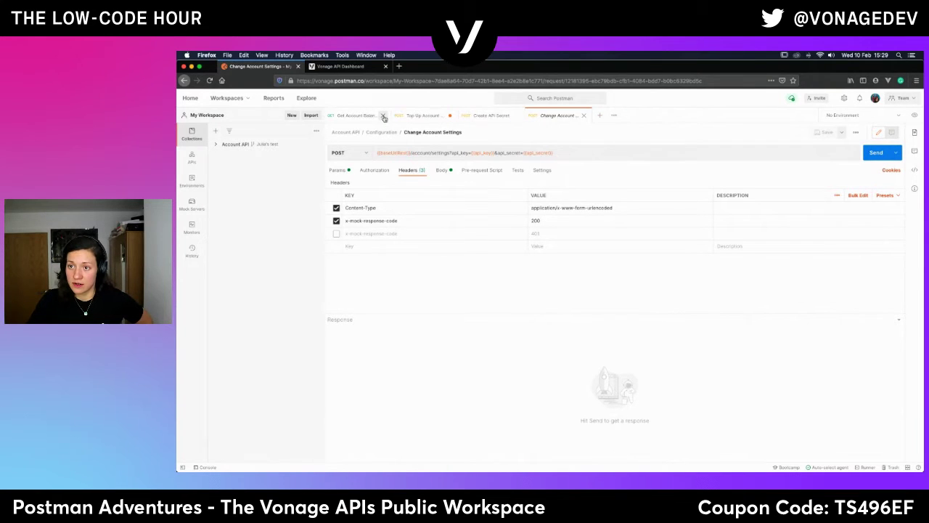
{"action": "left_click", "coordinate": [383, 116]}
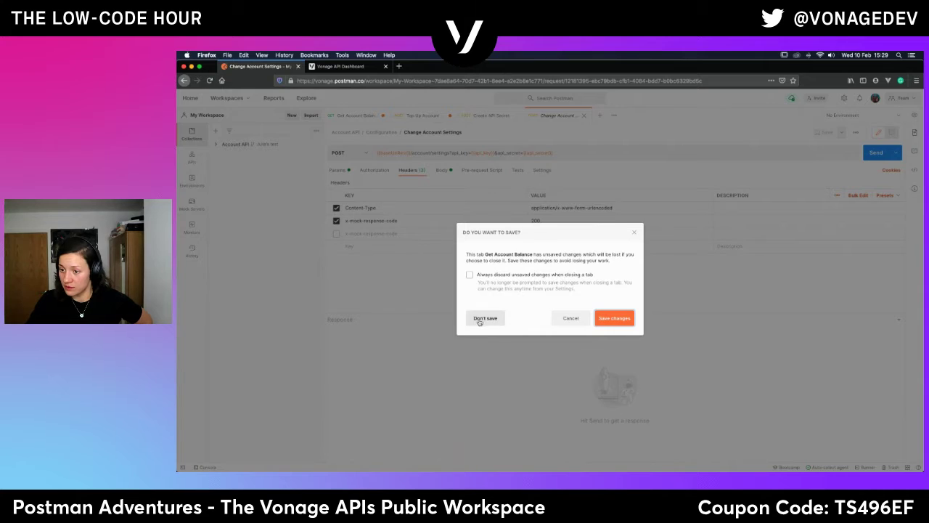
{"action": "left_click", "coordinate": [485, 317]}
{"action": "left_click", "coordinate": [383, 117]}
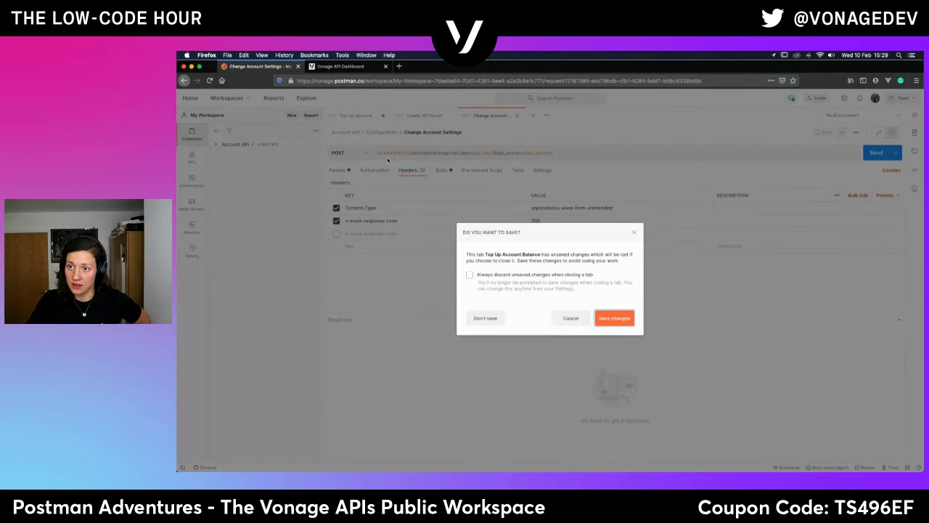
{"action": "left_click", "coordinate": [485, 318]}
{"action": "left_click", "coordinate": [374, 116]}
{"action": "left_click", "coordinate": [382, 115]}
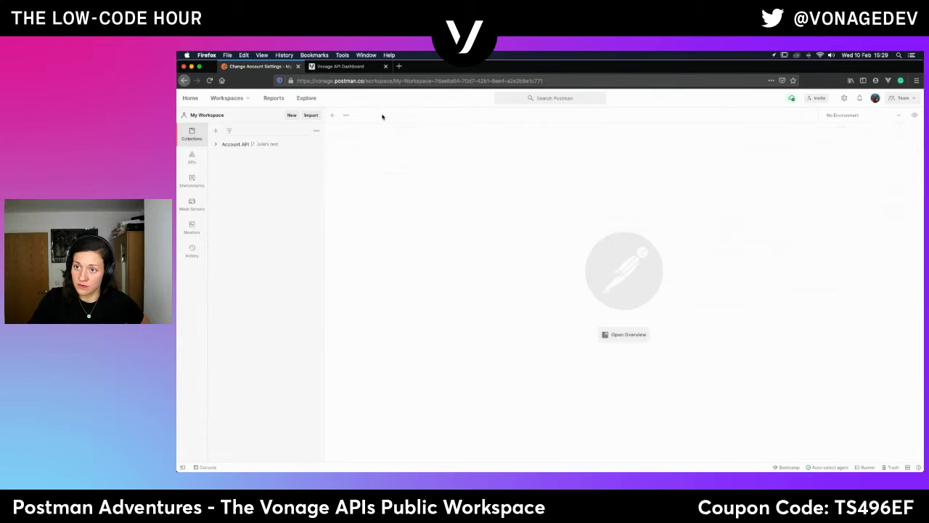
{"action": "left_click", "coordinate": [237, 102]}
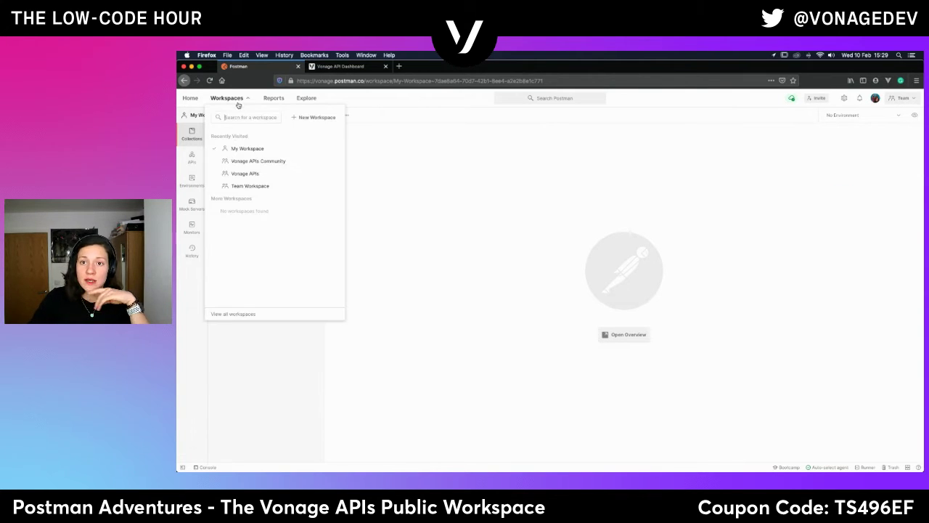
{"action": "left_click", "coordinate": [261, 163]}
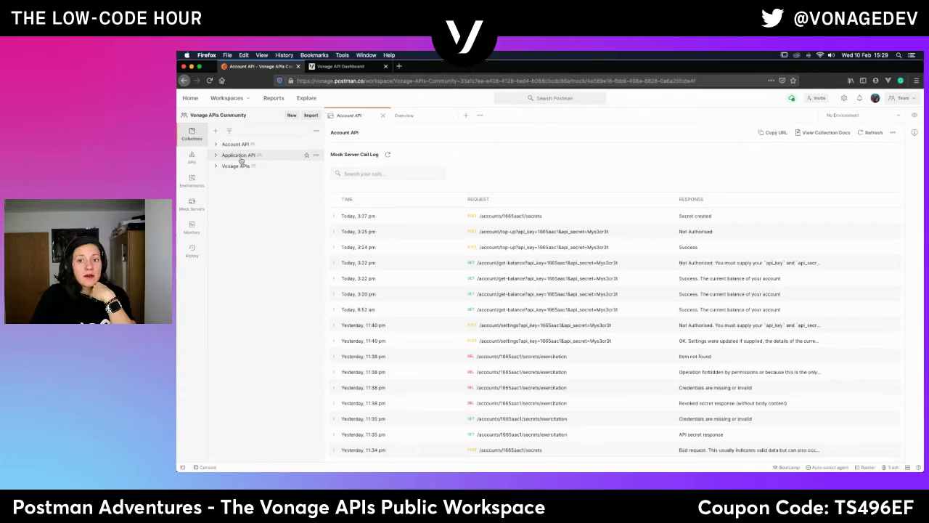
Expand Application API and choose Create a fork from its actions menu.
{"action": "left_click", "coordinate": [223, 157]}
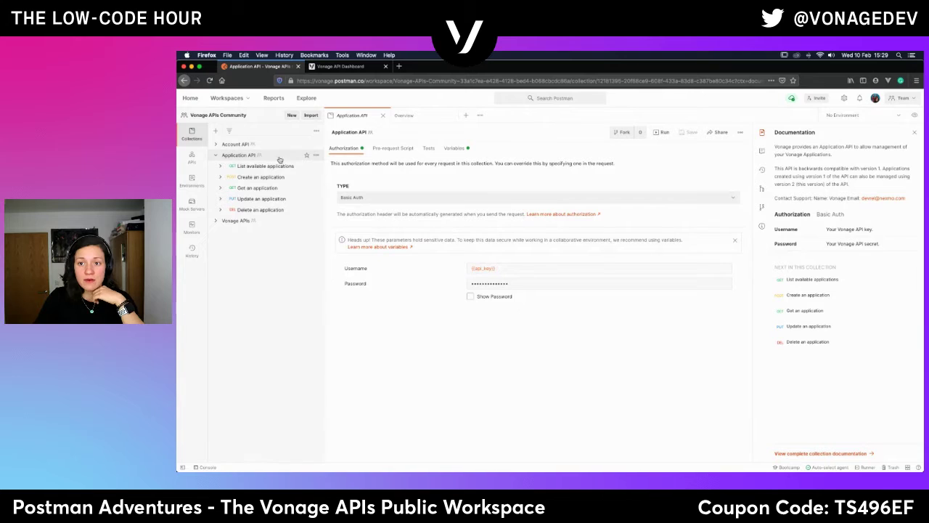
{"action": "left_click", "coordinate": [315, 156]}
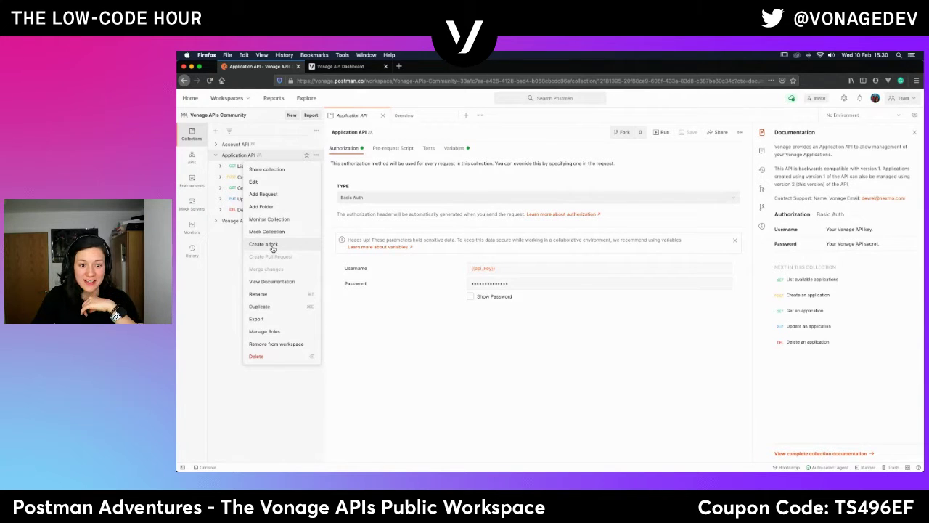
{"action": "left_click", "coordinate": [272, 247]}
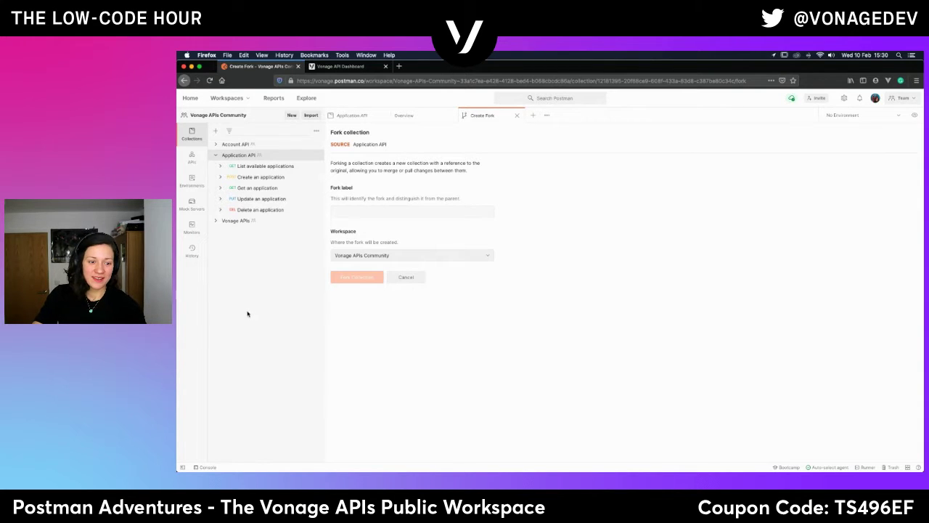
Enter a fork label for Application API, choose My Workspace as destination, and create the fork.
{"action": "left_click", "coordinate": [346, 216]}
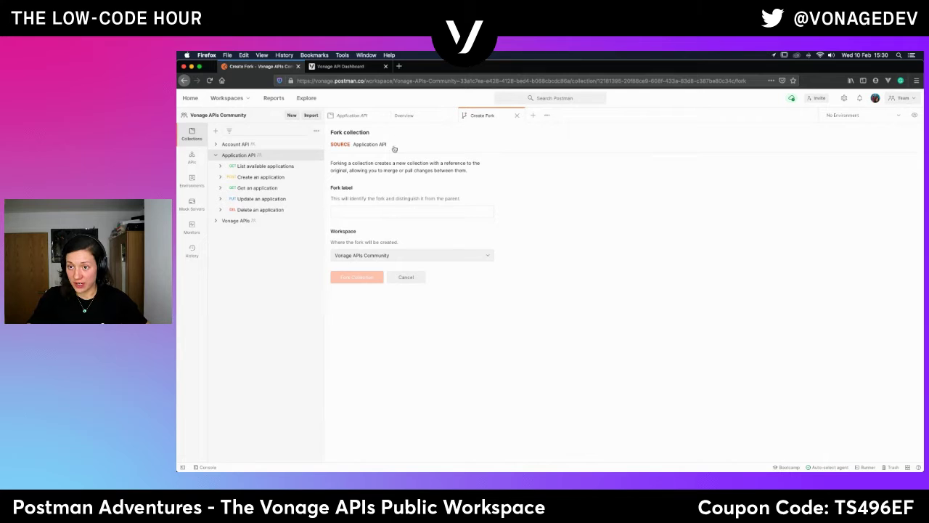
{"action": "type", "text": "Julia"}
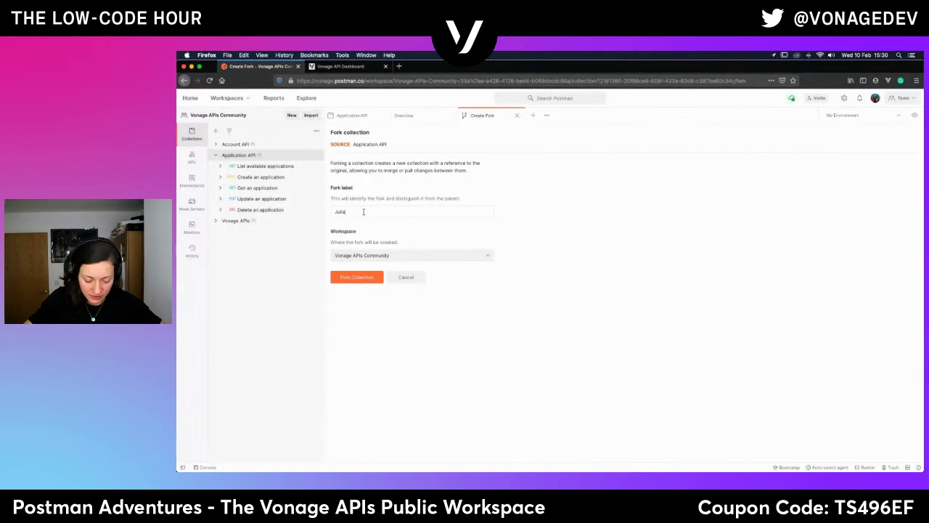
{"action": "type", "text": " t"}
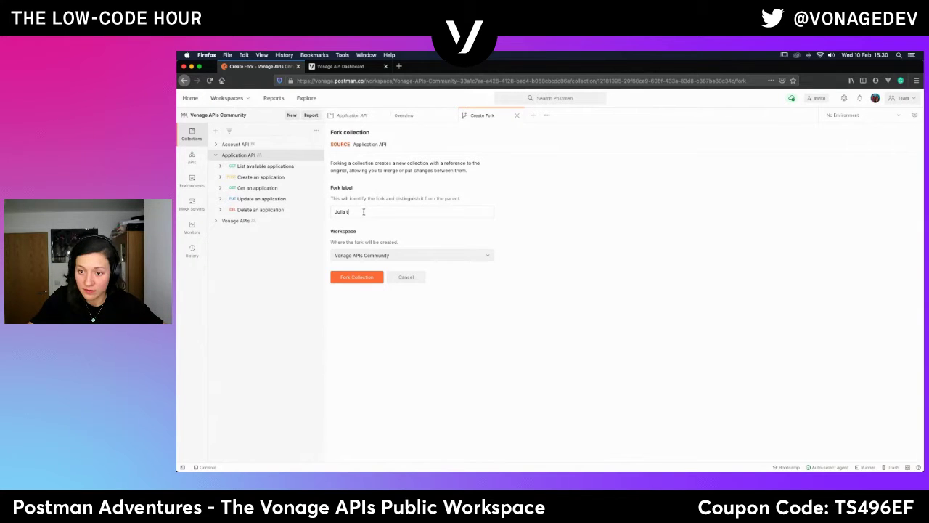
{"action": "key", "text": "BackSpace"}
{"action": "key", "text": "BackSpace"}
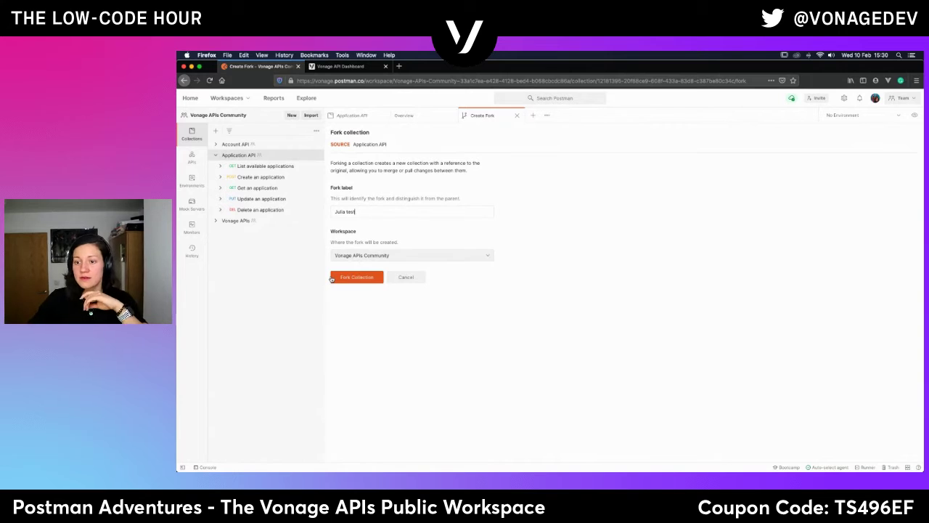
{"action": "left_click", "coordinate": [378, 252]}
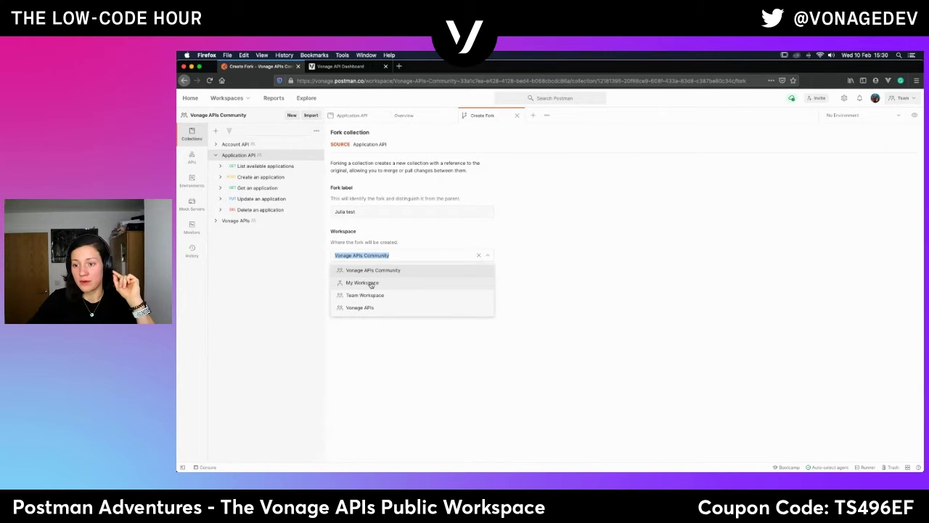
{"action": "left_click", "coordinate": [371, 283]}
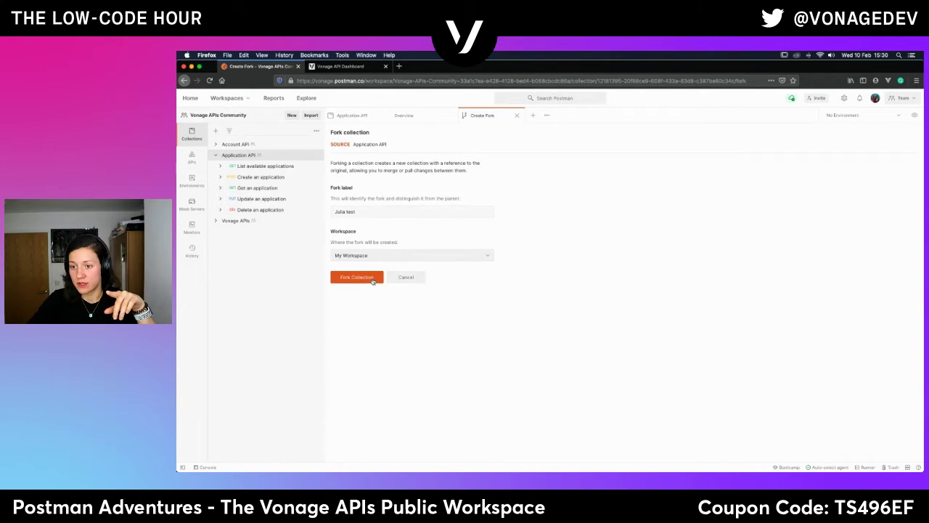
{"action": "left_click", "coordinate": [372, 283]}
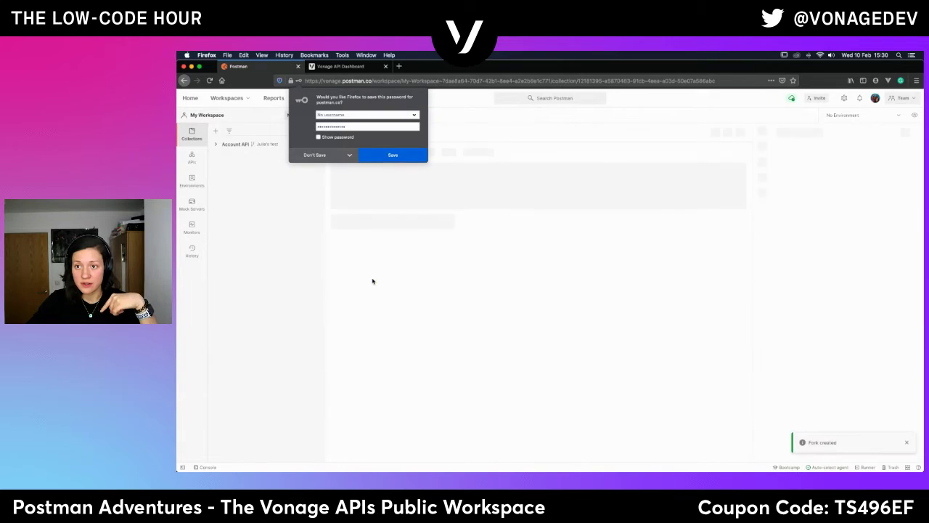
Decline the browser's password prompt, check the forked Account API's variables, then open Application API.
{"action": "left_click", "coordinate": [315, 155]}
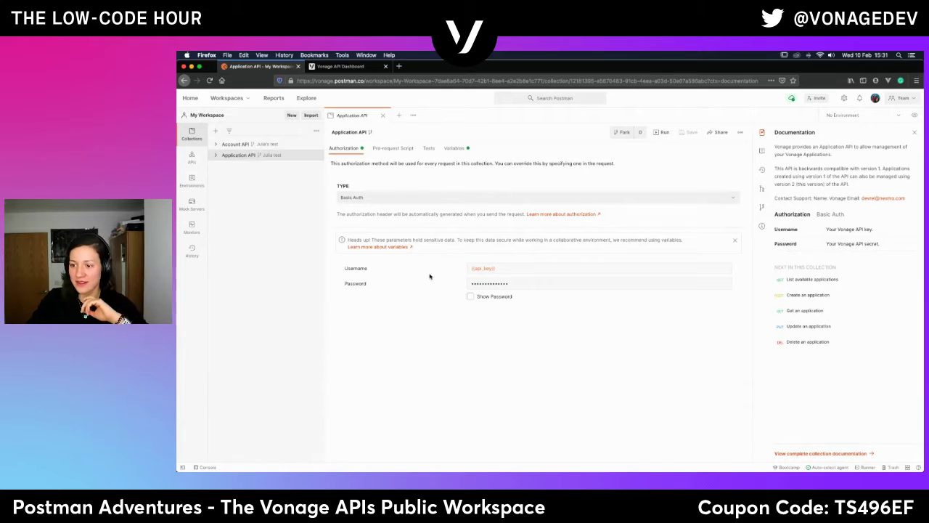
{"action": "left_click", "coordinate": [228, 145]}
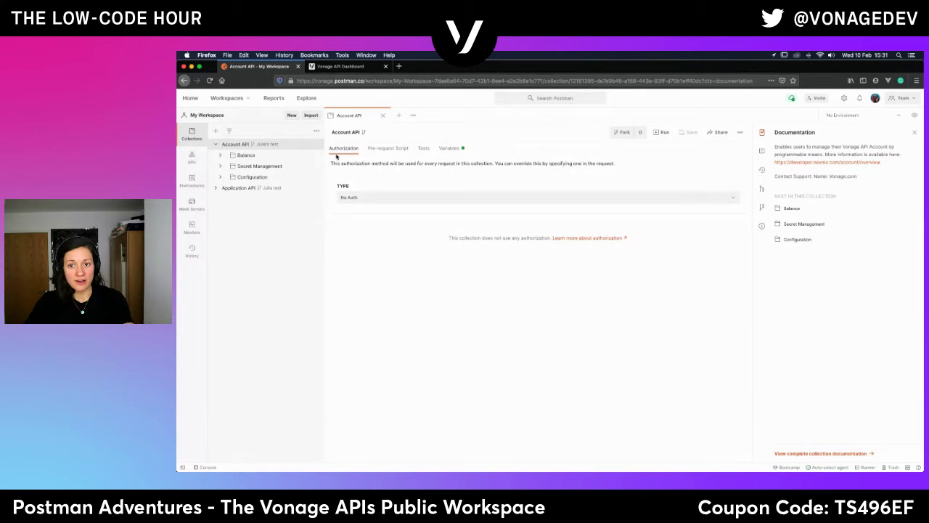
{"action": "left_click", "coordinate": [449, 151]}
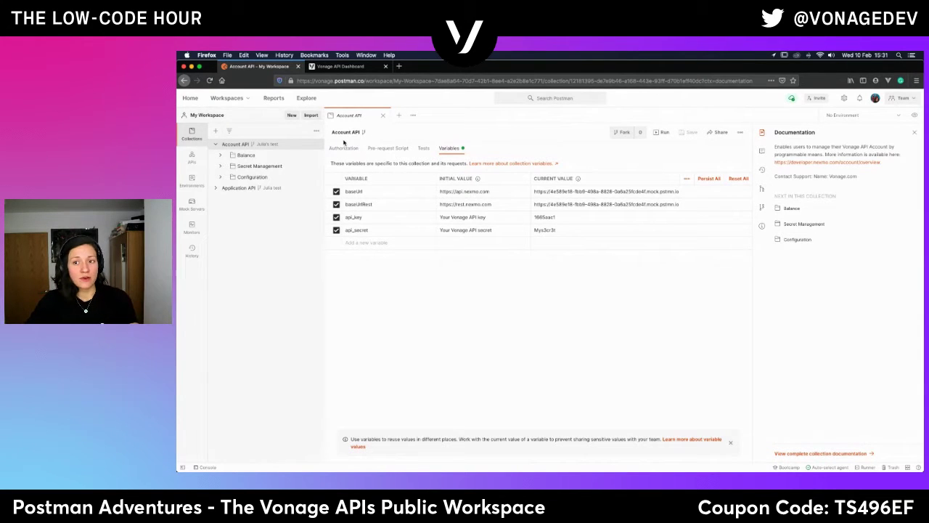
{"action": "left_click", "coordinate": [231, 188]}
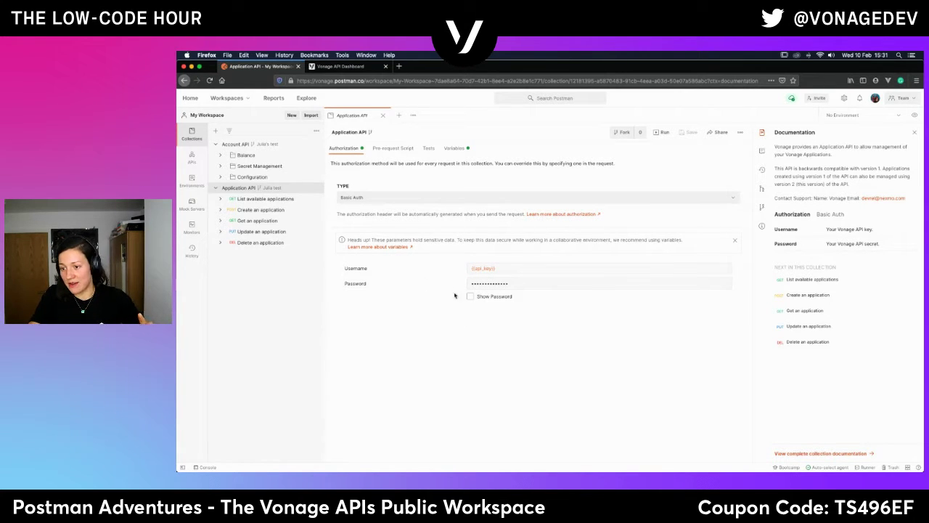
Show the Basic Auth password to inspect the {{api_key}} username and {{api_secret}} password variables.
{"action": "left_click", "coordinate": [470, 296]}
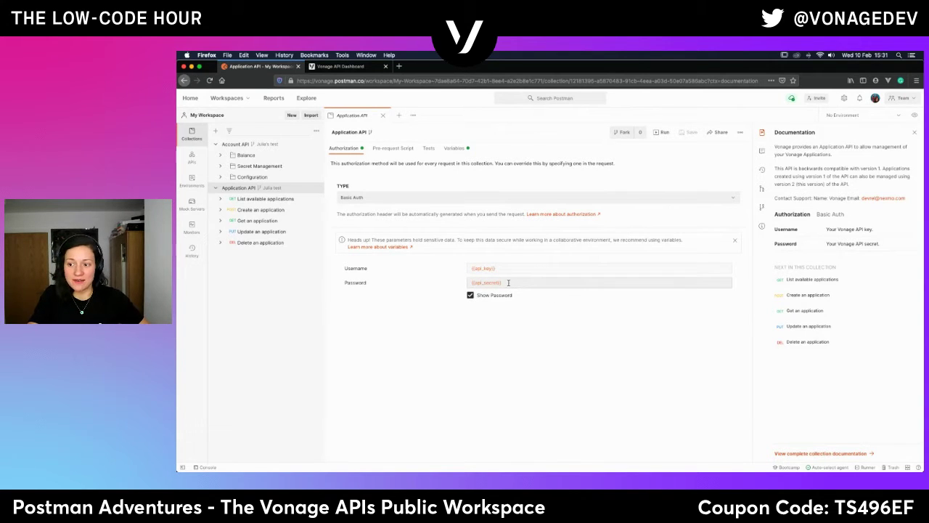
{"action": "mouse_move", "coordinate": [494, 284]}
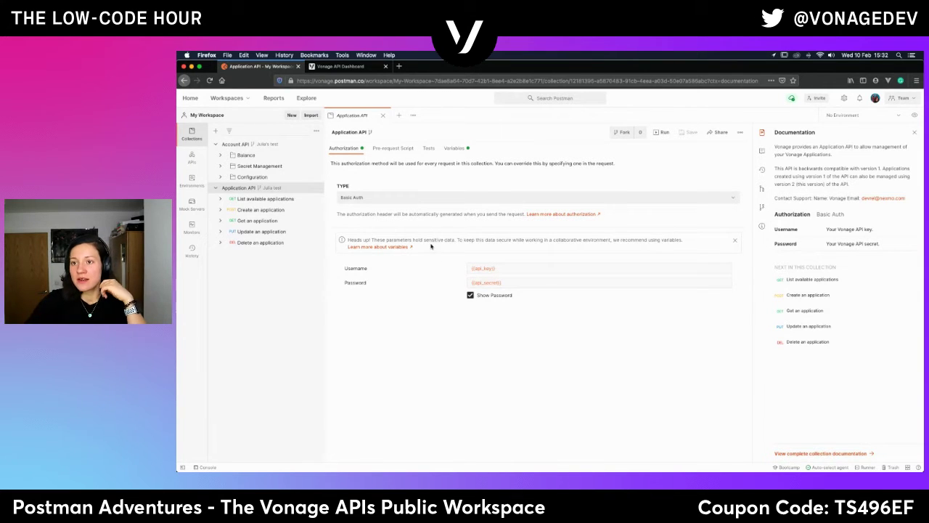
{"action": "mouse_move", "coordinate": [486, 268]}
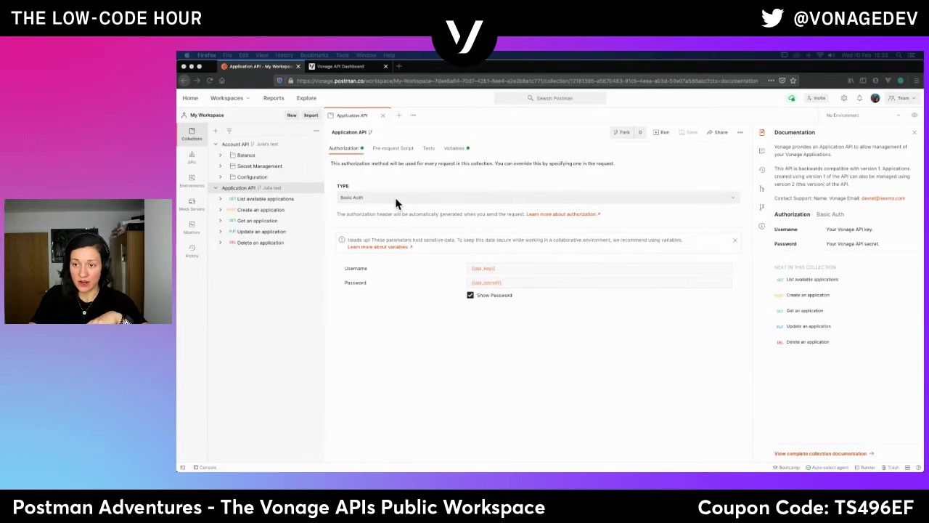
Open the Application API collection's Variables tab and select the api_key current value cell.
{"action": "left_click", "coordinate": [456, 149]}
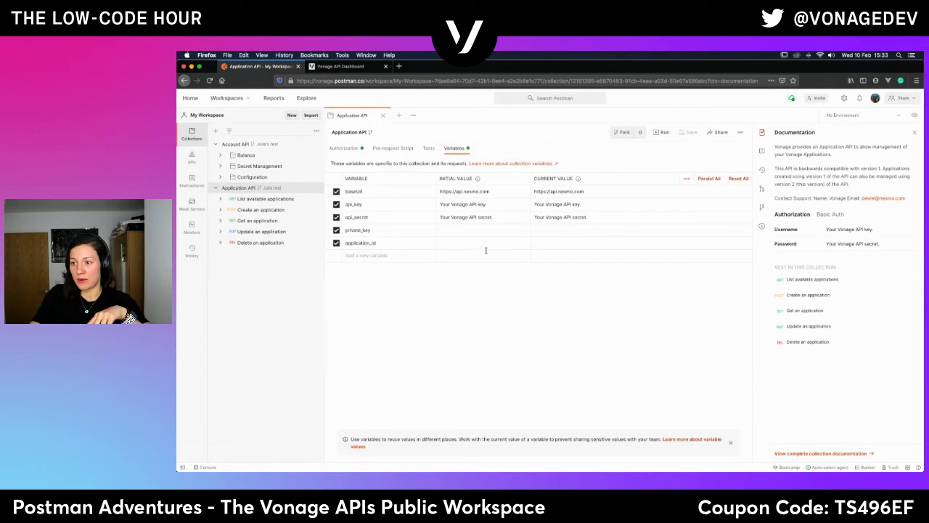
{"action": "left_click", "coordinate": [556, 206]}
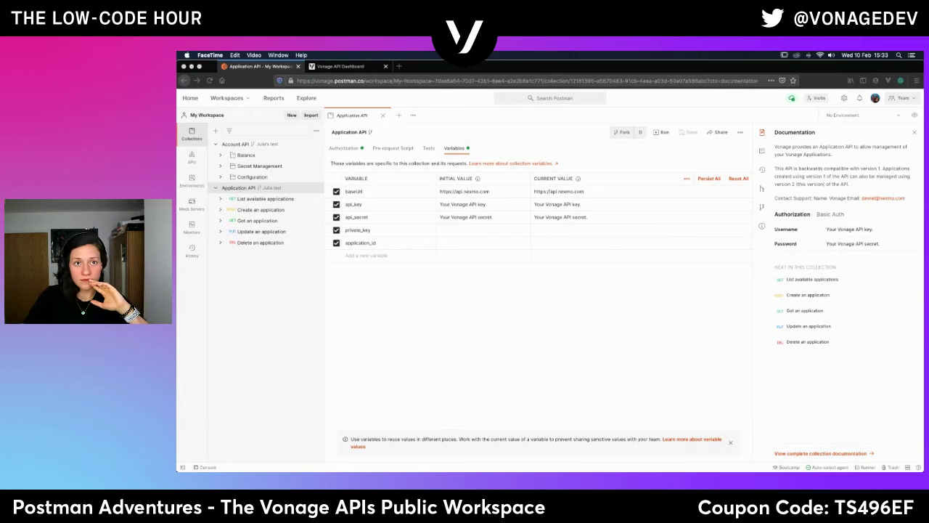
{"action": "key", "text": "super+Tab"}
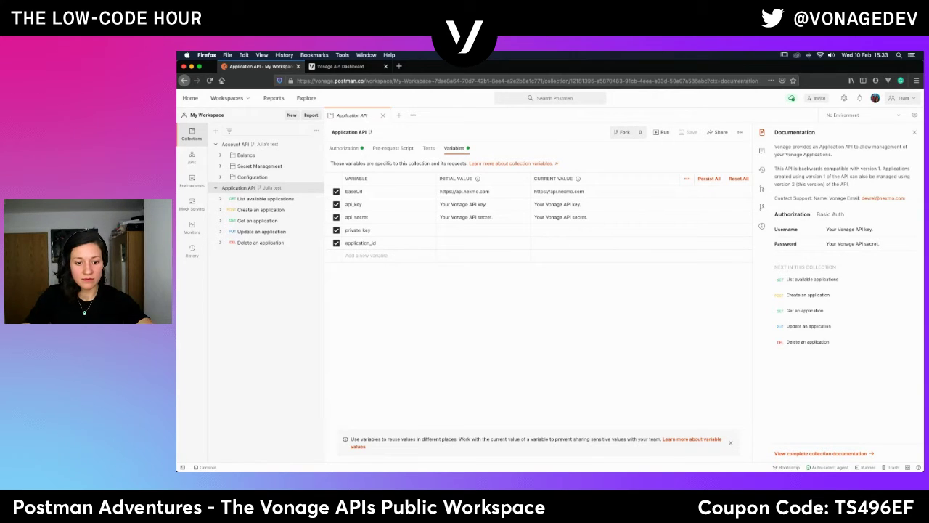
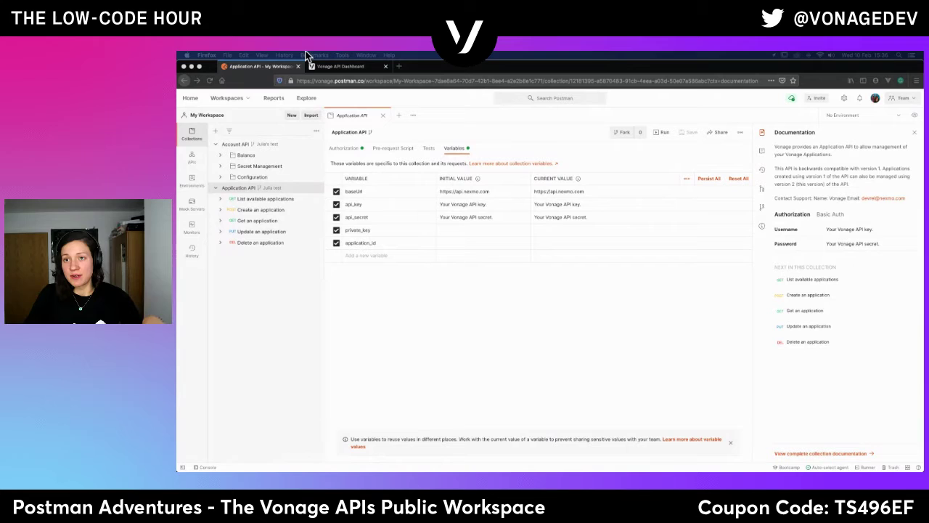
Copy the Vonage API key from the dashboard into the api_key current value.
{"action": "left_click", "coordinate": [353, 66]}
{"action": "left_click", "coordinate": [460, 237]}
{"action": "left_click", "coordinate": [258, 66]}
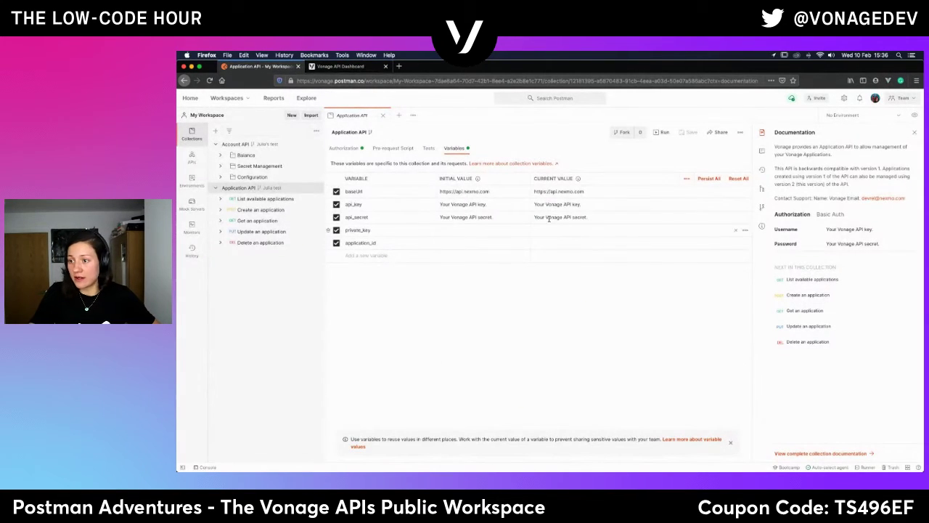
{"action": "triple_click", "coordinate": [558, 204]}
{"action": "key", "text": "super+v"}
{"action": "left_click", "coordinate": [545, 214]}
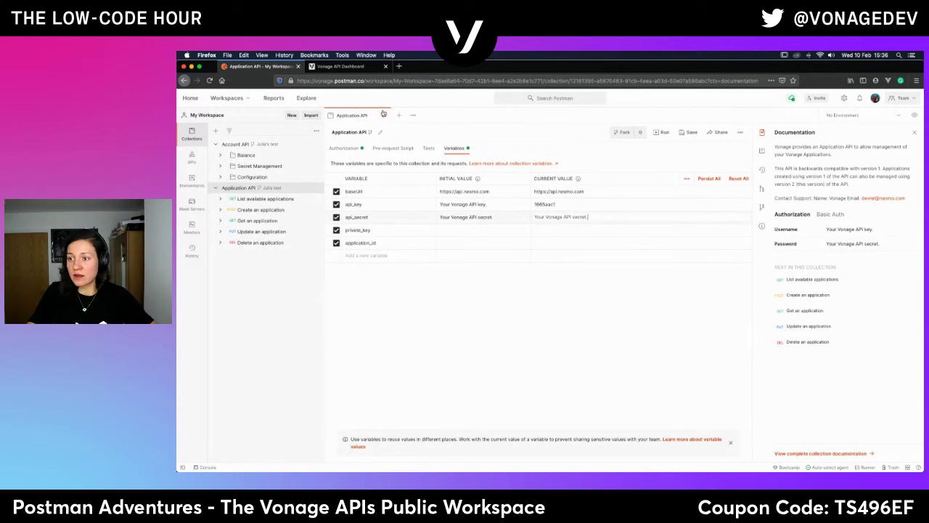
{"action": "left_click", "coordinate": [340, 66]}
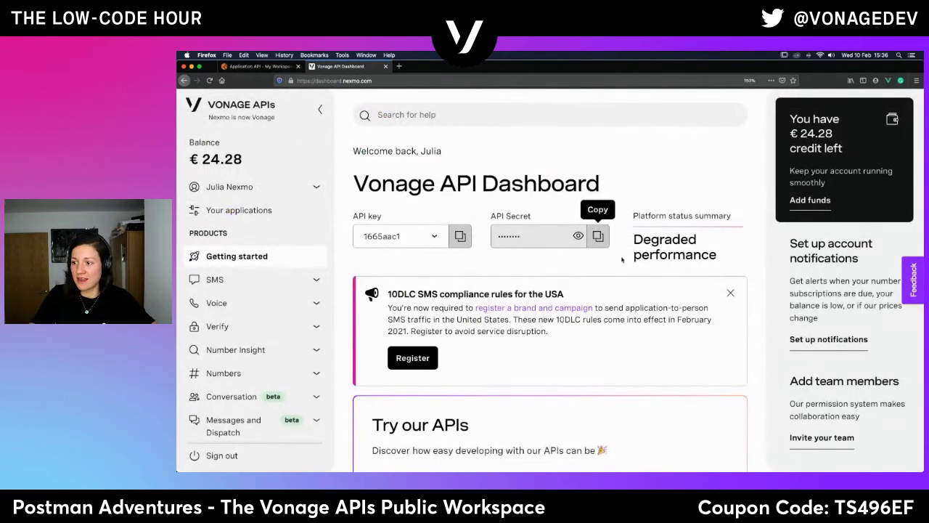
Replace the api_secret placeholder current value with the API secret copied from the dashboard.
{"action": "left_click", "coordinate": [598, 236]}
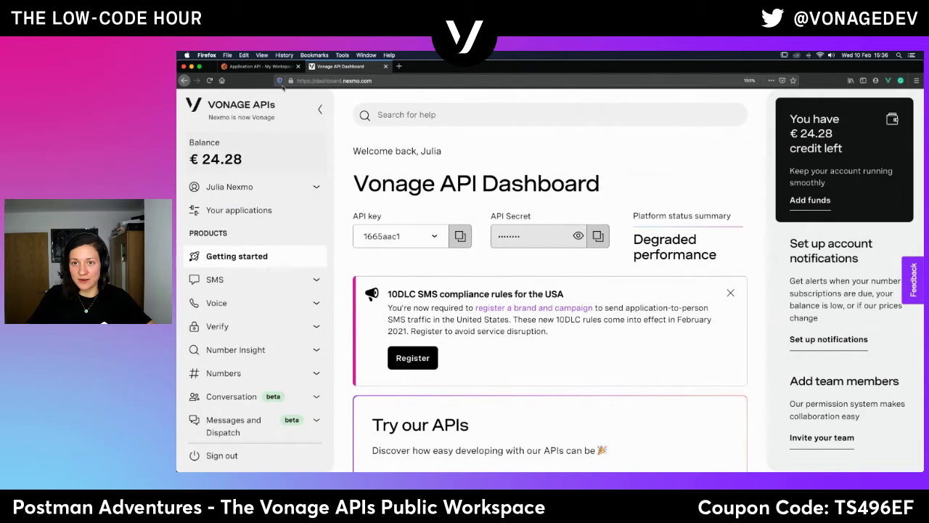
{"action": "left_click", "coordinate": [258, 66]}
{"action": "triple_click", "coordinate": [565, 217]}
{"action": "key", "text": "super+v"}
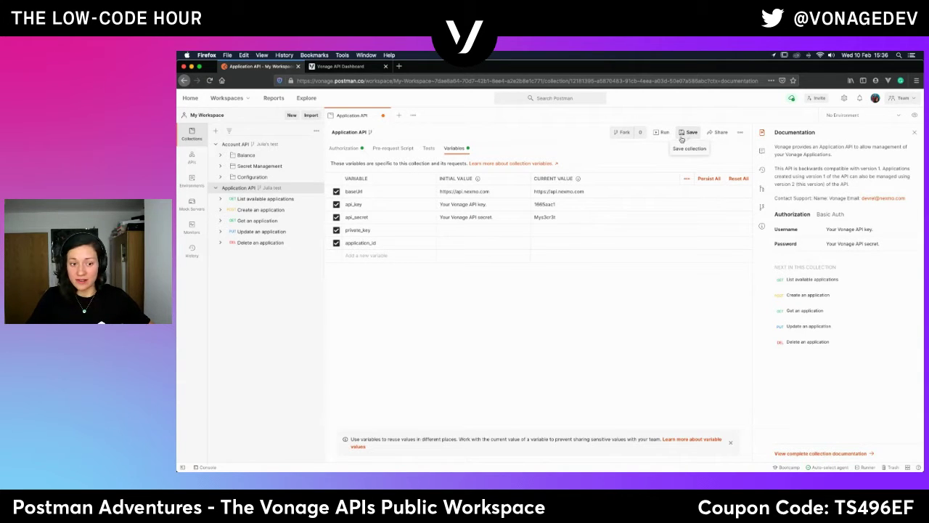
Save the Application API collection variables and open the GET List available applications request.
{"action": "left_click", "coordinate": [689, 132]}
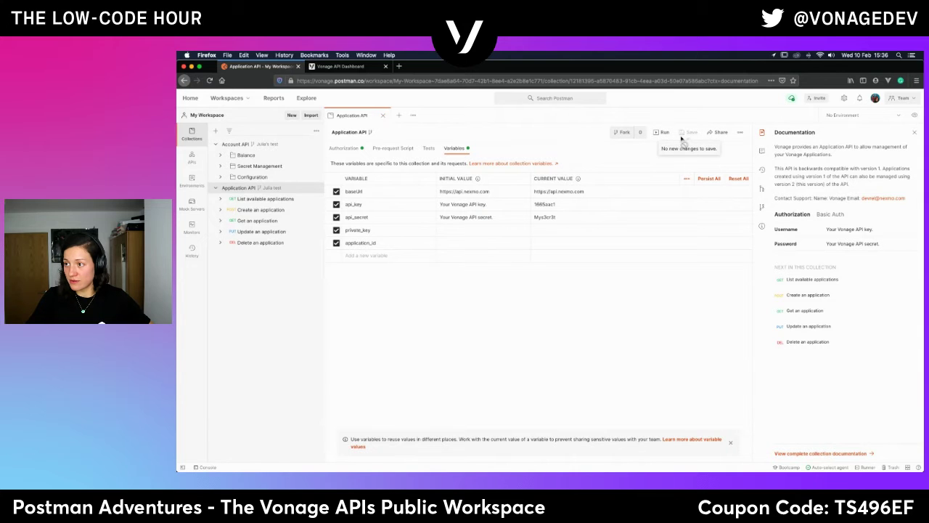
{"action": "left_click", "coordinate": [273, 200]}
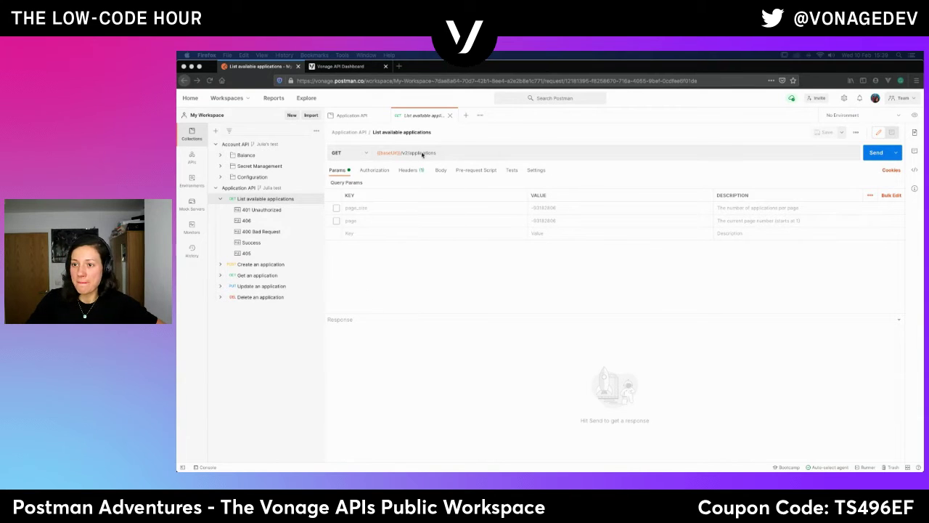
Review Authorization and Headers, then send the request, getting 200 OK with 4 applications.
{"action": "left_click", "coordinate": [409, 172]}
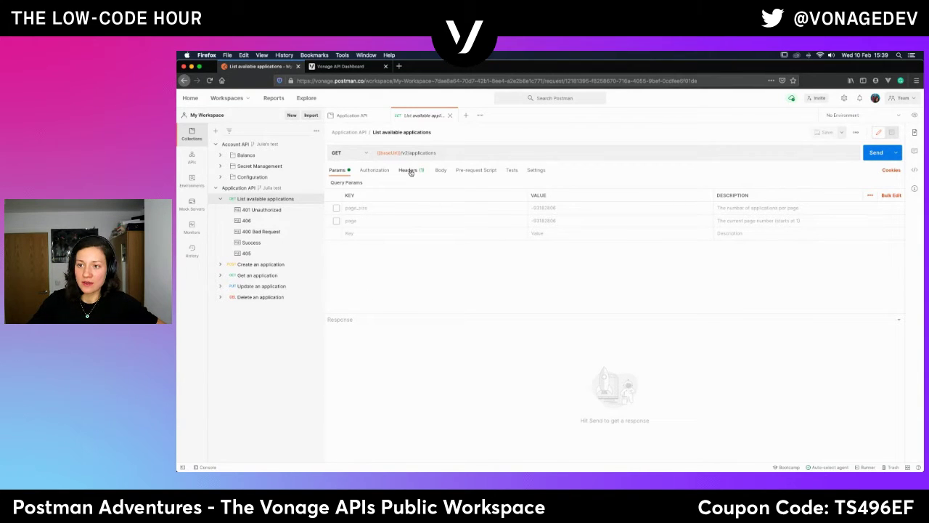
{"action": "left_click", "coordinate": [373, 174]}
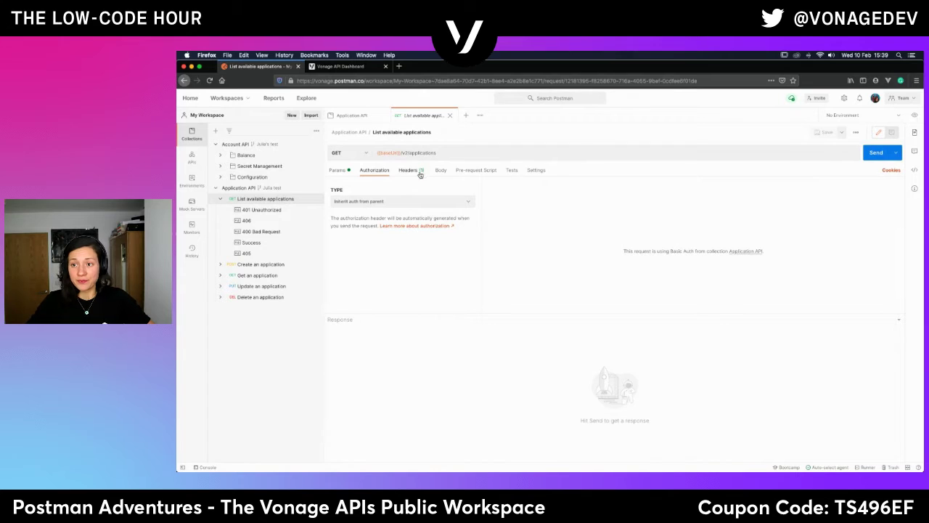
{"action": "left_click", "coordinate": [410, 169]}
{"action": "left_click", "coordinate": [338, 170]}
{"action": "left_click", "coordinate": [873, 158]}
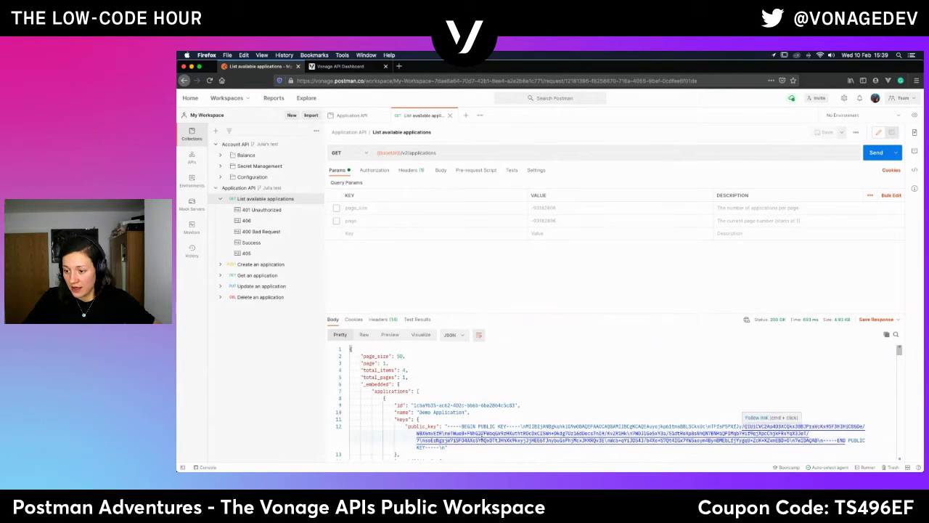
Scroll the response to point out total_items of 4 and the applications array.
{"action": "scroll", "coordinate": [402, 392], "scroll_direction": "down", "scroll_amount": 2}
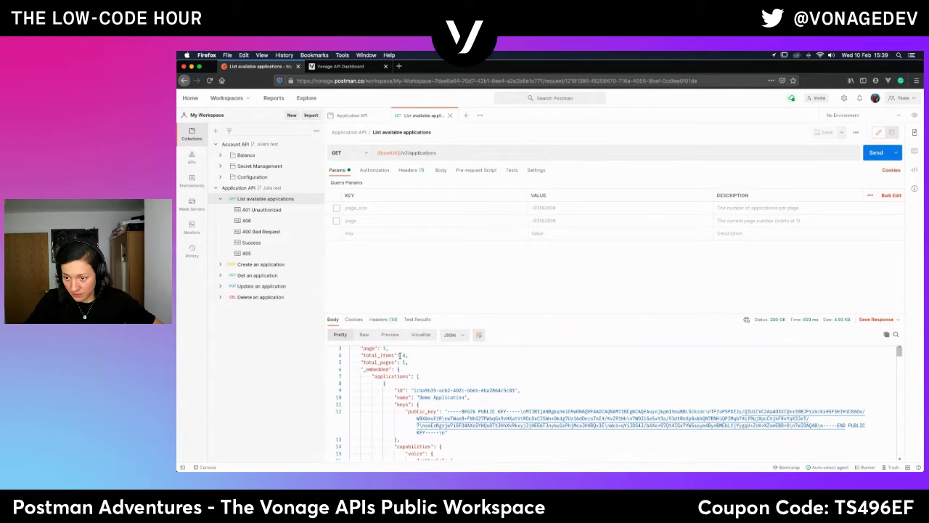
{"action": "left_click_drag", "start_coordinate": [400, 355], "coordinate": [412, 355]}
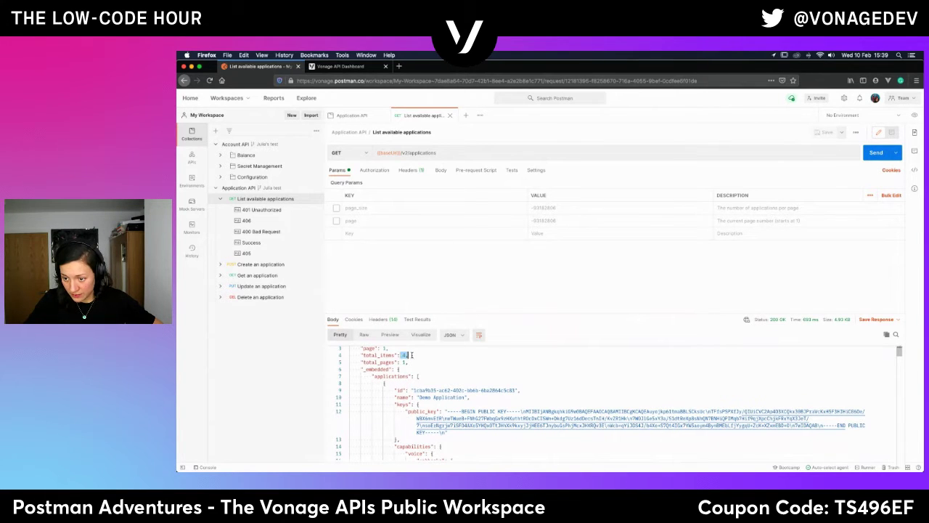
{"action": "scroll", "coordinate": [416, 447], "scroll_direction": "down", "scroll_amount": 2}
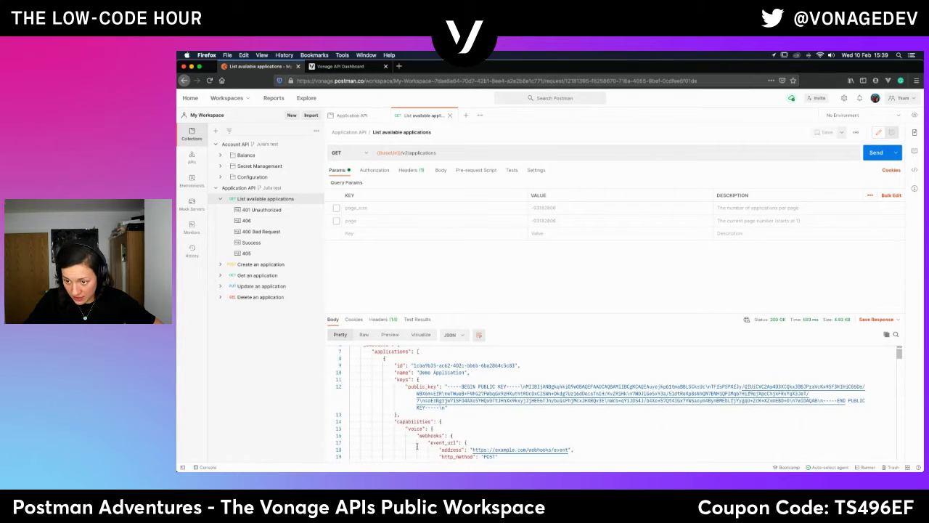
{"action": "scroll", "coordinate": [417, 447], "scroll_direction": "down", "scroll_amount": 2}
{"action": "scroll", "coordinate": [417, 445], "scroll_direction": "up", "scroll_amount": 3}
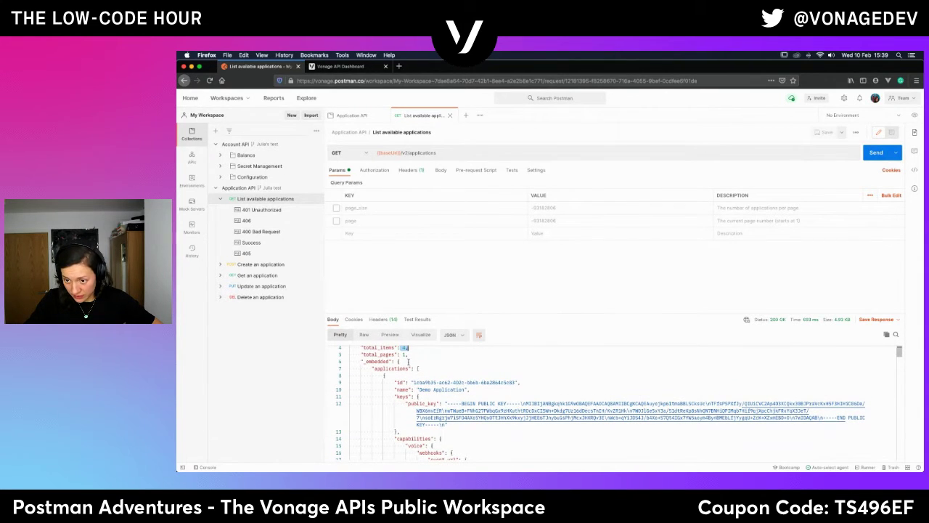
{"action": "left_click", "coordinate": [417, 368]}
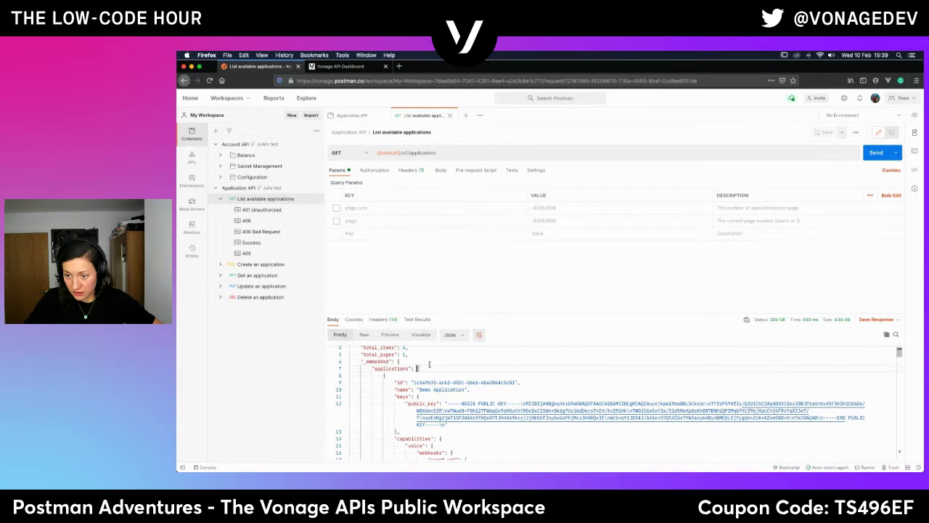
Enlarge the response panel and highlight the Demo Application's id and name.
{"action": "left_click_drag", "start_coordinate": [539, 313], "coordinate": [539, 251]}
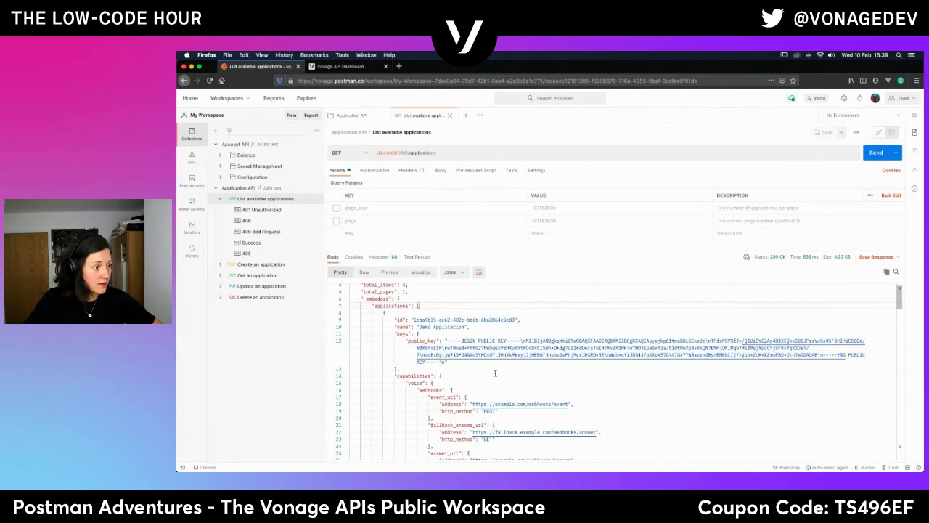
{"action": "scroll", "coordinate": [495, 373], "scroll_direction": "down", "scroll_amount": 10}
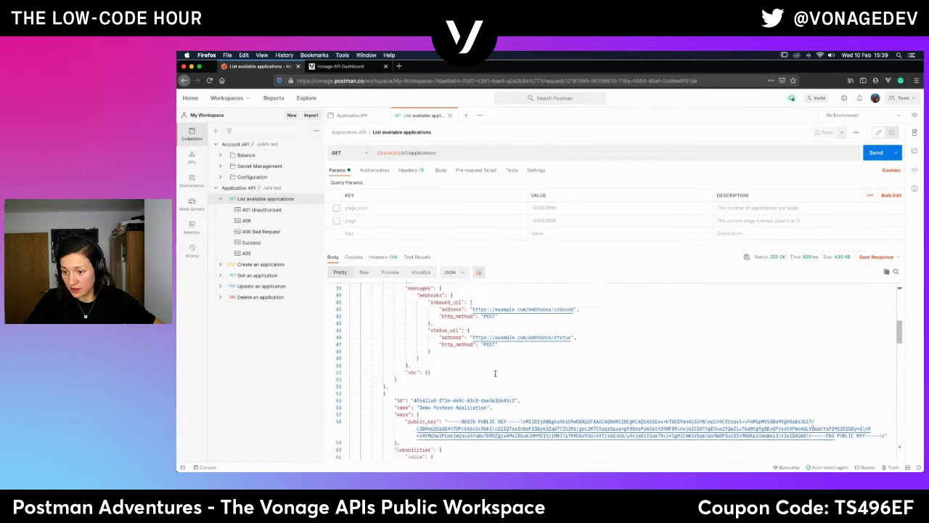
{"action": "scroll", "coordinate": [495, 373], "scroll_direction": "down", "scroll_amount": 1}
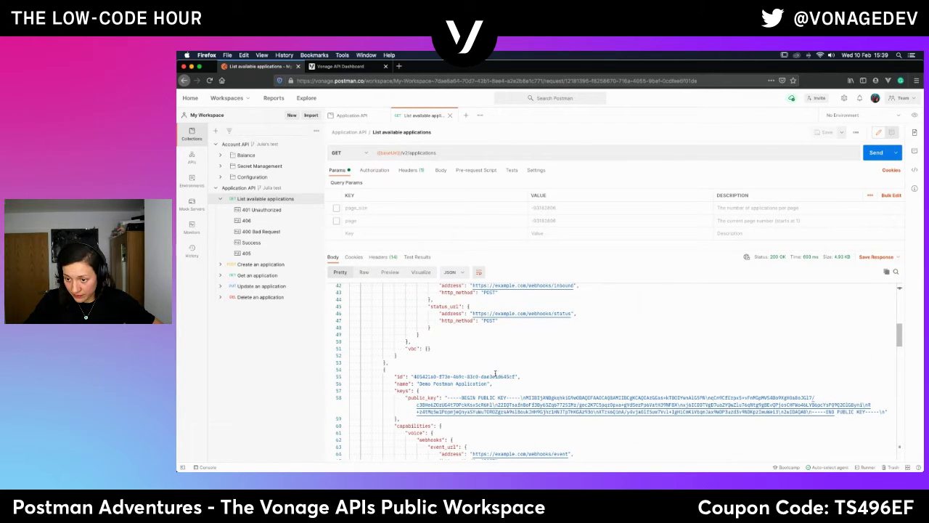
{"action": "scroll", "coordinate": [495, 373], "scroll_direction": "up", "scroll_amount": 12}
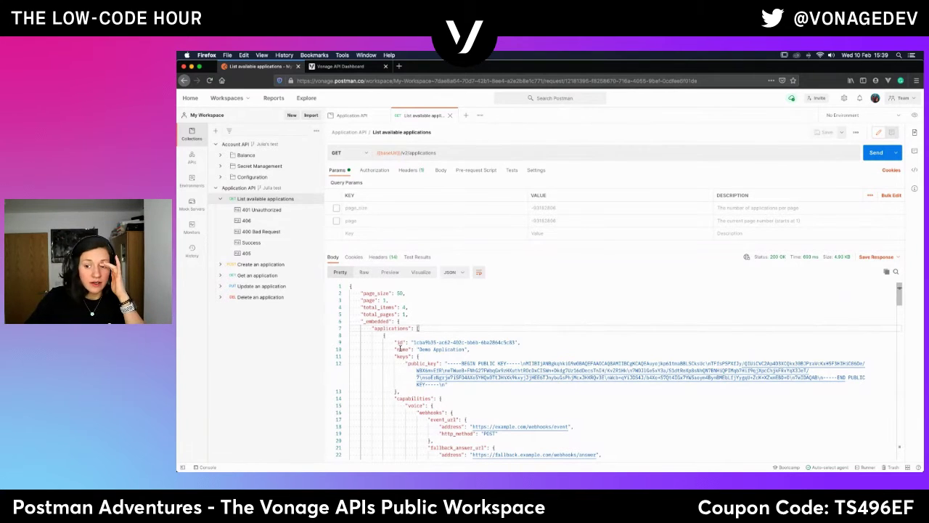
{"action": "triple_click", "coordinate": [450, 341]}
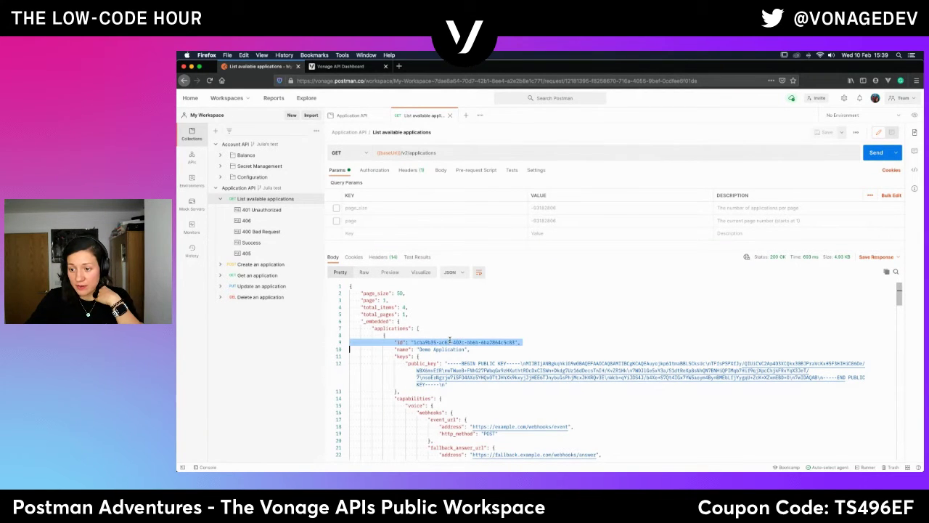
{"action": "triple_click", "coordinate": [444, 350]}
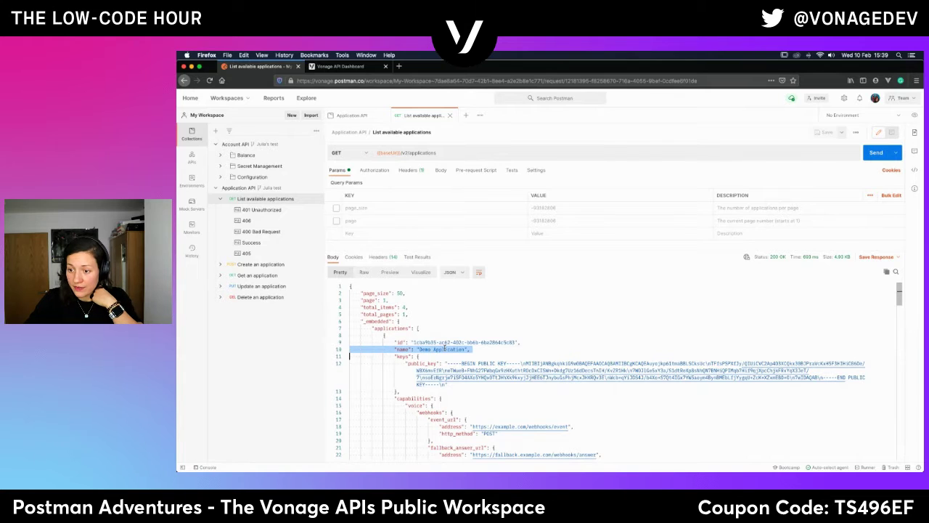
{"action": "scroll", "coordinate": [440, 376], "scroll_direction": "down", "scroll_amount": 5}
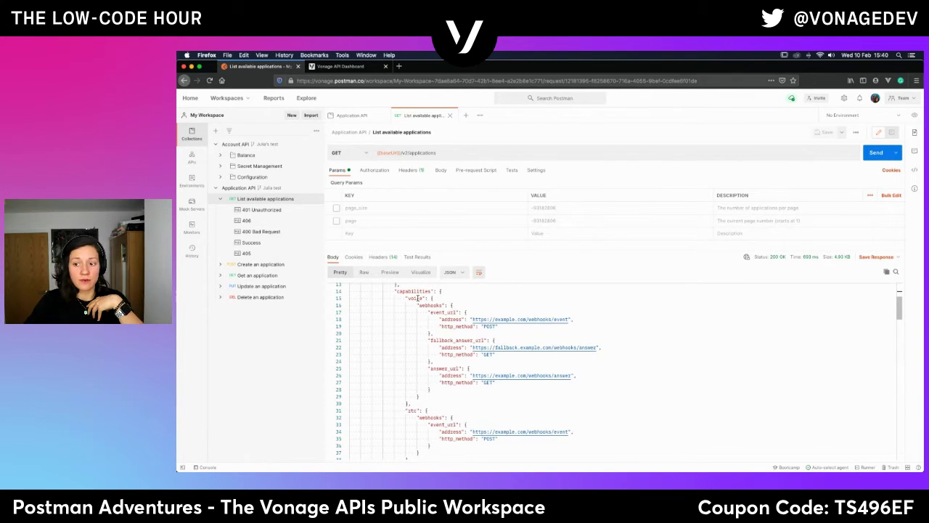
Review the voice, messages and vbc capabilities, then return to the Application API variables.
{"action": "double_click", "coordinate": [415, 298]}
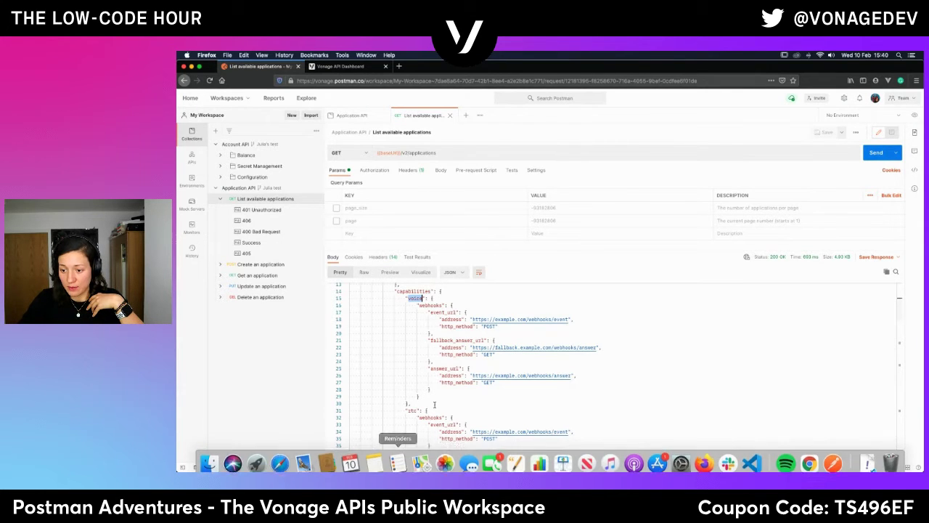
{"action": "scroll", "coordinate": [434, 403], "scroll_direction": "down", "scroll_amount": 1}
{"action": "scroll", "coordinate": [435, 404], "scroll_direction": "down", "scroll_amount": 4}
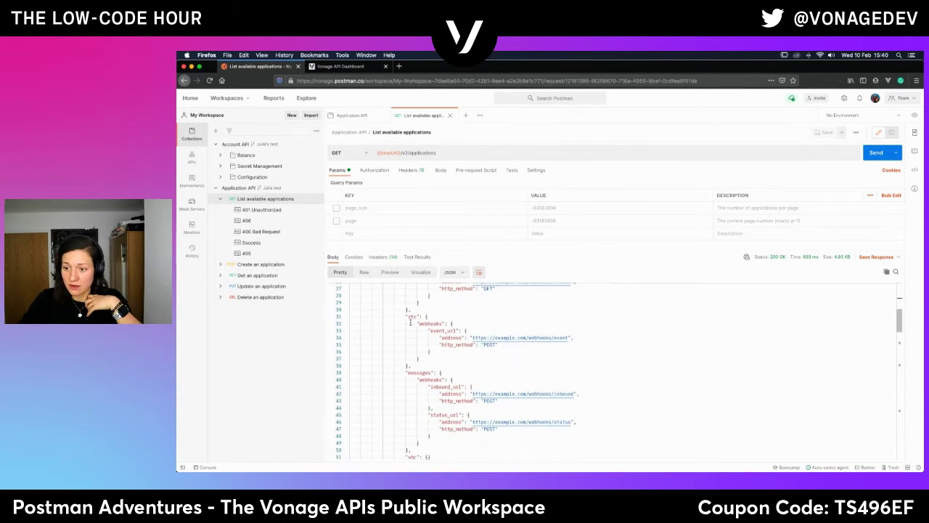
{"action": "left_click", "coordinate": [422, 372]}
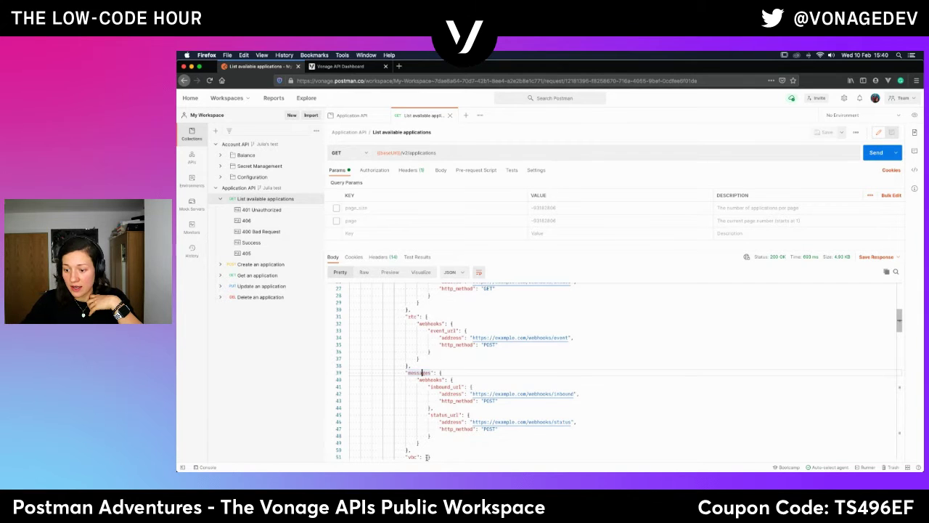
{"action": "scroll", "coordinate": [410, 455], "scroll_direction": "down", "scroll_amount": 5}
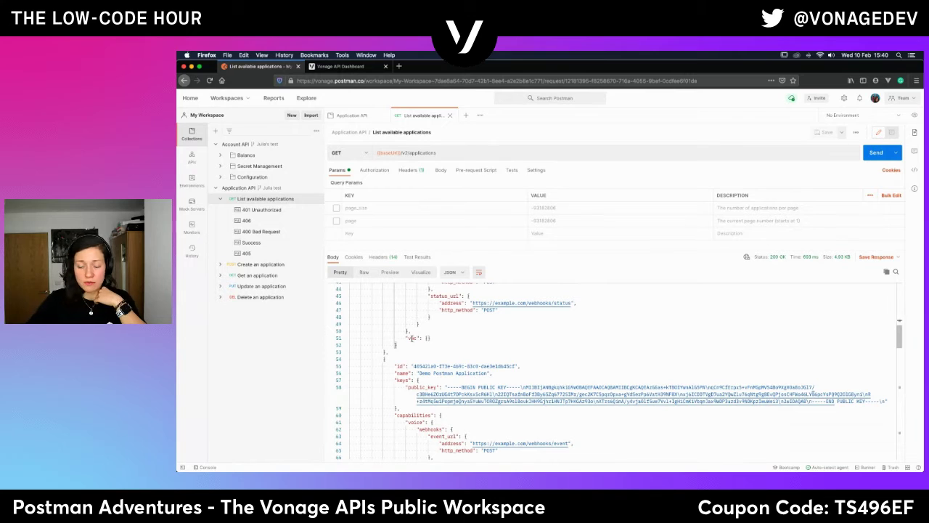
{"action": "double_click", "coordinate": [411, 338]}
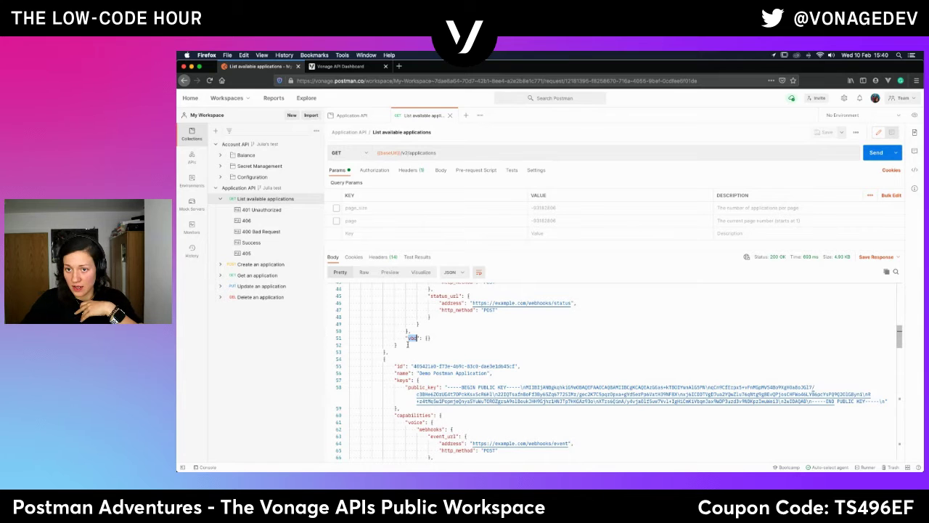
{"action": "scroll", "coordinate": [450, 398], "scroll_direction": "down", "scroll_amount": 5}
{"action": "scroll", "coordinate": [450, 398], "scroll_direction": "down", "scroll_amount": 1}
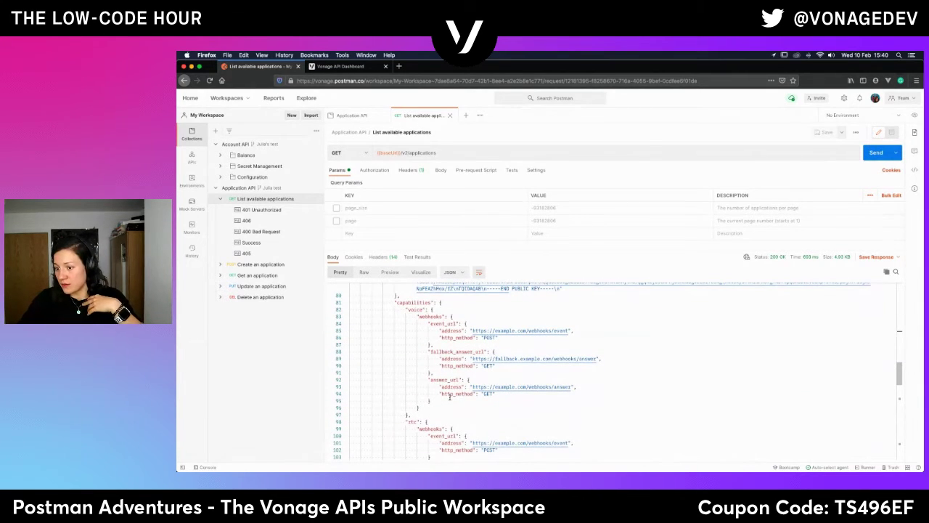
{"action": "scroll", "coordinate": [450, 398], "scroll_direction": "down", "scroll_amount": 10}
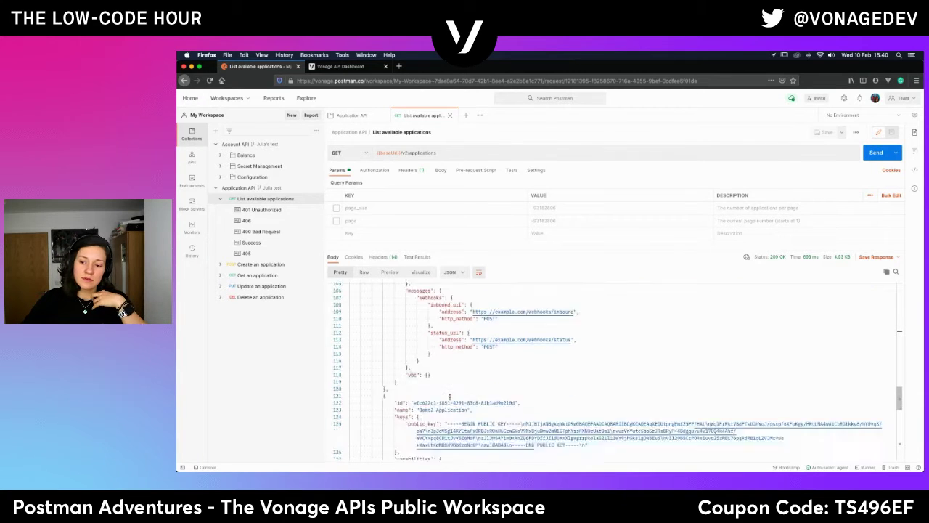
{"action": "scroll", "coordinate": [450, 396], "scroll_direction": "down", "scroll_amount": 1}
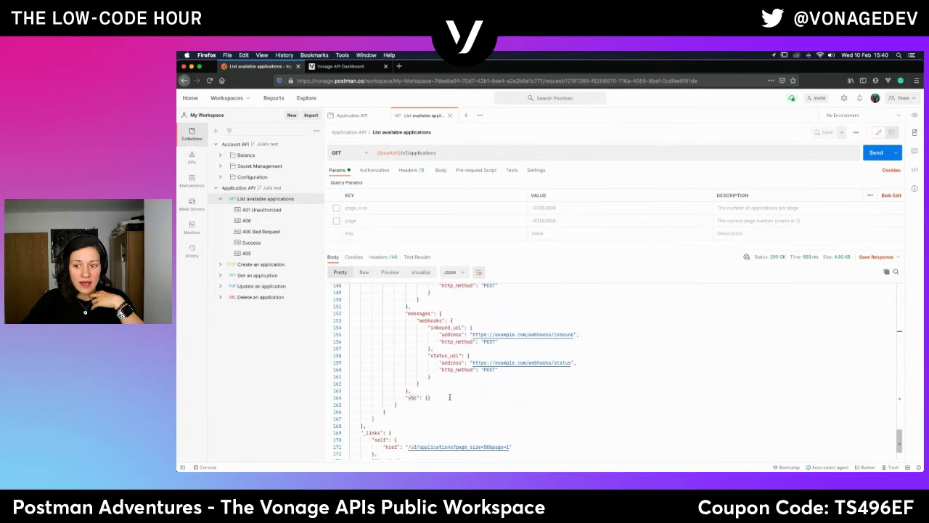
{"action": "scroll", "coordinate": [450, 330], "scroll_direction": "up", "scroll_amount": 20}
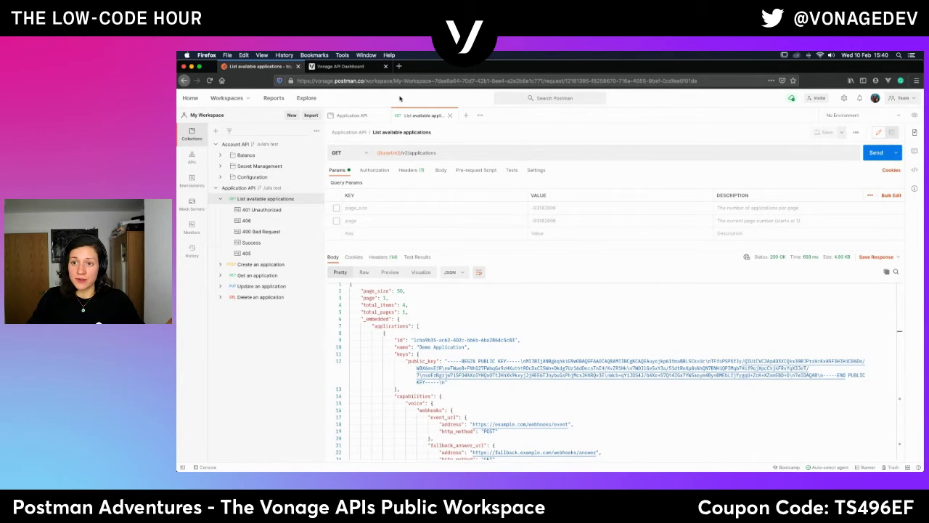
{"action": "left_click", "coordinate": [354, 116]}
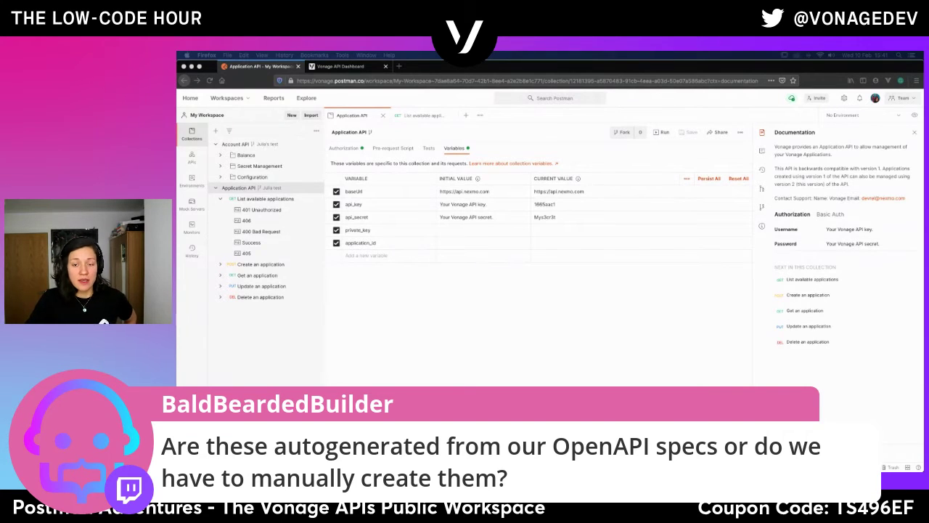
Open the POST Create an application request from the Application API collection sidebar.
{"action": "left_click", "coordinate": [258, 344]}
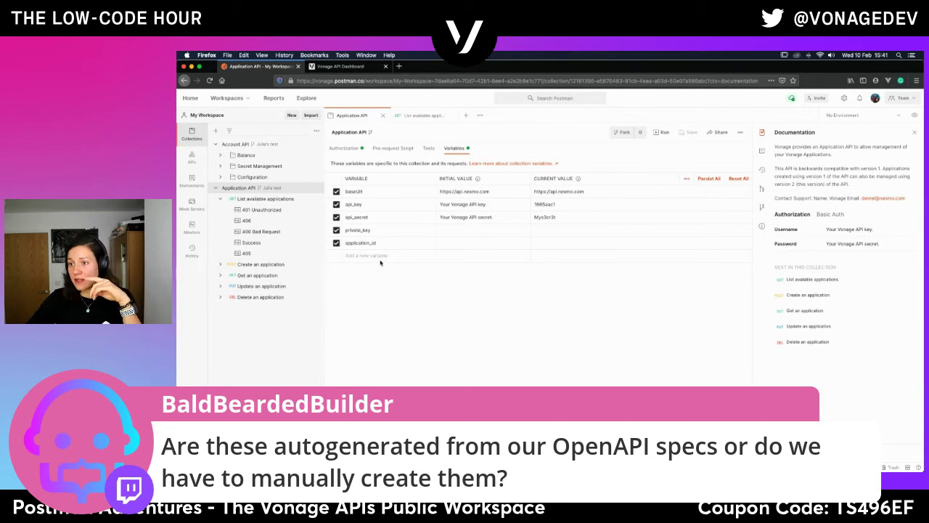
{"action": "left_click", "coordinate": [255, 265]}
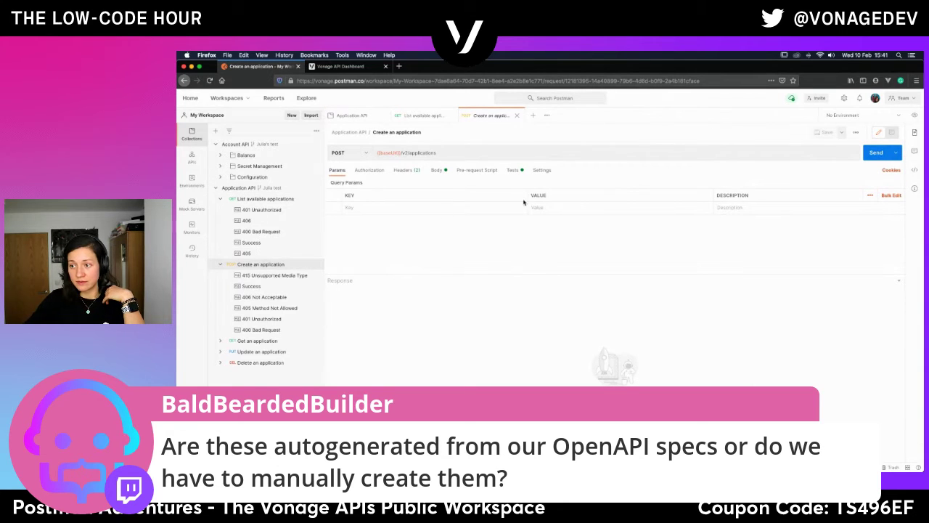
Display the raw JSON body template with name, public_key and voice webhook placeholders.
{"action": "left_click", "coordinate": [438, 170]}
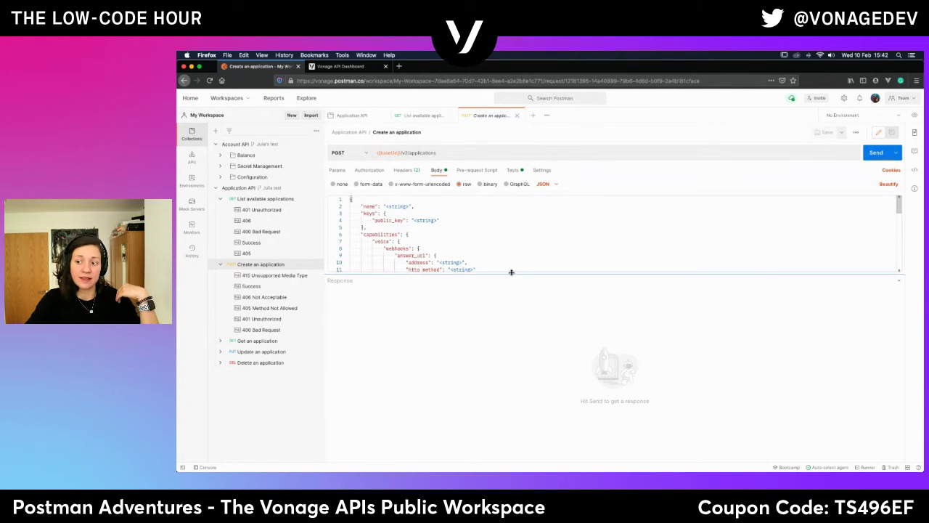
Enlarge the body editor and send the placeholder body, getting 400 Bad Request.
{"action": "left_click_drag", "start_coordinate": [511, 275], "coordinate": [497, 414]}
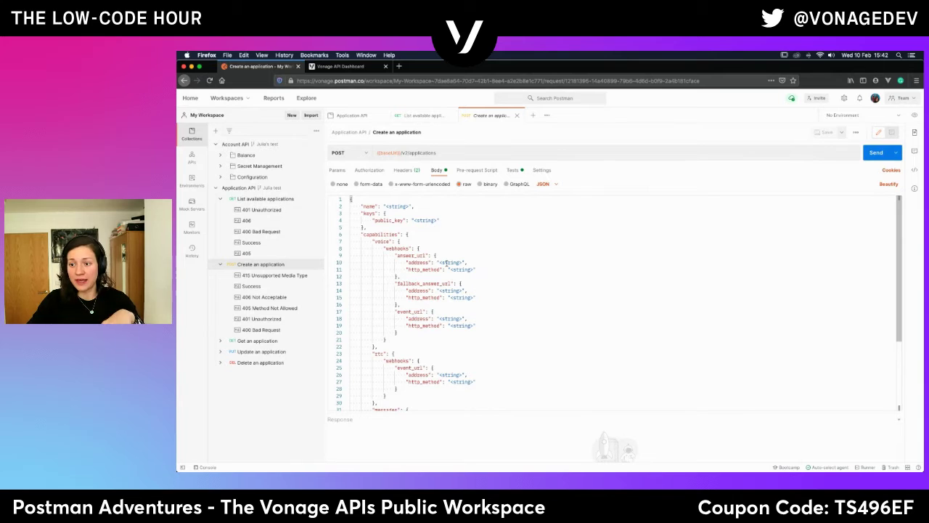
{"action": "left_click_drag", "start_coordinate": [438, 262], "coordinate": [463, 262]}
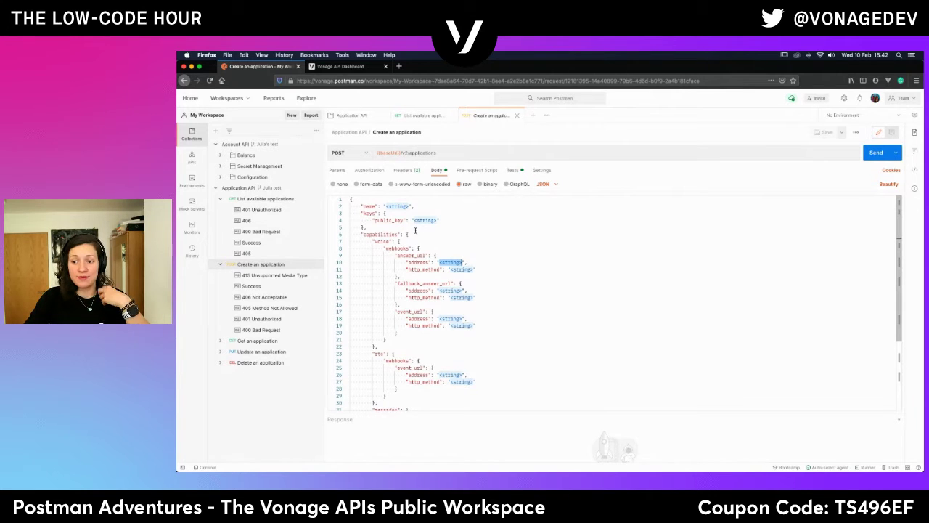
{"action": "left_click", "coordinate": [874, 153]}
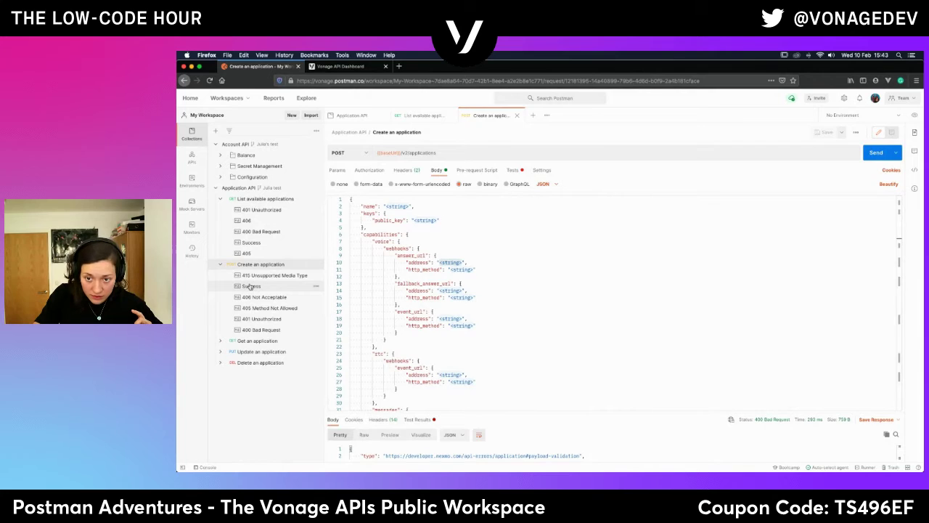
{"action": "left_click", "coordinate": [250, 287]}
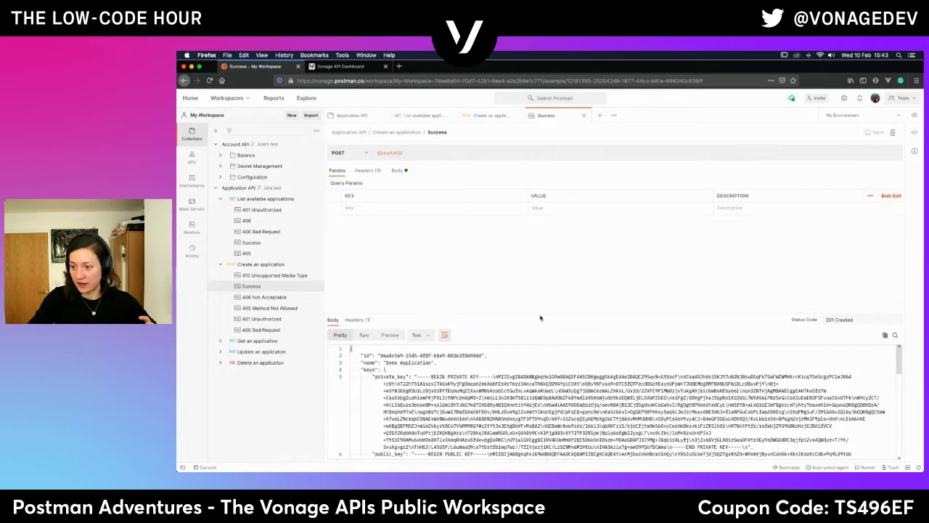
{"action": "left_click_drag", "start_coordinate": [539, 313], "coordinate": [508, 176]}
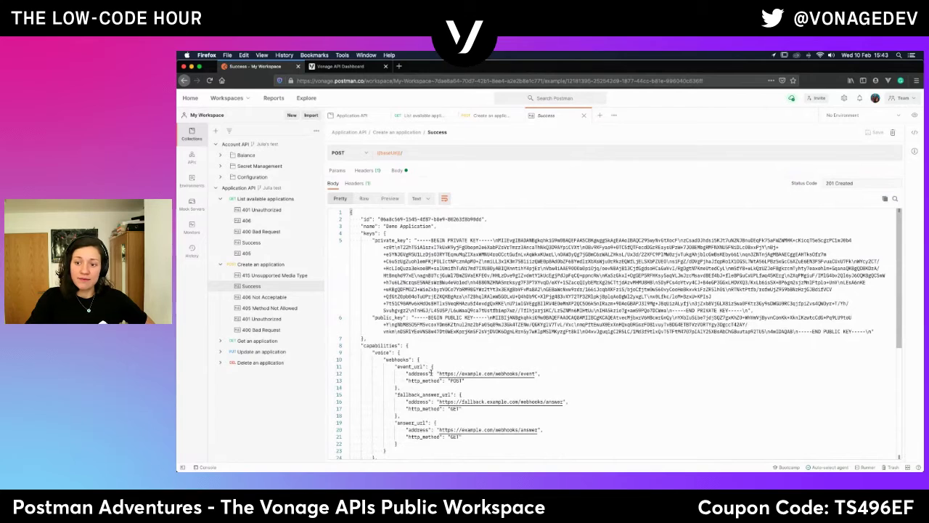
{"action": "scroll", "coordinate": [432, 371], "scroll_direction": "down", "scroll_amount": 5}
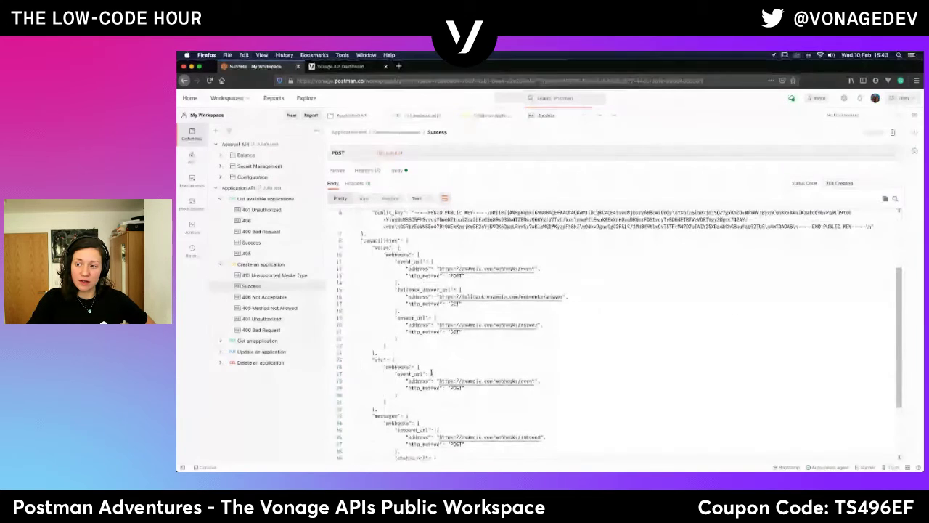
{"action": "scroll", "coordinate": [432, 371], "scroll_direction": "down", "scroll_amount": 4}
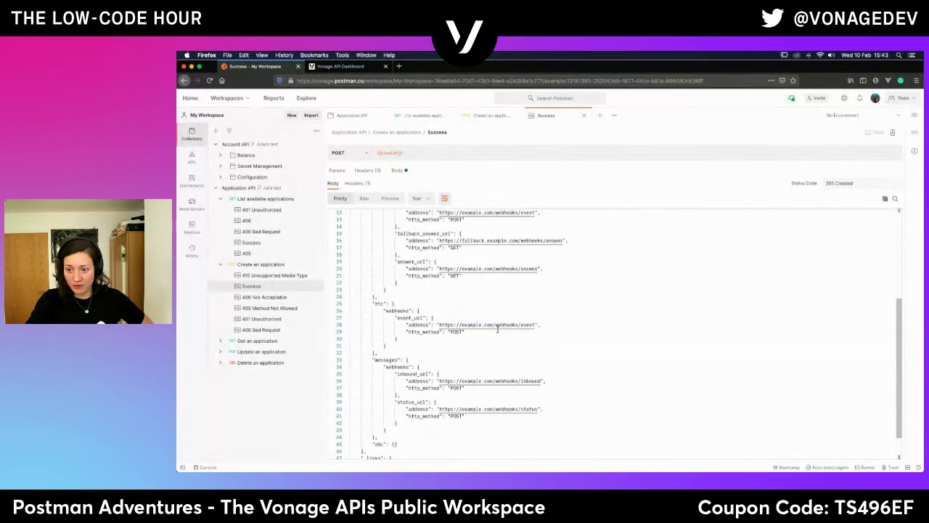
{"action": "scroll", "coordinate": [506, 410], "scroll_direction": "down", "scroll_amount": 3}
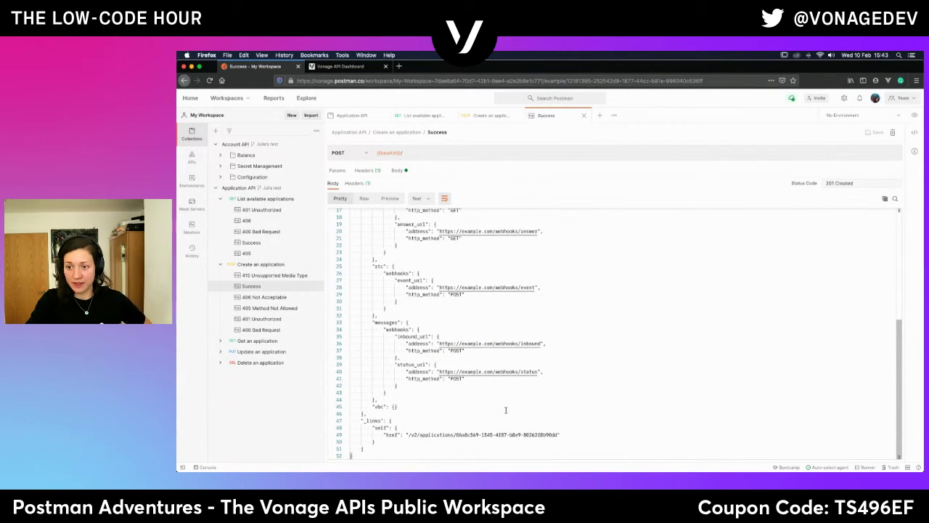
{"action": "scroll", "coordinate": [475, 330], "scroll_direction": "up", "scroll_amount": 8}
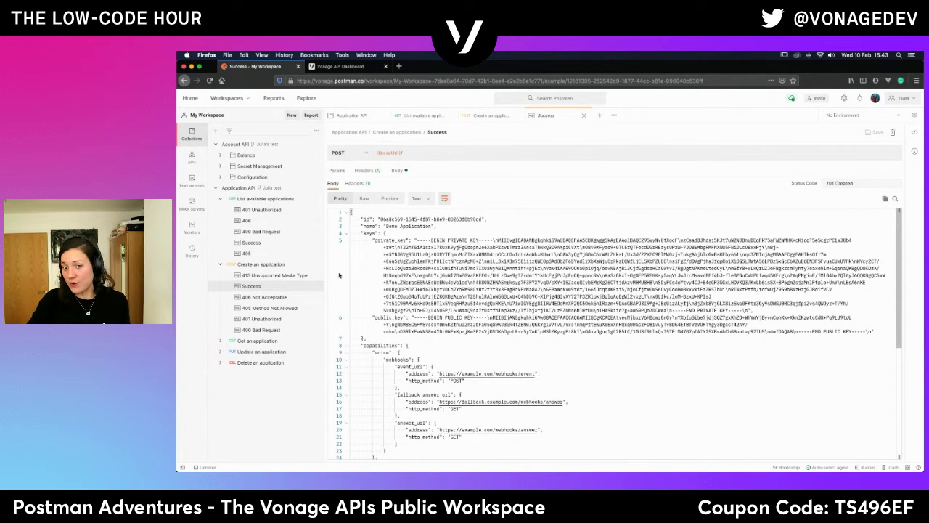
{"action": "left_click", "coordinate": [274, 264]}
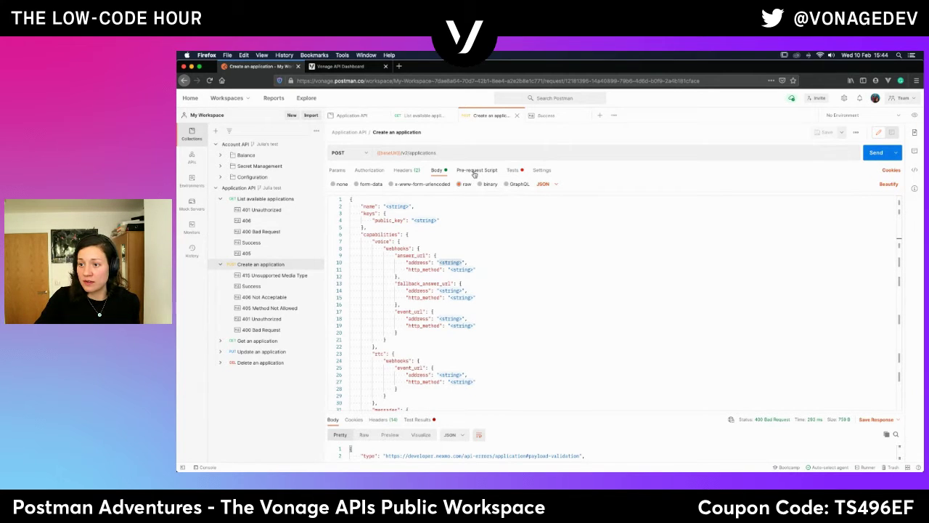
Inspect the Tests script that saves private_key and application_id as collection variables.
{"action": "left_click", "coordinate": [403, 171]}
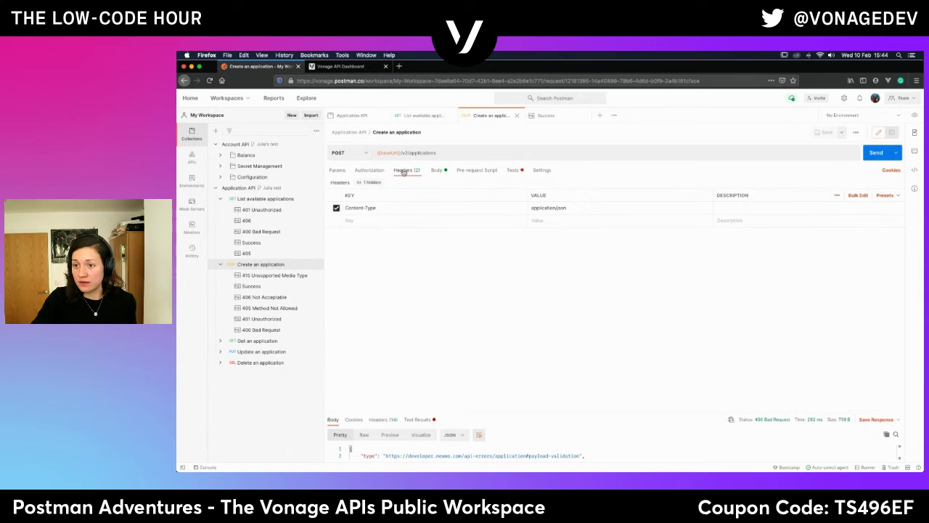
{"action": "left_click", "coordinate": [515, 172]}
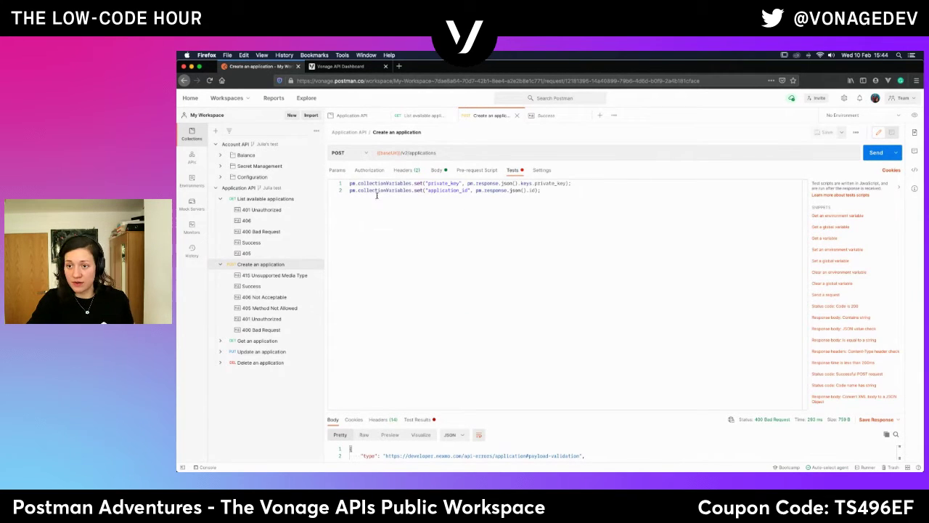
{"action": "triple_click", "coordinate": [441, 185]}
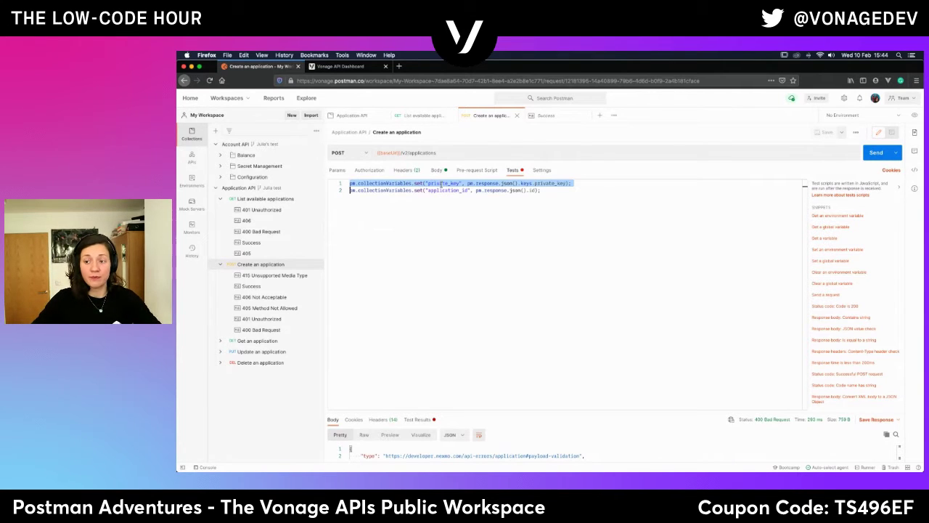
{"action": "double_click", "coordinate": [448, 190]}
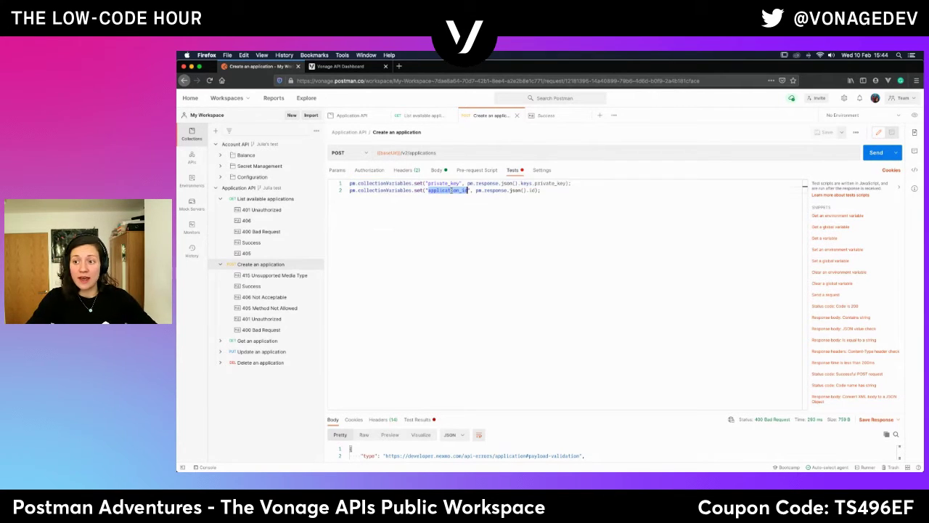
{"action": "left_click", "coordinate": [446, 217]}
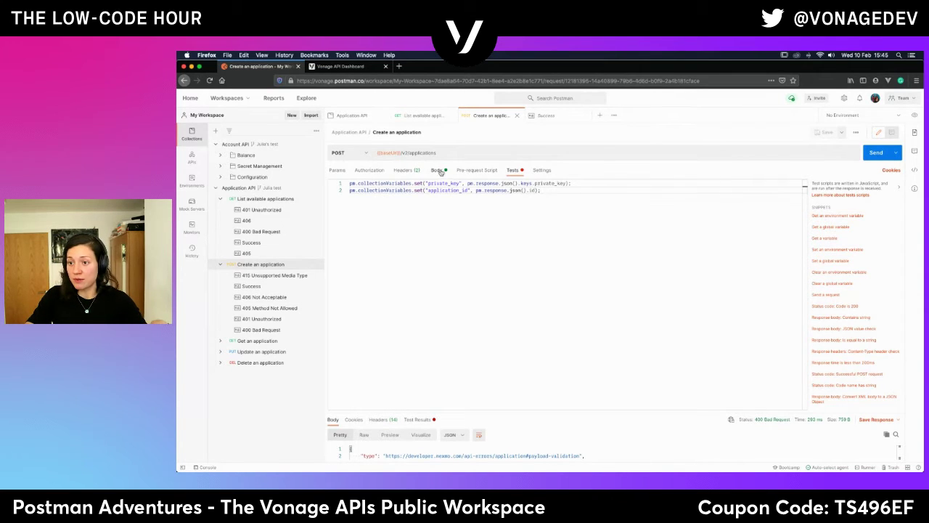
Copy the Success example's JSON response and paste it over the Create an application request body.
{"action": "left_click", "coordinate": [435, 171]}
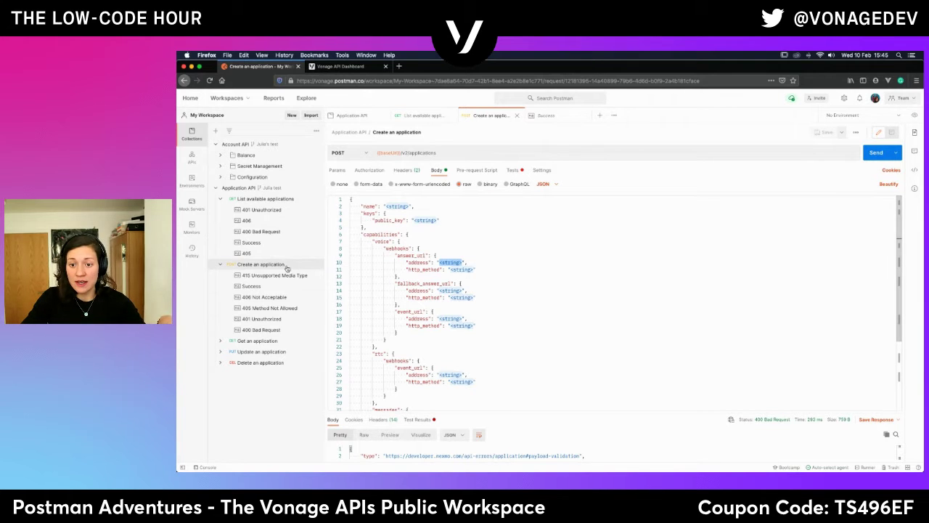
{"action": "left_click", "coordinate": [254, 288]}
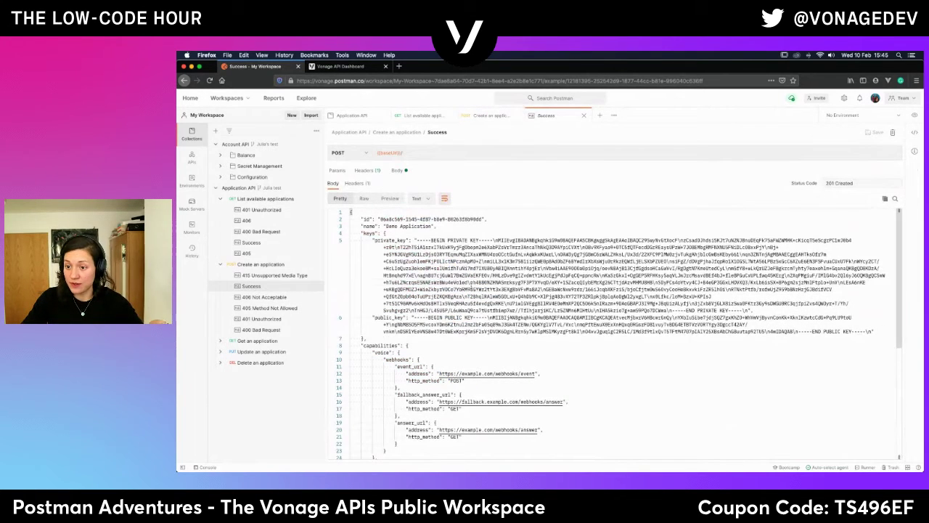
{"action": "key", "text": "ctrl+a"}
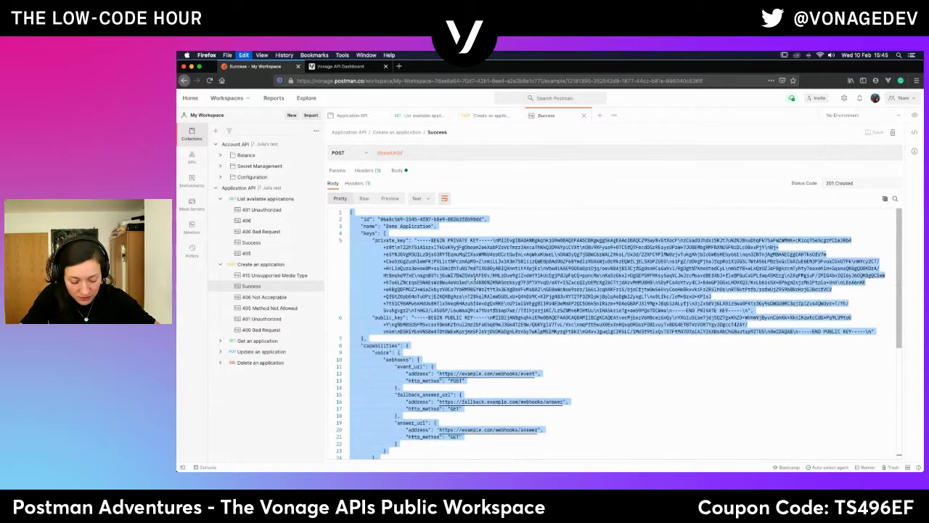
{"action": "left_click", "coordinate": [277, 265]}
{"action": "left_click", "coordinate": [447, 268]}
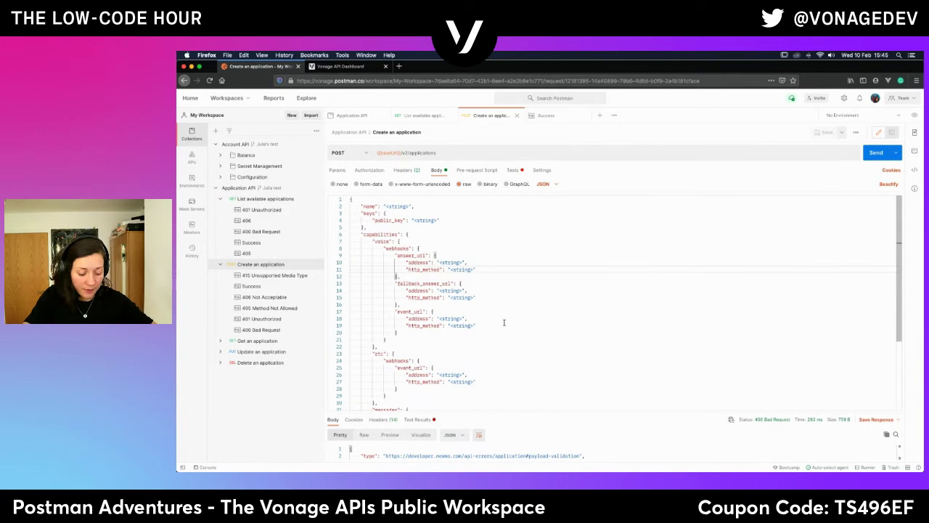
{"action": "key", "text": "ctrl+a"}
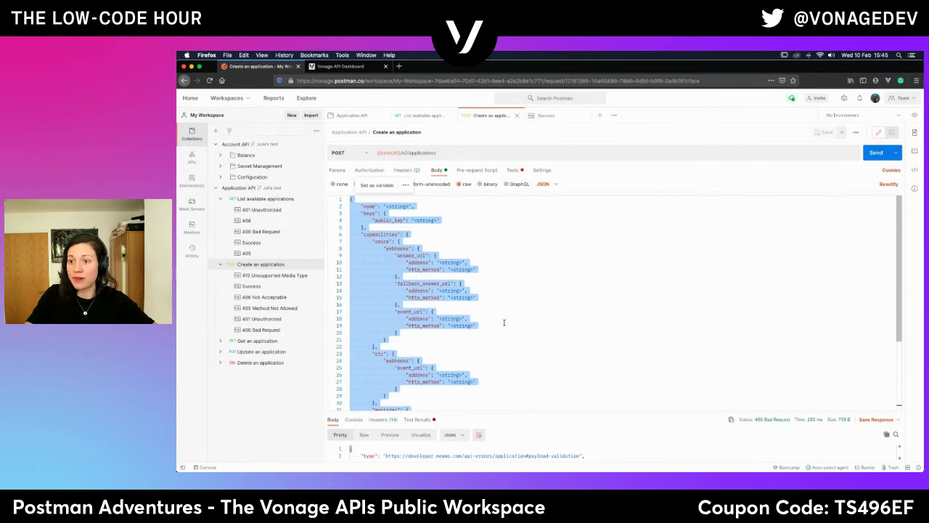
{"action": "key", "text": "ctrl+v"}
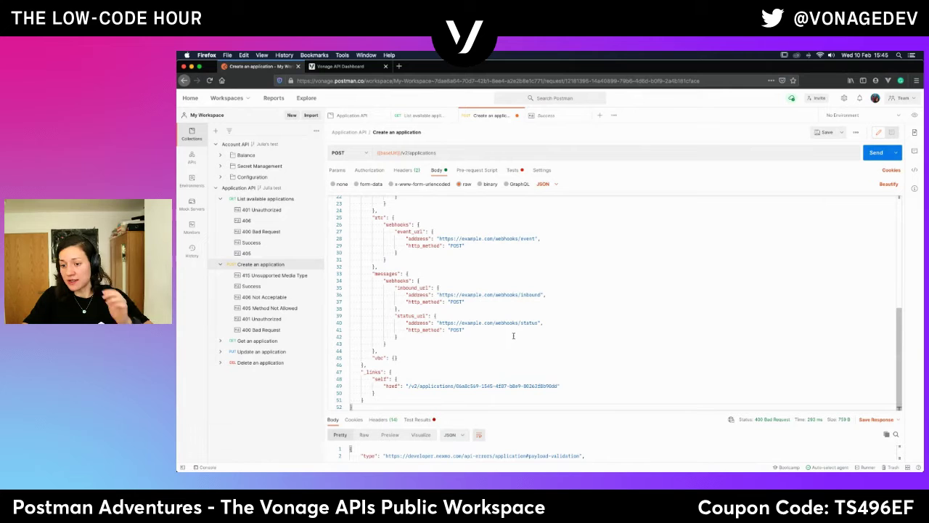
{"action": "key", "text": "super+Up"}
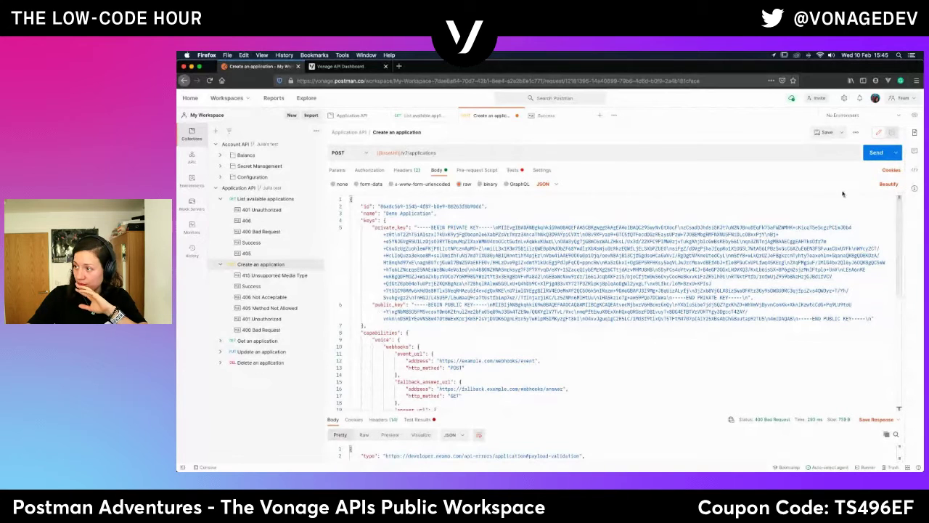
Send the request once, then delete the keys block and the id line from the body.
{"action": "left_click", "coordinate": [877, 153]}
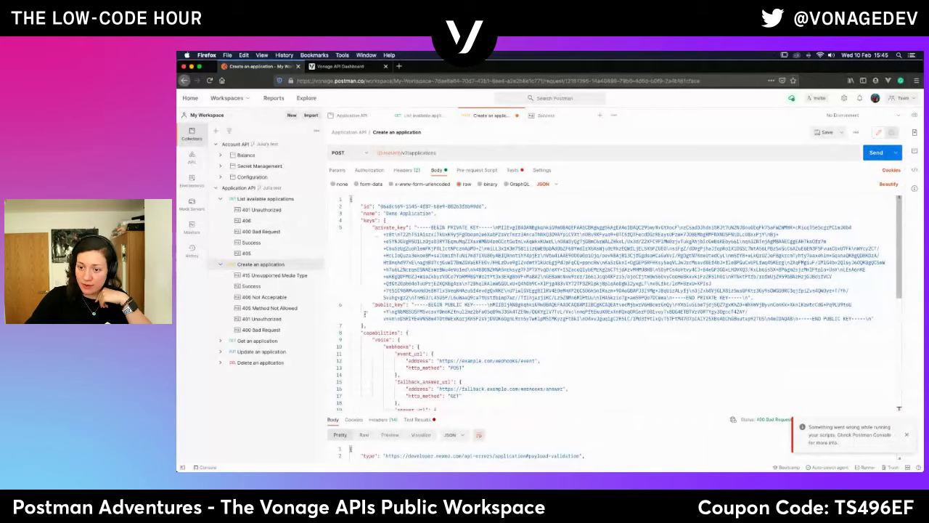
{"action": "left_click_drag", "start_coordinate": [363, 326], "coordinate": [347, 219]}
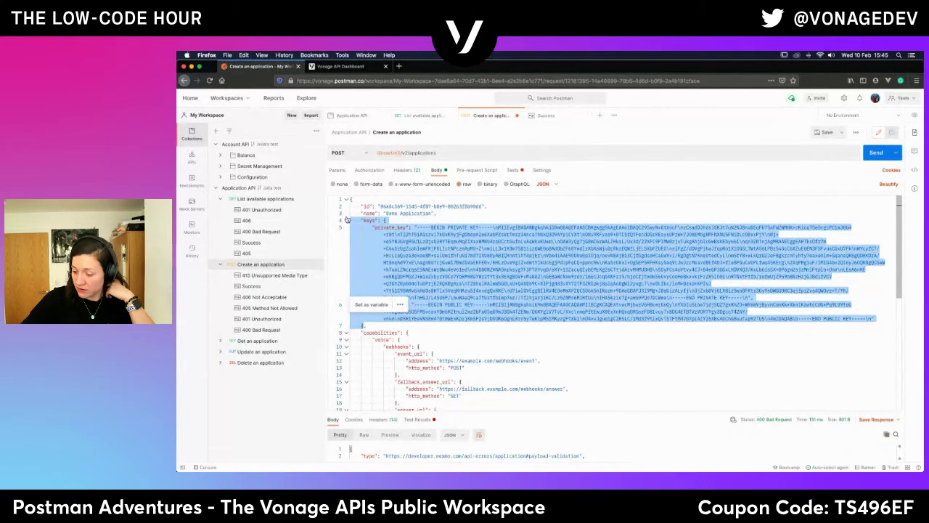
{"action": "key", "text": "BackSpace"}
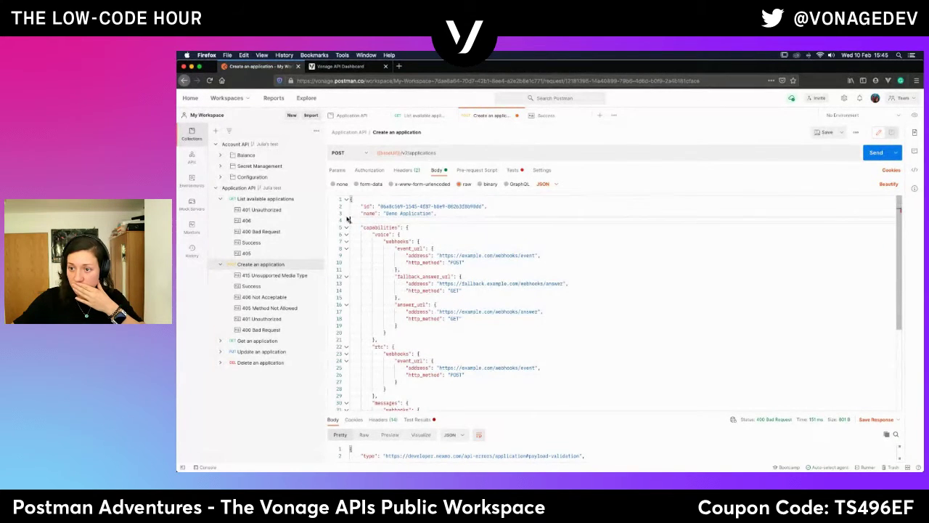
{"action": "key", "text": "BackSpace"}
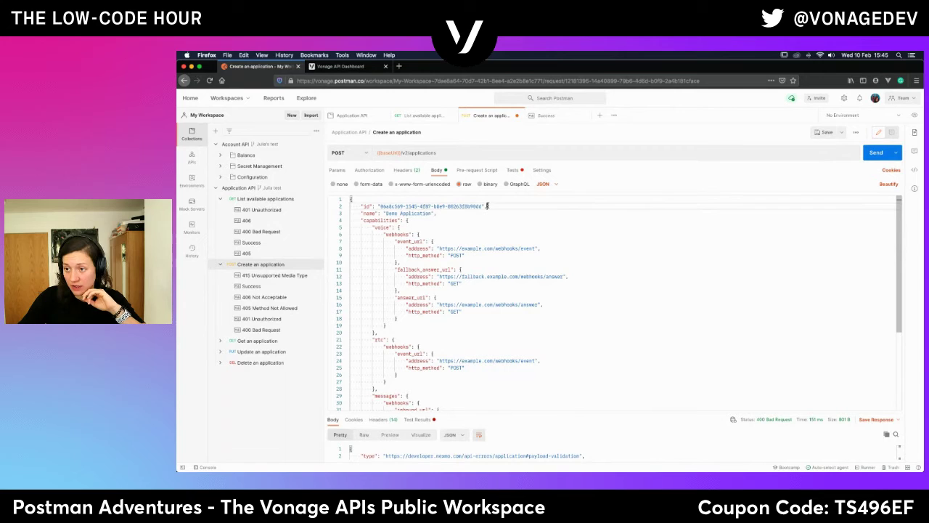
{"action": "left_click_drag", "start_coordinate": [487, 206], "coordinate": [360, 205]}
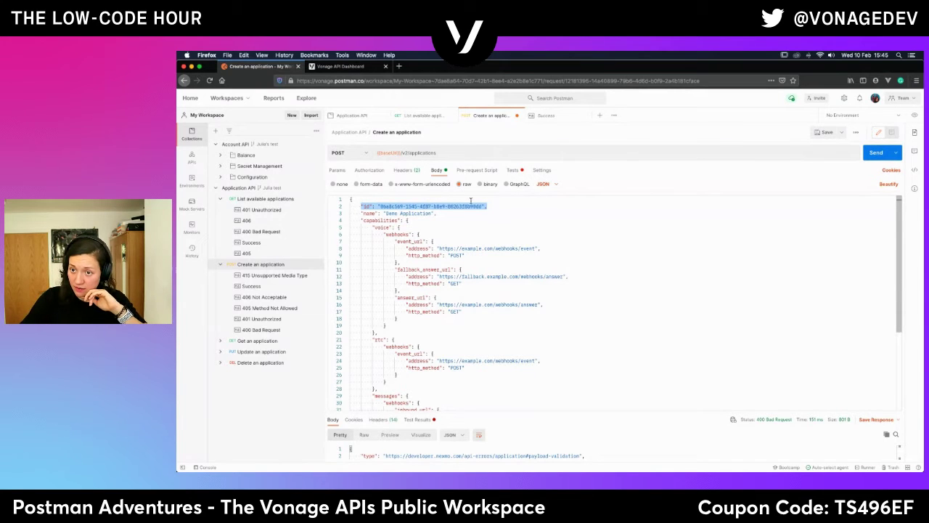
{"action": "key", "text": "BackSpace"}
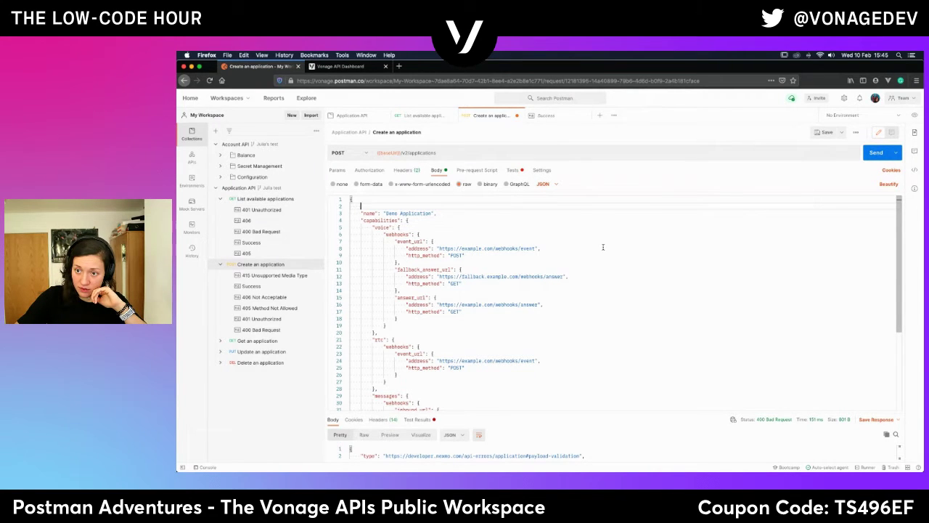
{"action": "key", "text": "BackSpace"}
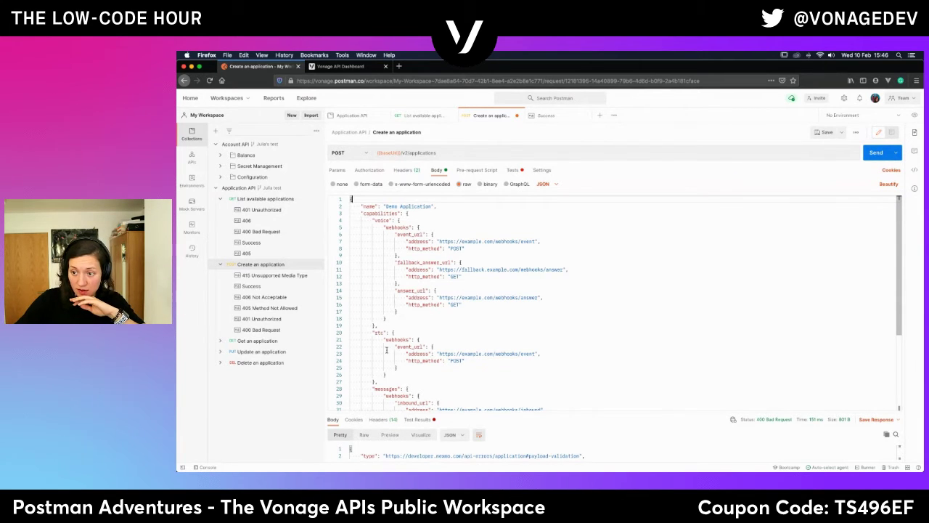
Delete the _links block at the end of the request body.
{"action": "scroll", "coordinate": [387, 350], "scroll_direction": "down", "scroll_amount": 5}
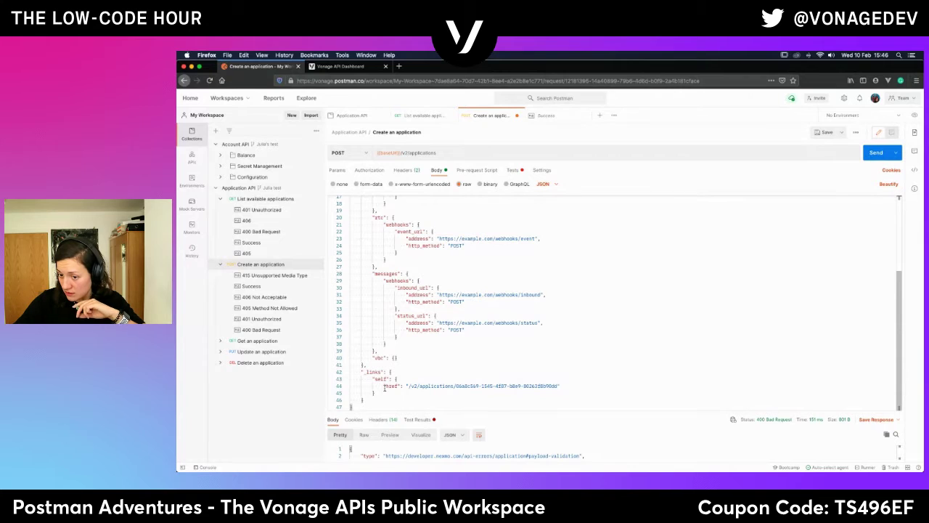
{"action": "left_click", "coordinate": [390, 371]}
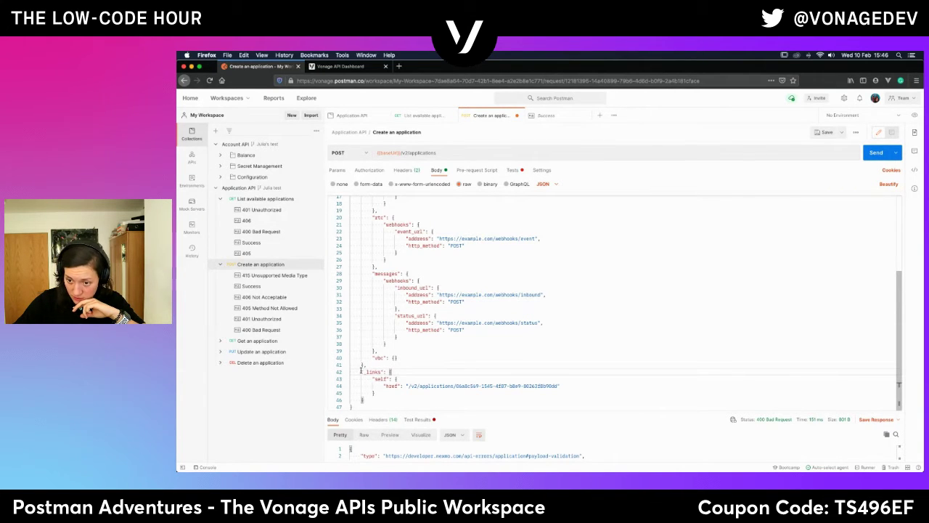
{"action": "left_click_drag", "start_coordinate": [365, 365], "coordinate": [370, 392]}
{"action": "left_click", "coordinate": [362, 365]}
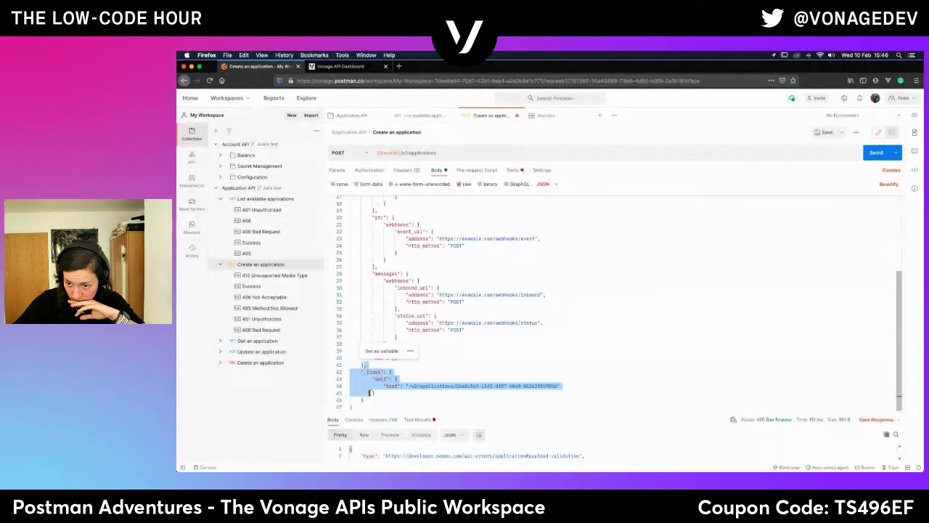
{"action": "key", "text": "BackSpace"}
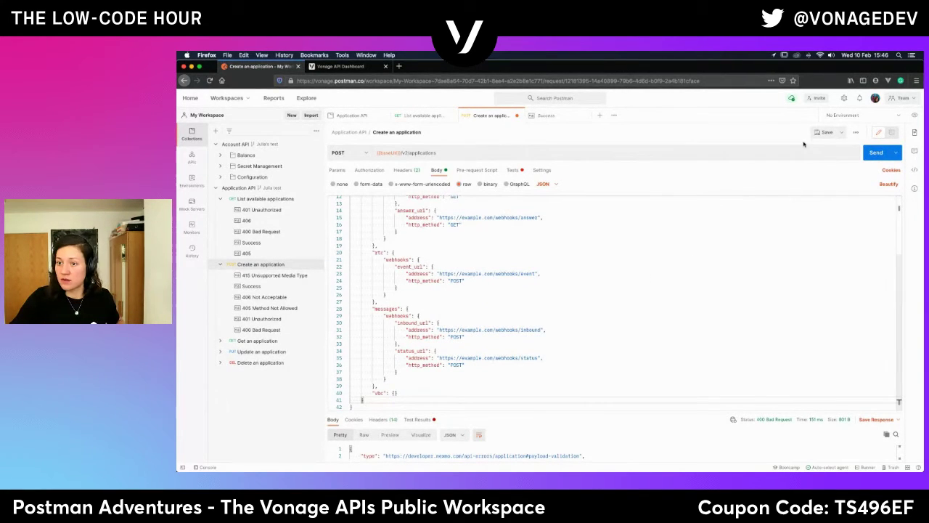
Send the trimmed request and check the 201 Created response's new id and private/public keys.
{"action": "left_click", "coordinate": [876, 153]}
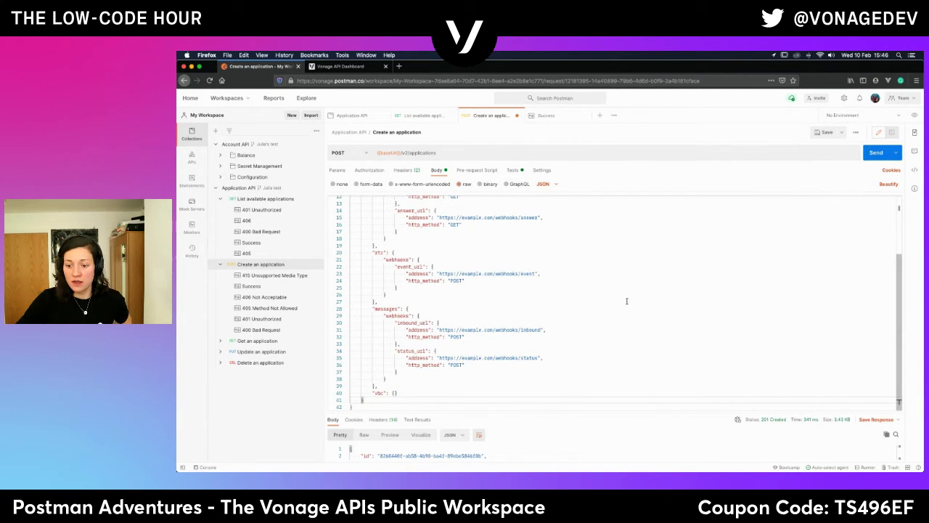
{"action": "left_click_drag", "start_coordinate": [583, 408], "coordinate": [586, 267]}
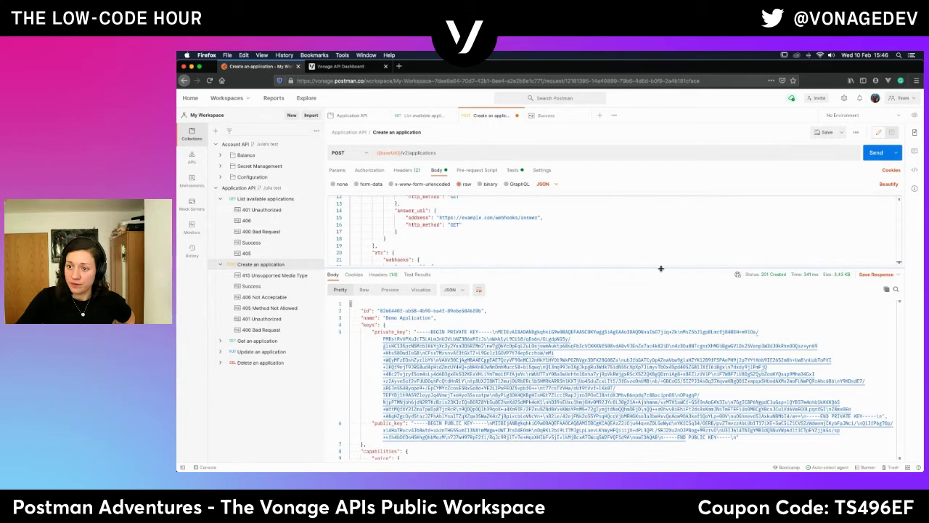
{"action": "left_click_drag", "start_coordinate": [660, 269], "coordinate": [631, 418]}
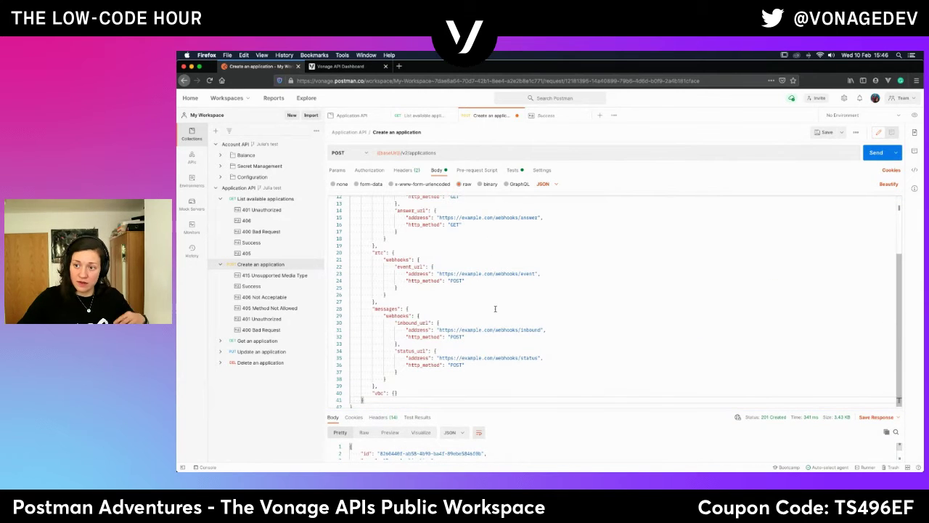
{"action": "scroll", "coordinate": [437, 267], "scroll_direction": "up", "scroll_amount": 3}
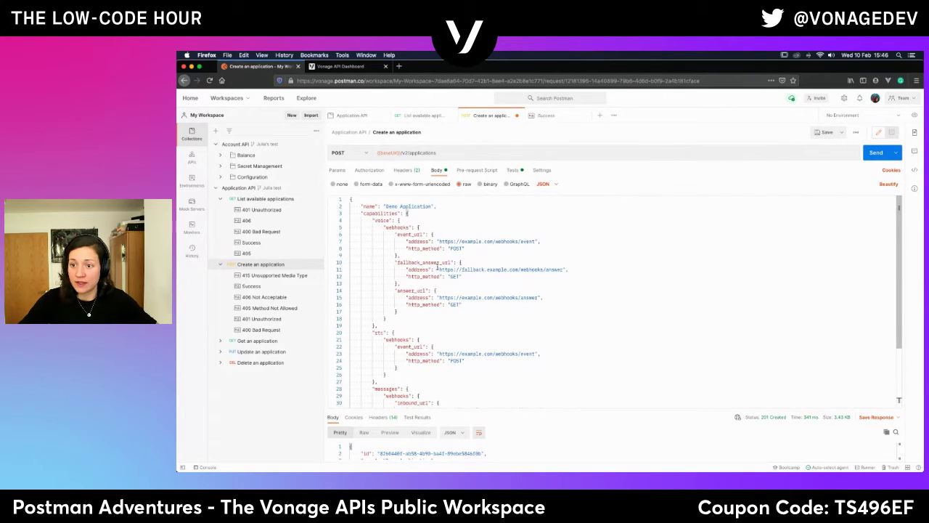
Open developer.nexmo.com in a new browser tab.
{"action": "left_click", "coordinate": [399, 66]}
{"action": "type", "text": "develop"}
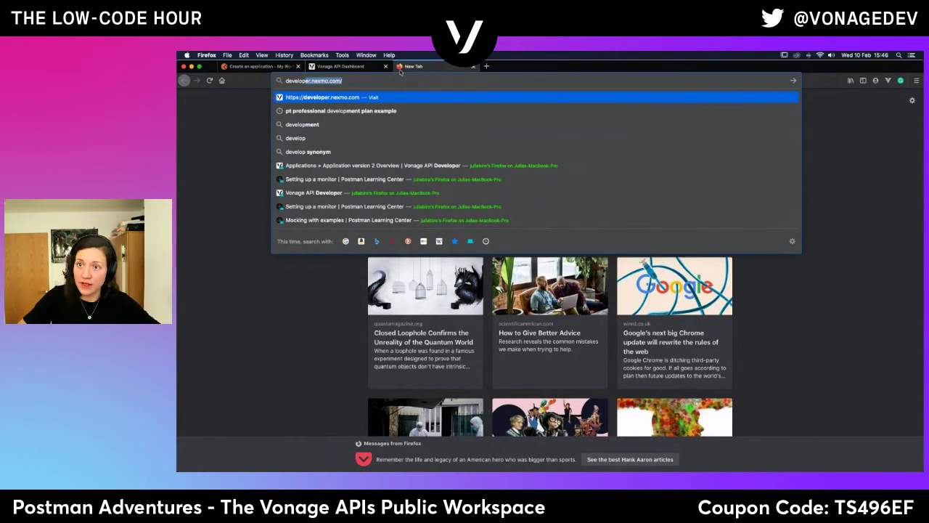
{"action": "key", "text": "Return"}
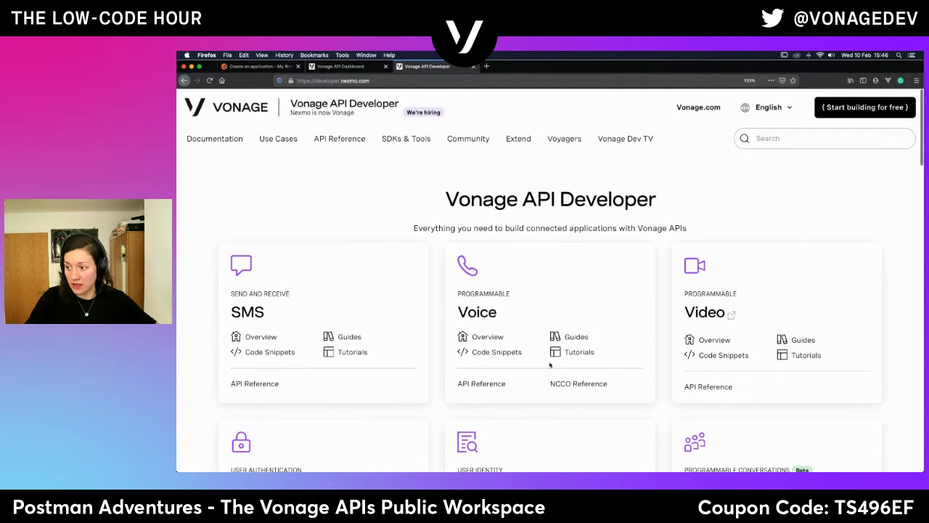
{"action": "scroll", "coordinate": [550, 365], "scroll_direction": "down", "scroll_amount": 3}
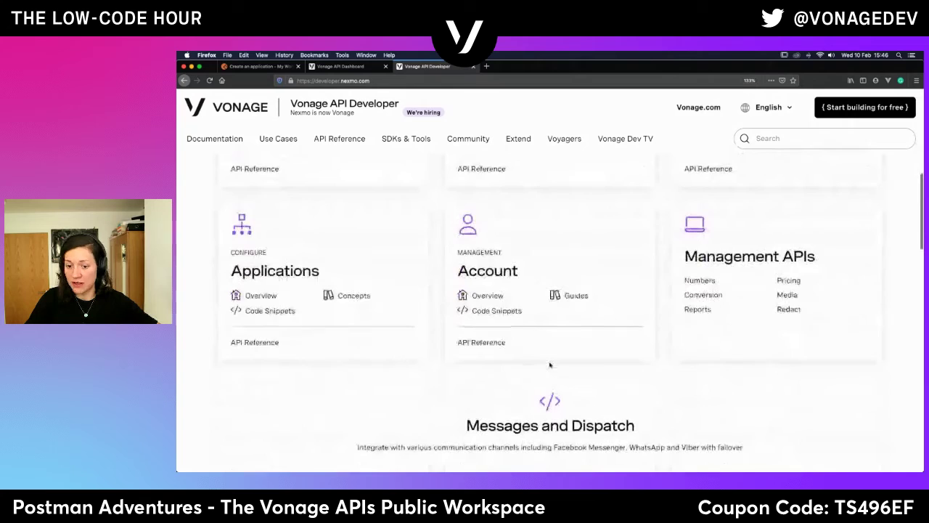
Review the Application API reference's Create an application operation and its required name field.
{"action": "left_click", "coordinate": [265, 278]}
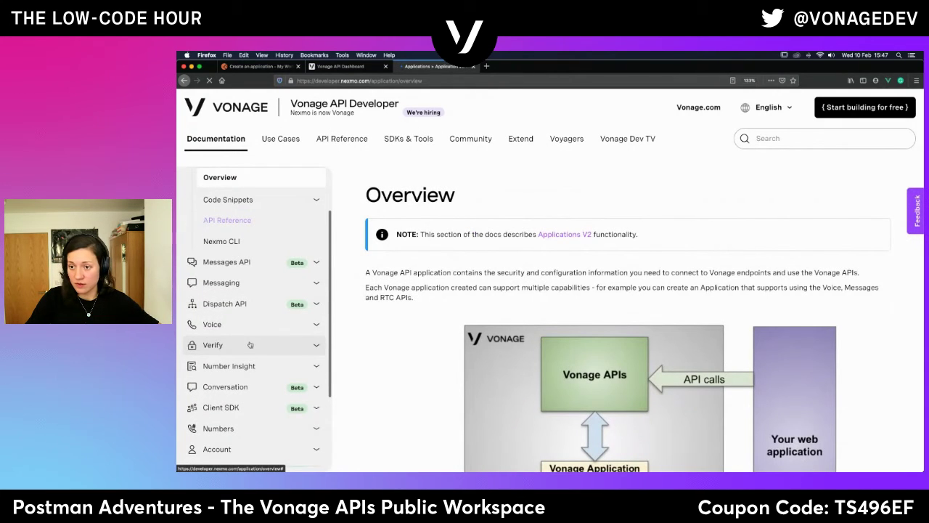
{"action": "left_click", "coordinate": [233, 221]}
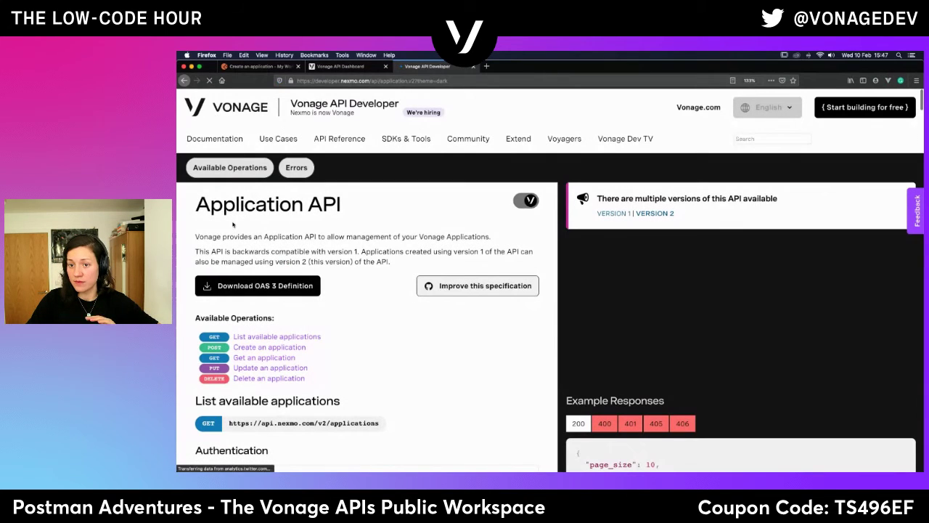
{"action": "left_click", "coordinate": [298, 348]}
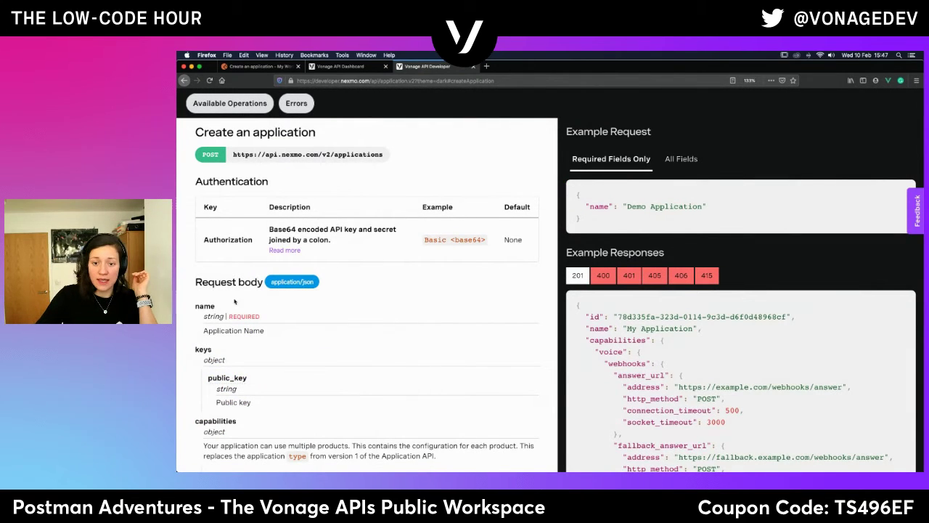
{"action": "triple_click", "coordinate": [240, 317]}
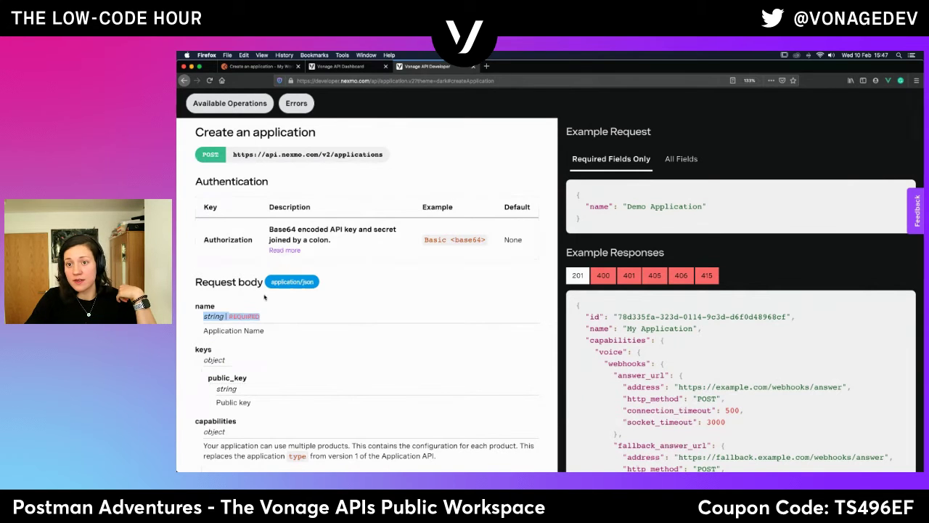
{"action": "scroll", "coordinate": [326, 413], "scroll_direction": "down", "scroll_amount": 1}
{"action": "scroll", "coordinate": [325, 413], "scroll_direction": "down", "scroll_amount": 3}
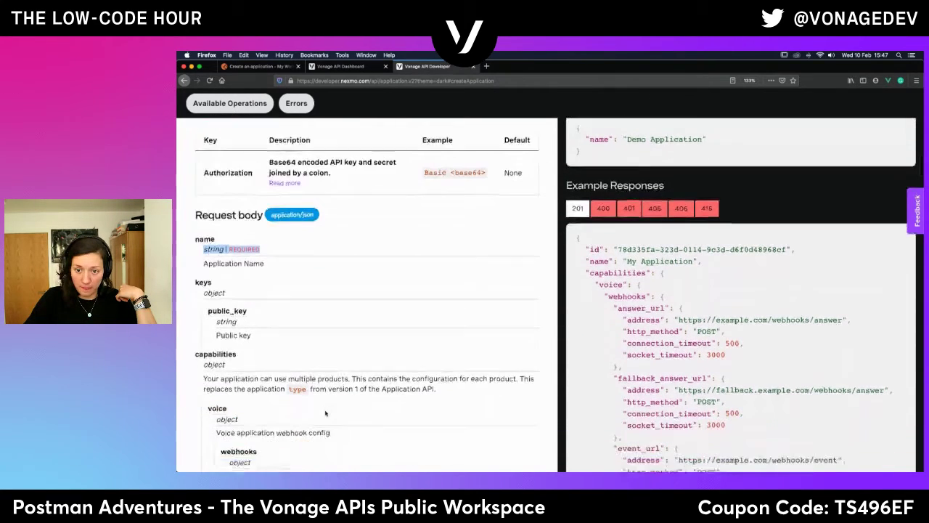
{"action": "scroll", "coordinate": [325, 413], "scroll_direction": "down", "scroll_amount": 8}
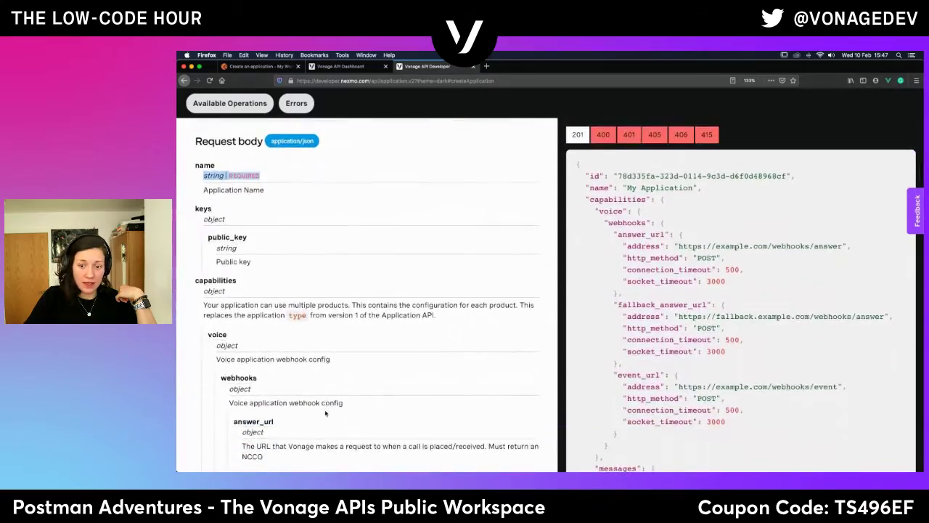
{"action": "scroll", "coordinate": [325, 412], "scroll_direction": "down", "scroll_amount": 10}
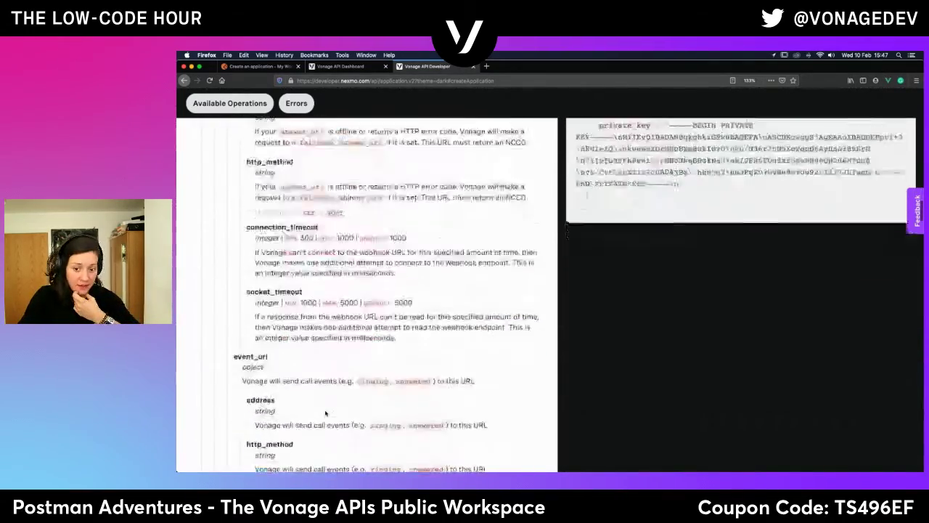
{"action": "scroll", "coordinate": [325, 413], "scroll_direction": "up", "scroll_amount": 15}
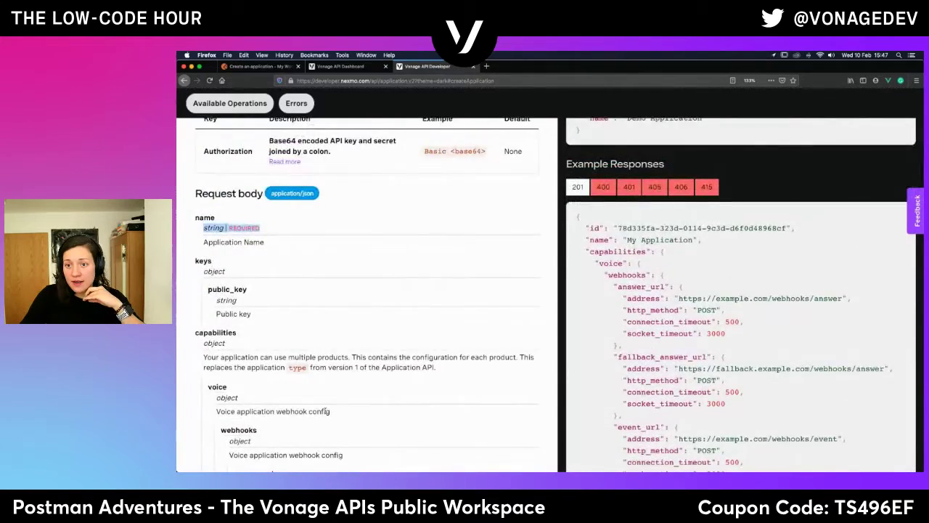
{"action": "scroll", "coordinate": [325, 413], "scroll_direction": "up", "scroll_amount": 7}
{"action": "scroll", "coordinate": [325, 413], "scroll_direction": "down", "scroll_amount": 4}
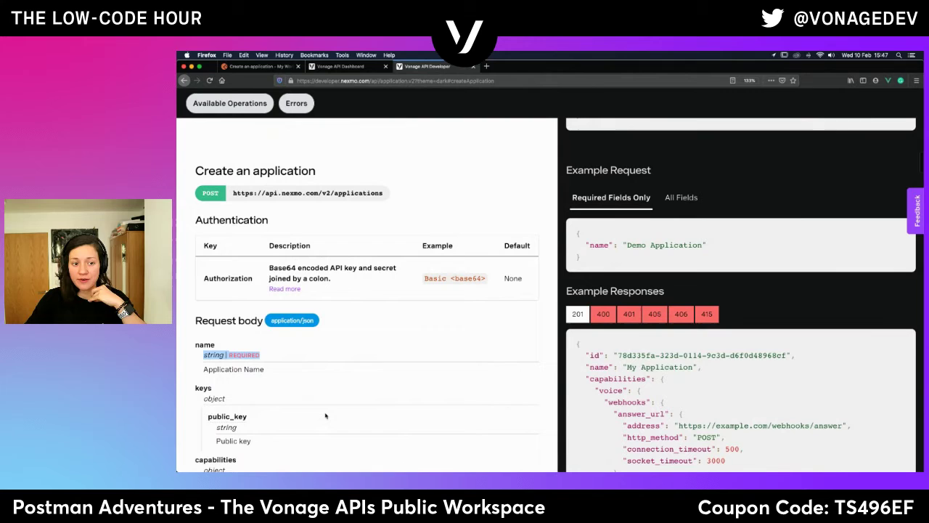
{"action": "scroll", "coordinate": [326, 415], "scroll_direction": "up", "scroll_amount": 15}
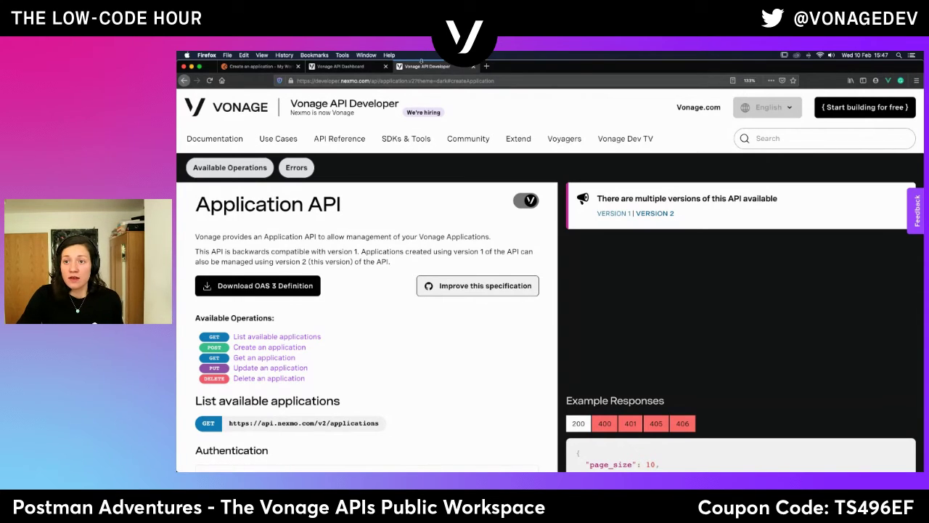
Browse the API reference overview and open the Number Insight API reference.
{"action": "left_click", "coordinate": [184, 80]}
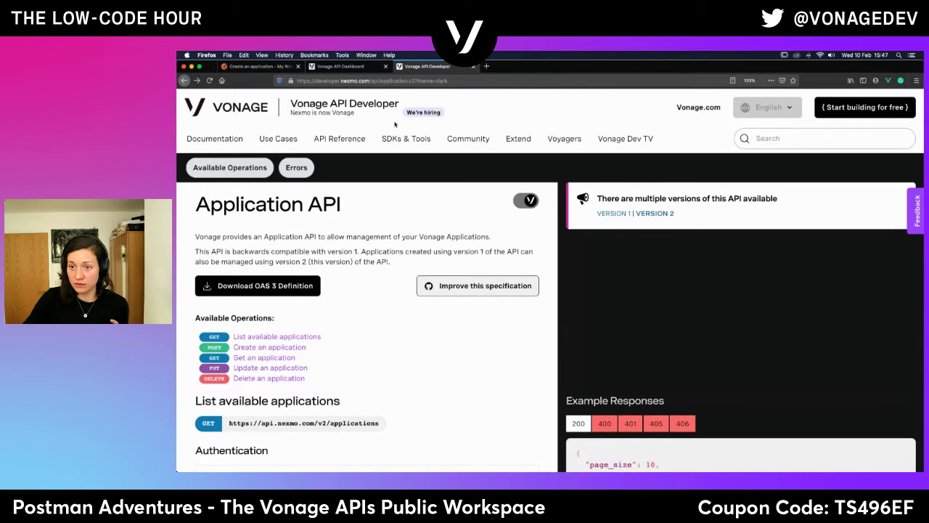
{"action": "left_click", "coordinate": [342, 141]}
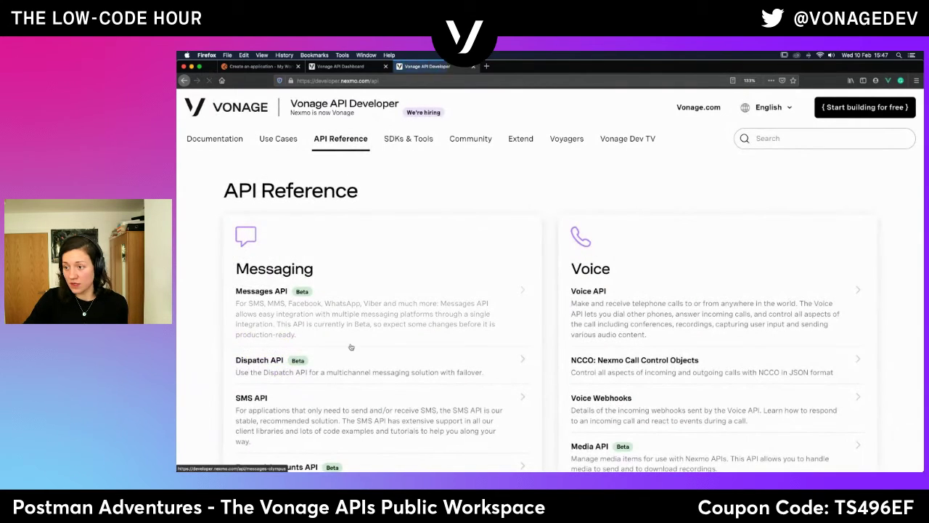
{"action": "scroll", "coordinate": [512, 254], "scroll_direction": "down", "scroll_amount": 5}
{"action": "scroll", "coordinate": [508, 255], "scroll_direction": "down", "scroll_amount": 5}
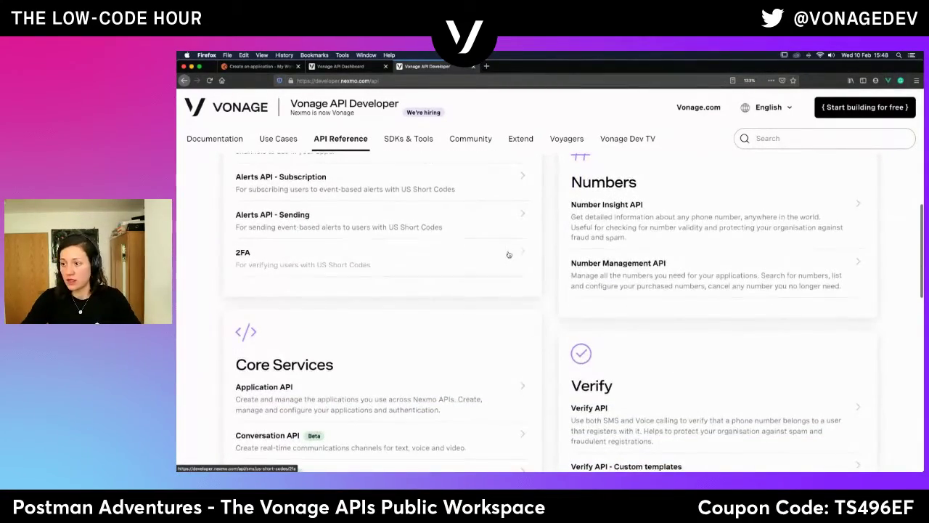
{"action": "scroll", "coordinate": [509, 255], "scroll_direction": "up", "scroll_amount": 2}
{"action": "scroll", "coordinate": [509, 255], "scroll_direction": "down", "scroll_amount": 1}
{"action": "scroll", "coordinate": [509, 254], "scroll_direction": "down", "scroll_amount": 2}
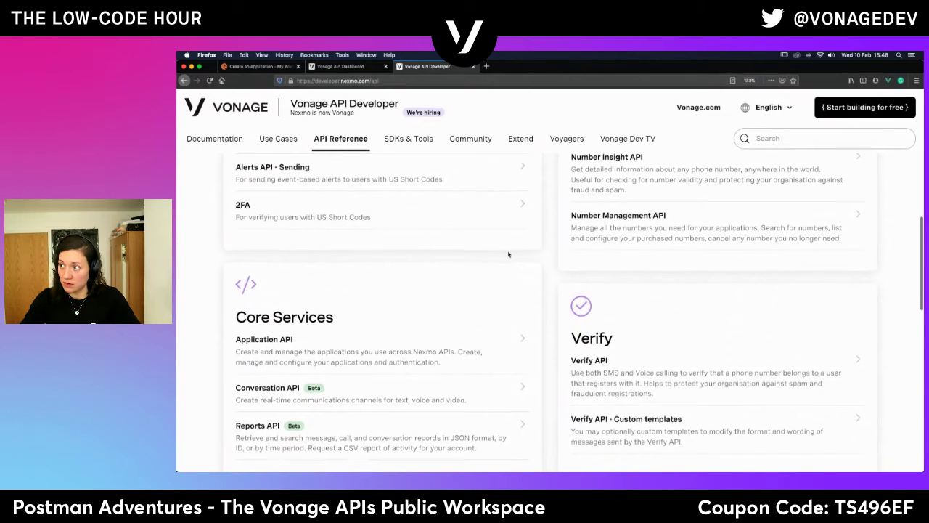
{"action": "scroll", "coordinate": [508, 254], "scroll_direction": "down", "scroll_amount": 3}
{"action": "scroll", "coordinate": [509, 254], "scroll_direction": "up", "scroll_amount": 5}
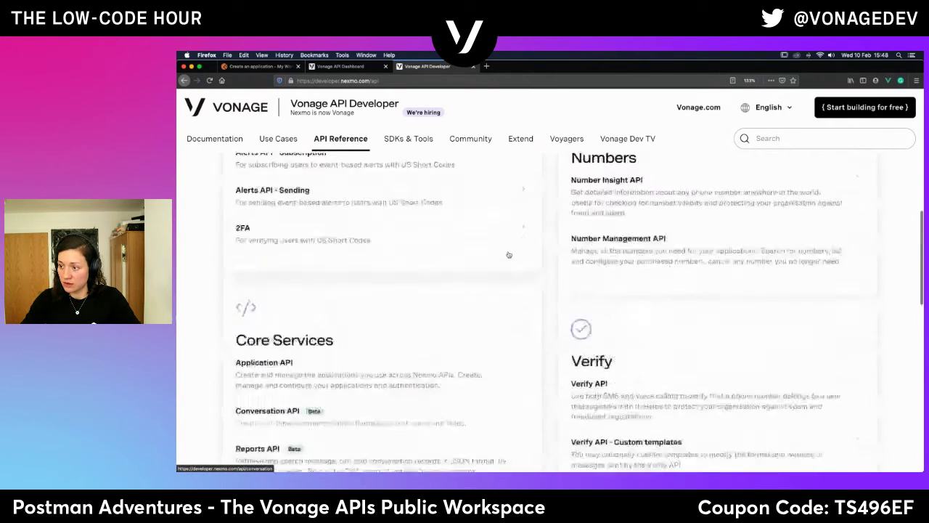
{"action": "scroll", "coordinate": [512, 250], "scroll_direction": "down", "scroll_amount": 3}
{"action": "scroll", "coordinate": [514, 245], "scroll_direction": "up", "scroll_amount": 1}
{"action": "scroll", "coordinate": [514, 245], "scroll_direction": "up", "scroll_amount": 1}
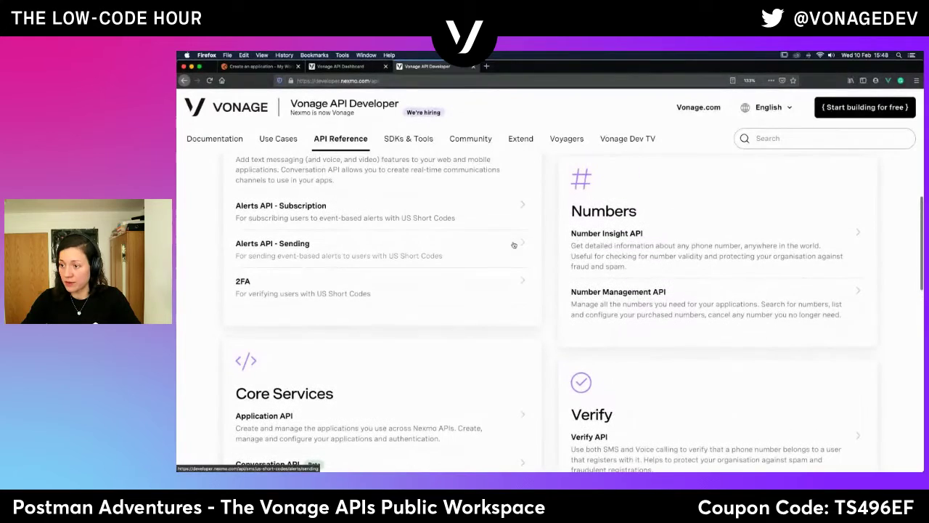
{"action": "left_click", "coordinate": [609, 241]}
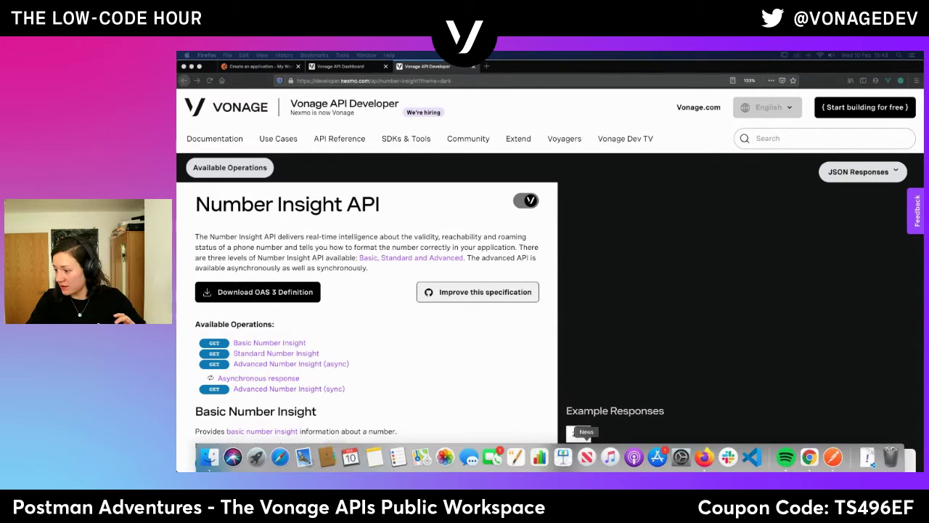
Save the Number Insight OAS 3 definition as number-insight.yml and go back to Postman.
{"action": "left_click", "coordinate": [867, 457]}
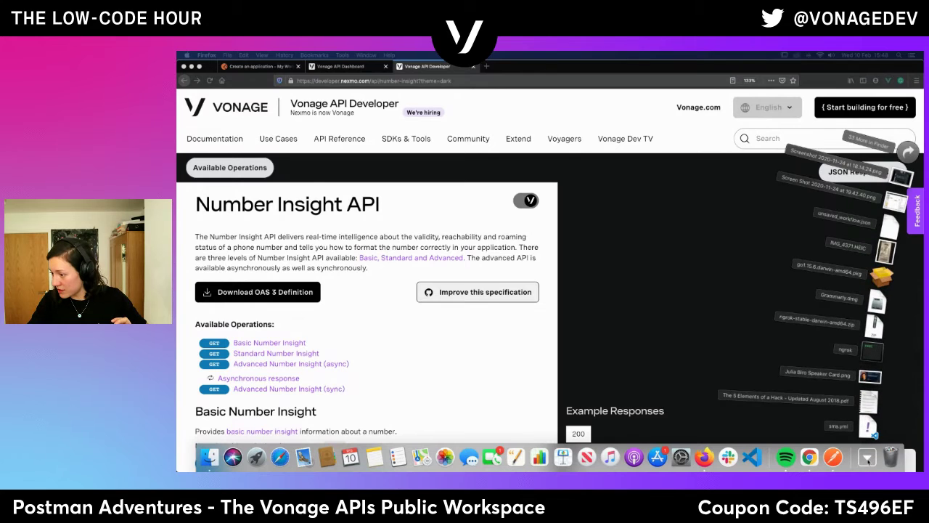
{"action": "left_click", "coordinate": [510, 367]}
{"action": "left_click", "coordinate": [281, 292]}
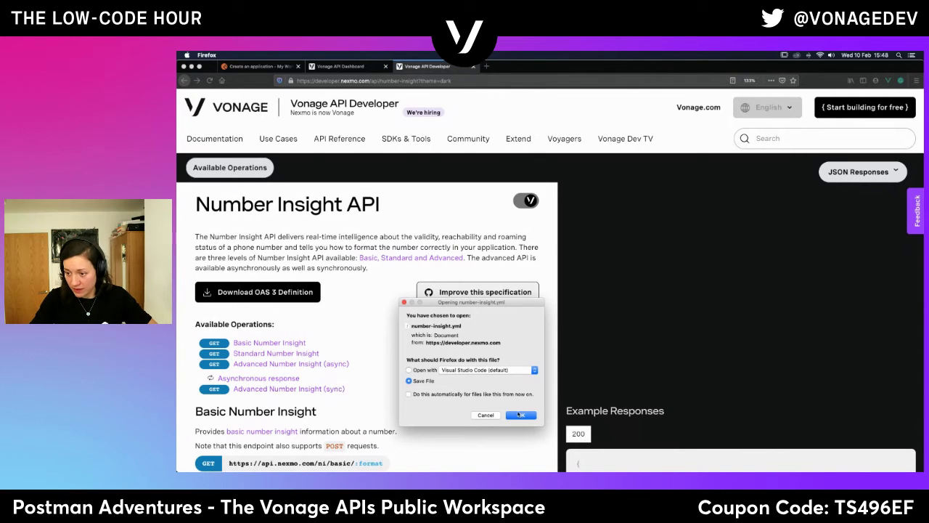
{"action": "left_click", "coordinate": [520, 415]}
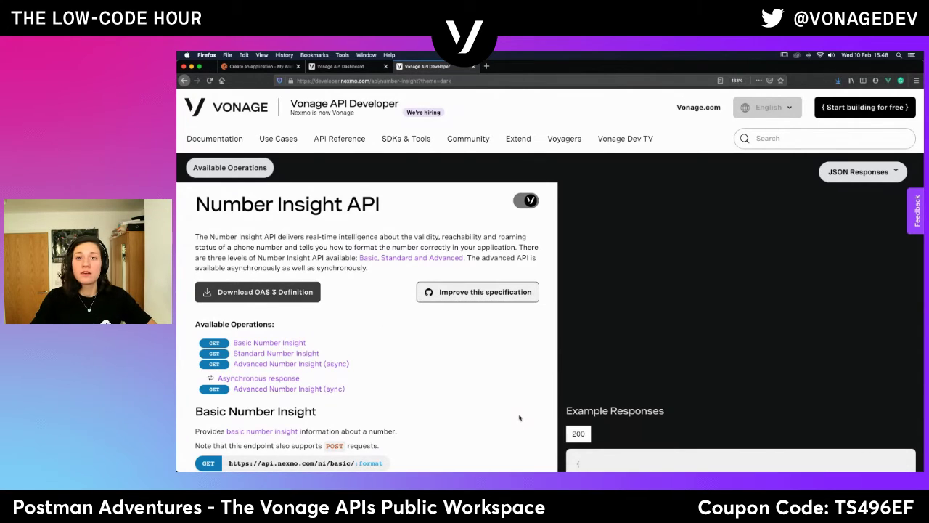
{"action": "left_click", "coordinate": [261, 67]}
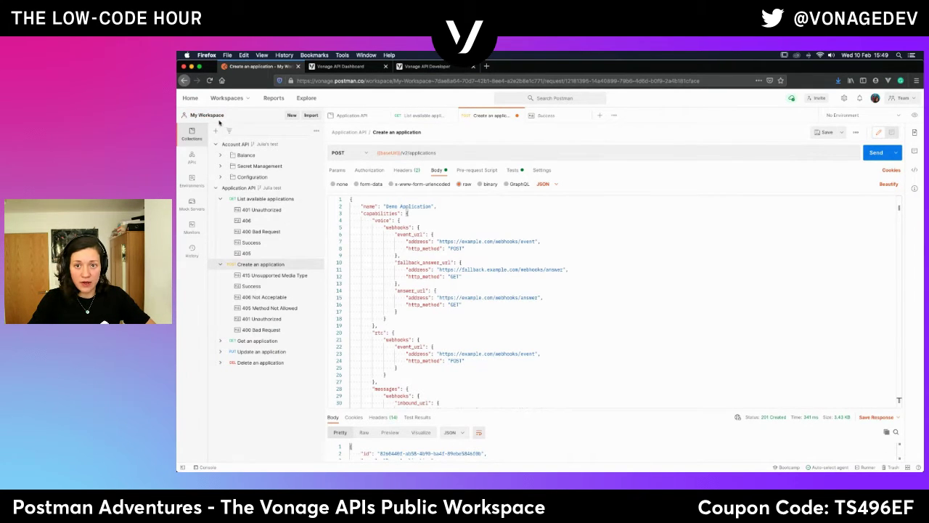
Close all open request, example and collection tabs without saving changes.
{"action": "left_click", "coordinate": [517, 116]}
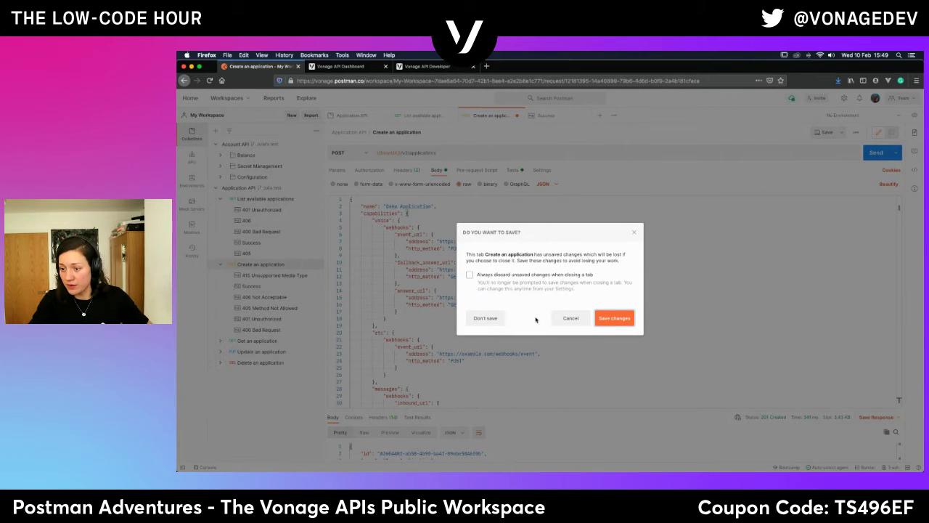
{"action": "left_click", "coordinate": [482, 319]}
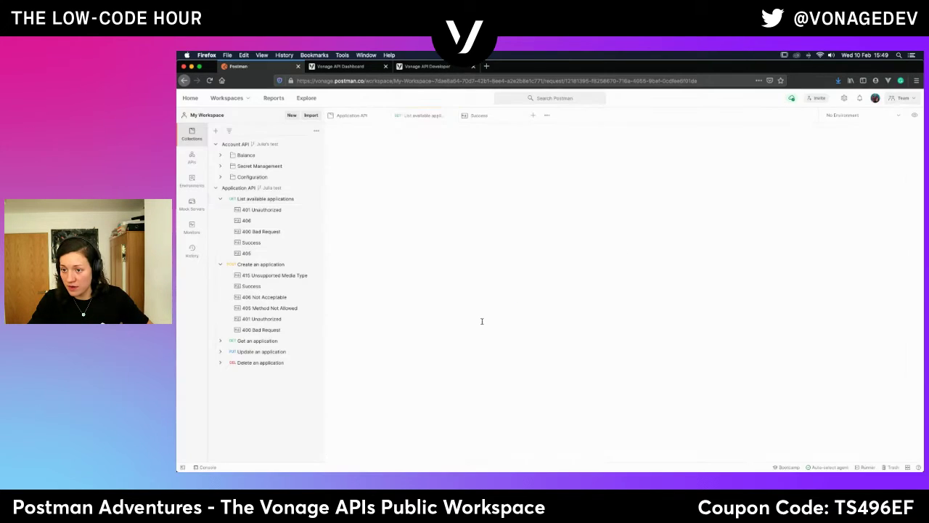
{"action": "left_click", "coordinate": [450, 115]}
{"action": "left_click", "coordinate": [452, 115]}
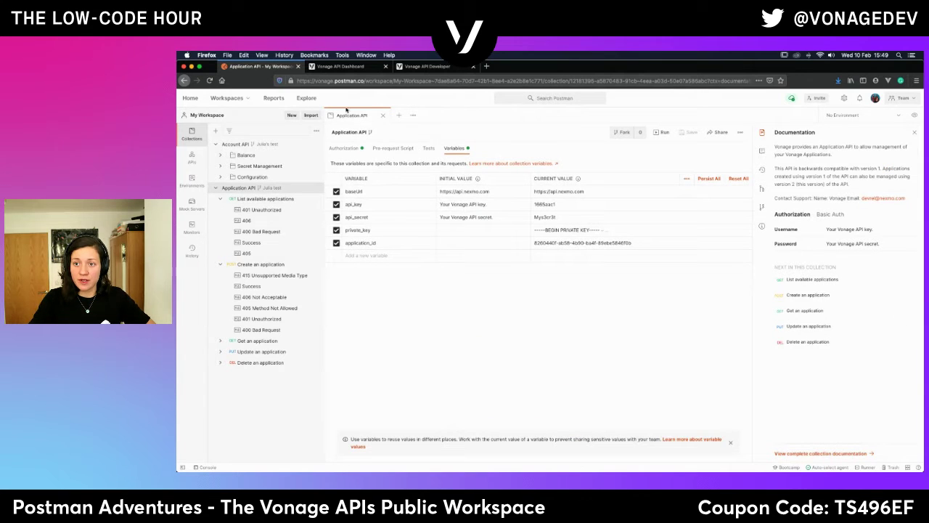
{"action": "left_click", "coordinate": [383, 116]}
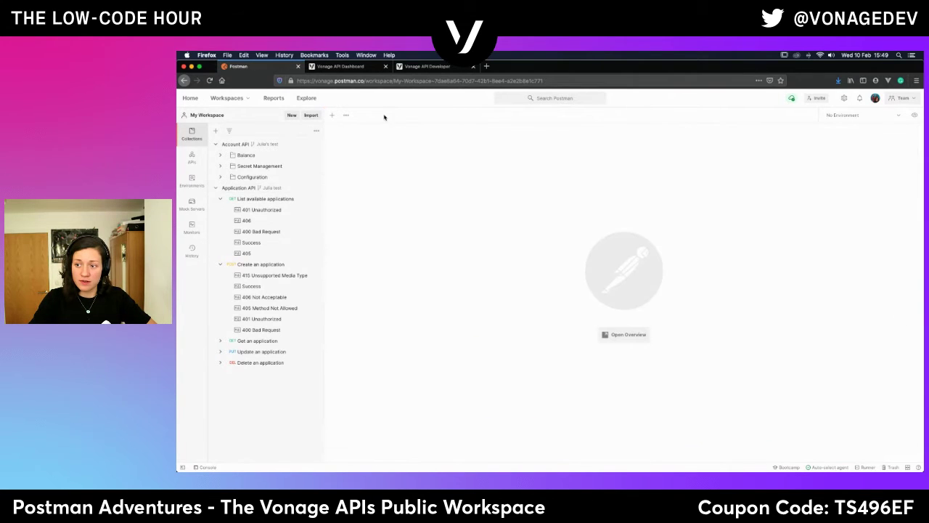
Switch to the Vonage APIs Community workspace and start an import from its APIs list.
{"action": "left_click", "coordinate": [247, 98]}
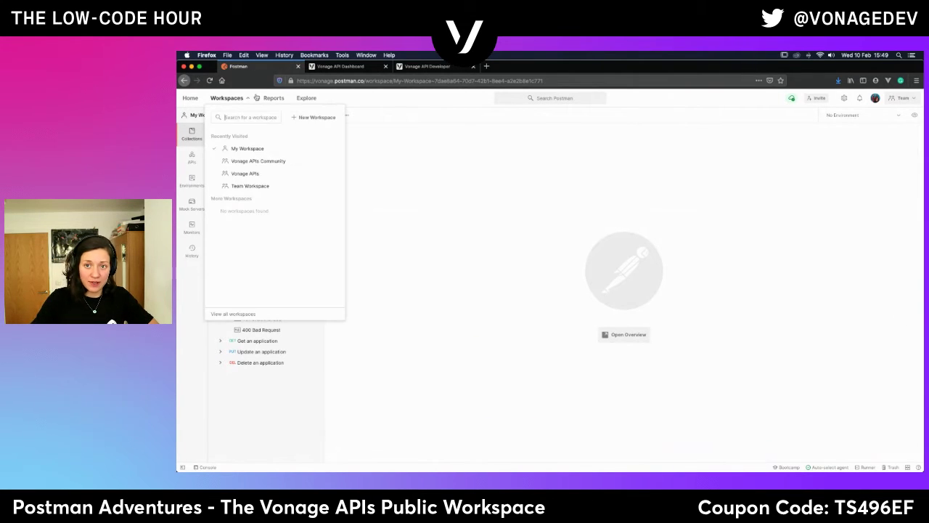
{"action": "left_click", "coordinate": [285, 162]}
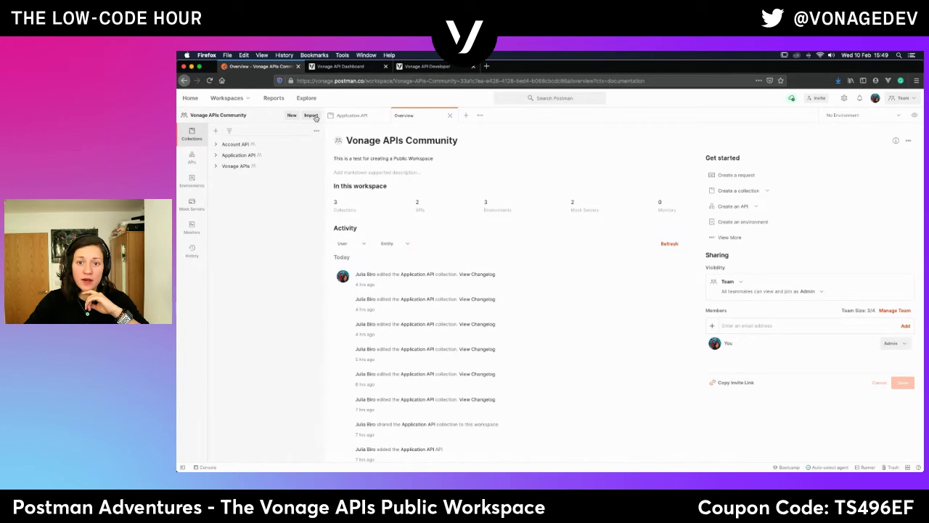
{"action": "left_click", "coordinate": [193, 179]}
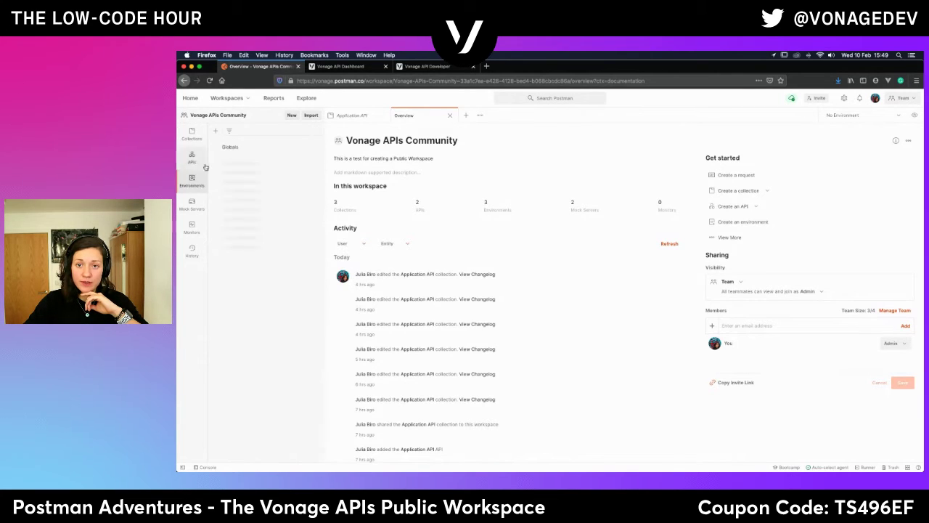
{"action": "left_click", "coordinate": [193, 160]}
{"action": "left_click", "coordinate": [311, 115]}
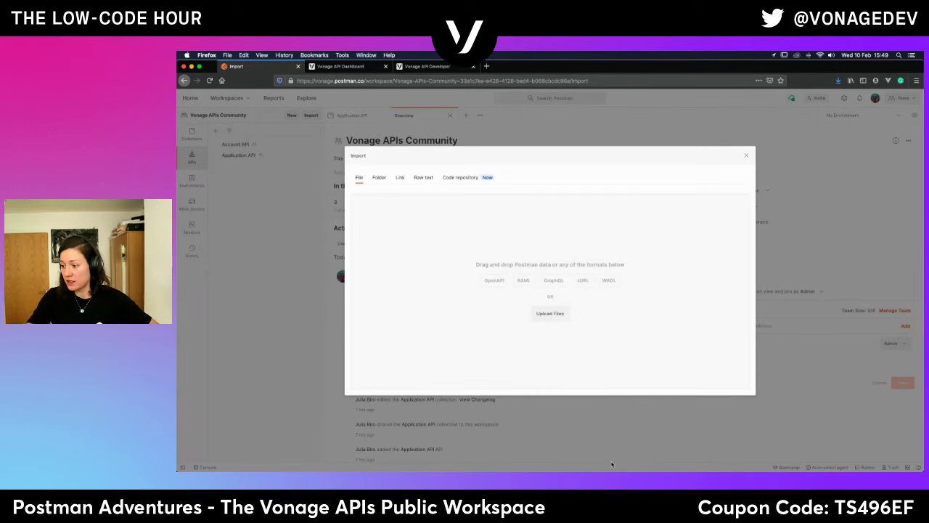
Import number-insight.yml from Downloads as the Number Insight API with a documentation collection.
{"action": "mouse_move", "coordinate": [809, 465]}
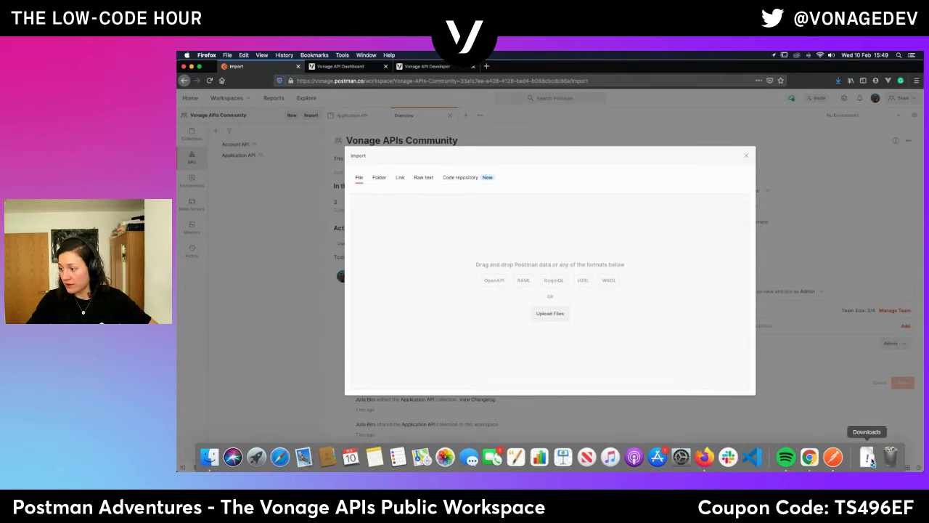
{"action": "left_click", "coordinate": [870, 461]}
{"action": "left_click_drag", "start_coordinate": [868, 431], "coordinate": [544, 269]}
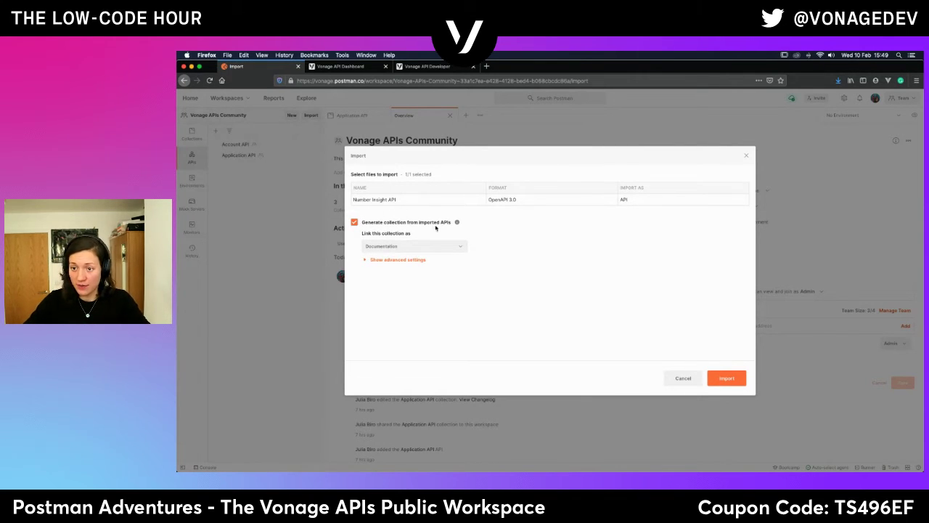
{"action": "left_click", "coordinate": [414, 261]}
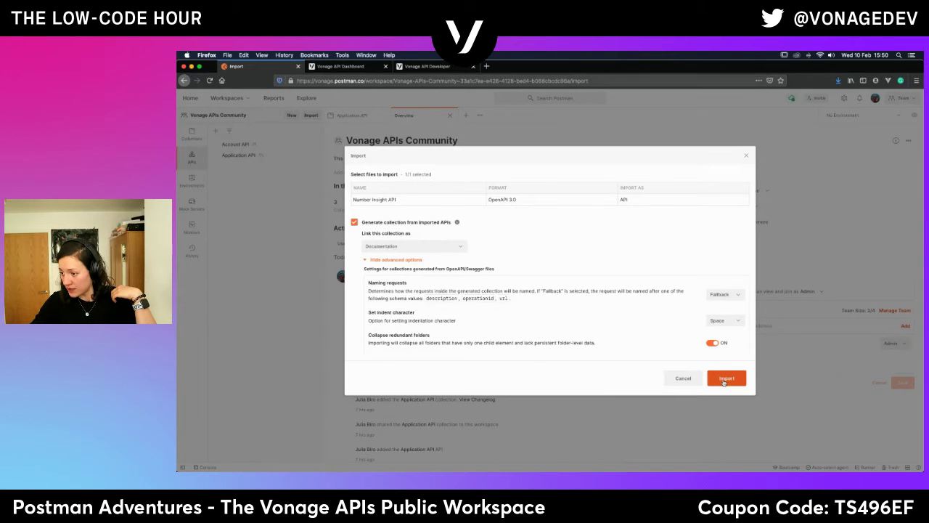
{"action": "left_click", "coordinate": [724, 382]}
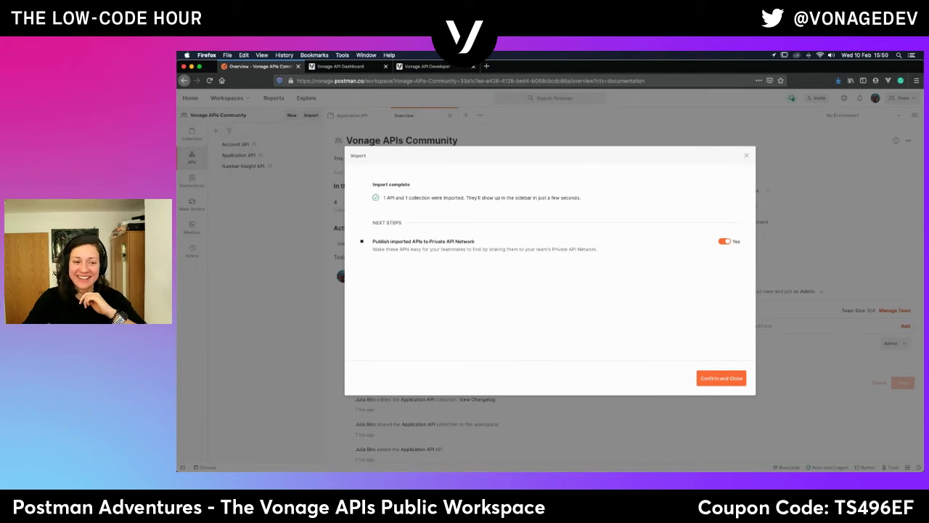
{"action": "left_click", "coordinate": [721, 383]}
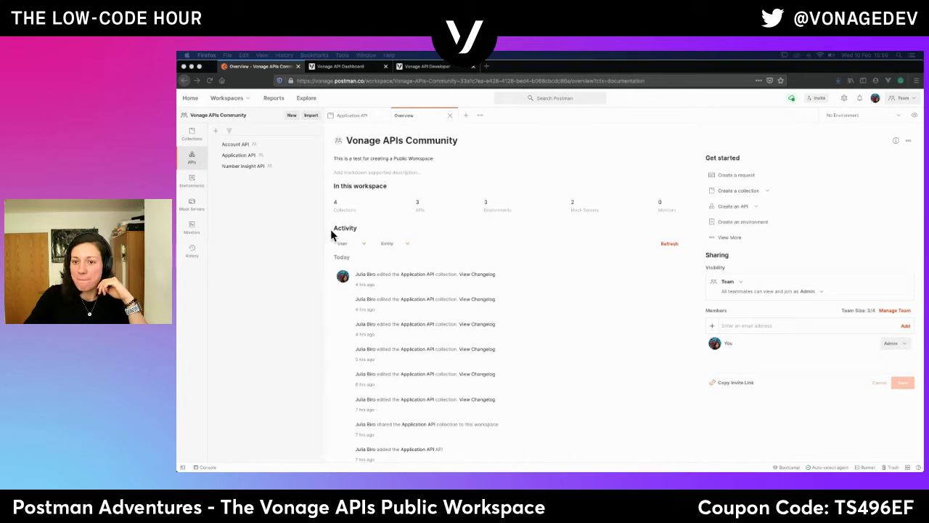
Open Number Insight API from the APIs sidebar and display its OpenAPI 3.0 schema.
{"action": "left_click", "coordinate": [232, 168]}
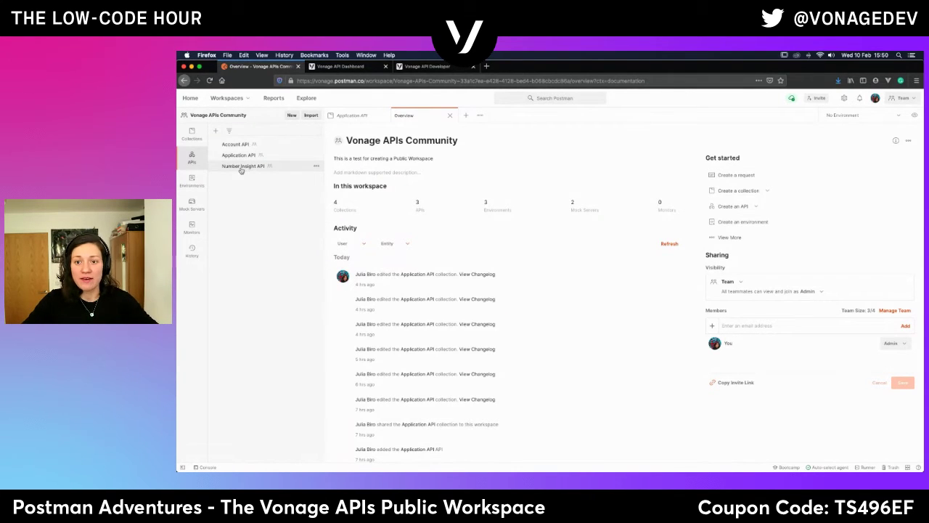
{"action": "left_click", "coordinate": [241, 167]}
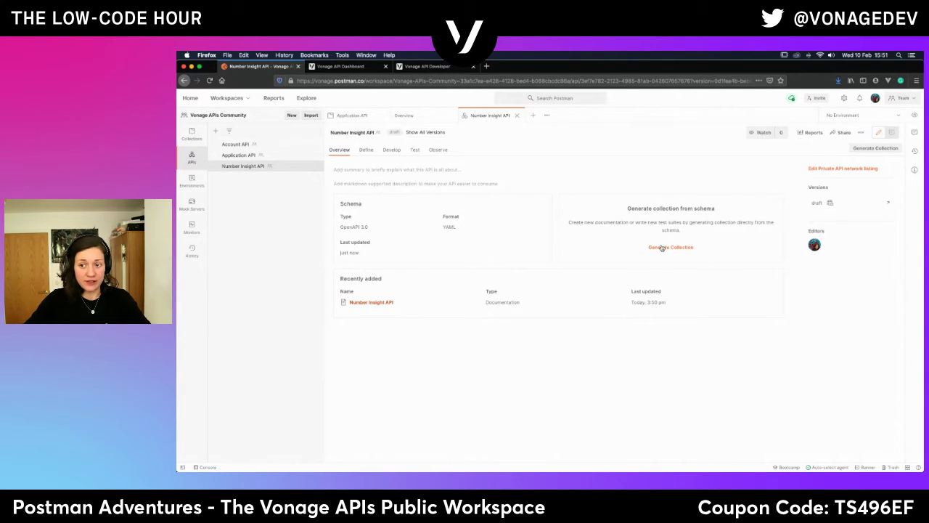
{"action": "left_click", "coordinate": [365, 150]}
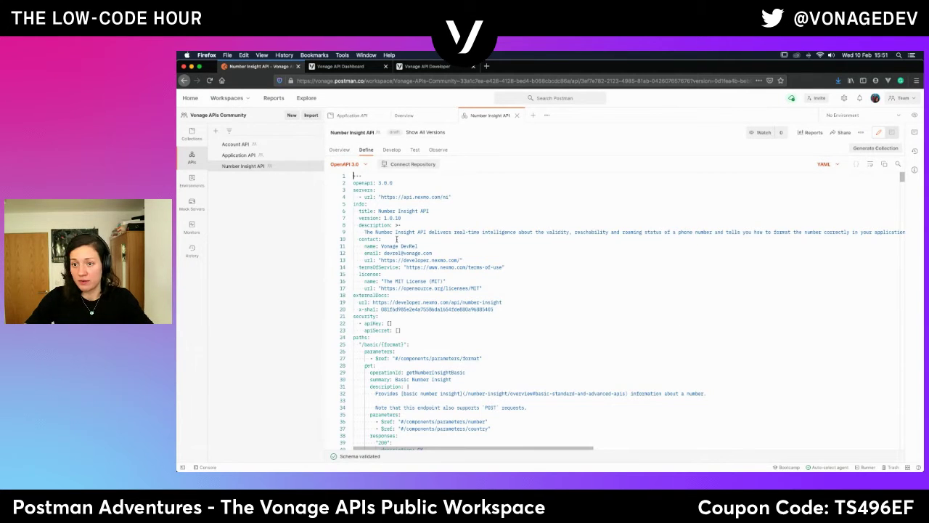
Scroll through the Number Insight YAML schema, then go to the Develop page.
{"action": "scroll", "coordinate": [453, 286], "scroll_direction": "down", "scroll_amount": 10}
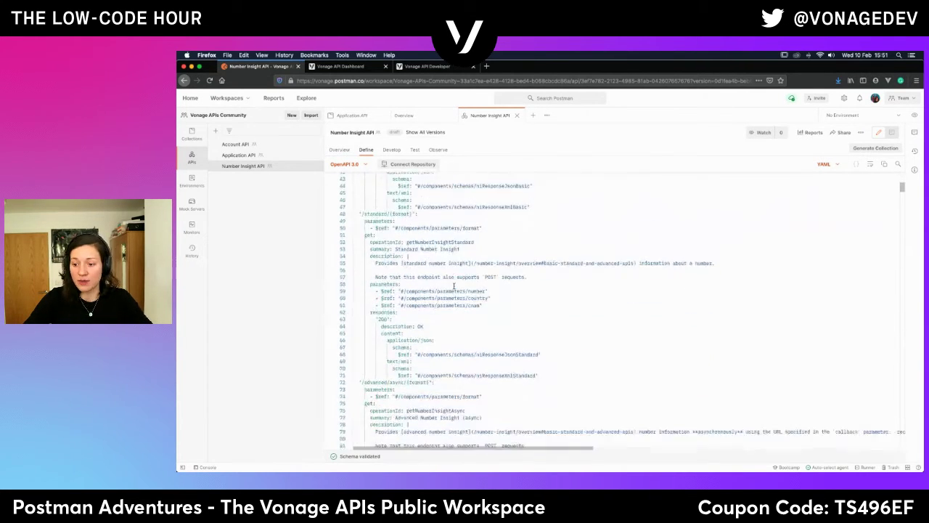
{"action": "scroll", "coordinate": [454, 287], "scroll_direction": "down", "scroll_amount": 16}
{"action": "scroll", "coordinate": [453, 287], "scroll_direction": "up", "scroll_amount": 20}
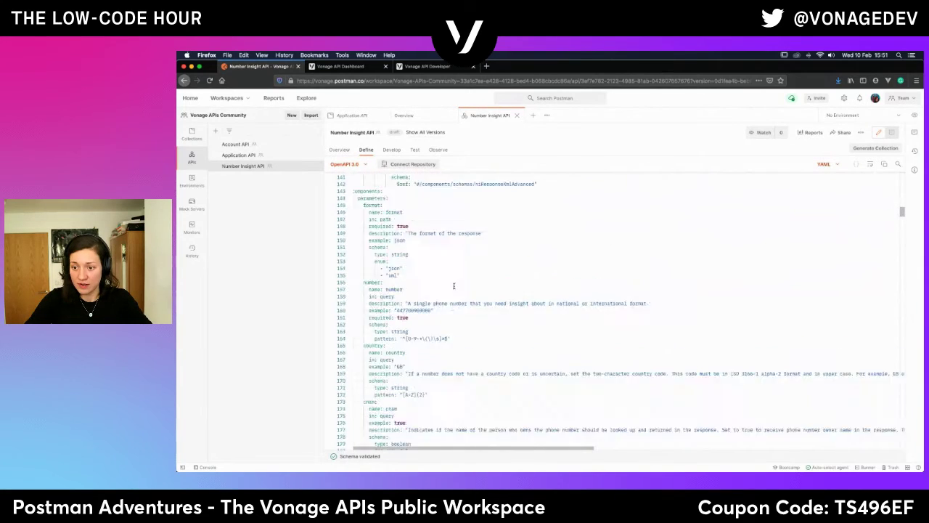
{"action": "left_click", "coordinate": [395, 151]}
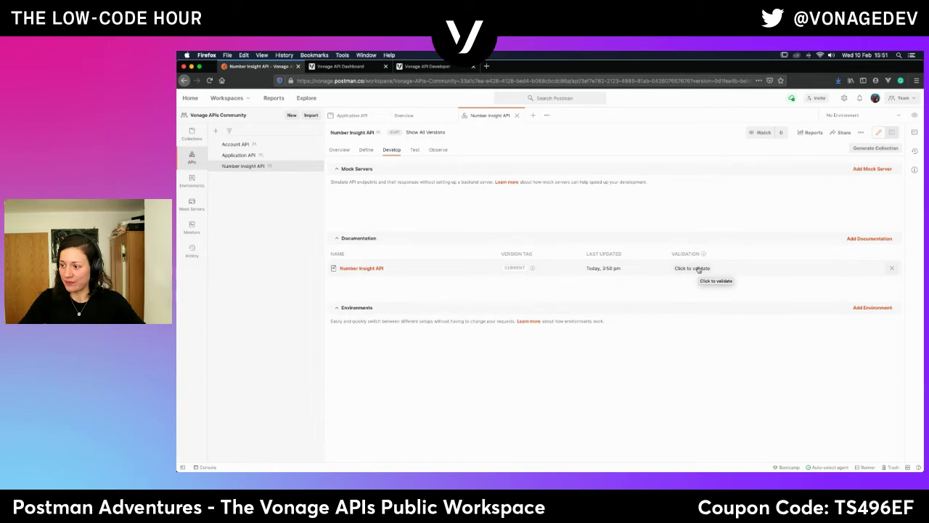
Validate the Number Insight API documentation, then choose Add Mock Server > Create new mock server.
{"action": "left_click", "coordinate": [698, 268]}
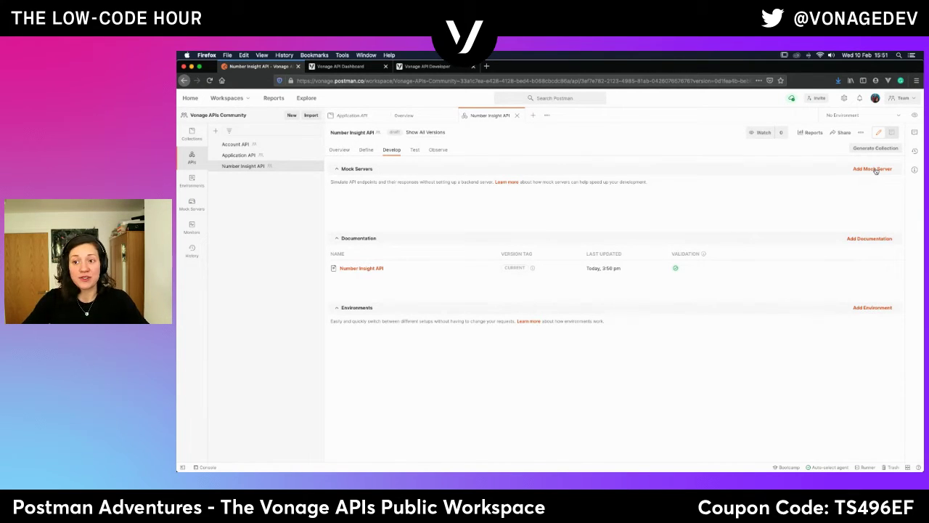
{"action": "left_click", "coordinate": [876, 171]}
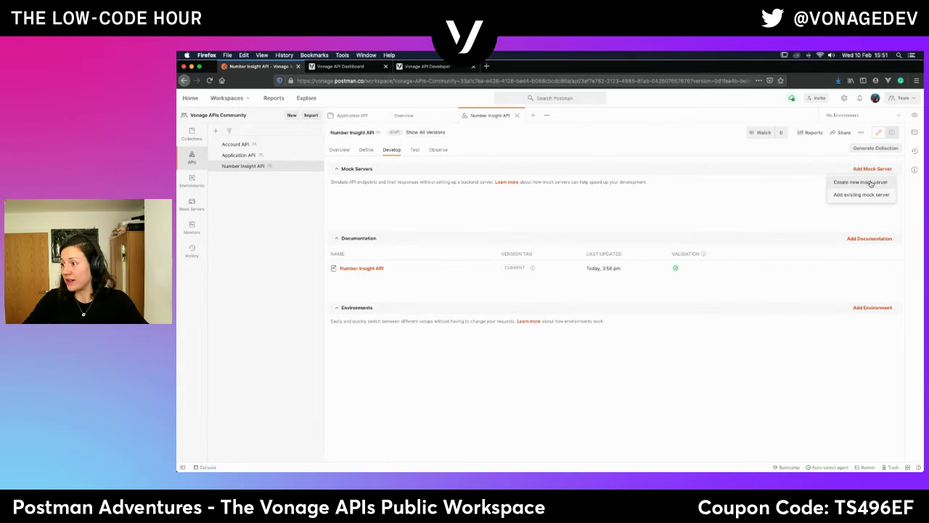
{"action": "left_click", "coordinate": [871, 183]}
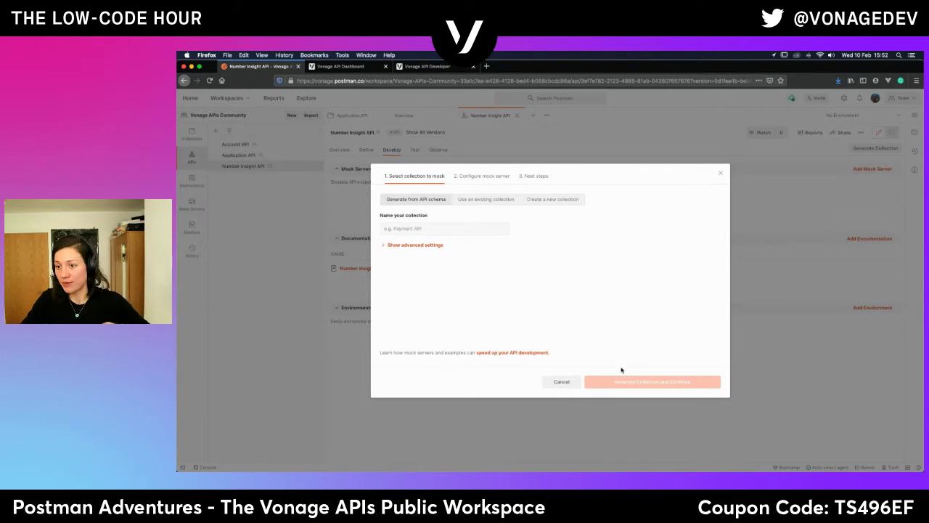
Enter 'Number Insight' as the collection to mock and turn on disabling optional parameters.
{"action": "left_click", "coordinate": [409, 227]}
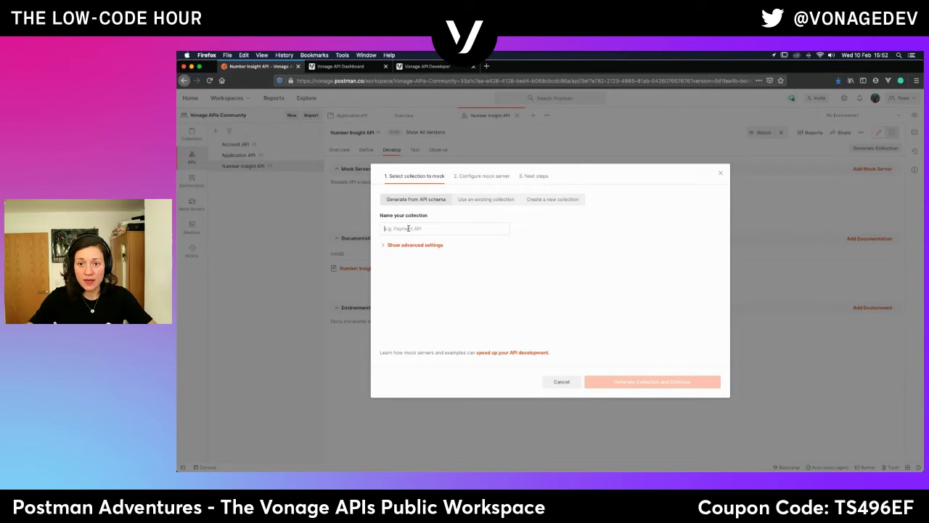
{"action": "type", "text": "Num"}
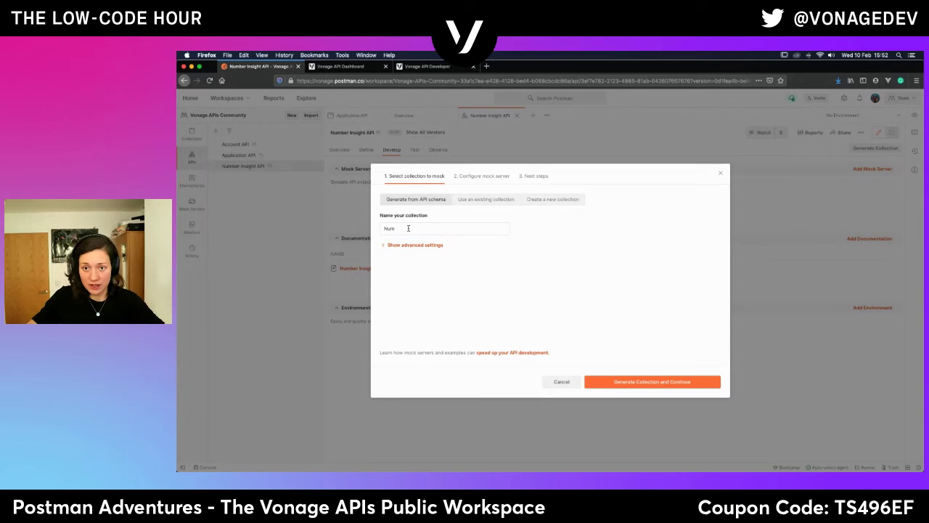
{"action": "type", "text": "ber"}
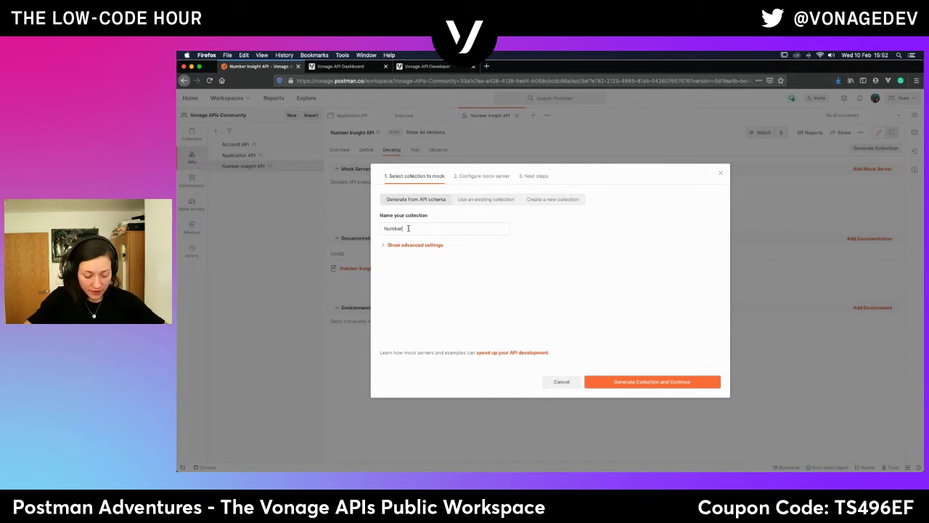
{"action": "type", "text": " Insight API"}
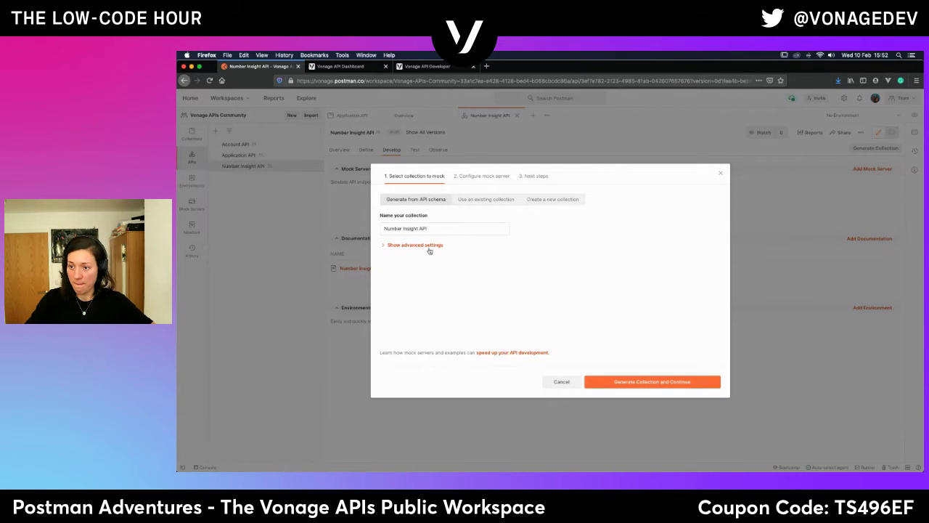
{"action": "left_click", "coordinate": [421, 244]}
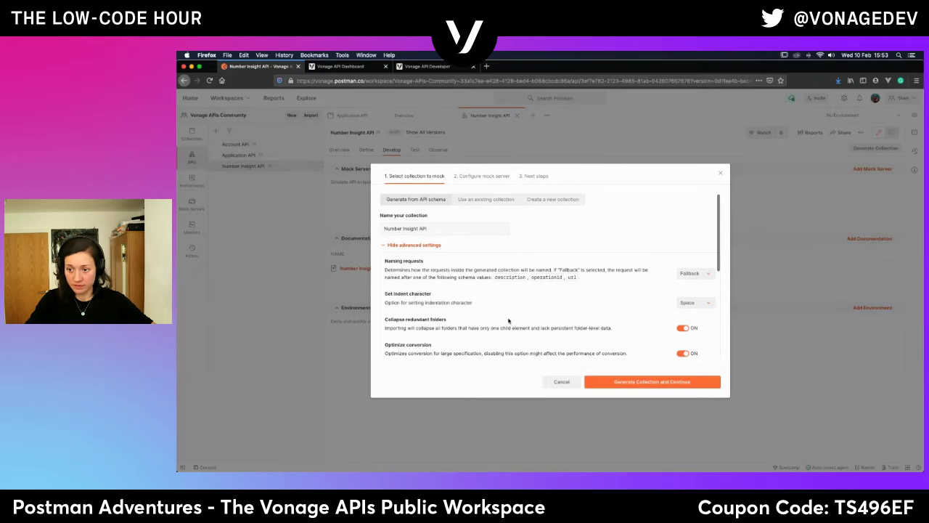
{"action": "scroll", "coordinate": [486, 345], "scroll_direction": "down", "scroll_amount": 3}
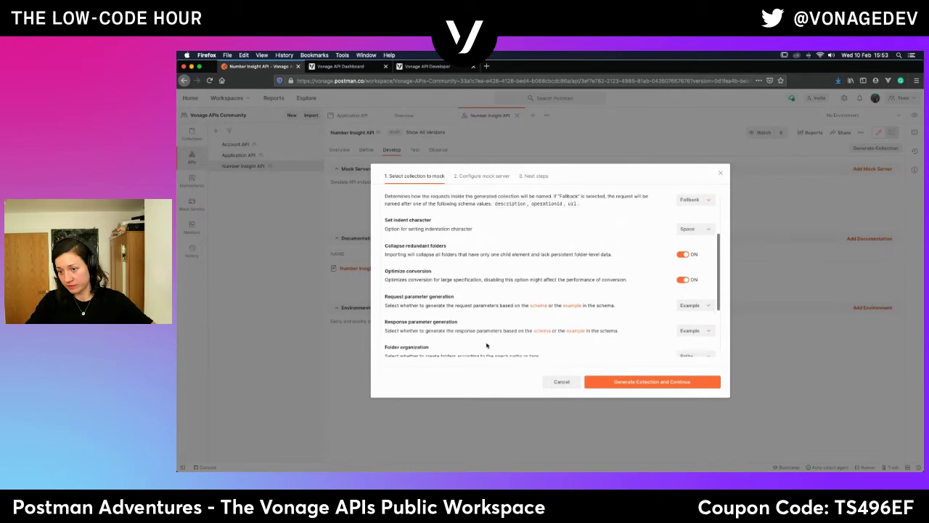
{"action": "scroll", "coordinate": [486, 346], "scroll_direction": "down", "scroll_amount": 2}
{"action": "scroll", "coordinate": [486, 346], "scroll_direction": "down", "scroll_amount": 1}
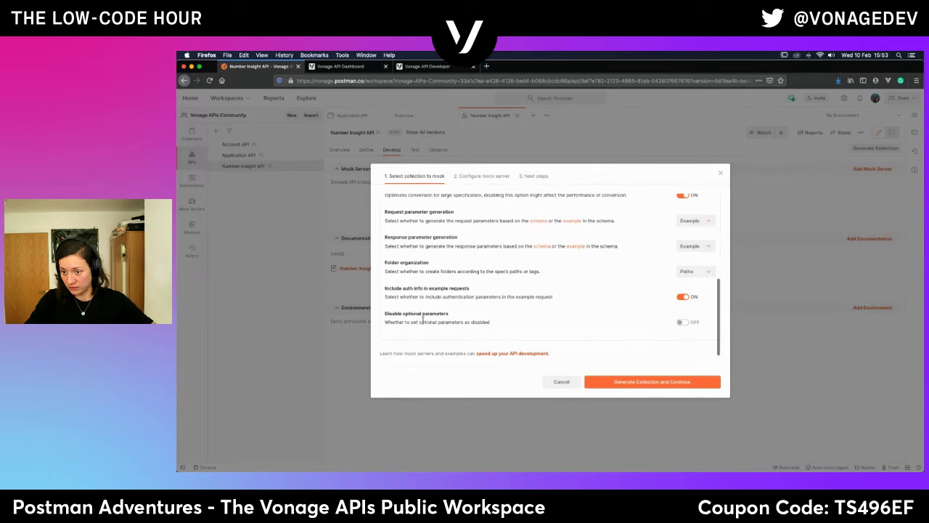
{"action": "left_click", "coordinate": [682, 321]}
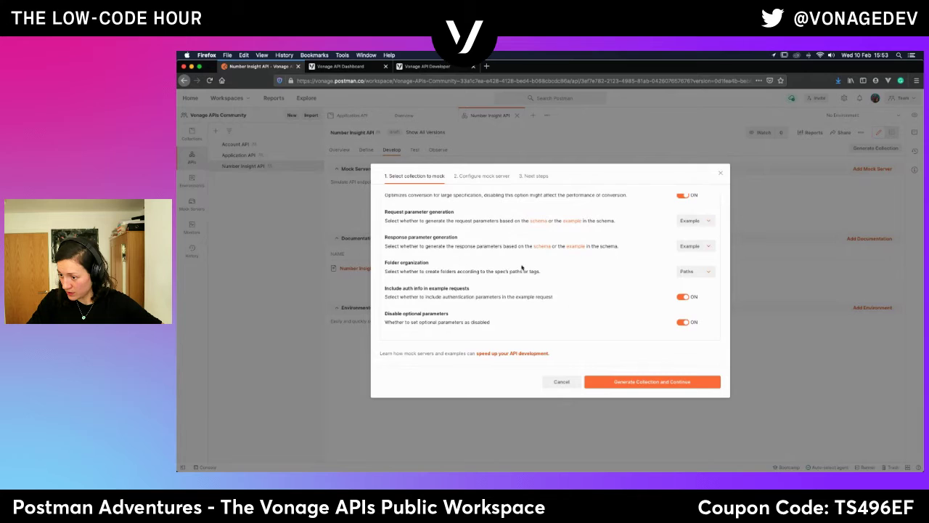
{"action": "scroll", "coordinate": [518, 262], "scroll_direction": "up", "scroll_amount": 4}
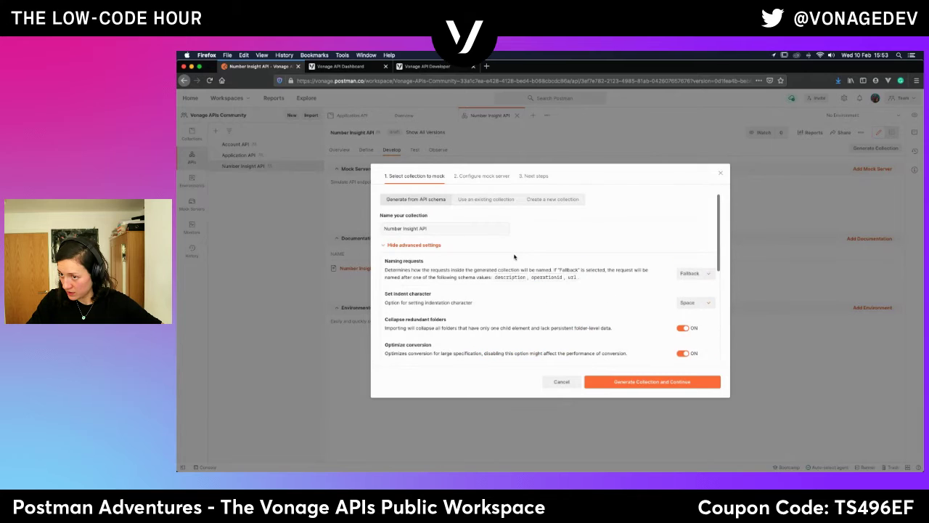
Switch to mocking the existing Number Insight API collection and continue.
{"action": "left_click", "coordinate": [481, 200]}
{"action": "left_click", "coordinate": [410, 229]}
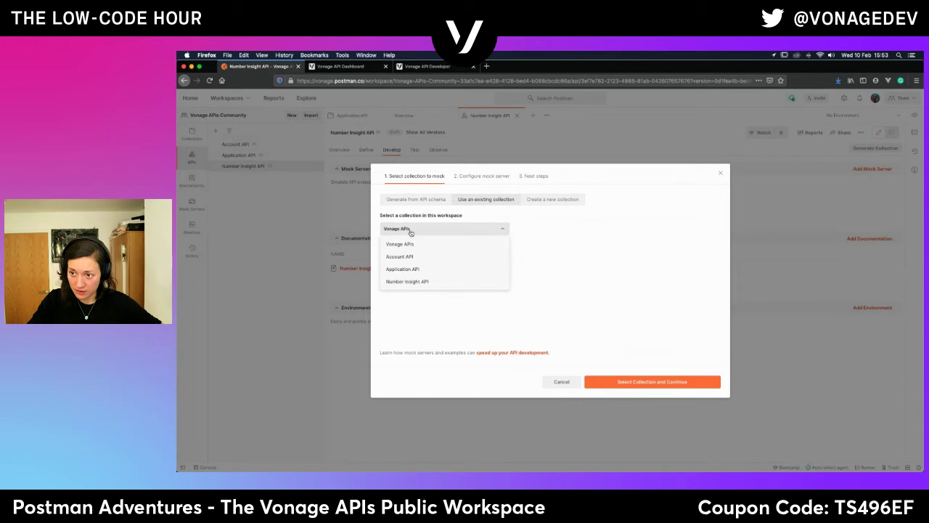
{"action": "left_click", "coordinate": [408, 281]}
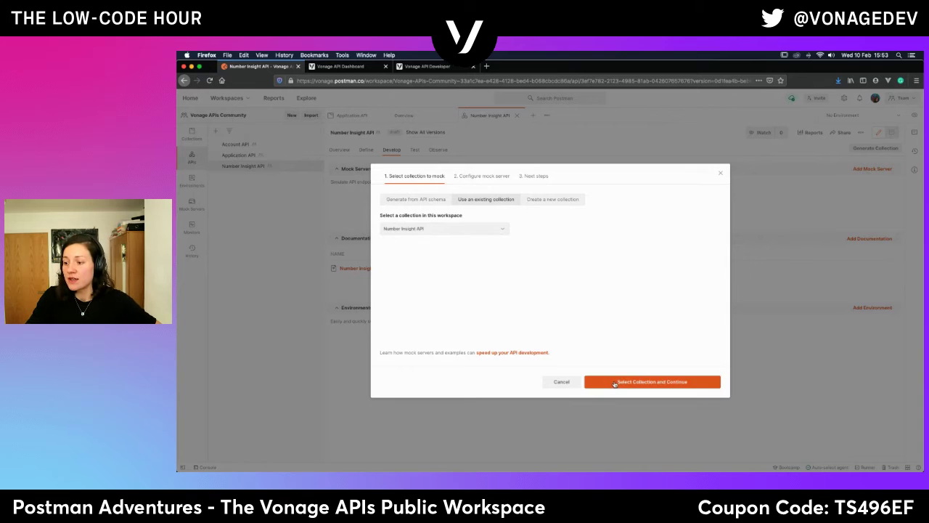
{"action": "left_click", "coordinate": [615, 382]}
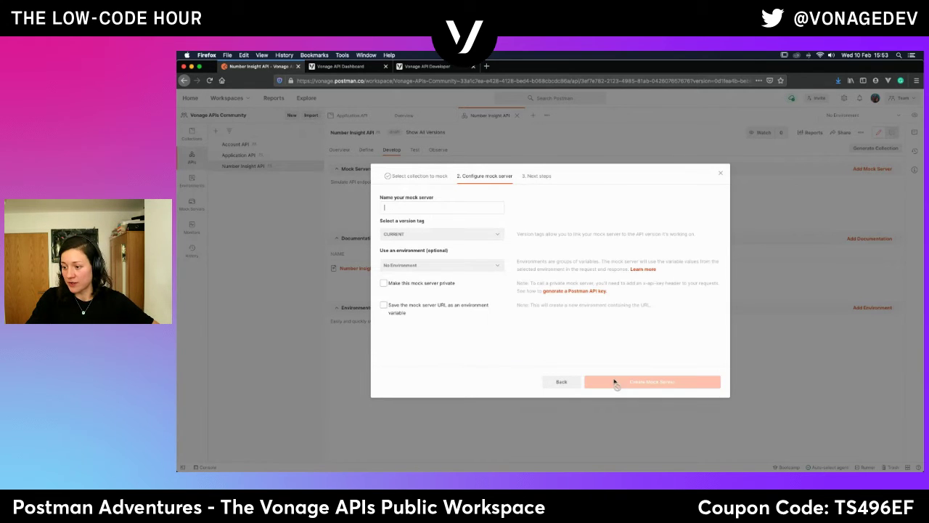
Name the mock server 'Number Insight API' and create it.
{"action": "left_click", "coordinate": [403, 208]}
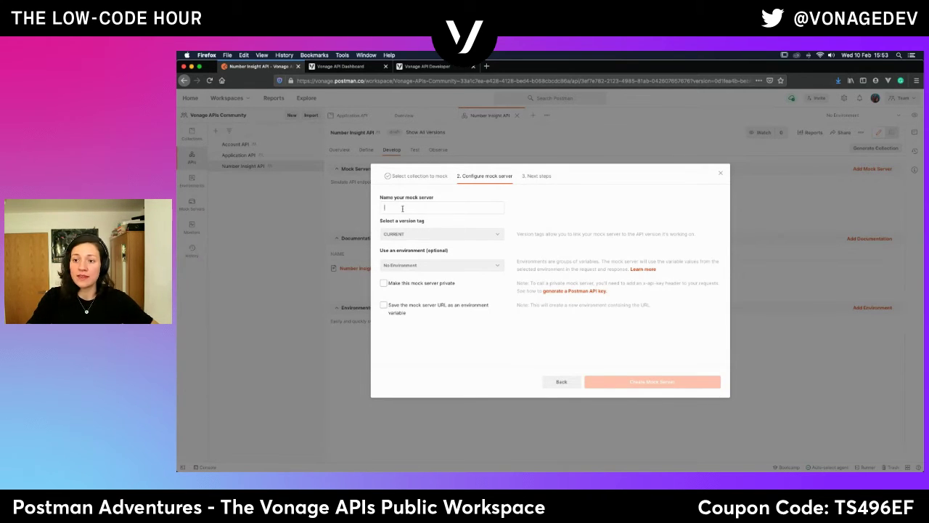
{"action": "type", "text": "Number"}
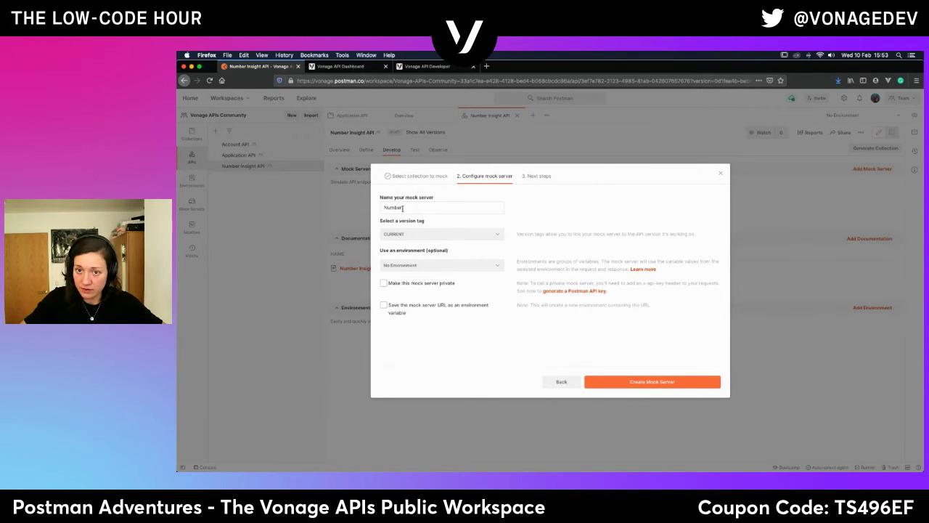
{"action": "type", "text": " In"}
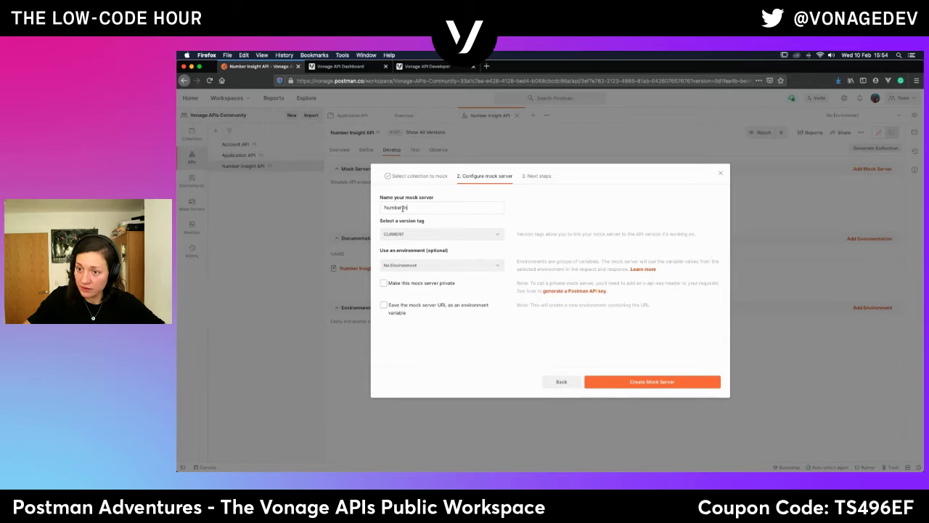
{"action": "type", "text": "sight API"}
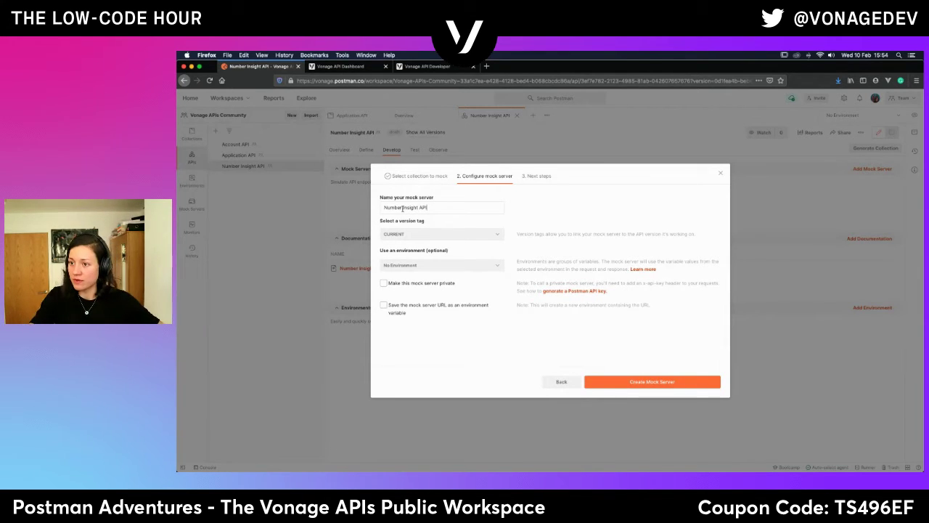
{"action": "left_click", "coordinate": [444, 67]}
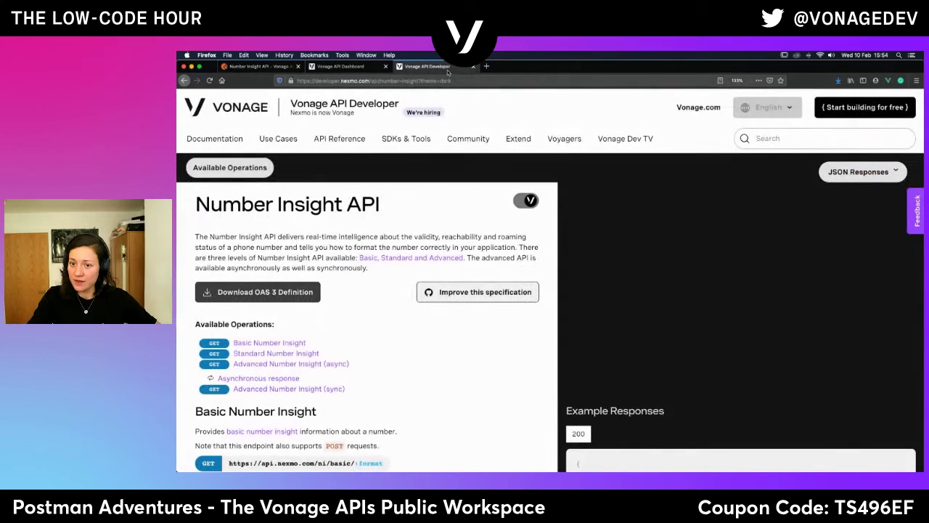
{"action": "left_click", "coordinate": [271, 68]}
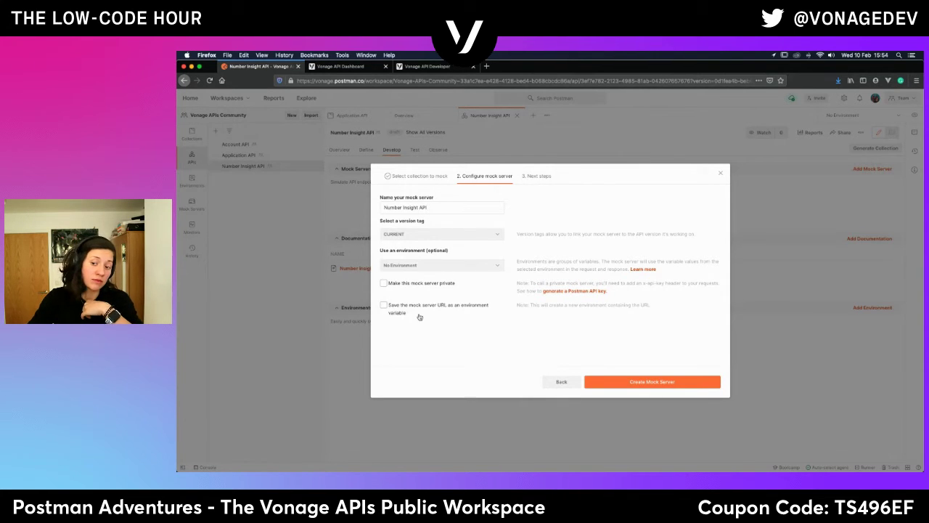
{"action": "left_click", "coordinate": [679, 385]}
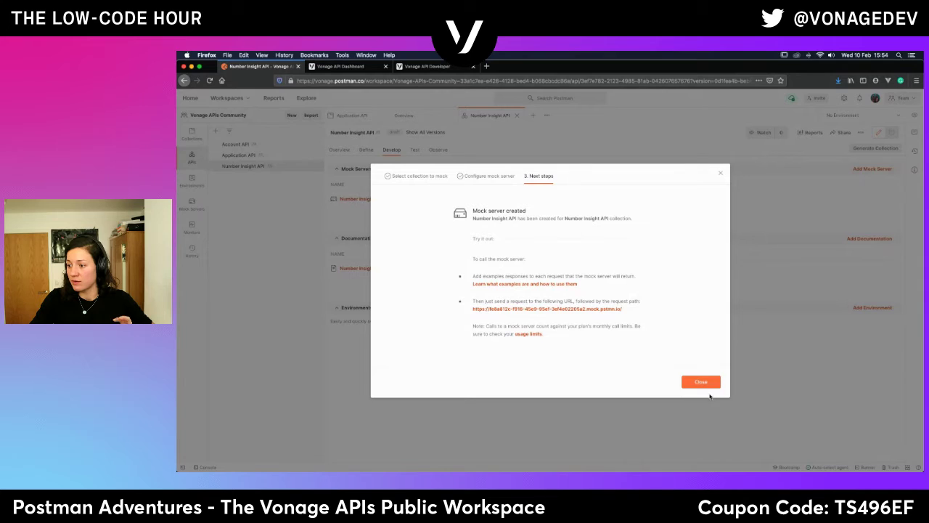
Validate the new Number Insight API mock server and copy its URL.
{"action": "left_click", "coordinate": [703, 384]}
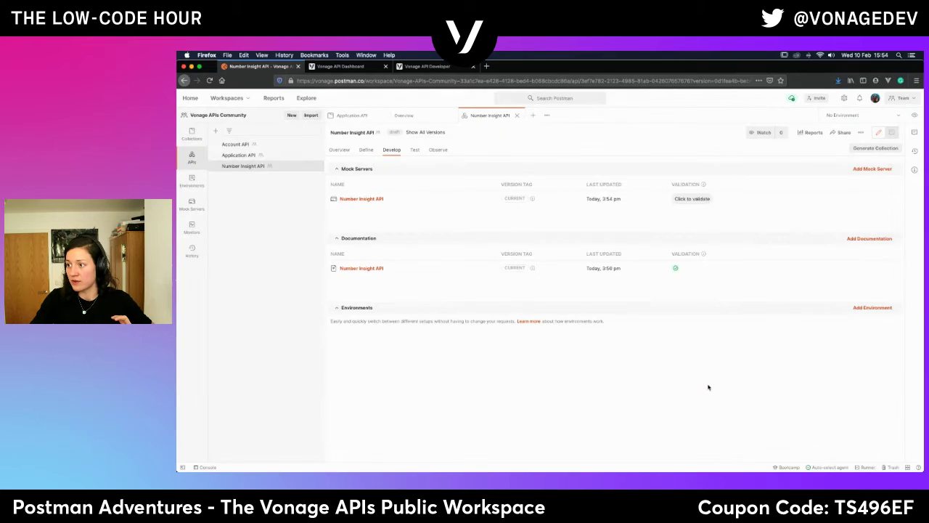
{"action": "left_click", "coordinate": [695, 200]}
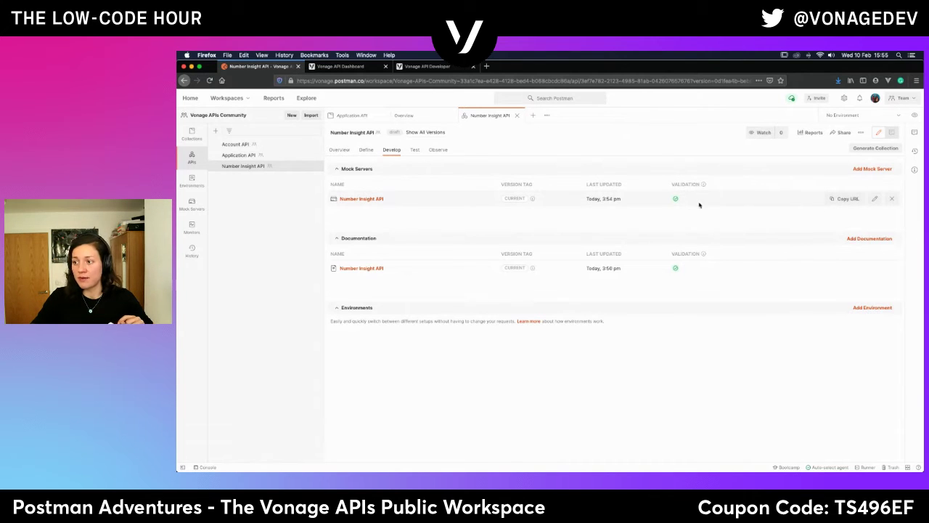
{"action": "left_click", "coordinate": [846, 201]}
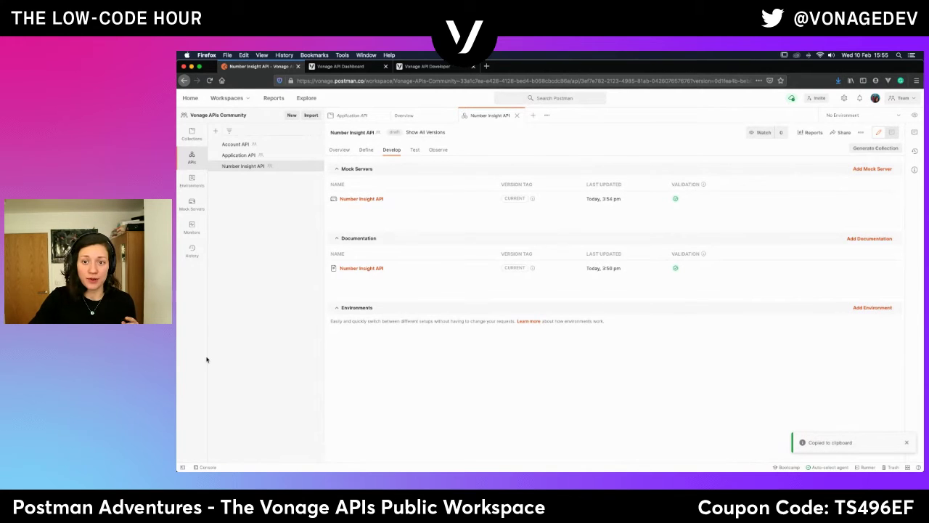
Browse the API's Test and Overview views, then show the workspace's collections list.
{"action": "left_click", "coordinate": [414, 149]}
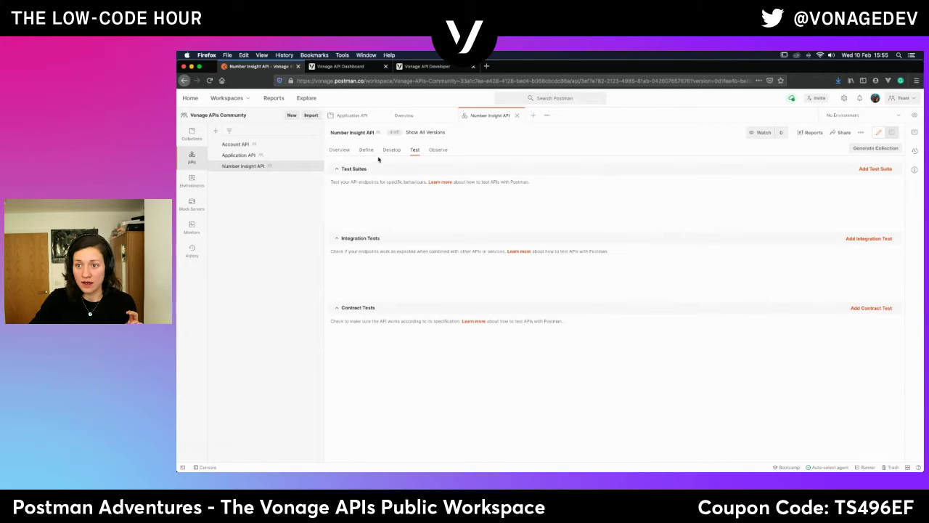
{"action": "left_click", "coordinate": [339, 149]}
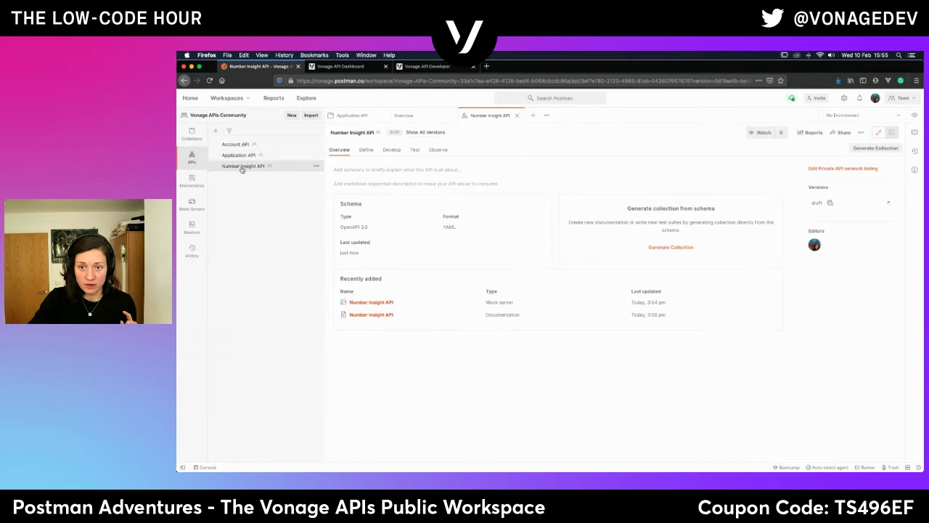
{"action": "left_click", "coordinate": [187, 133]}
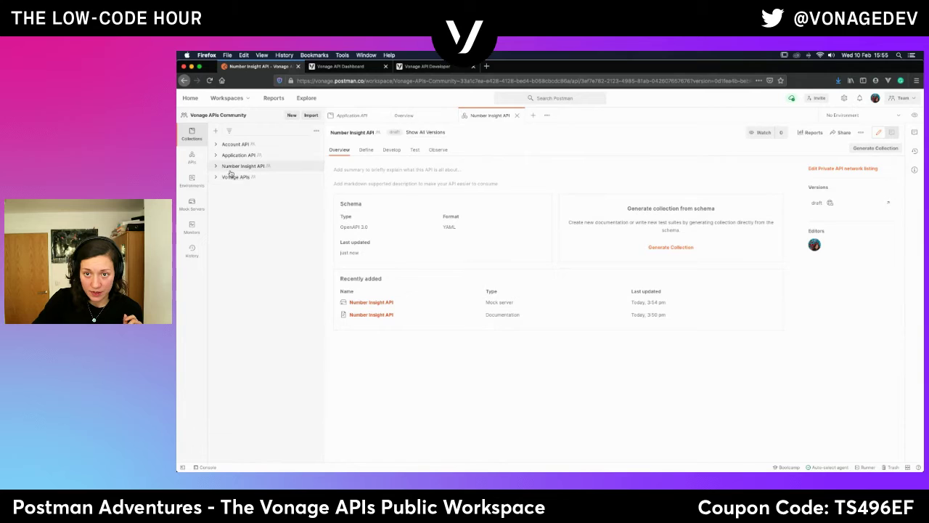
Expand the Number Insight API collection, then switch to the Vonage Number Insight API reference.
{"action": "left_click", "coordinate": [234, 167]}
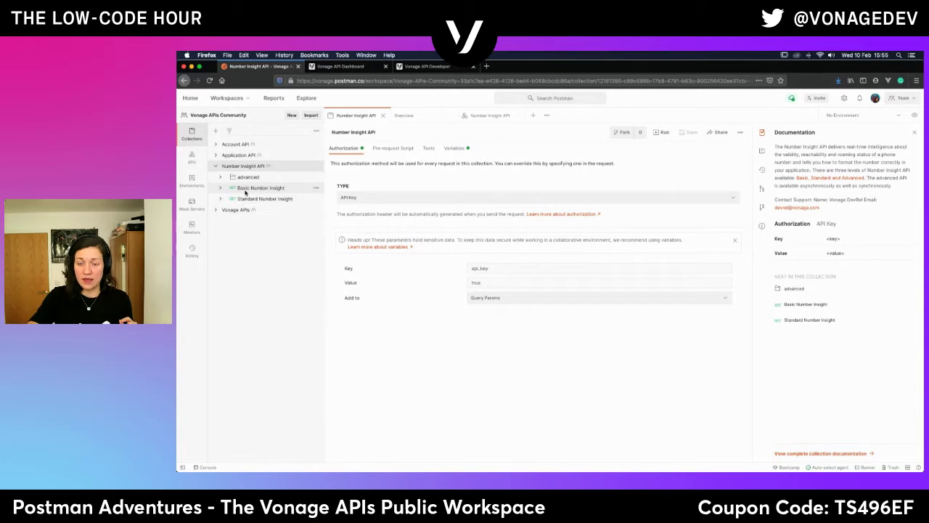
{"action": "left_click", "coordinate": [423, 67]}
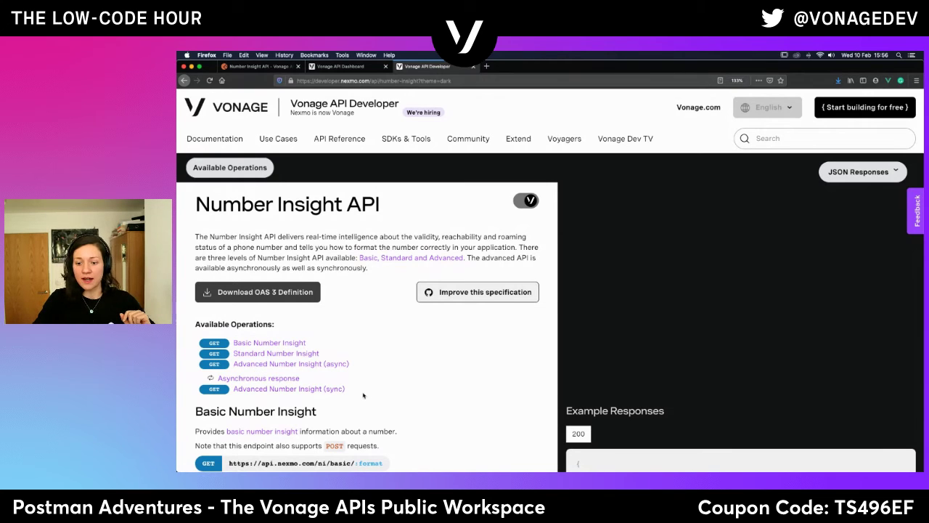
Scroll to Basic Number Insight's query parameters, glance at the dashboard credentials, and return to Postman.
{"action": "scroll", "coordinate": [379, 398], "scroll_direction": "down", "scroll_amount": 2}
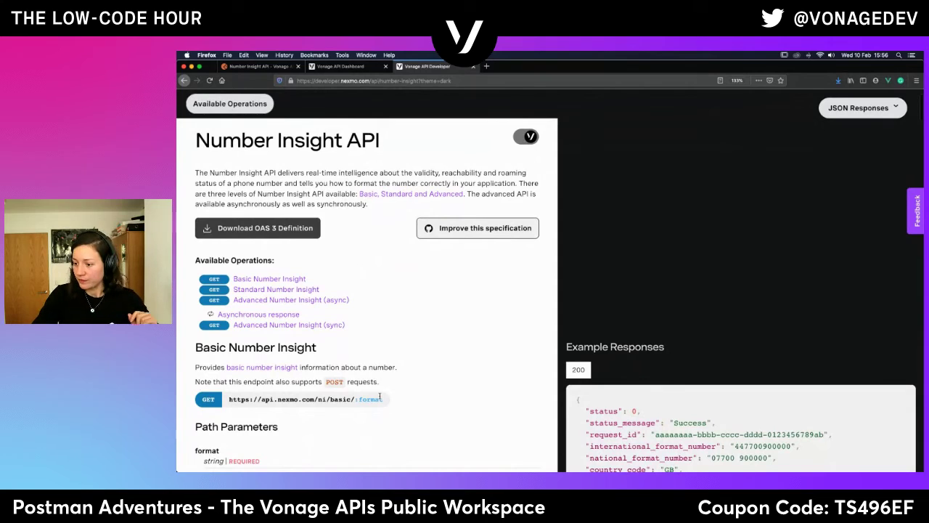
{"action": "scroll", "coordinate": [380, 398], "scroll_direction": "down", "scroll_amount": 1}
{"action": "scroll", "coordinate": [380, 398], "scroll_direction": "down", "scroll_amount": 5}
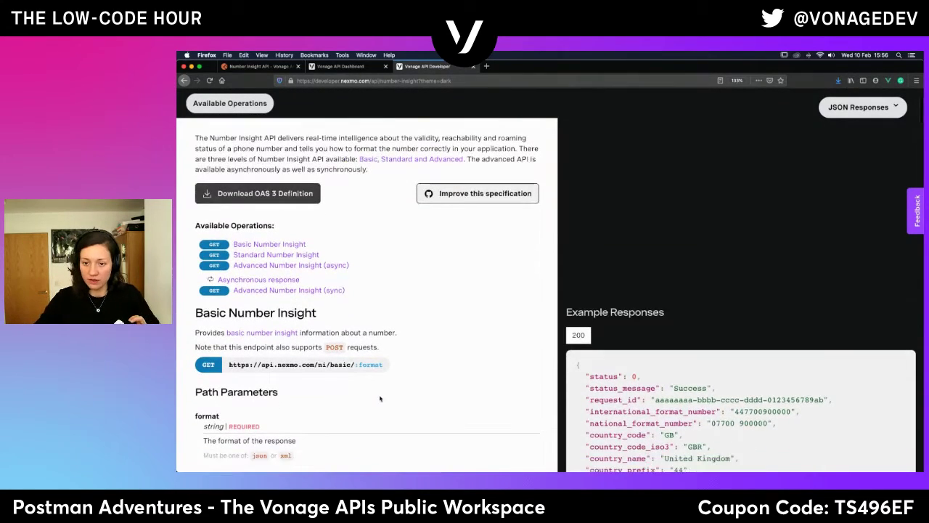
{"action": "scroll", "coordinate": [380, 397], "scroll_direction": "down", "scroll_amount": 2}
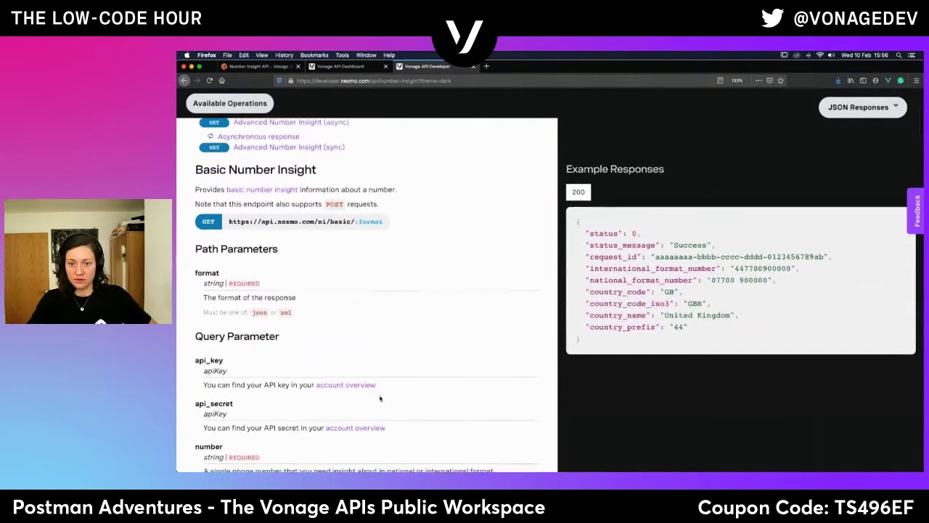
{"action": "left_click", "coordinate": [352, 66]}
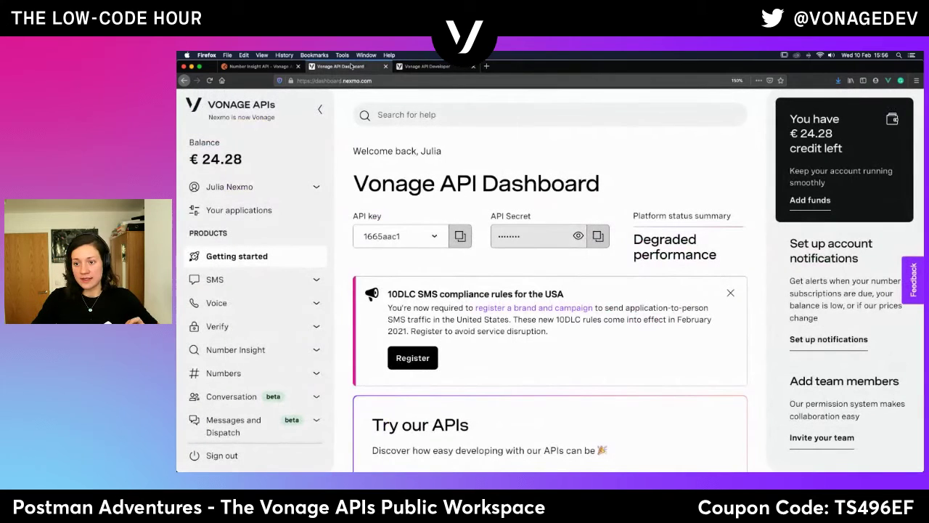
{"action": "left_click", "coordinate": [245, 66]}
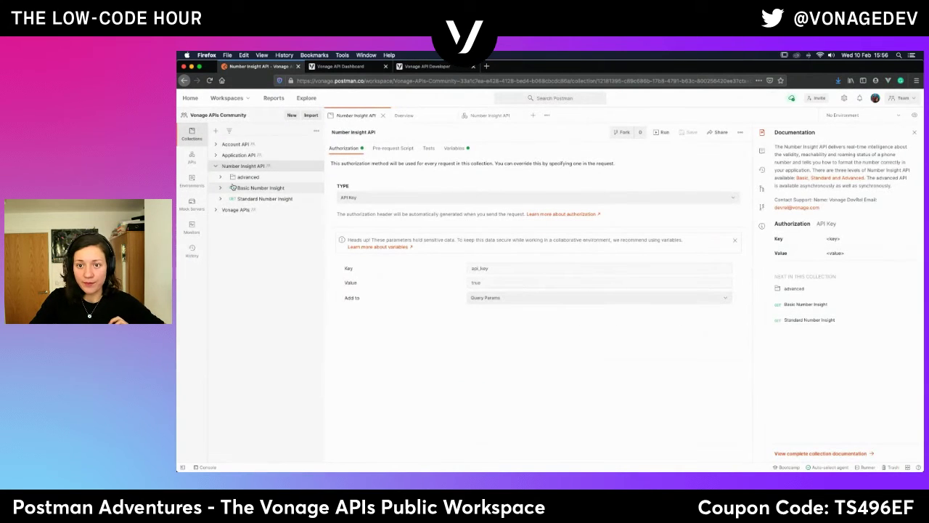
Open the Basic Number Insight request and inspect its api_key parameter's key and value.
{"action": "left_click", "coordinate": [254, 189]}
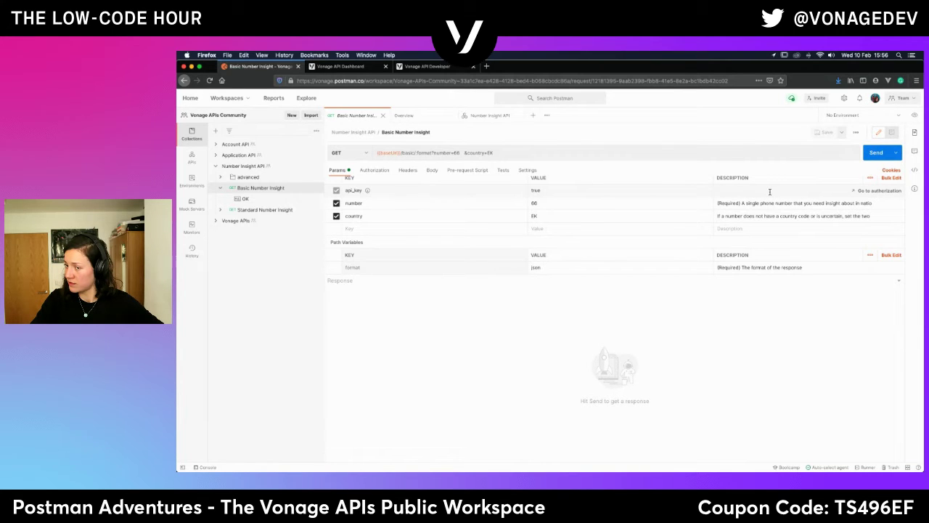
{"action": "left_click", "coordinate": [541, 190]}
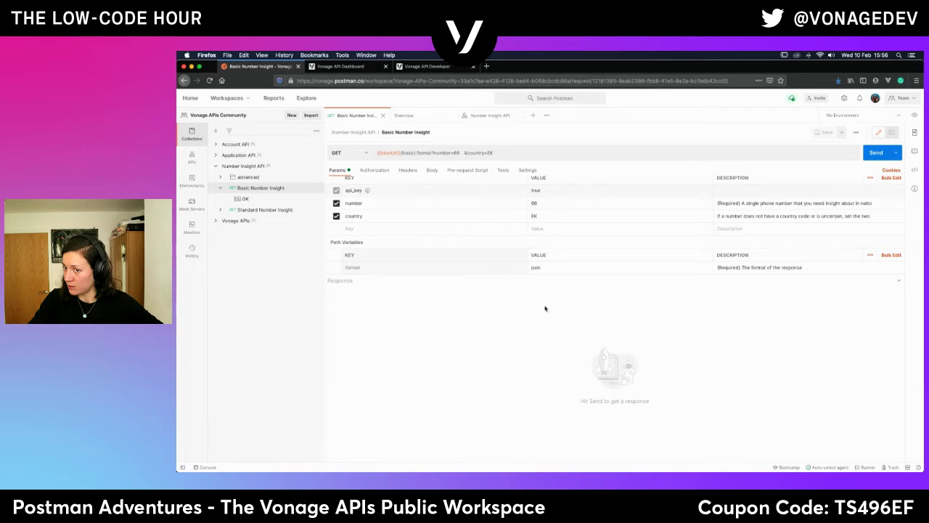
{"action": "left_click", "coordinate": [367, 191]}
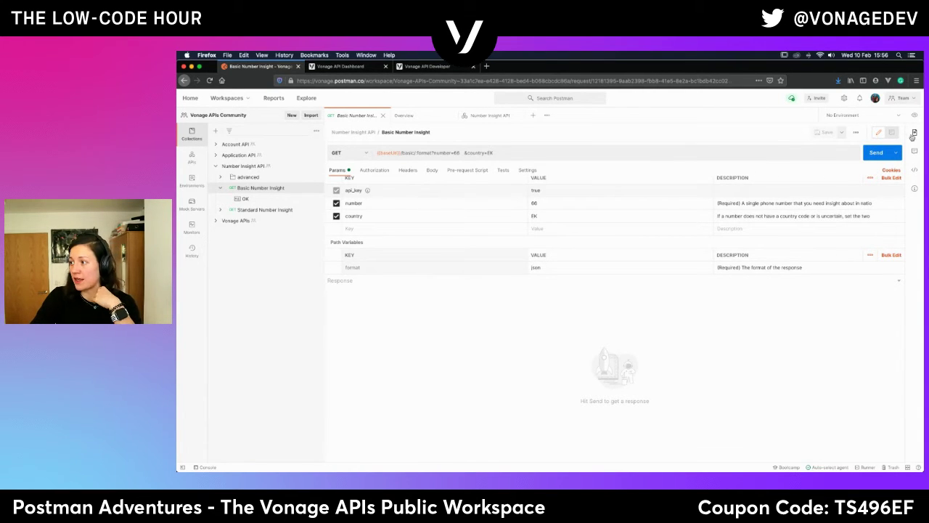
Read Basic Number Insight's documentation in a widened panel, then open its OK saved example.
{"action": "left_click", "coordinate": [913, 134]}
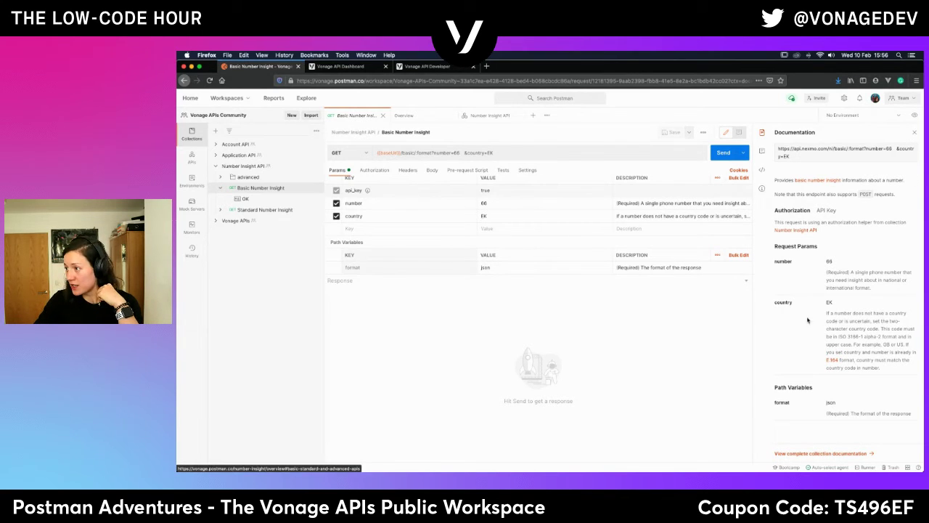
{"action": "left_click_drag", "start_coordinate": [751, 339], "coordinate": [608, 354]}
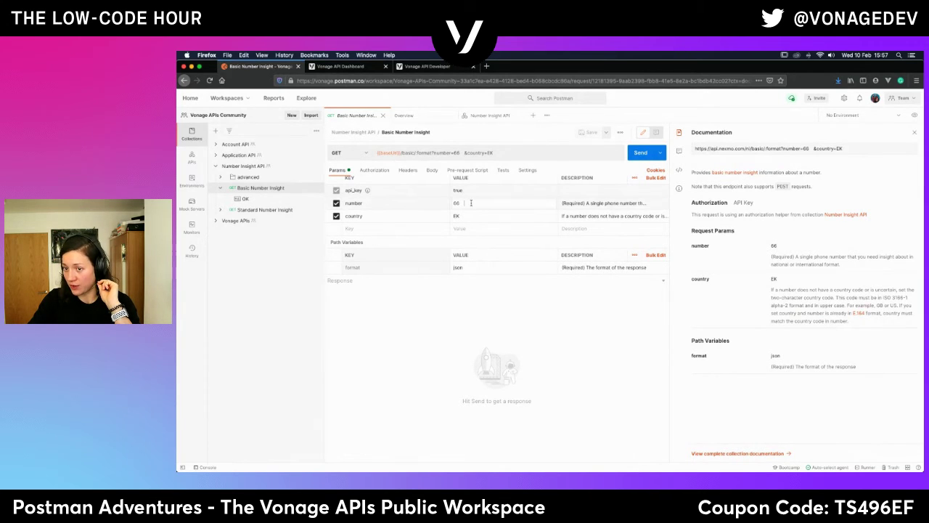
{"action": "left_click", "coordinate": [471, 203]}
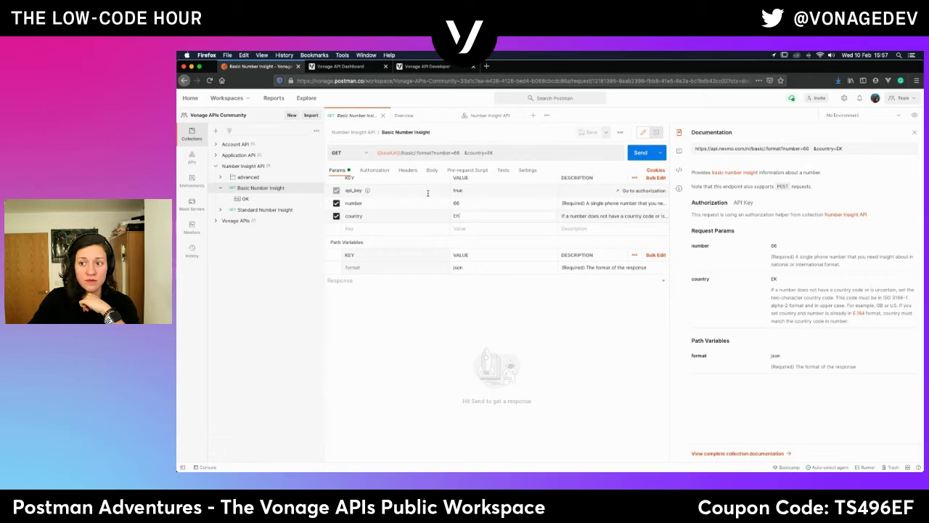
{"action": "left_click", "coordinate": [424, 152]}
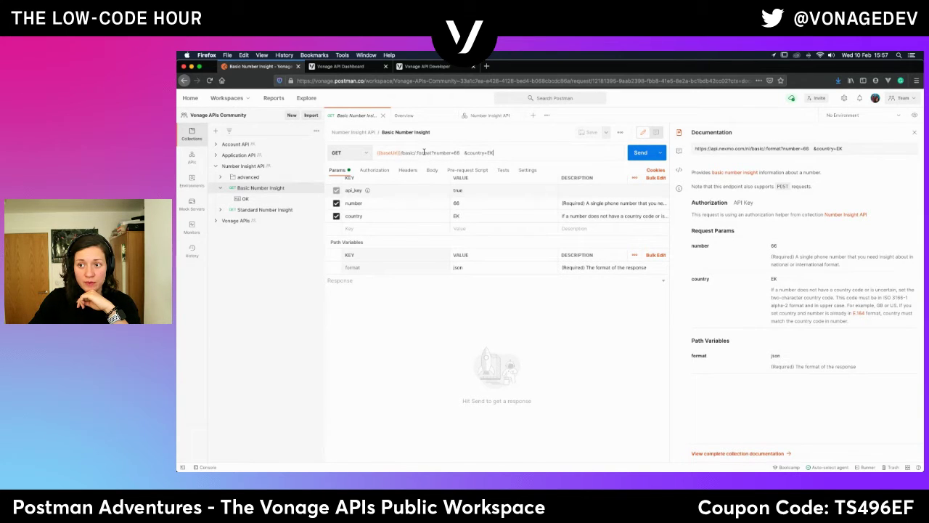
{"action": "left_click", "coordinate": [459, 273]}
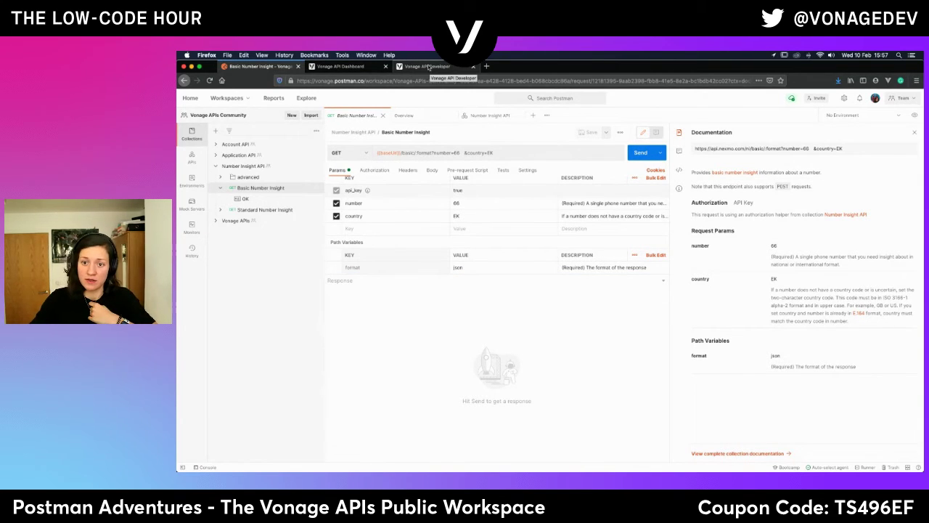
{"action": "left_click", "coordinate": [246, 199]}
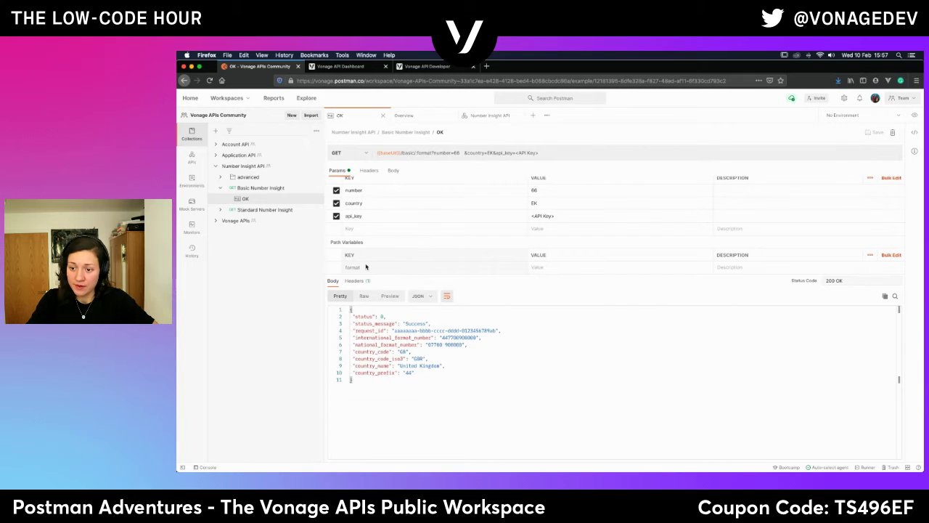
Inspect the OK example's params, headers and body, then return to the Basic Number Insight request.
{"action": "left_click", "coordinate": [533, 216]}
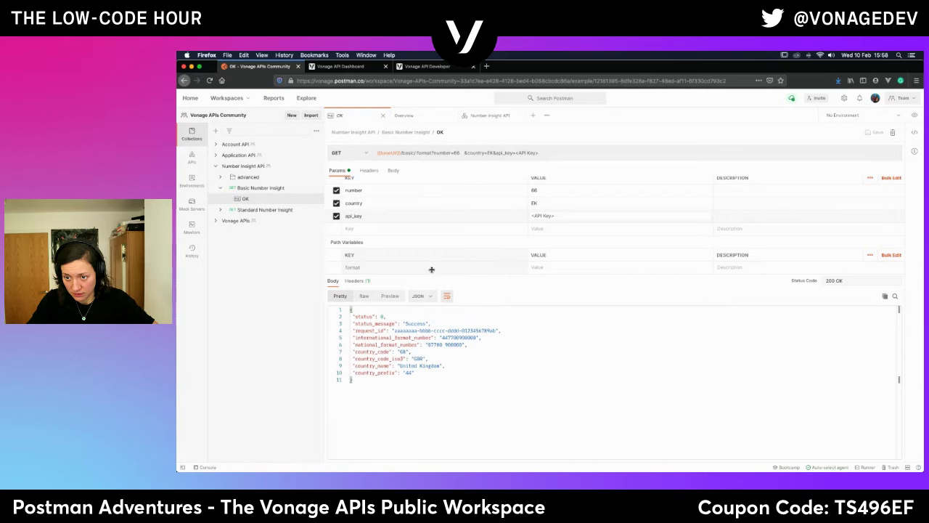
{"action": "scroll", "coordinate": [436, 266], "scroll_direction": "up", "scroll_amount": 1}
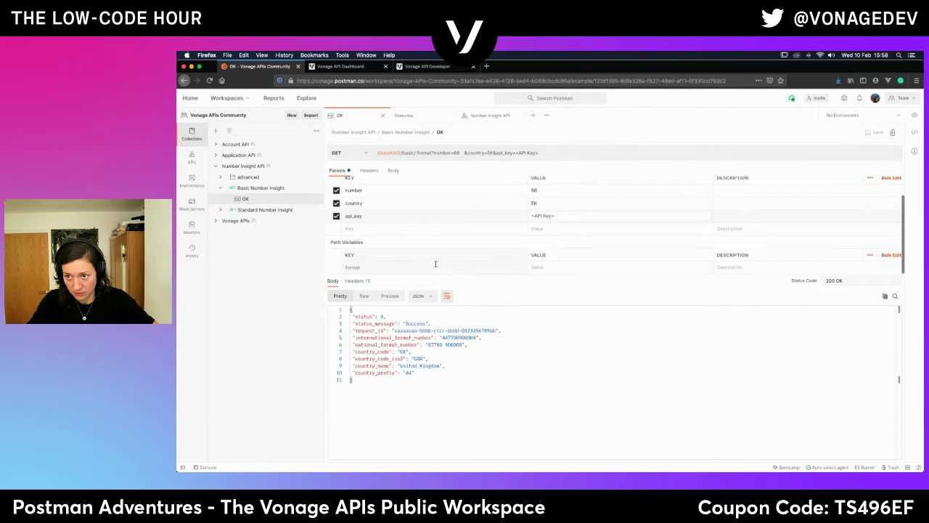
{"action": "scroll", "coordinate": [436, 263], "scroll_direction": "down", "scroll_amount": 1}
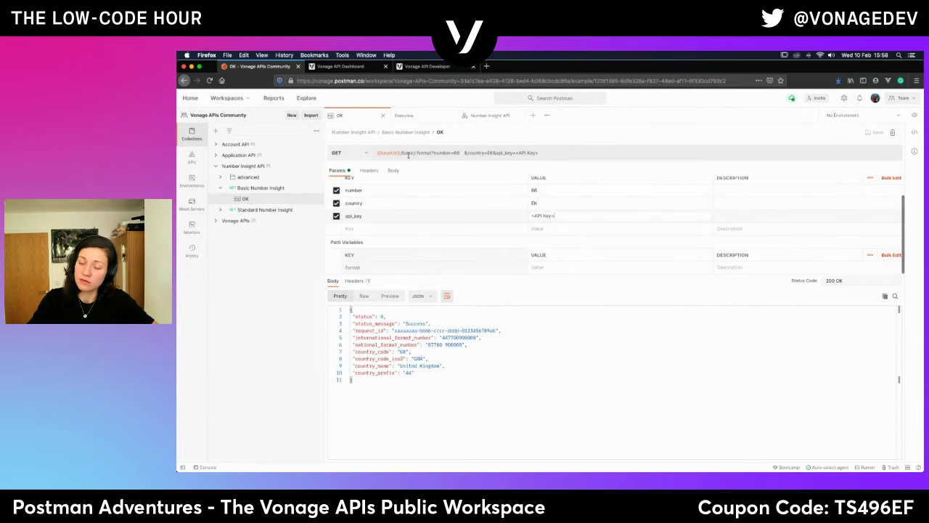
{"action": "left_click", "coordinate": [373, 169]}
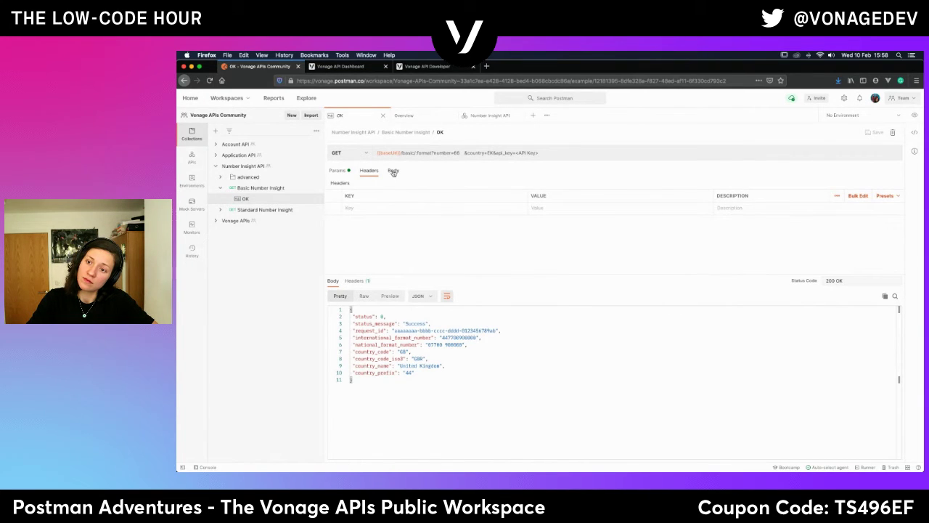
{"action": "left_click", "coordinate": [392, 171]}
{"action": "left_click", "coordinate": [337, 169]}
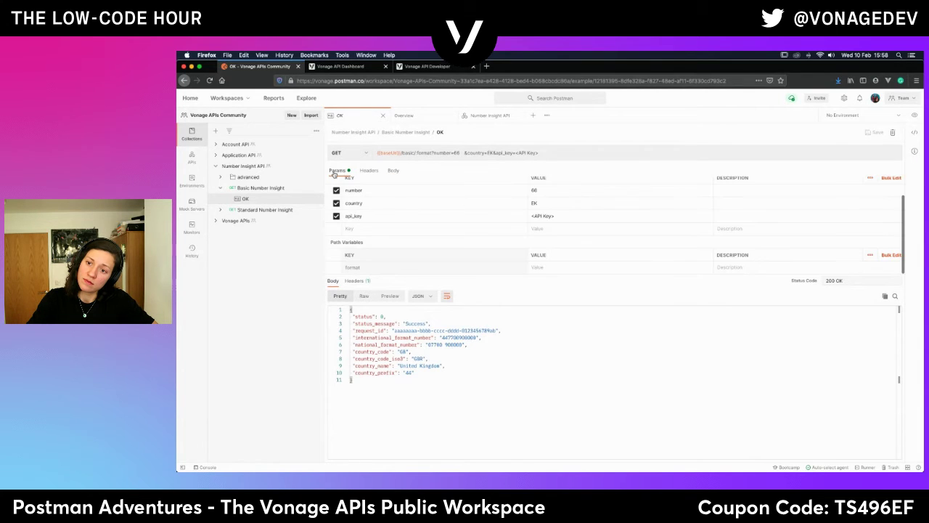
{"action": "left_click", "coordinate": [261, 188]}
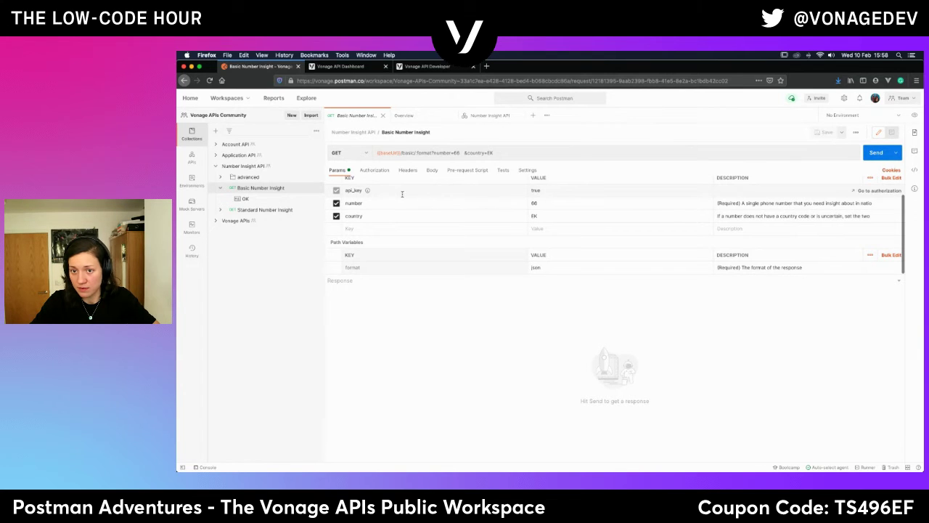
{"action": "double_click", "coordinate": [534, 190]}
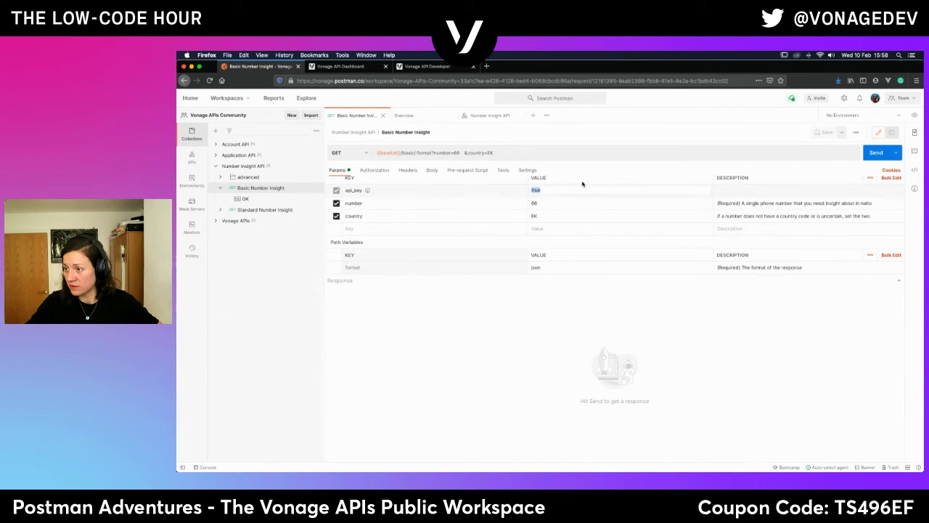
{"action": "left_click", "coordinate": [560, 190]}
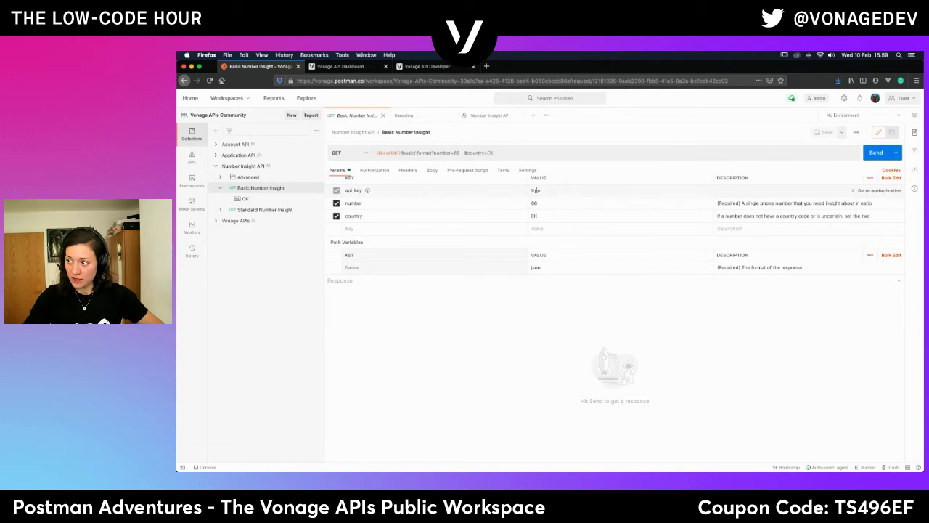
Inspect the api_key and format values, then view the Number Insight API collection's authorization.
{"action": "left_click", "coordinate": [535, 191]}
{"action": "double_click", "coordinate": [535, 190]}
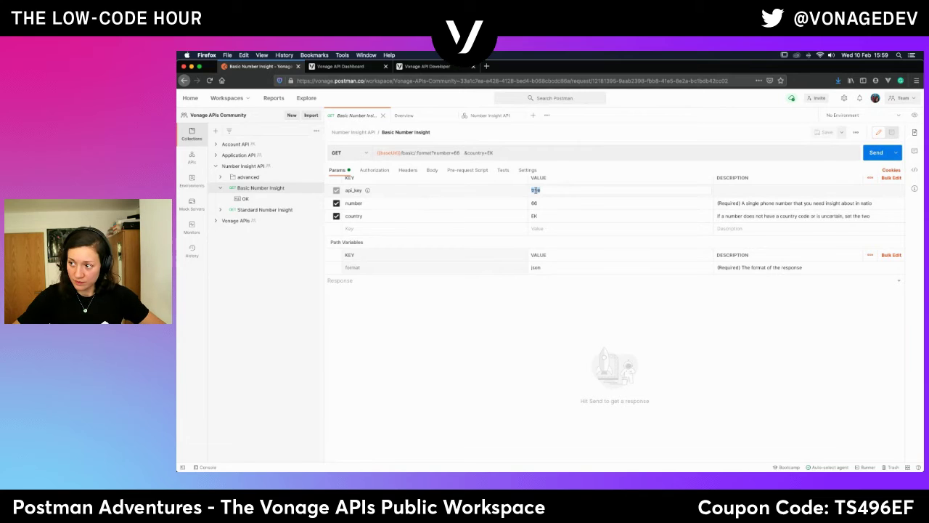
{"action": "left_click", "coordinate": [448, 369]}
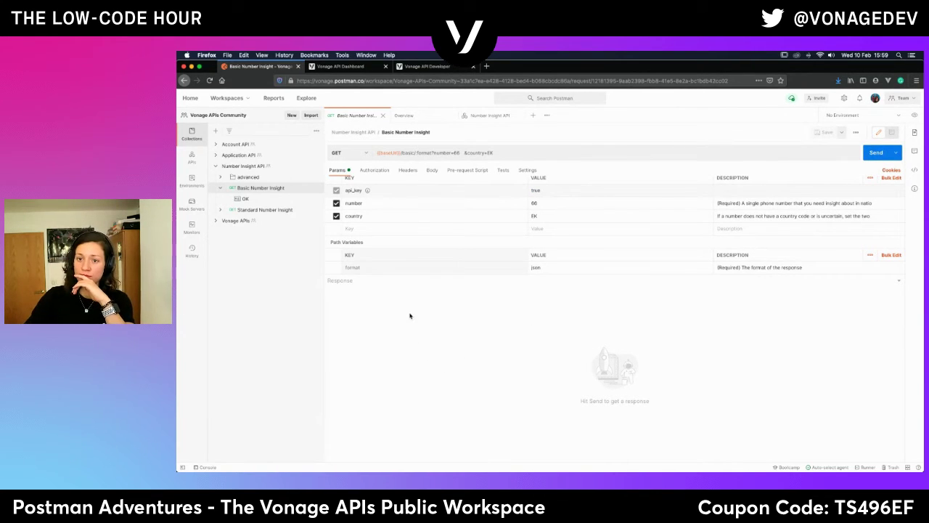
{"action": "left_click", "coordinate": [552, 268]}
{"action": "type", "text": "p"}
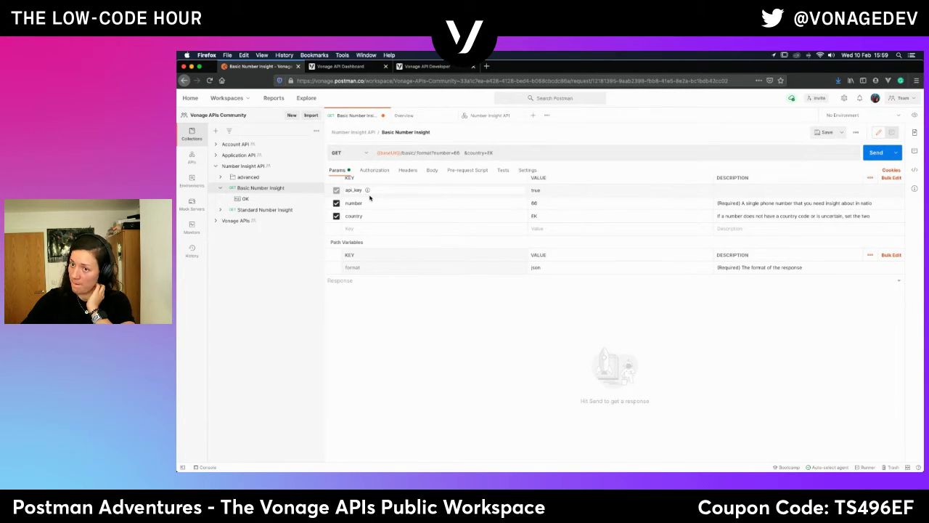
{"action": "left_click", "coordinate": [376, 170]}
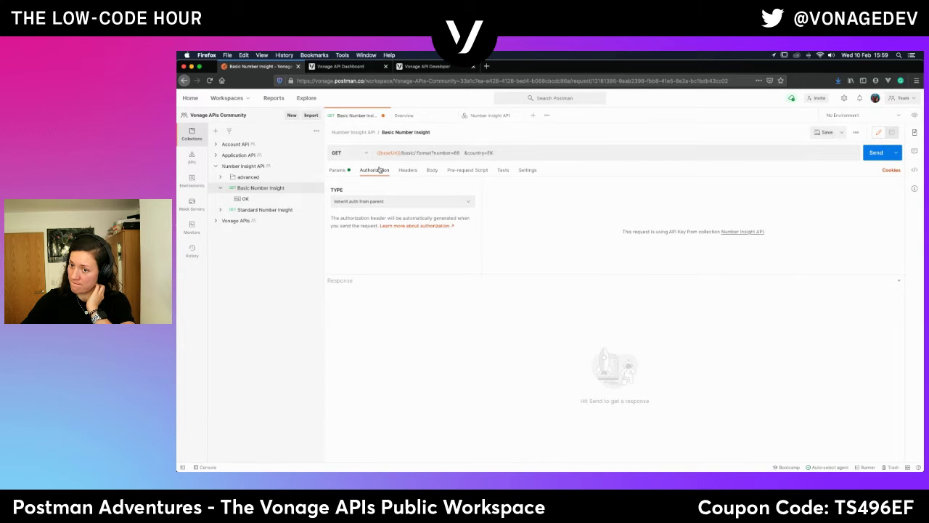
{"action": "left_click", "coordinate": [245, 166]}
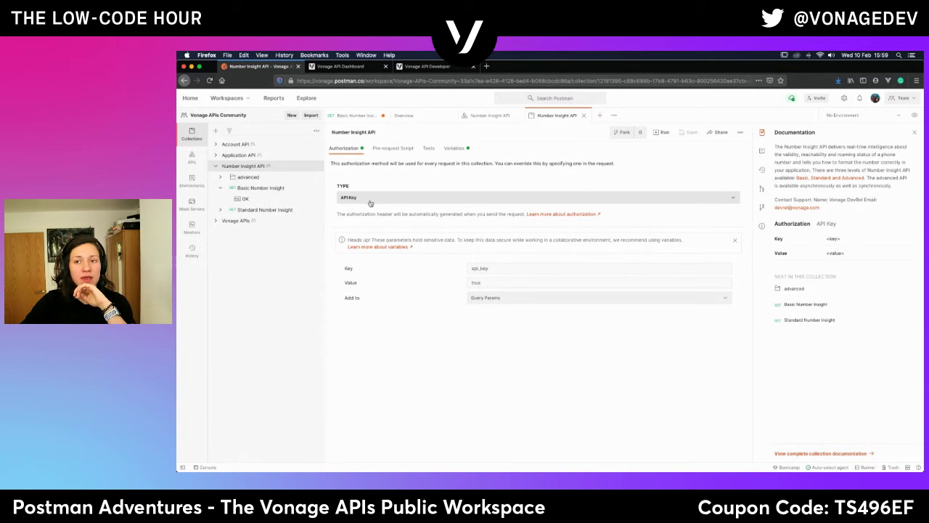
Review Basic Number Insight's api_key, api_secret, number and country query parameters, then return to Postman.
{"action": "left_click", "coordinate": [434, 67]}
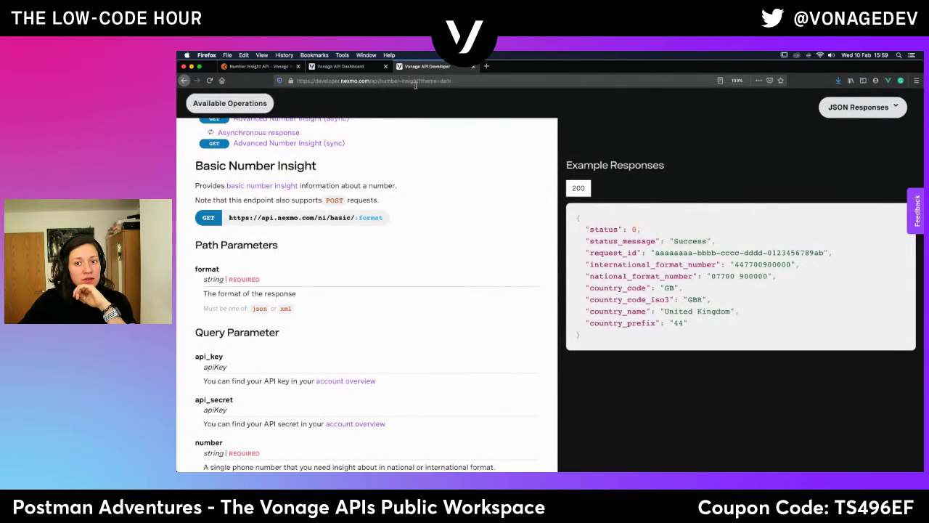
{"action": "scroll", "coordinate": [328, 291], "scroll_direction": "up", "scroll_amount": 5}
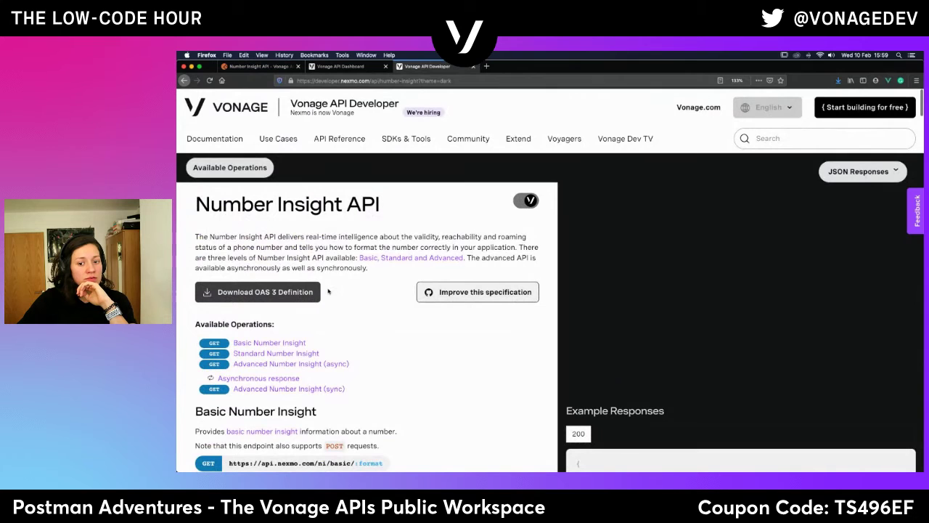
{"action": "scroll", "coordinate": [328, 291], "scroll_direction": "down", "scroll_amount": 5}
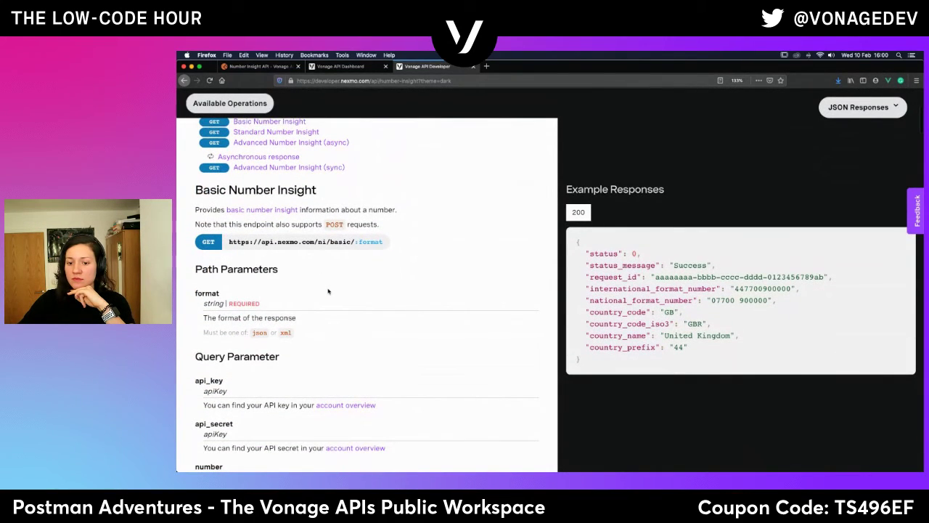
{"action": "scroll", "coordinate": [328, 291], "scroll_direction": "down", "scroll_amount": 3}
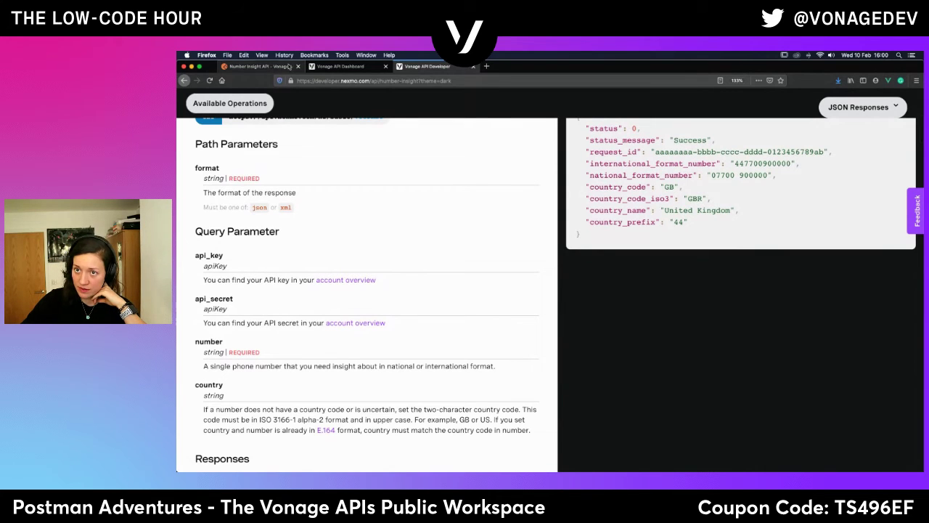
{"action": "left_click", "coordinate": [273, 66]}
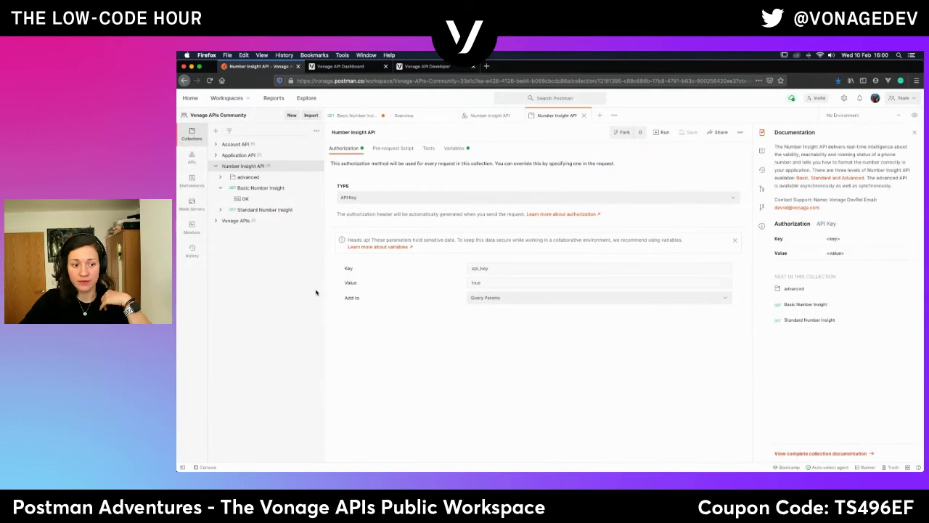
Set the collection's authorization to No Auth and view its variables, showing only baseUrl.
{"action": "left_click", "coordinate": [393, 203]}
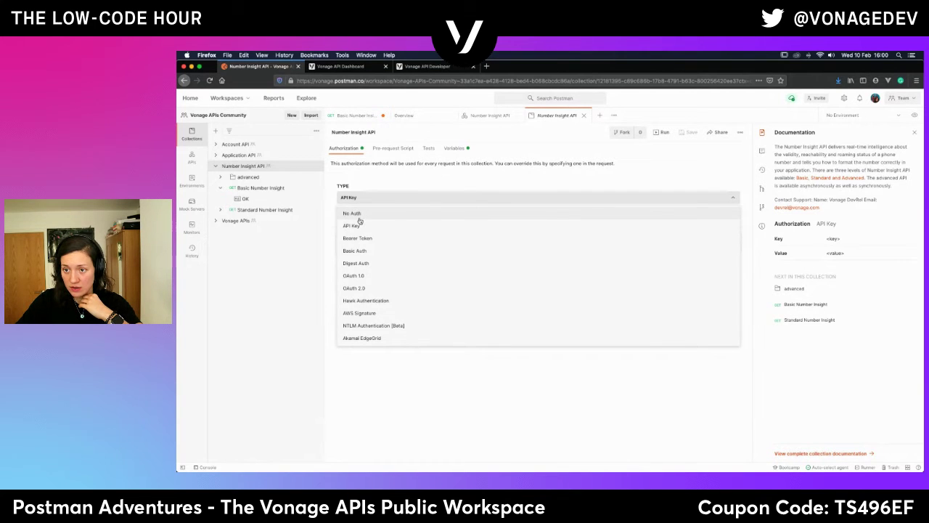
{"action": "left_click", "coordinate": [358, 213]}
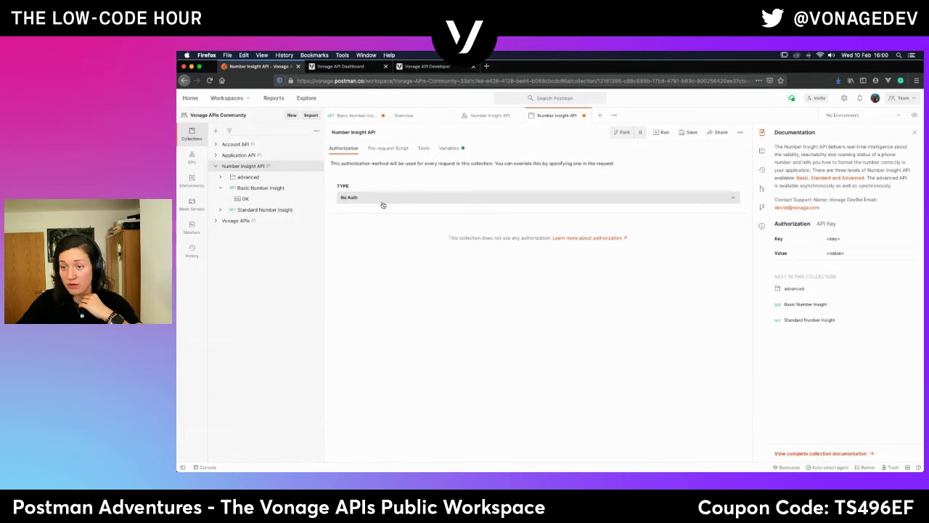
{"action": "left_click", "coordinate": [447, 148]}
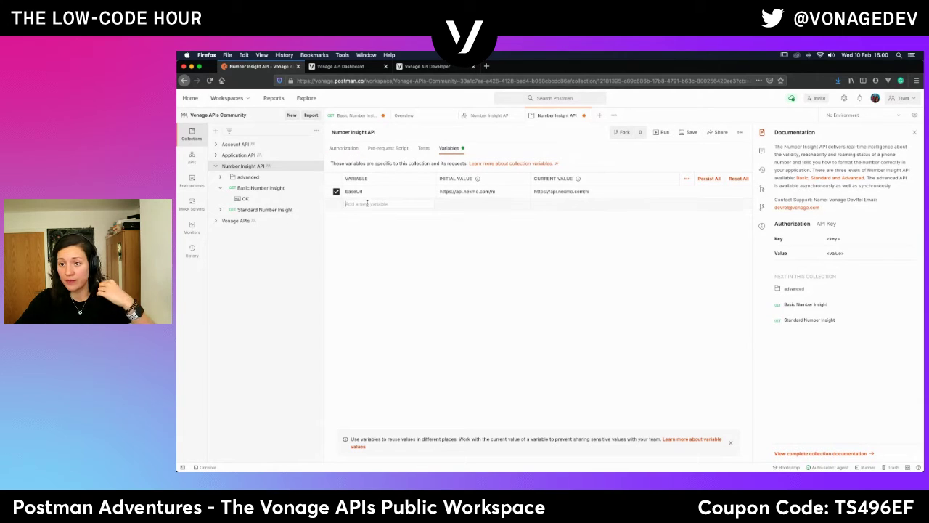
Name the two new collection variables api_key and api_secret.
{"action": "type", "text": "api_key"}
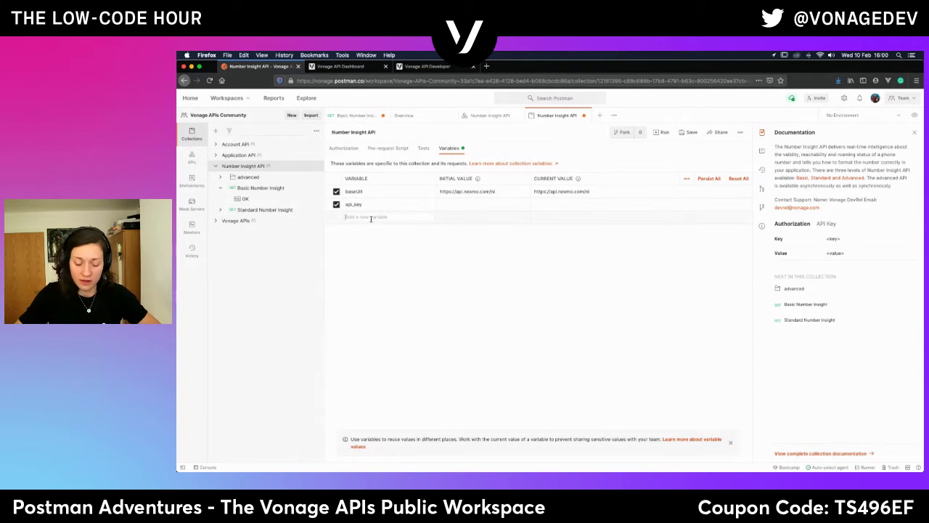
{"action": "left_click", "coordinate": [371, 217]}
{"action": "type", "text": "api_secret"}
Set their initial values to 'Your Vonage API key' and 'Your Vonage API secret'.
{"action": "left_click", "coordinate": [466, 205]}
{"action": "type", "text": "Your"}
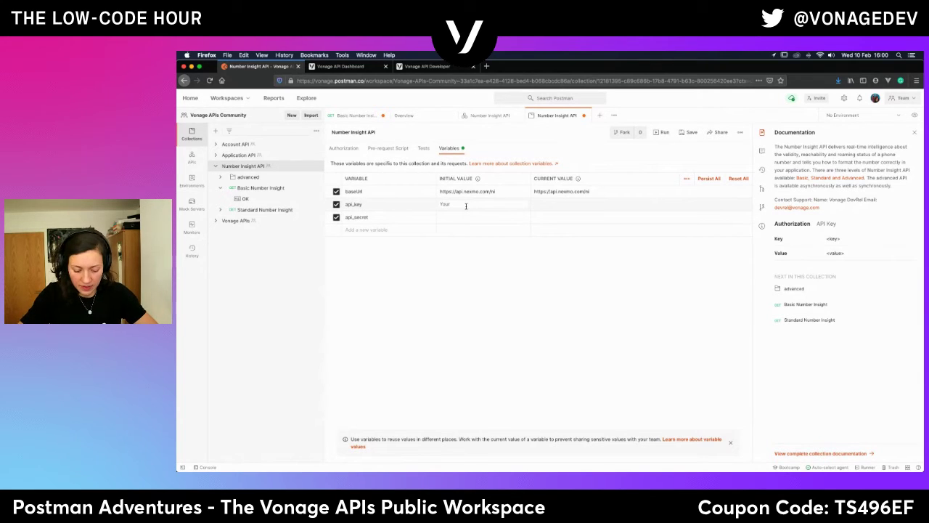
{"action": "type", "text": " API"}
{"action": "key", "text": "BackSpace"}
{"action": "key", "text": "BackSpace"}
{"action": "type", "text": "Vonage API key"}
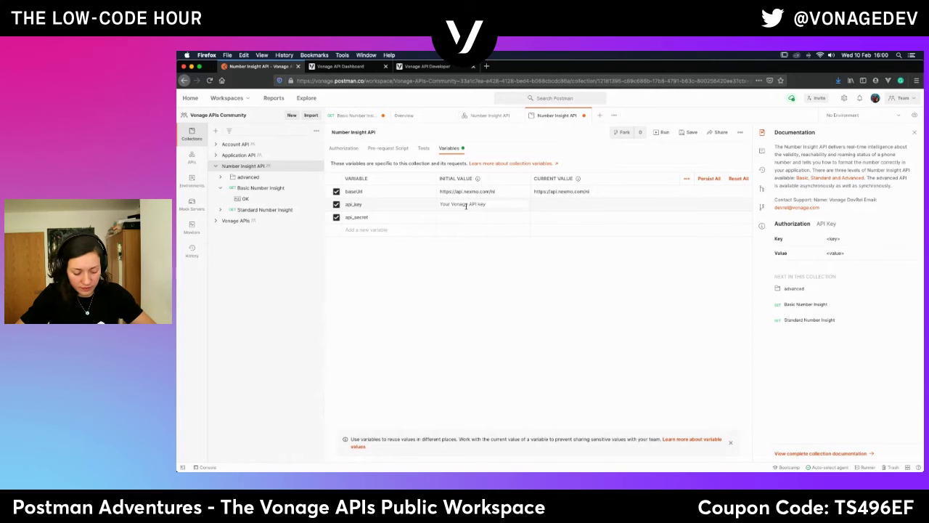
{"action": "key", "text": "super+a"}
{"action": "key", "text": "super+c"}
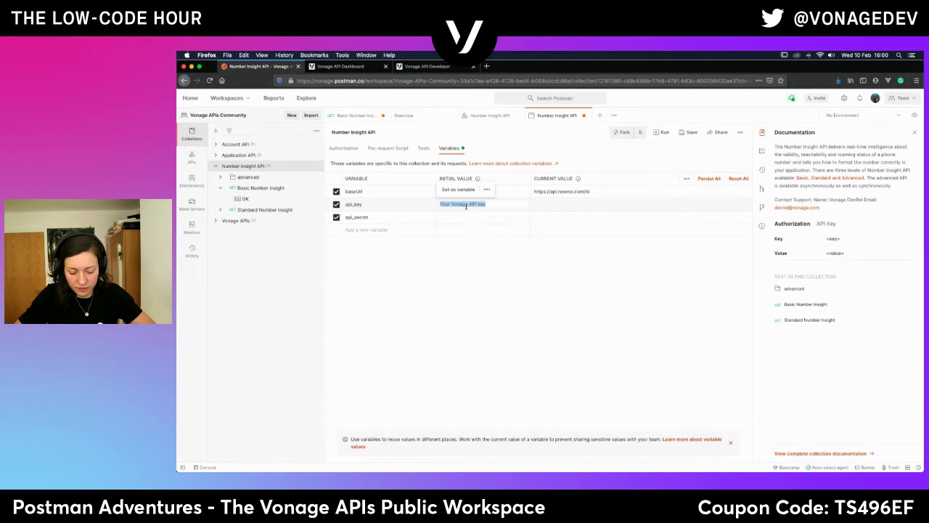
{"action": "left_click", "coordinate": [453, 217]}
{"action": "key", "text": "super+v"}
{"action": "double_click", "coordinate": [483, 216]}
{"action": "type", "text": "secret"}
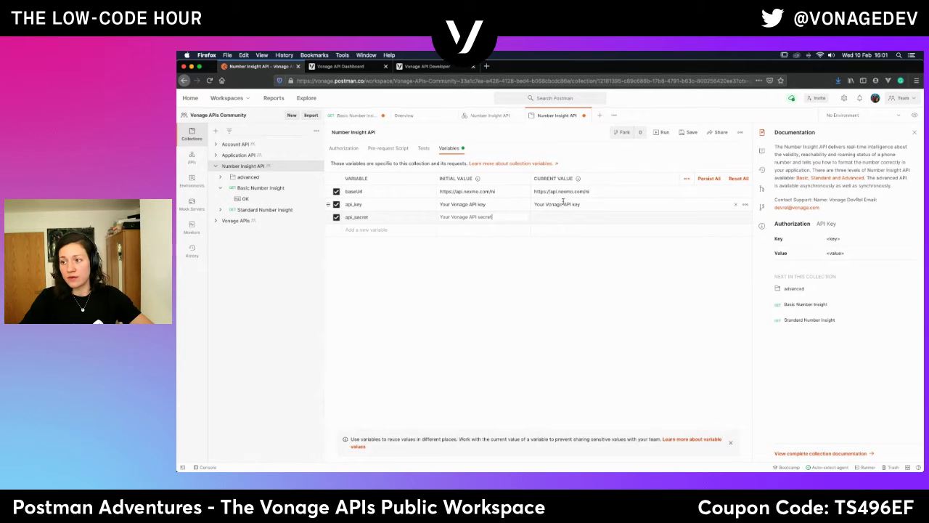
{"action": "left_click", "coordinate": [563, 215]}
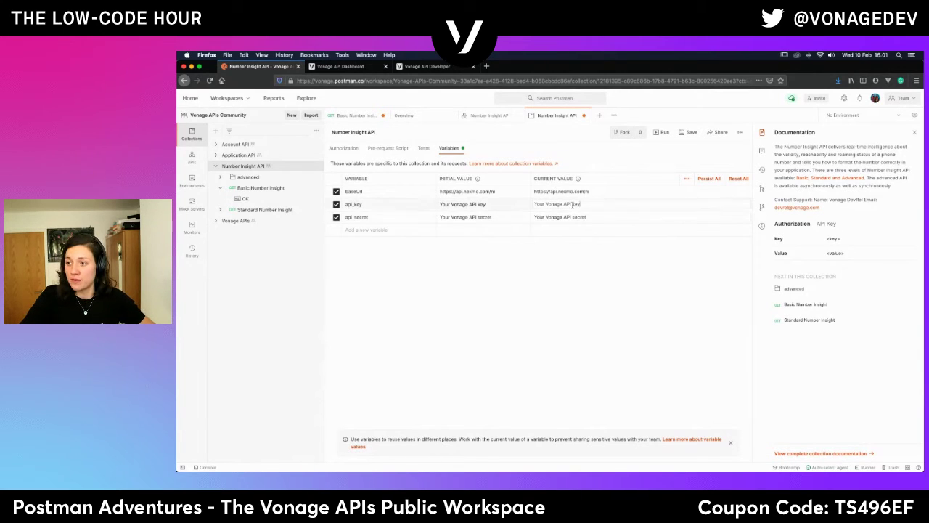
Replace api_key's current value with the account's real API key from the Vonage Dashboard.
{"action": "left_click", "coordinate": [336, 68]}
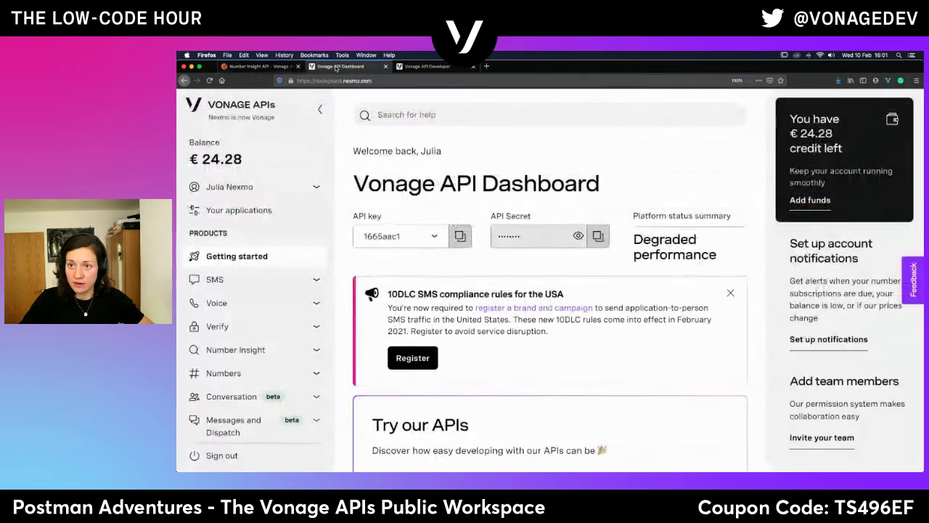
{"action": "left_click", "coordinate": [460, 237]}
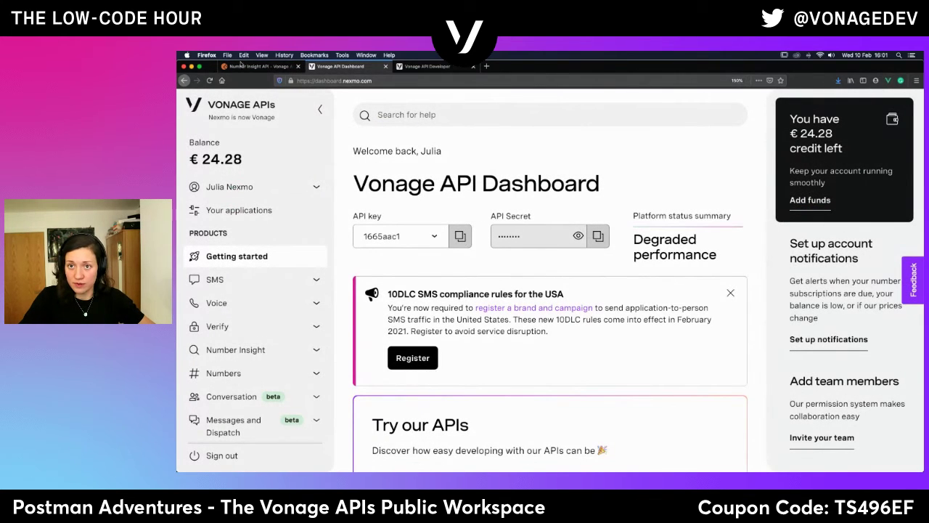
{"action": "left_click", "coordinate": [259, 66]}
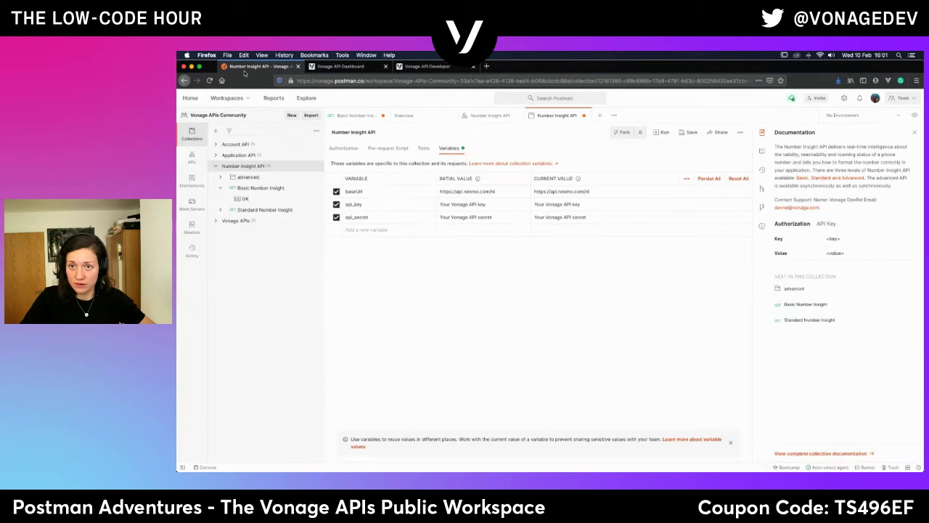
{"action": "triple_click", "coordinate": [569, 204]}
{"action": "key", "text": "ctrl+v"}
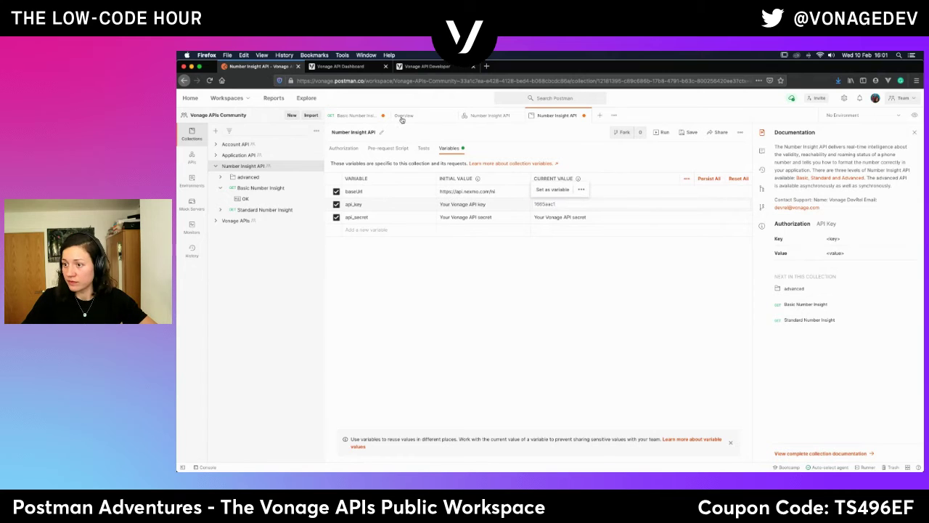
Replace api_secret's current value with the account's real API secret, then reopen Basic Number Insight.
{"action": "left_click", "coordinate": [346, 67]}
{"action": "left_click", "coordinate": [598, 235]}
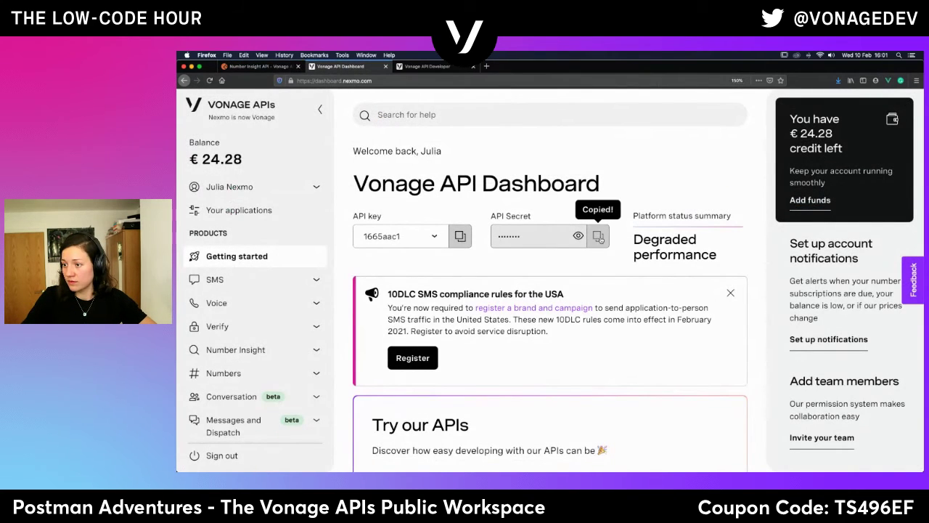
{"action": "left_click", "coordinate": [253, 66]}
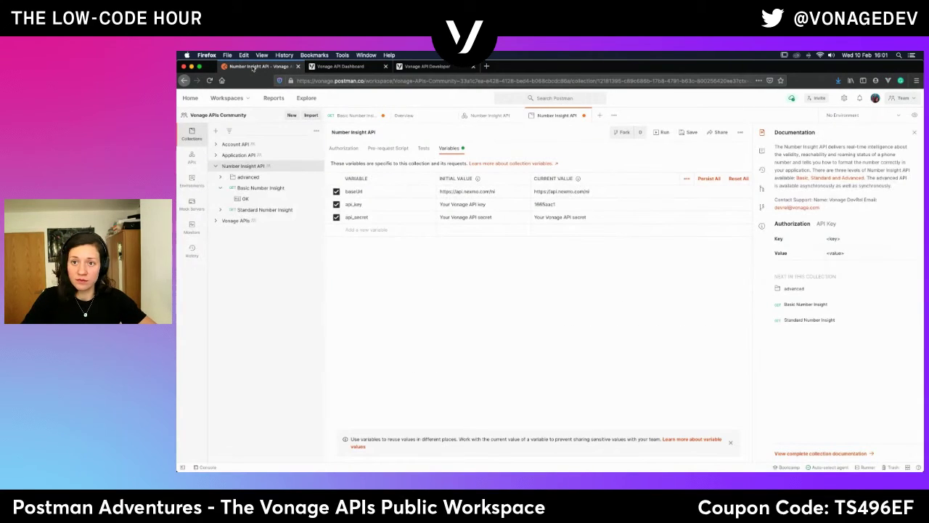
{"action": "triple_click", "coordinate": [567, 216]}
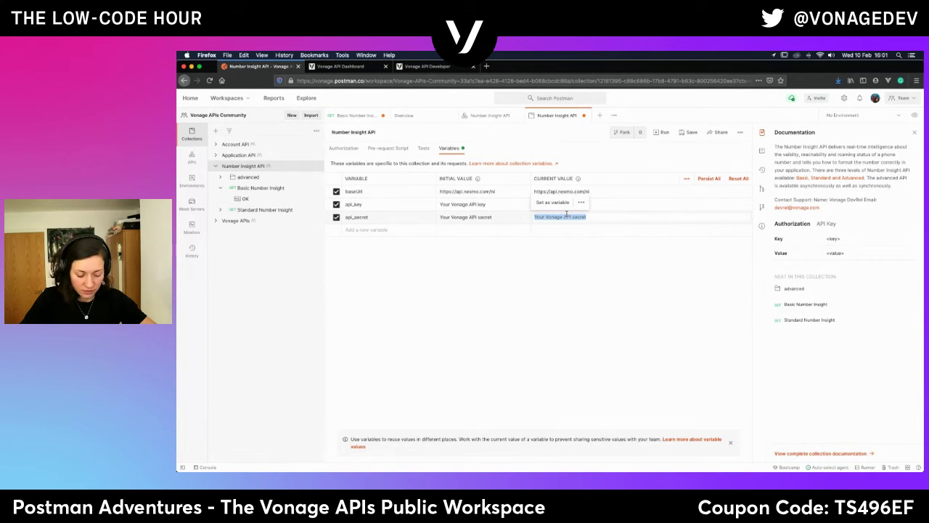
{"action": "key", "text": "ctrl+v"}
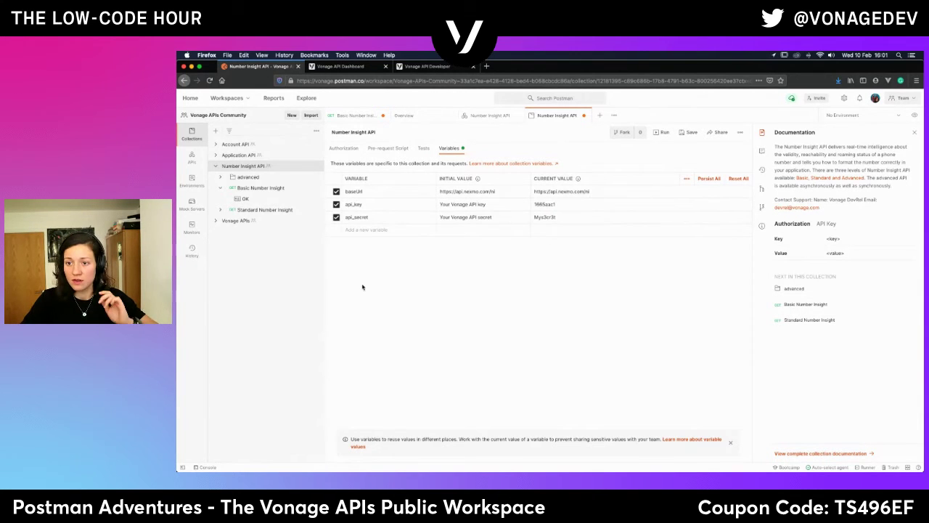
{"action": "left_click", "coordinate": [261, 187]}
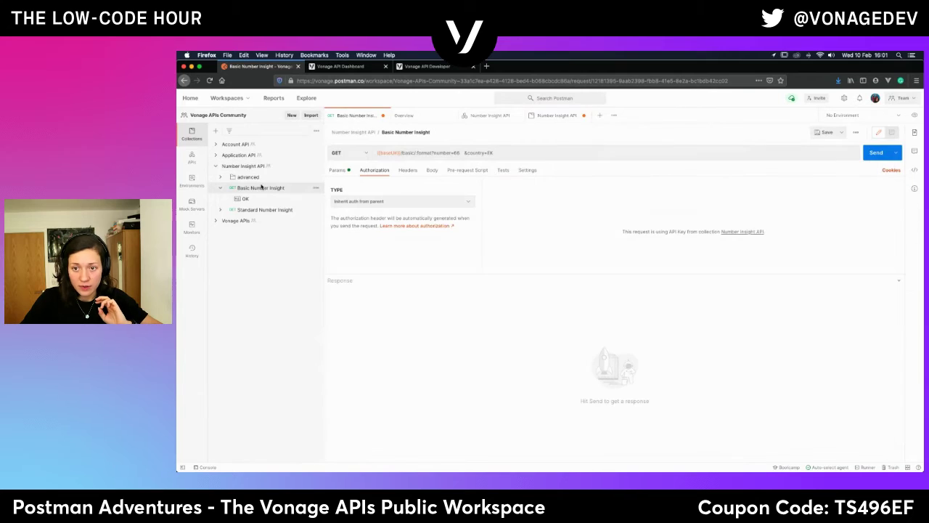
Show Basic Number Insight's query parameters and inspect the api_key value field.
{"action": "left_click", "coordinate": [333, 169]}
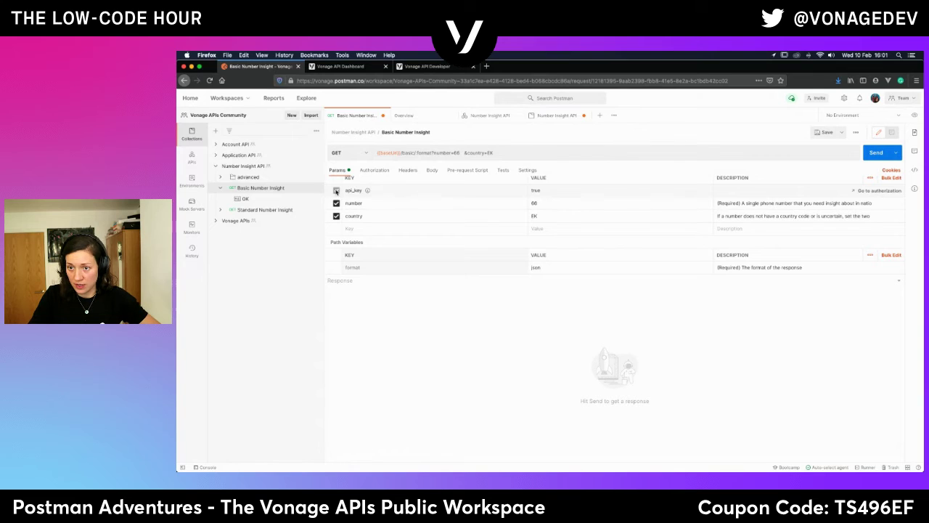
{"action": "left_click", "coordinate": [559, 189]}
{"action": "left_click", "coordinate": [336, 191]}
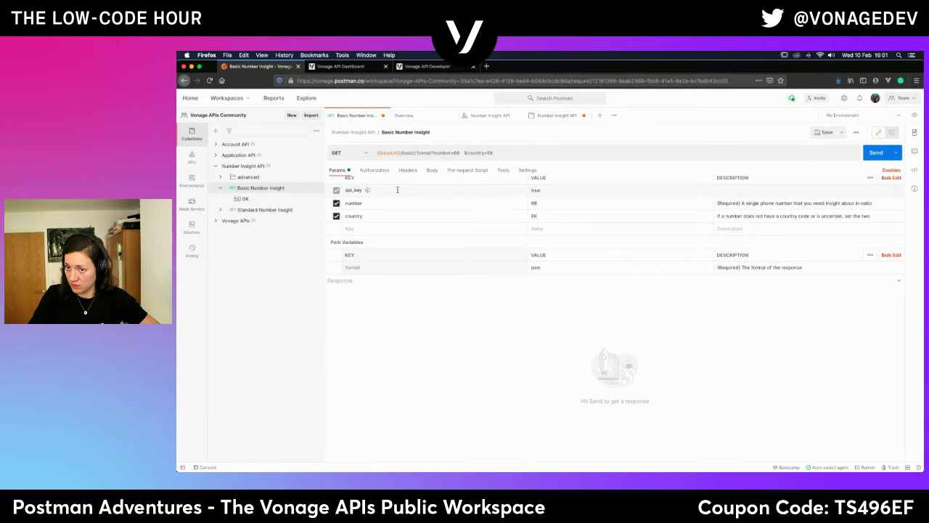
{"action": "right_click", "coordinate": [891, 191]}
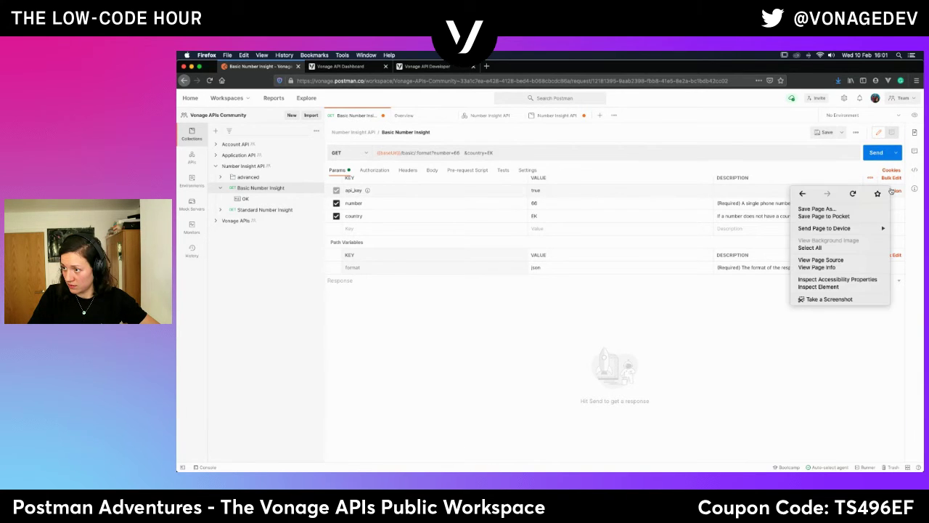
{"action": "left_click", "coordinate": [670, 191]}
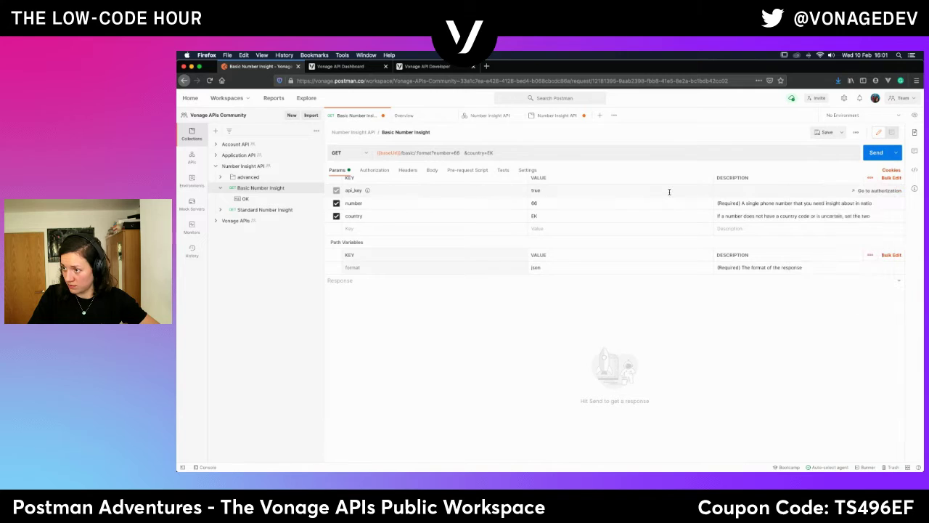
Check the collection's empty pre-request script and No Auth authorization, then return to the request.
{"action": "left_click", "coordinate": [866, 191]}
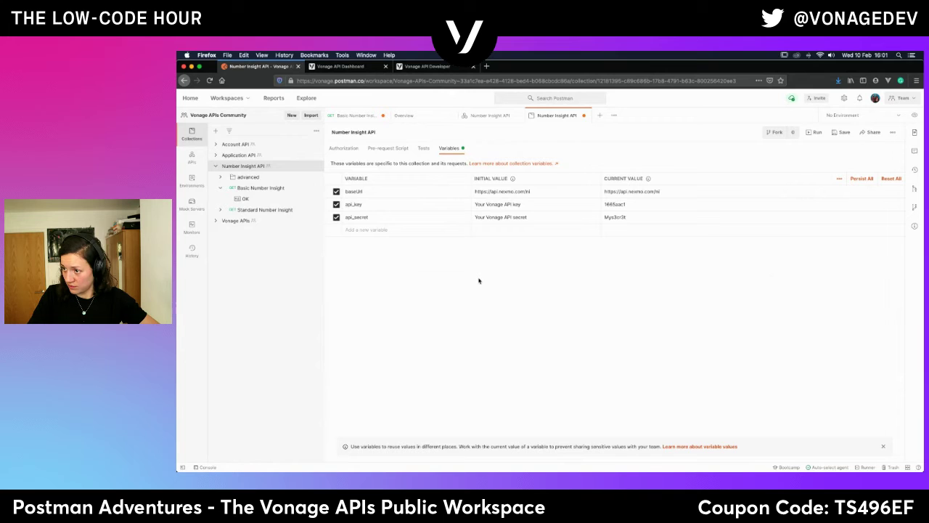
{"action": "left_click", "coordinate": [388, 149]}
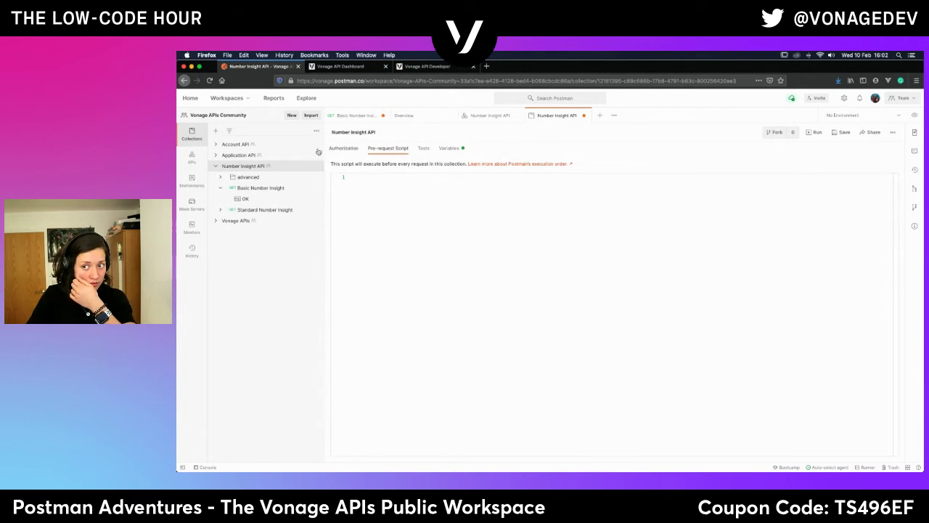
{"action": "left_click", "coordinate": [346, 149]}
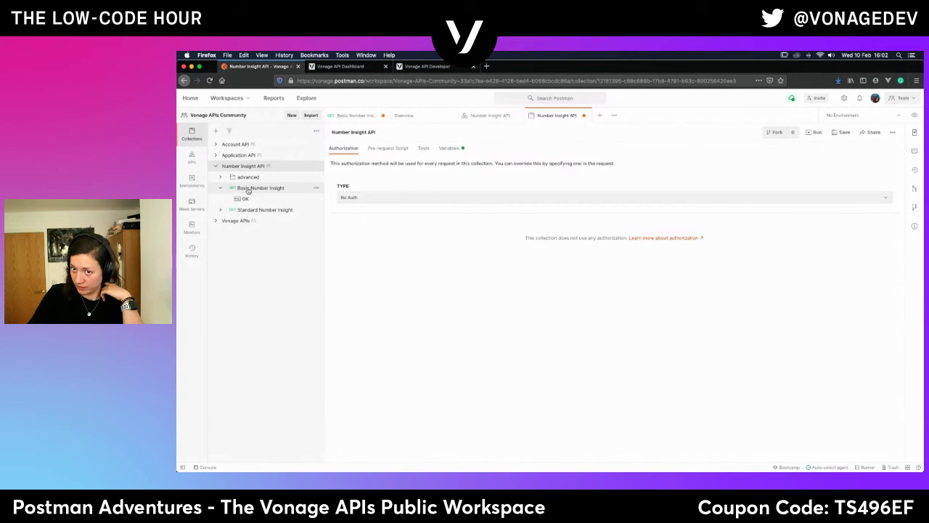
{"action": "left_click", "coordinate": [251, 189]}
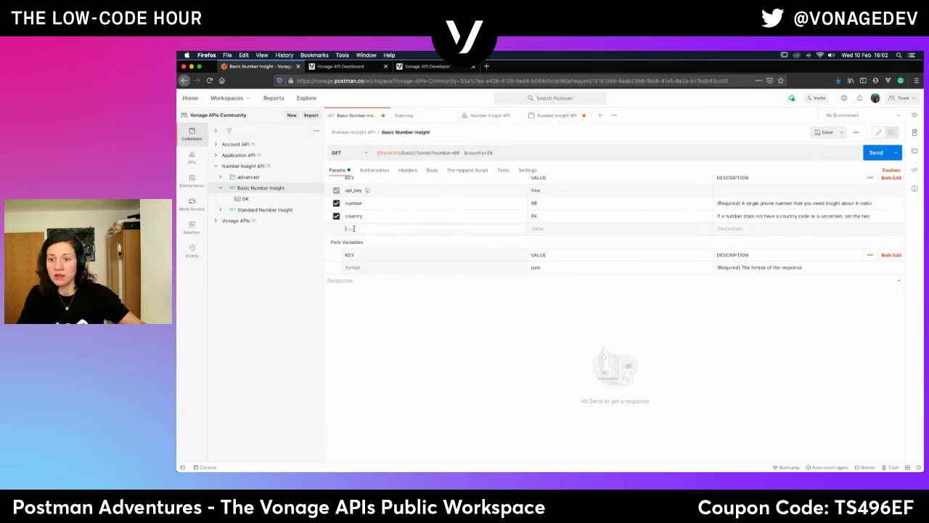
Start an api parameter key, then save the Number Insight API collection's variable changes.
{"action": "left_click", "coordinate": [353, 229]}
{"action": "type", "text": "api"}
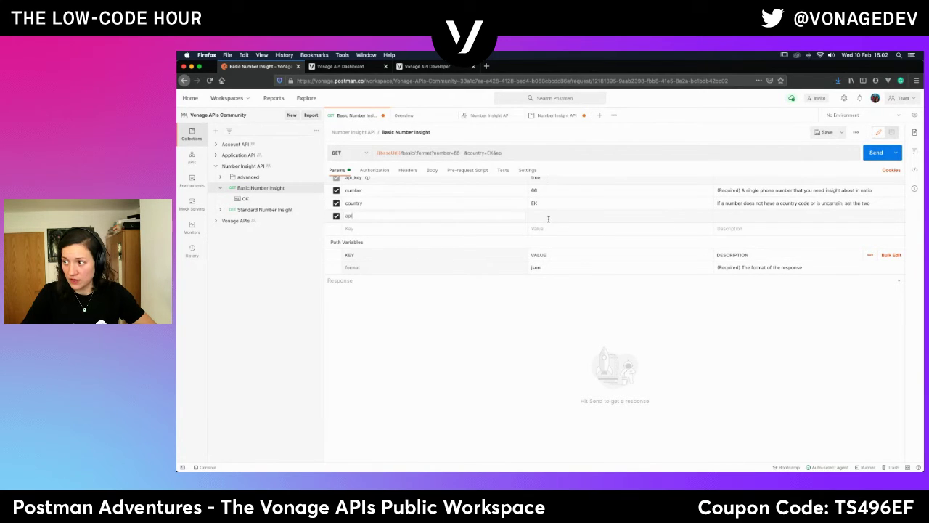
{"action": "scroll", "coordinate": [547, 219], "scroll_direction": "up", "scroll_amount": 1}
{"action": "scroll", "coordinate": [547, 219], "scroll_direction": "down", "scroll_amount": 1}
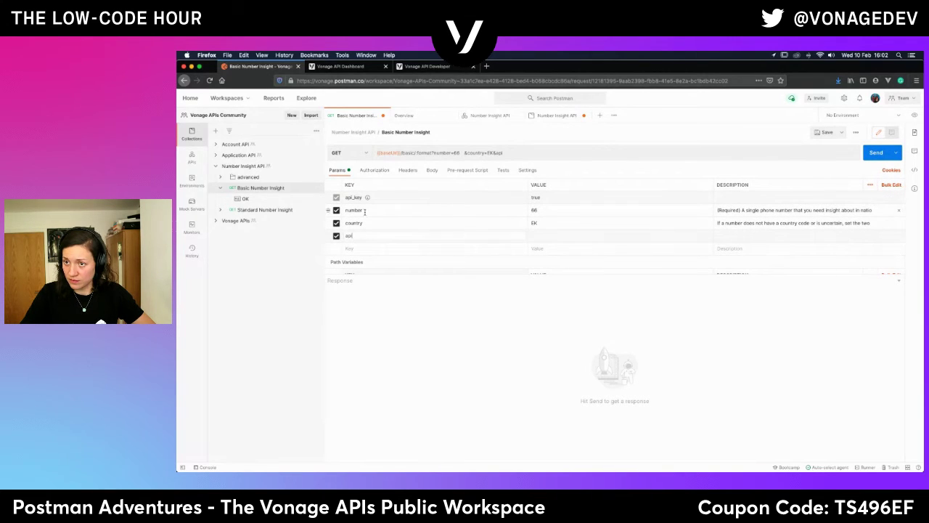
{"action": "left_click", "coordinate": [240, 165]}
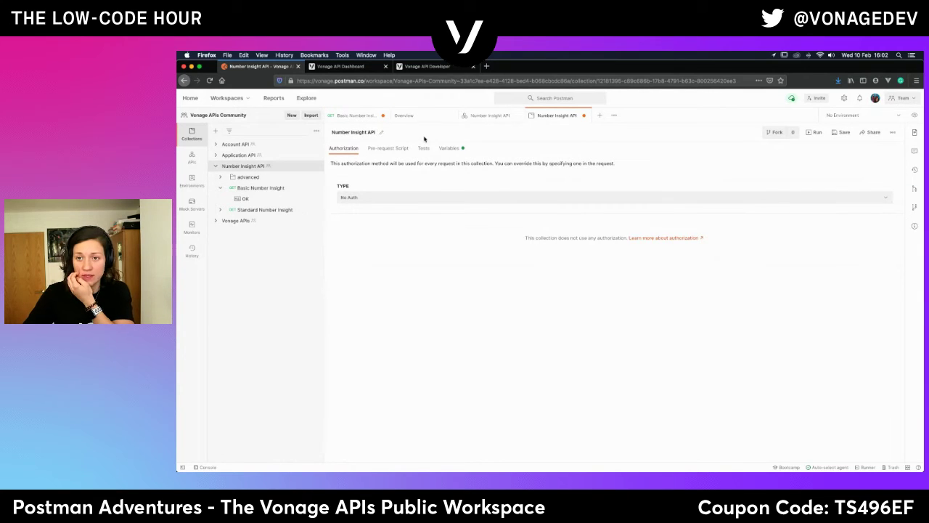
{"action": "left_click", "coordinate": [840, 132]}
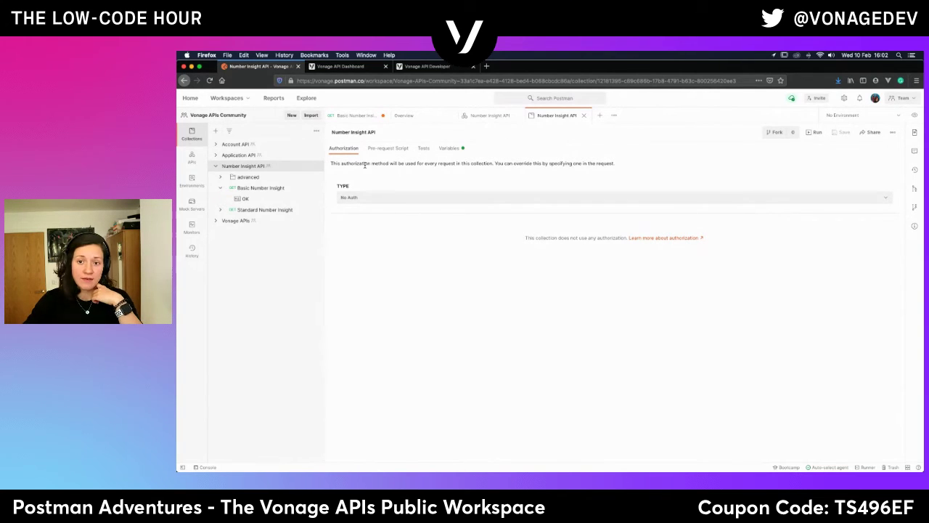
{"action": "left_click", "coordinate": [252, 189]}
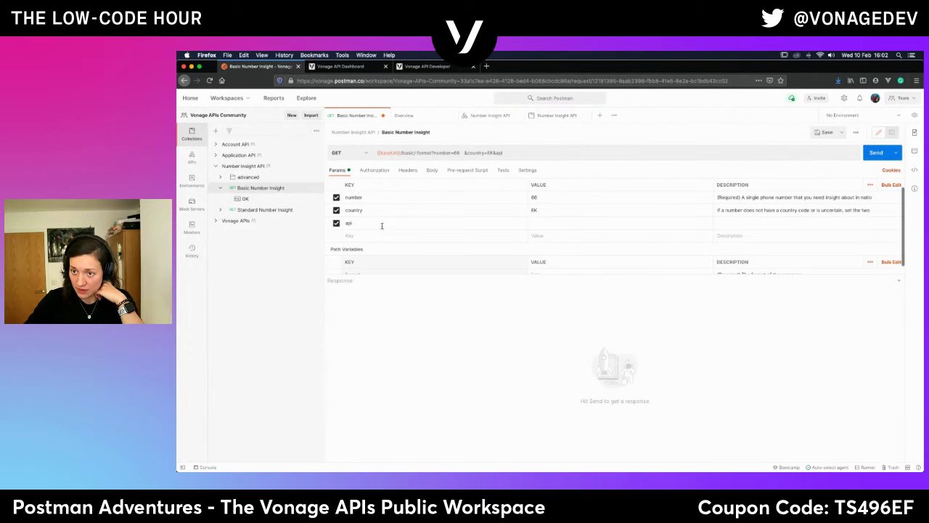
Add query parameter keys api_key and api_secret to the request.
{"action": "scroll", "coordinate": [372, 213], "scroll_direction": "up", "scroll_amount": 1}
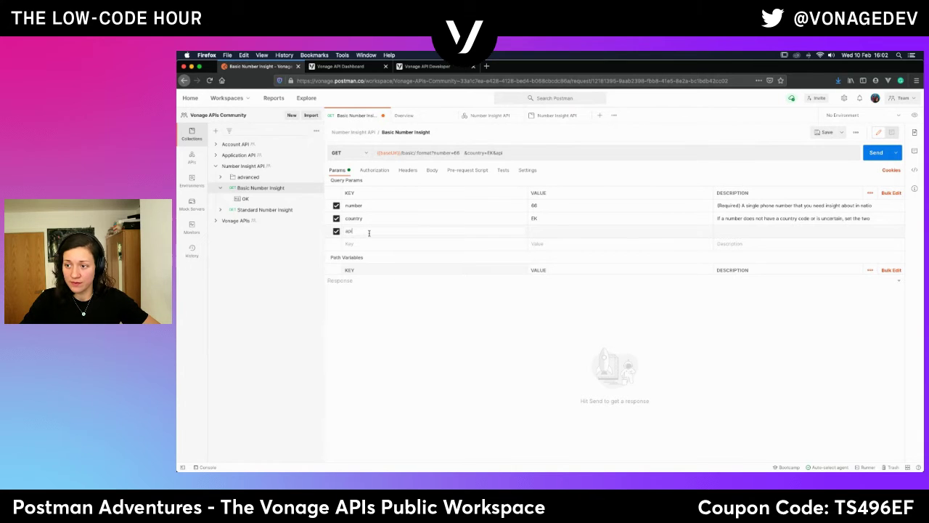
{"action": "type", "text": "key"}
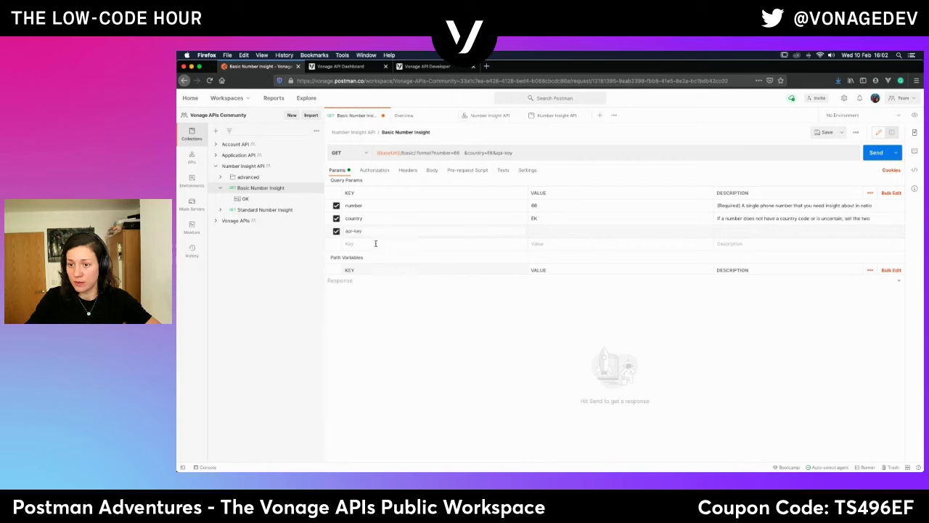
{"action": "key", "text": "Left"}
{"action": "key", "text": "Left"}
{"action": "key", "text": "Left"}
{"action": "key", "text": "BackSpace"}
{"action": "type", "text": "_"}
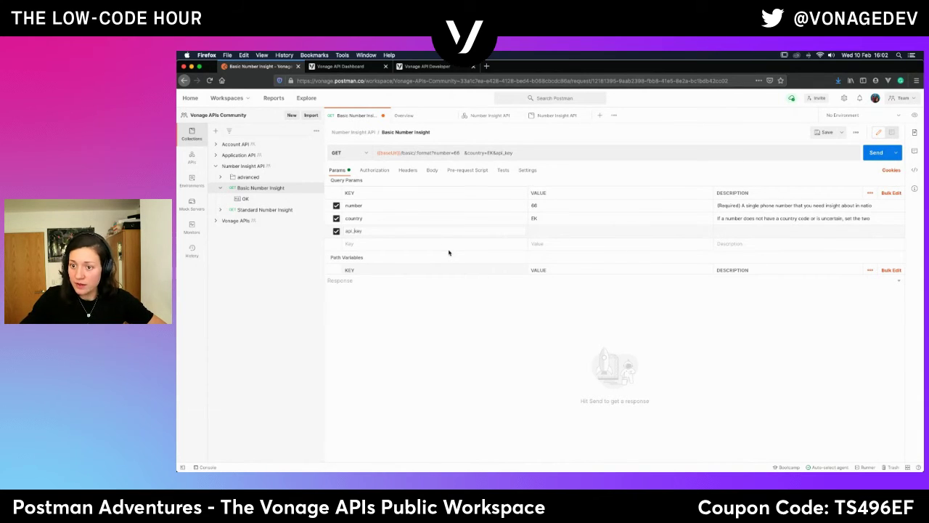
{"action": "left_click", "coordinate": [358, 244]}
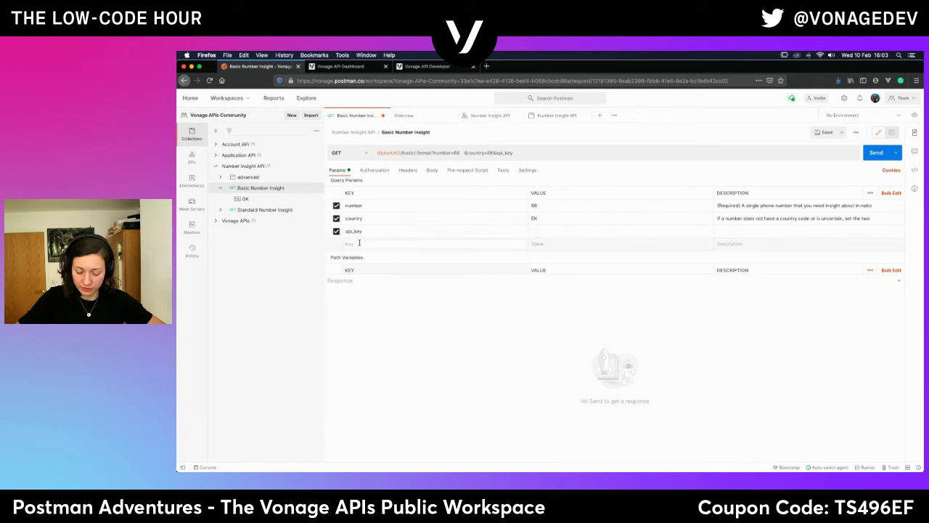
{"action": "type", "text": "api_secret"}
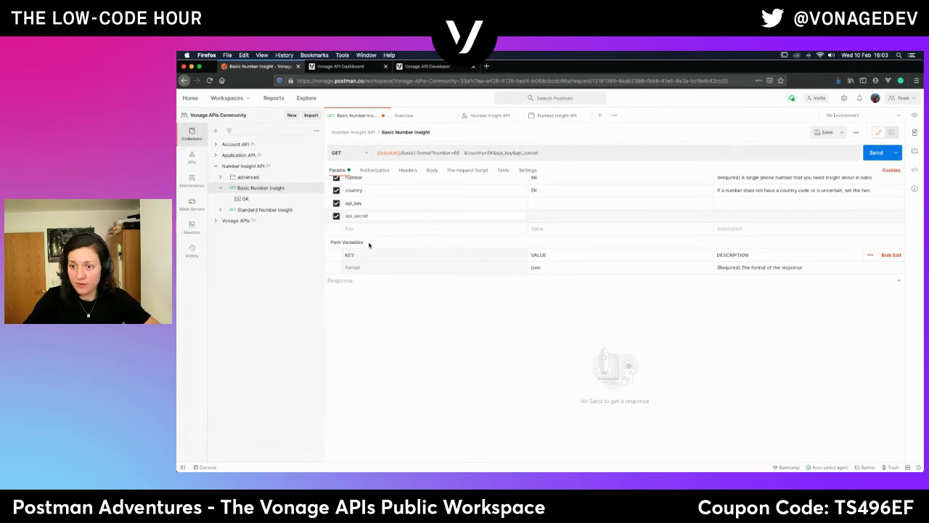
Set their values to {{api_key}} and {{api_secret}} using the variable autocomplete.
{"action": "left_click", "coordinate": [548, 207]}
{"action": "type", "text": "{{api"}
{"action": "left_click", "coordinate": [551, 213]}
{"action": "left_click", "coordinate": [538, 213]}
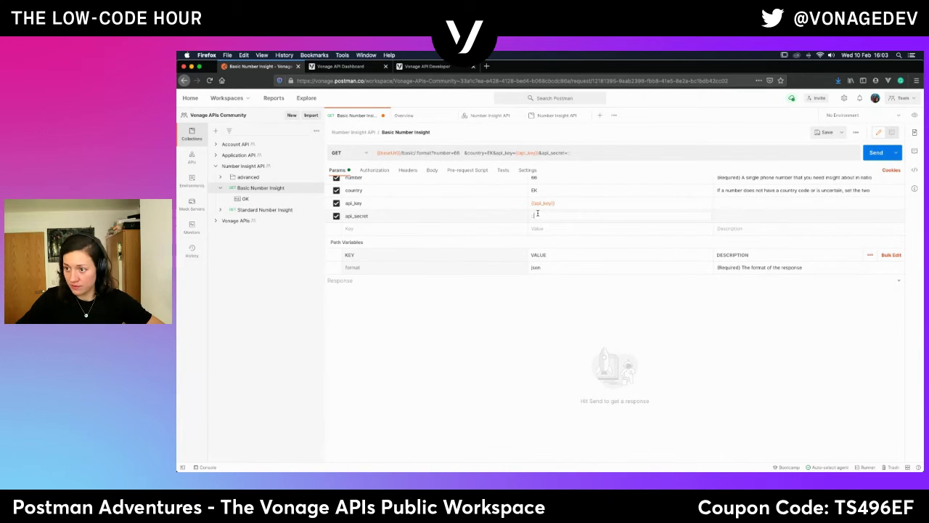
{"action": "type", "text": "{{api_"}
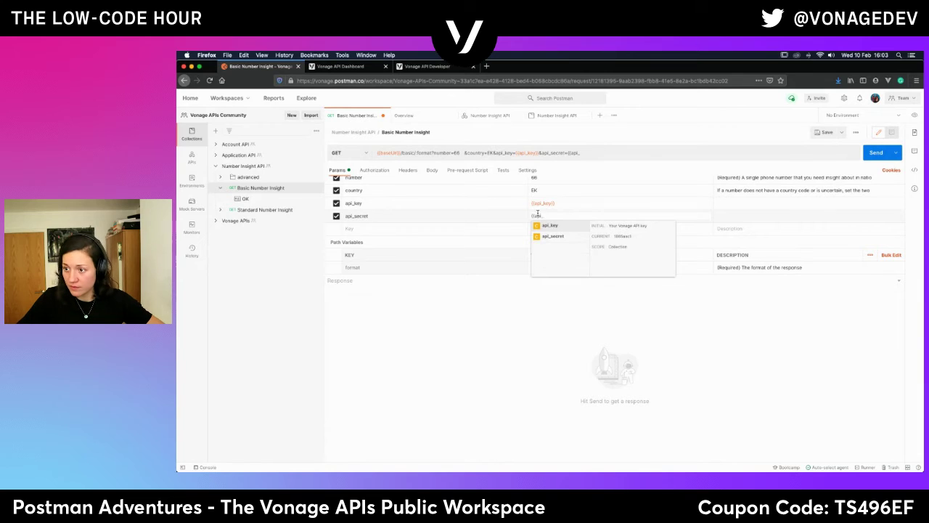
{"action": "left_click", "coordinate": [557, 236]}
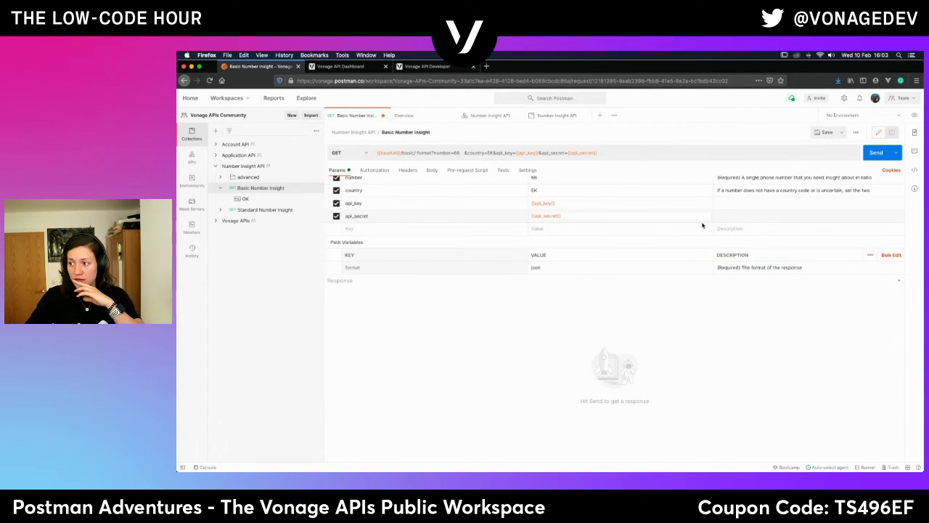
{"action": "left_click", "coordinate": [717, 203]}
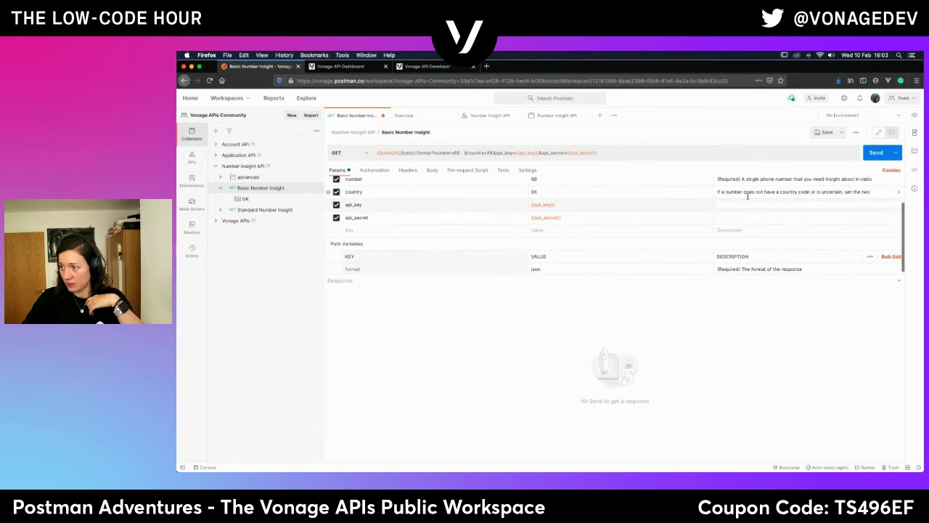
{"action": "scroll", "coordinate": [744, 207], "scroll_direction": "up", "scroll_amount": 2}
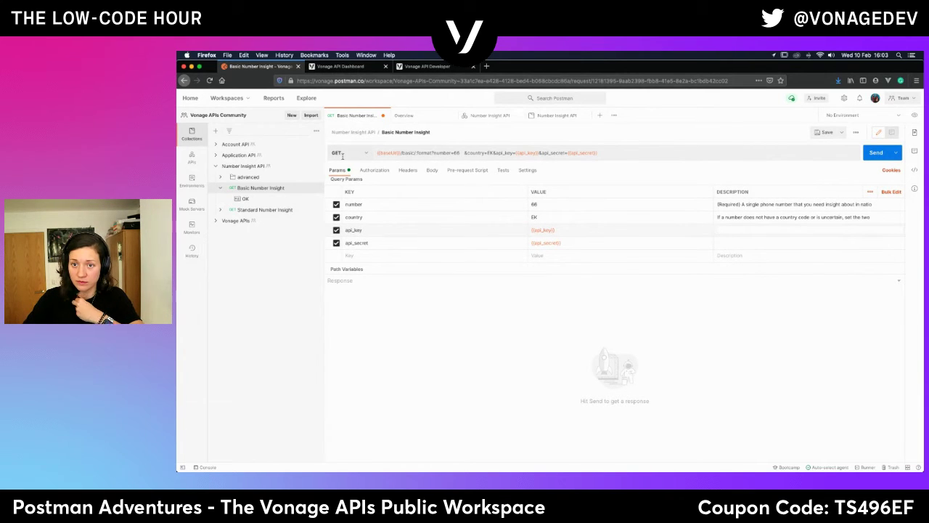
View the collection variables of the Application API and Account API collections.
{"action": "left_click", "coordinate": [227, 155]}
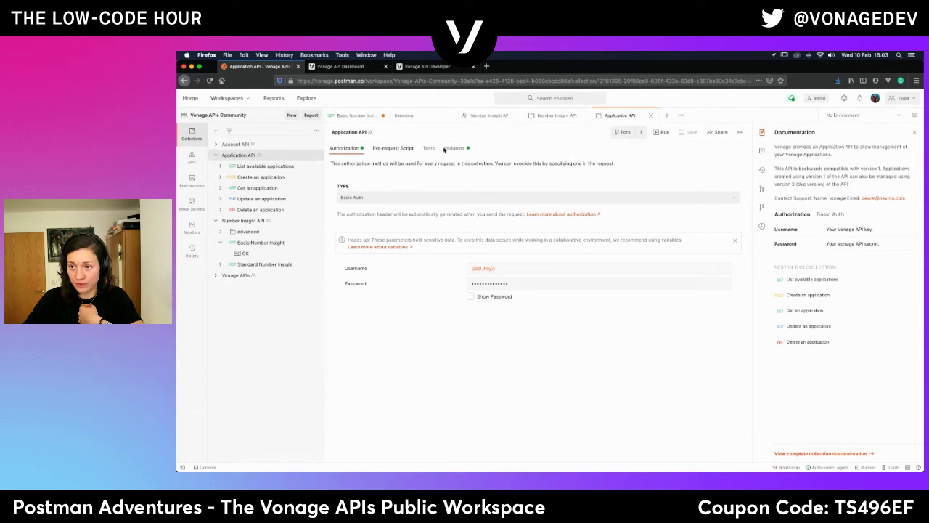
{"action": "left_click", "coordinate": [455, 148]}
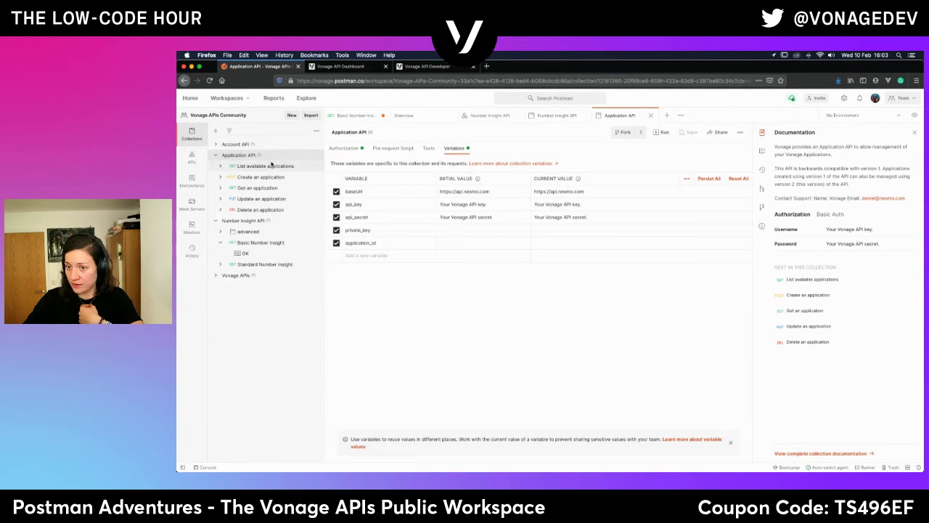
{"action": "left_click", "coordinate": [234, 144]}
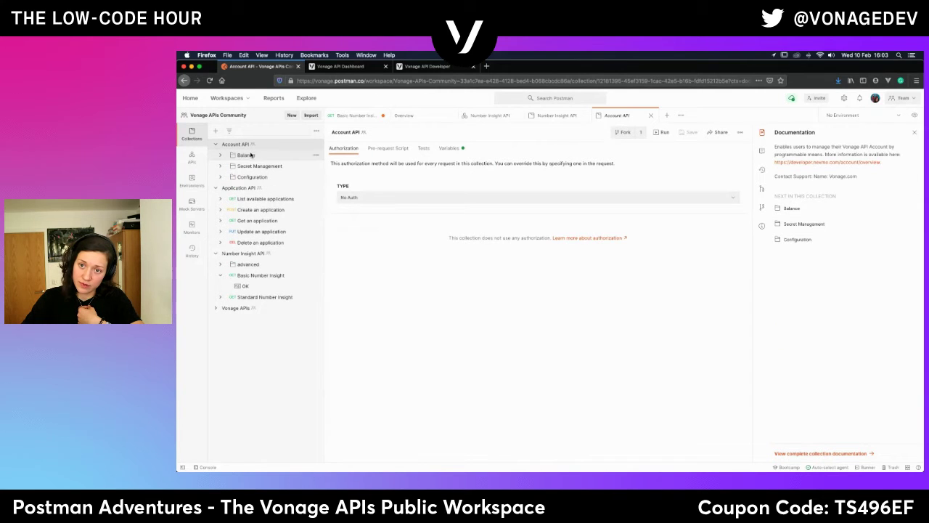
{"action": "left_click", "coordinate": [450, 148]}
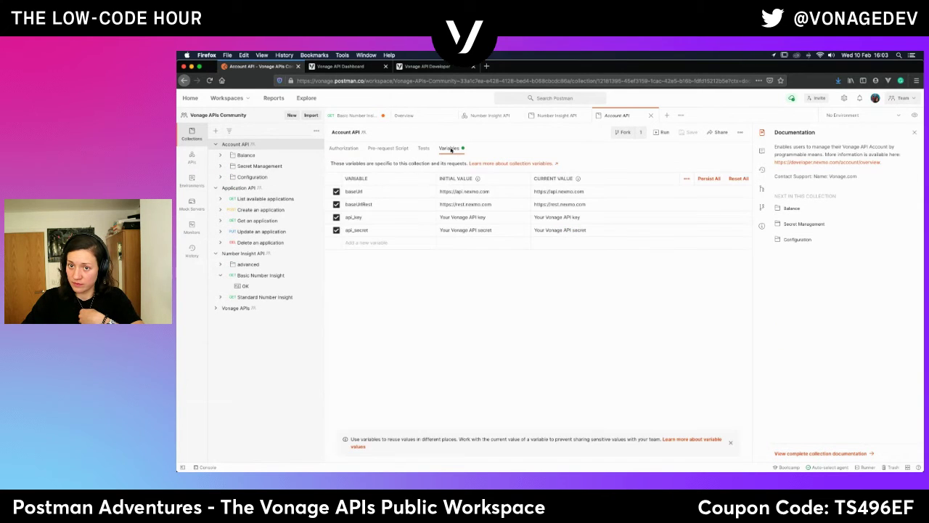
Look at Get Account Balance, collapse the Balance and Application API folders, and open Basic Number Insight.
{"action": "left_click", "coordinate": [246, 155]}
{"action": "left_click", "coordinate": [275, 166]}
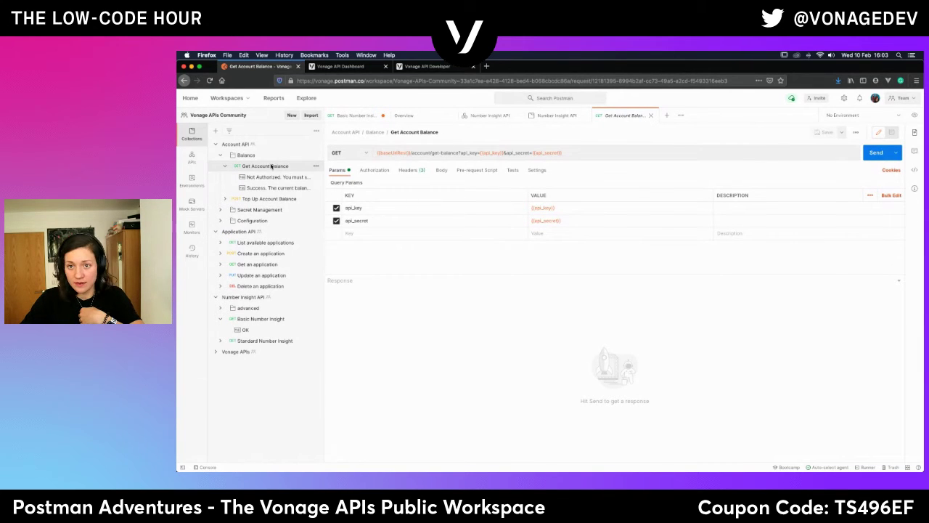
{"action": "left_click", "coordinate": [220, 155]}
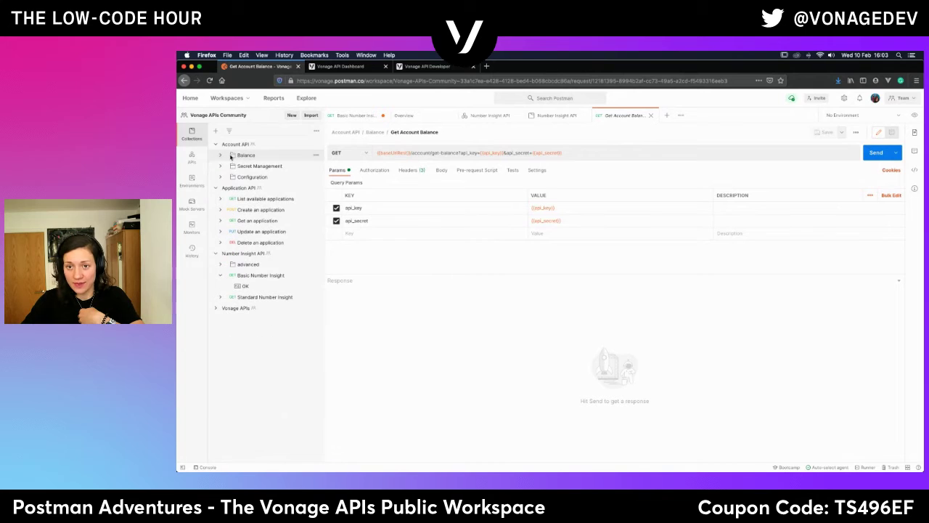
{"action": "left_click", "coordinate": [217, 189]}
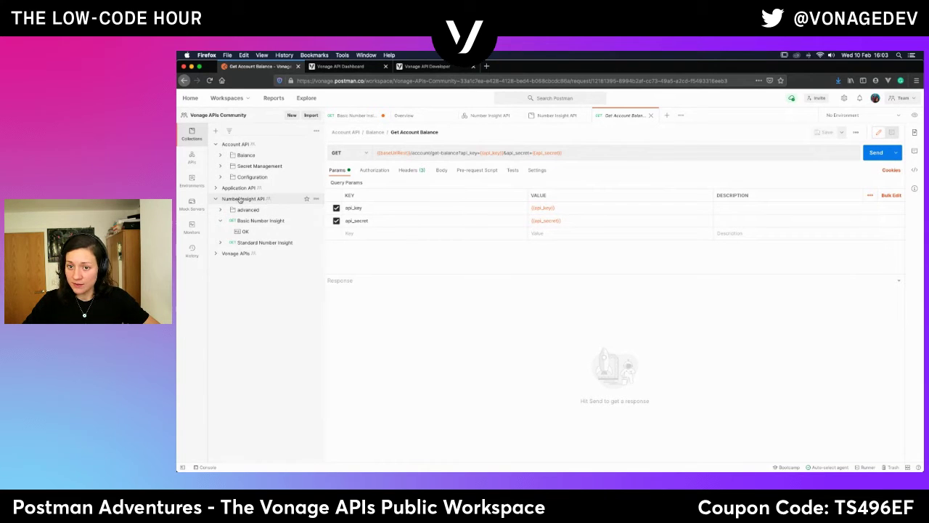
{"action": "left_click", "coordinate": [252, 220]}
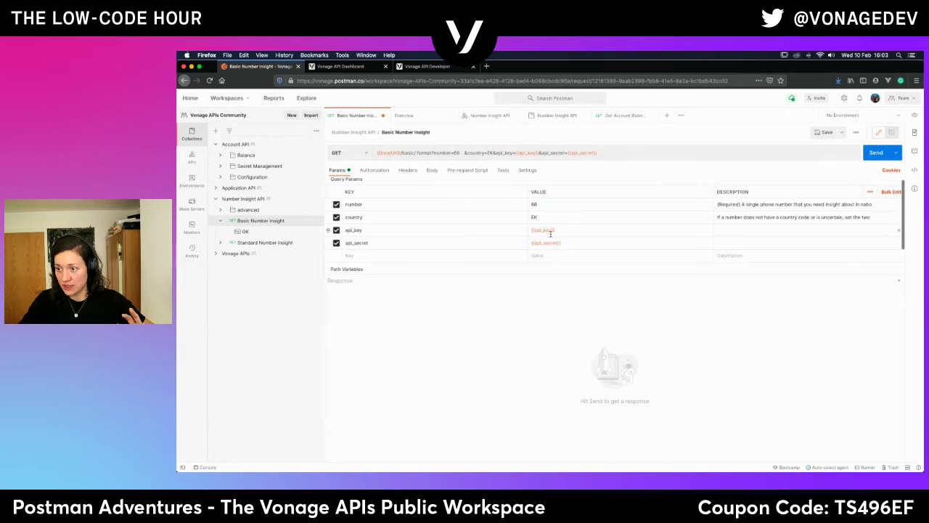
Uncheck the country parameter and delete 66 from the number value.
{"action": "mouse_move", "coordinate": [551, 244]}
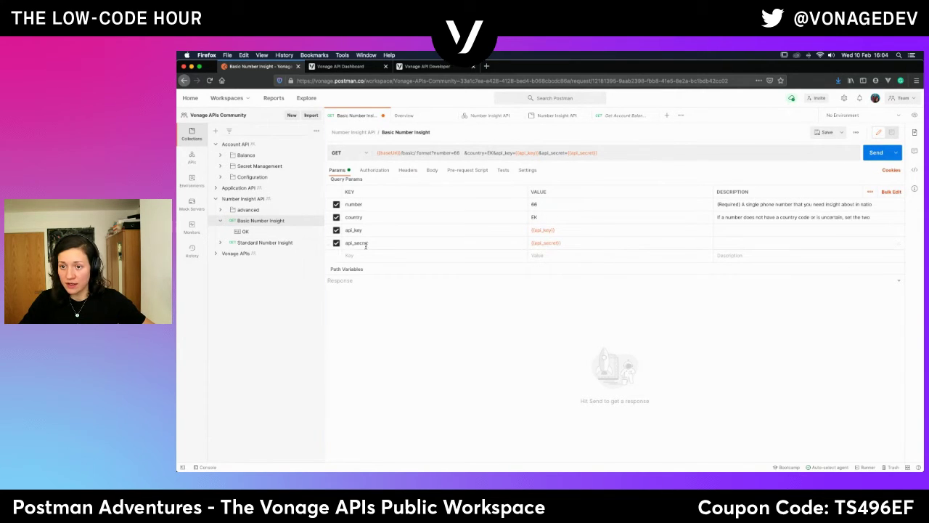
{"action": "left_click", "coordinate": [336, 218]}
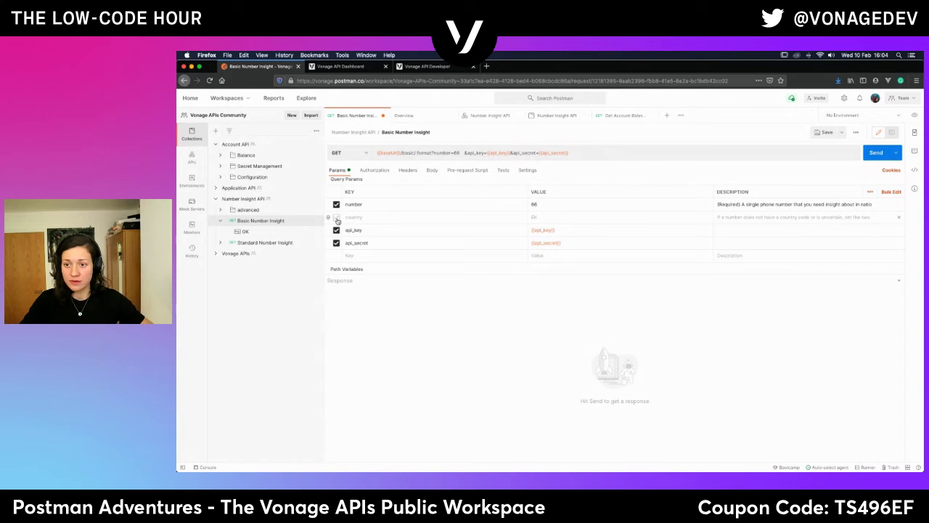
{"action": "left_click", "coordinate": [537, 205]}
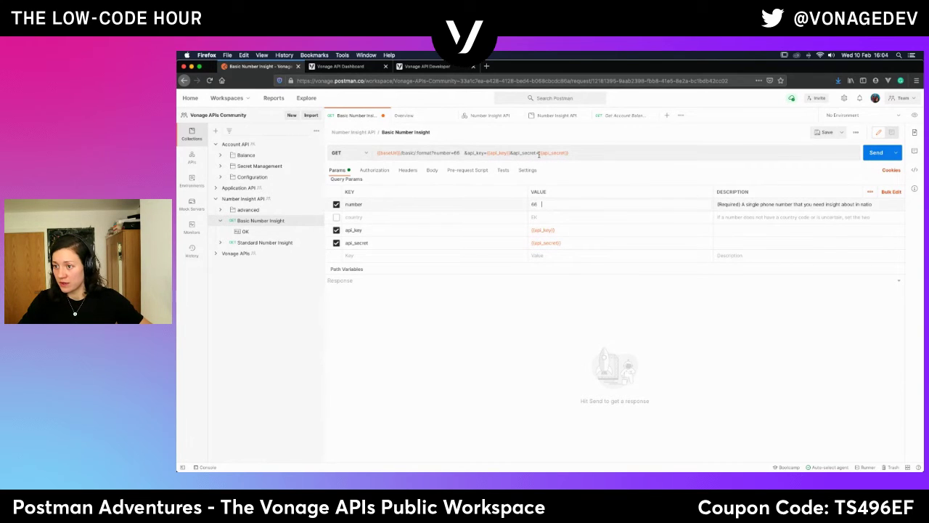
{"action": "key", "text": "BackSpace"}
{"action": "key", "text": "BackSpace"}
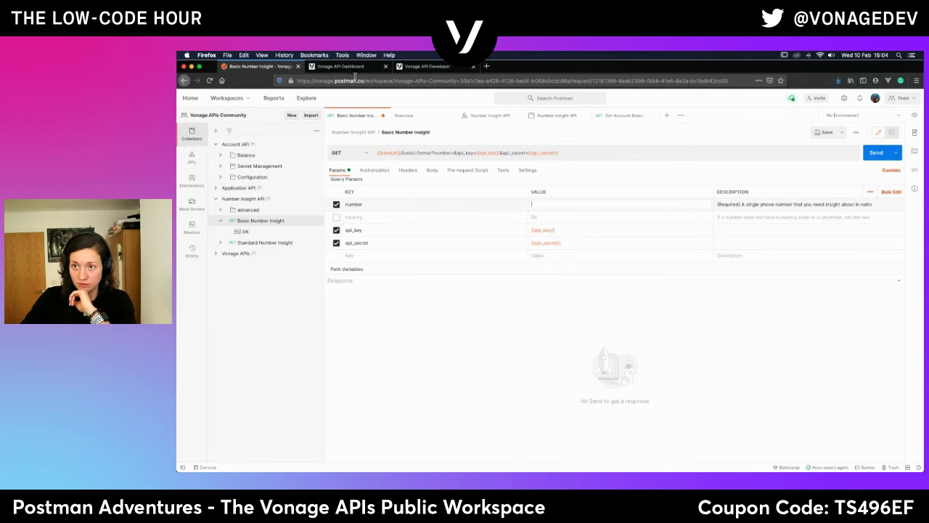
{"action": "left_click", "coordinate": [354, 68]}
{"action": "left_click", "coordinate": [417, 67]}
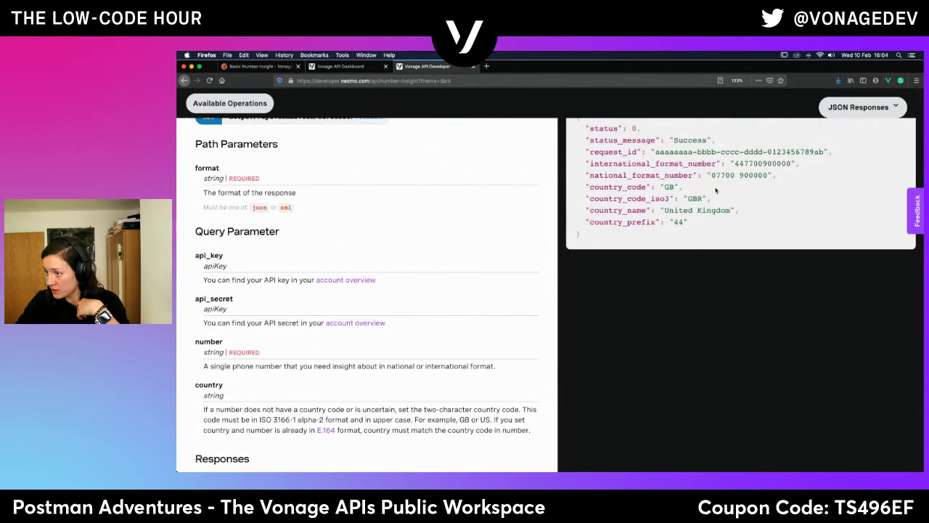
{"action": "scroll", "coordinate": [715, 190], "scroll_direction": "up", "scroll_amount": 2}
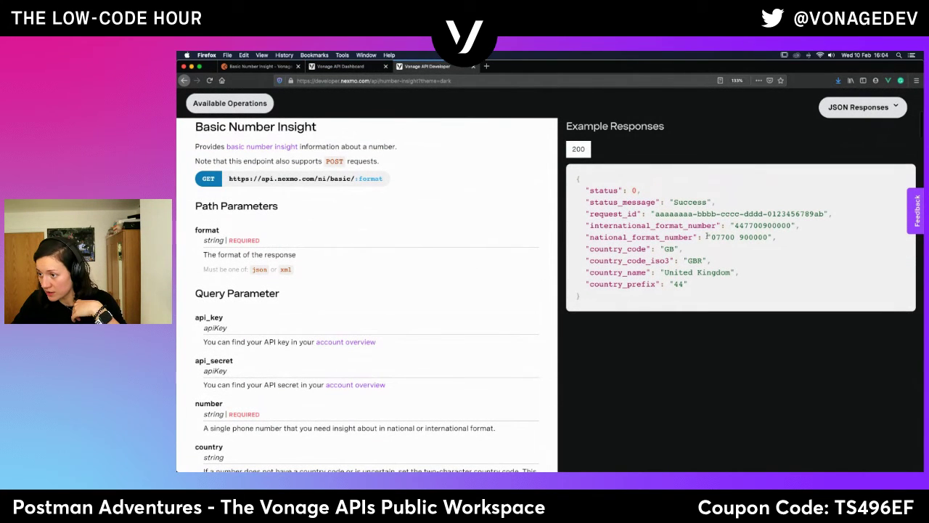
{"action": "left_click_drag", "start_coordinate": [734, 225], "coordinate": [789, 226]}
{"action": "key", "text": "super+c"}
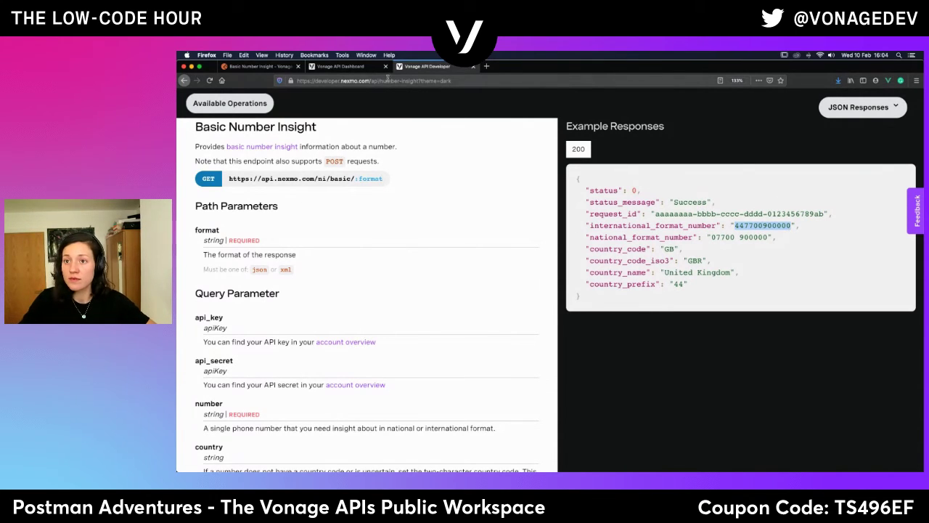
{"action": "left_click", "coordinate": [341, 66]}
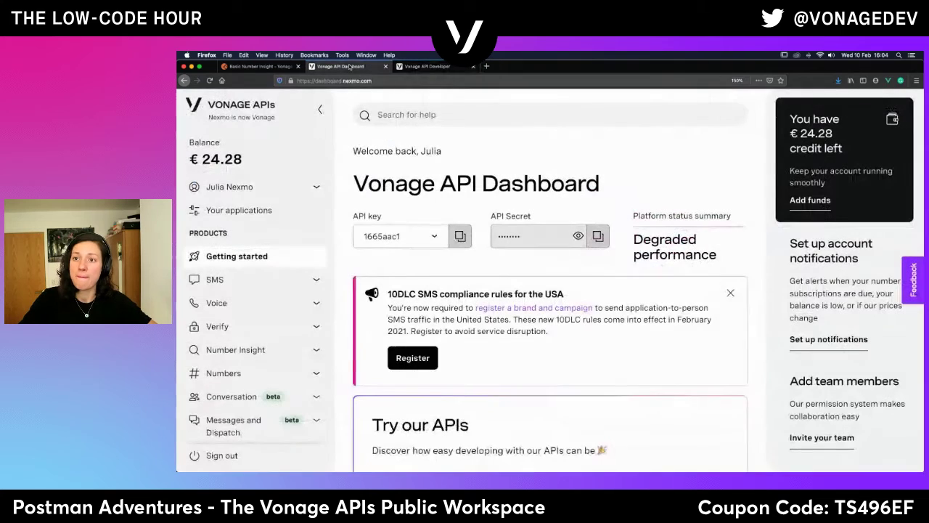
{"action": "left_click", "coordinate": [257, 66]}
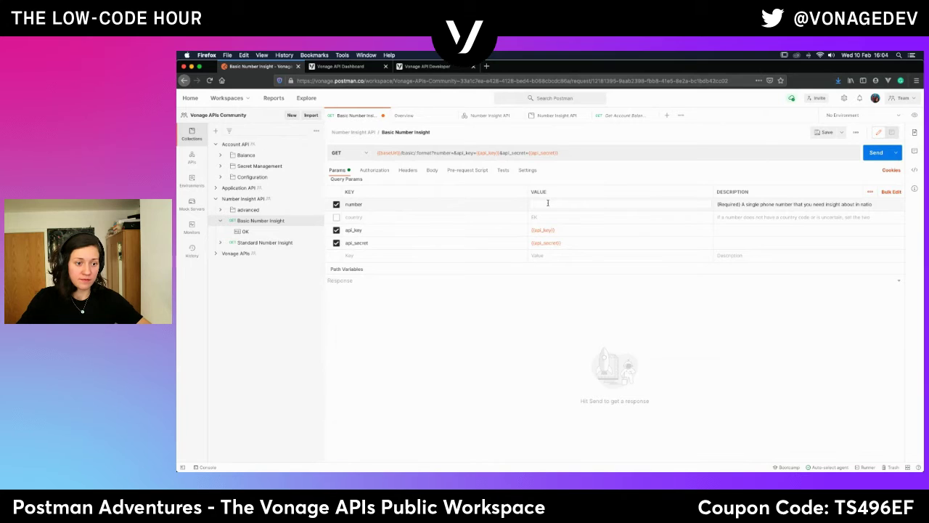
{"action": "left_click", "coordinate": [548, 203]}
{"action": "key", "text": "super+v"}
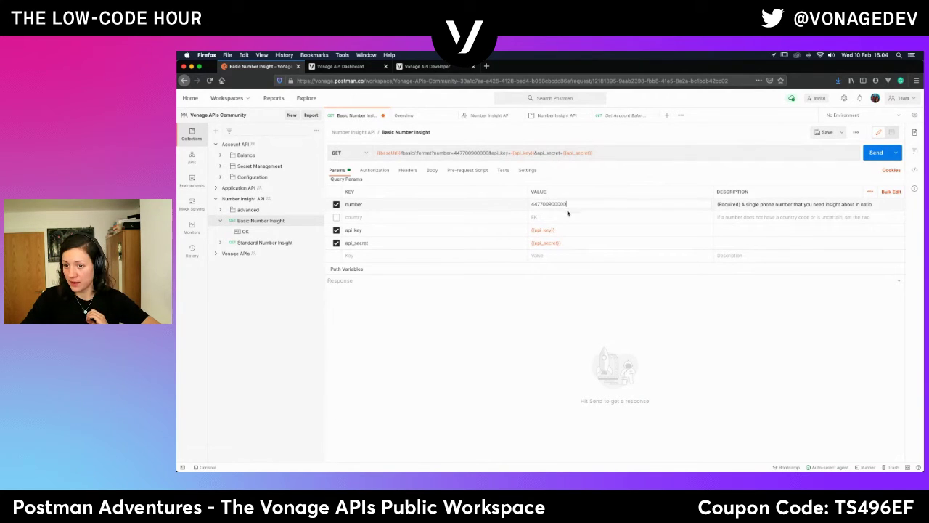
{"action": "left_click", "coordinate": [529, 302]}
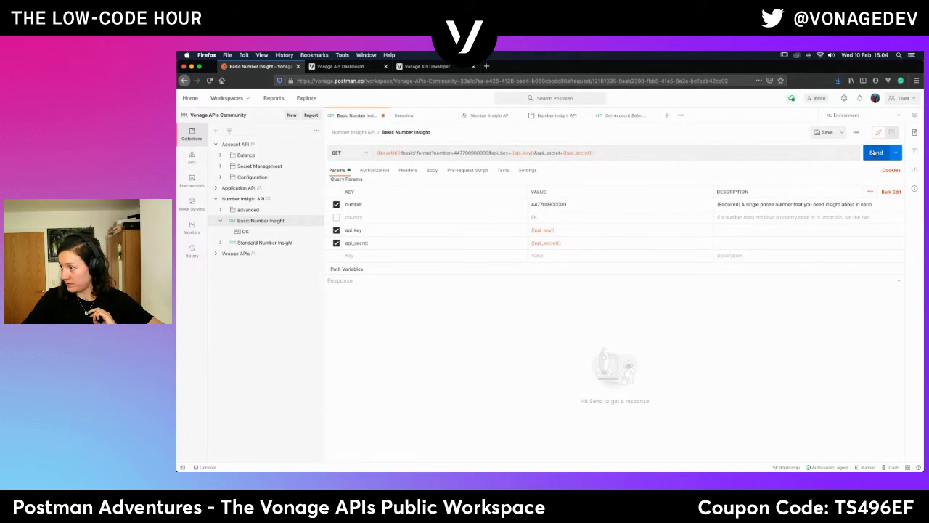
{"action": "left_click", "coordinate": [875, 152]}
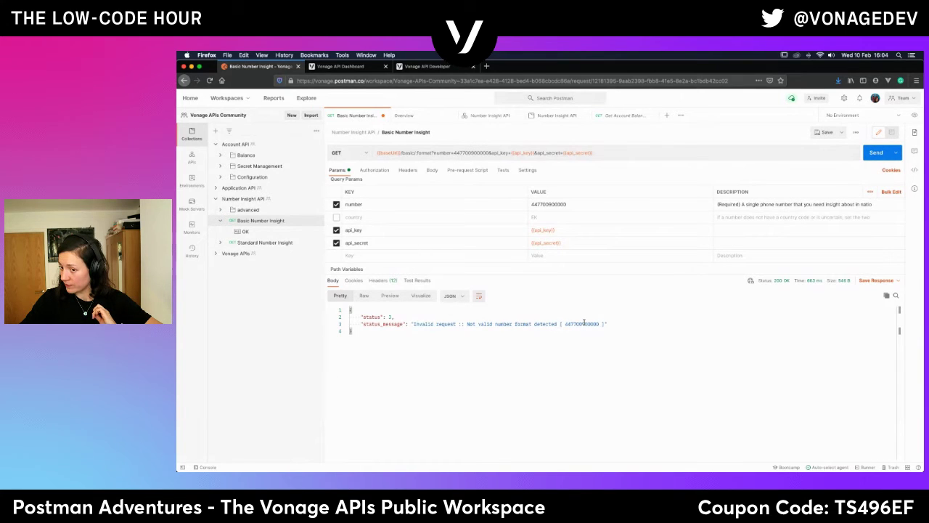
{"action": "left_click", "coordinate": [276, 233]}
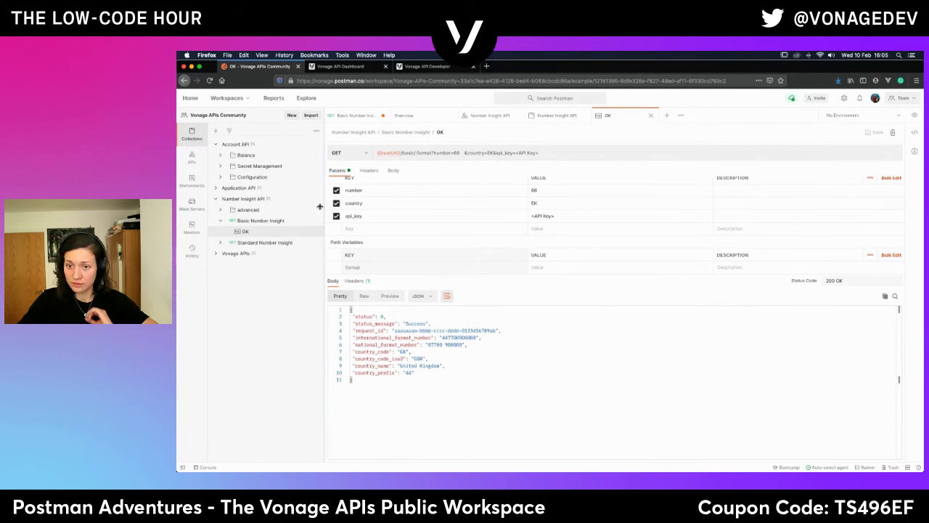
Read the number parameter's national/international format requirement in the docs beside the status 3 response.
{"action": "left_click", "coordinate": [242, 223]}
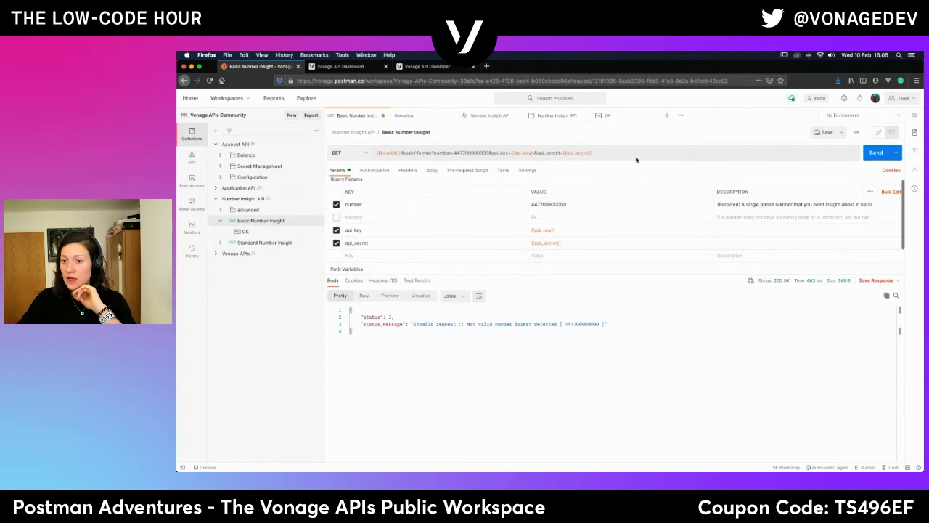
{"action": "left_click", "coordinate": [834, 205]}
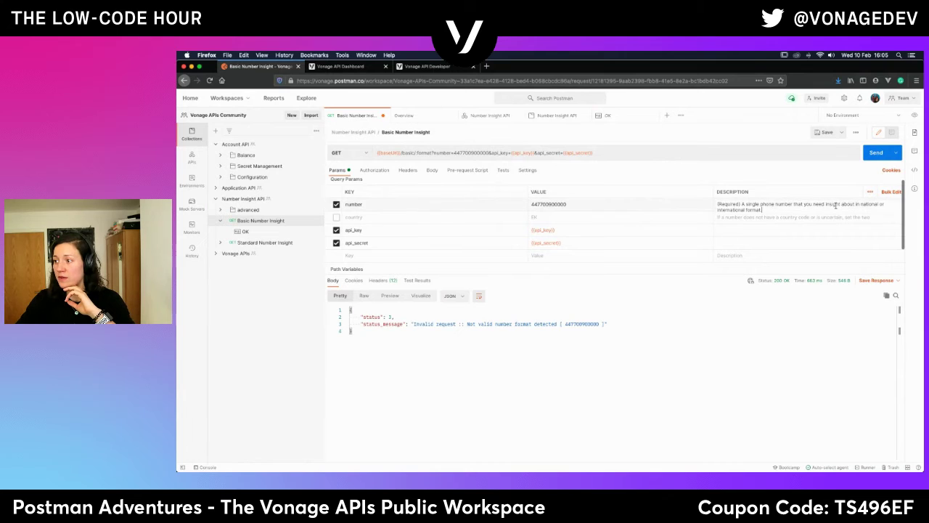
{"action": "left_click", "coordinate": [915, 132]}
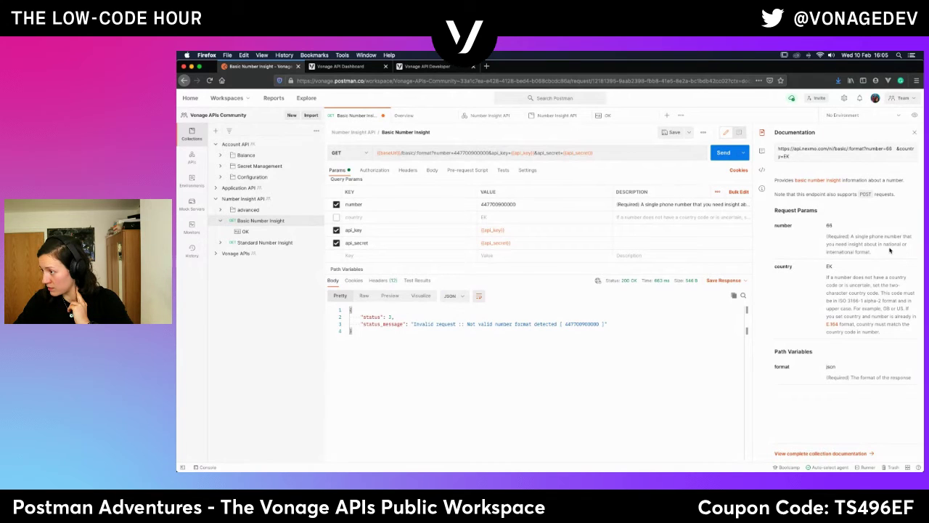
{"action": "mouse_move", "coordinate": [883, 244]}
{"action": "left_mouse_down"}
{"action": "mouse_move", "coordinate": [909, 245]}
{"action": "mouse_move", "coordinate": [899, 265]}
{"action": "mouse_move", "coordinate": [899, 254]}
{"action": "left_mouse_up"}
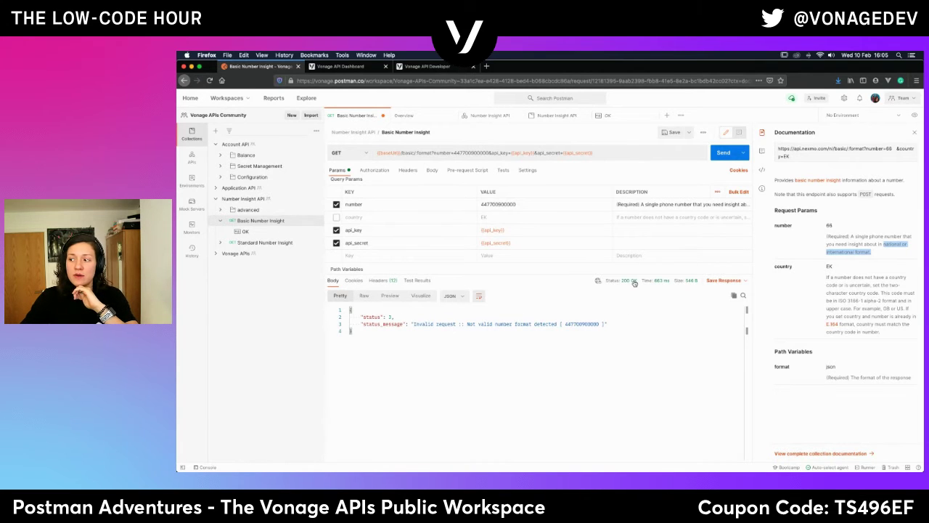
{"action": "double_click", "coordinate": [389, 316]}
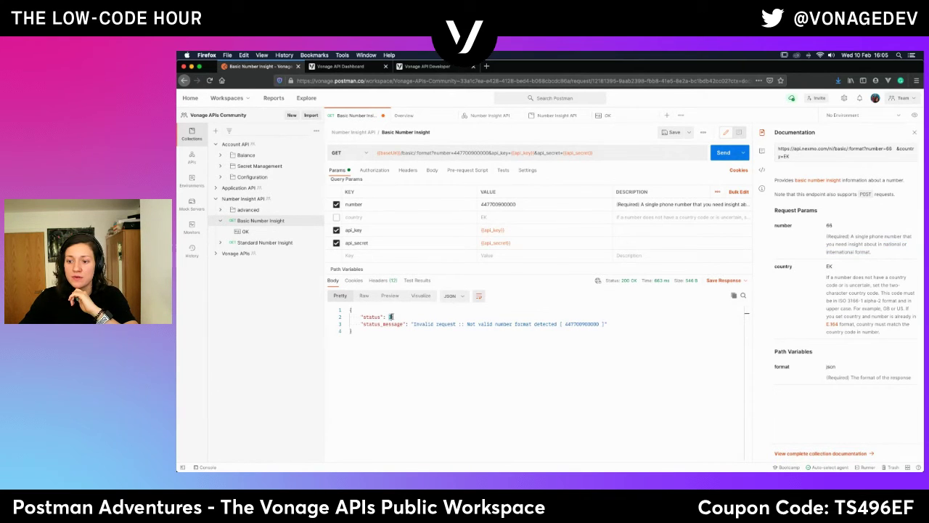
{"action": "left_click", "coordinate": [428, 67]}
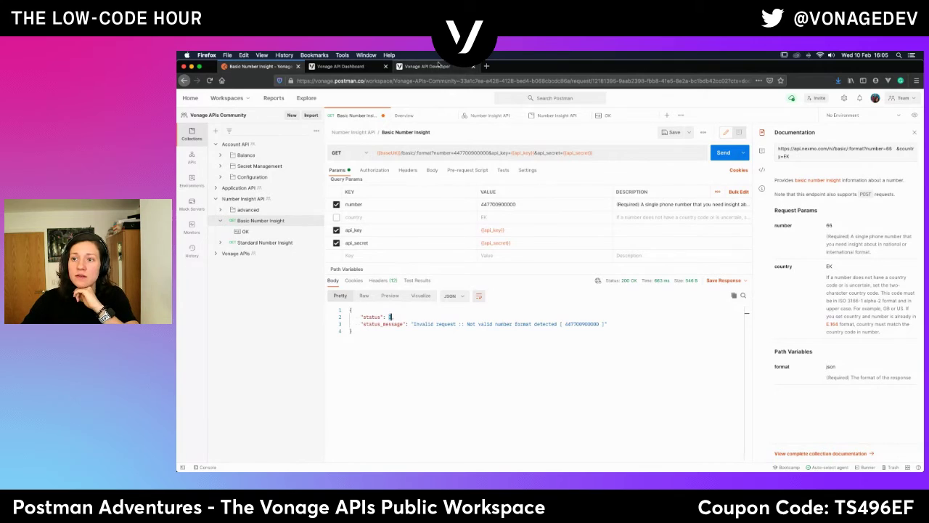
Expand 200 OK under Responses and read that status 3 means missing mandatory parameters.
{"action": "scroll", "coordinate": [363, 399], "scroll_direction": "down", "scroll_amount": 5}
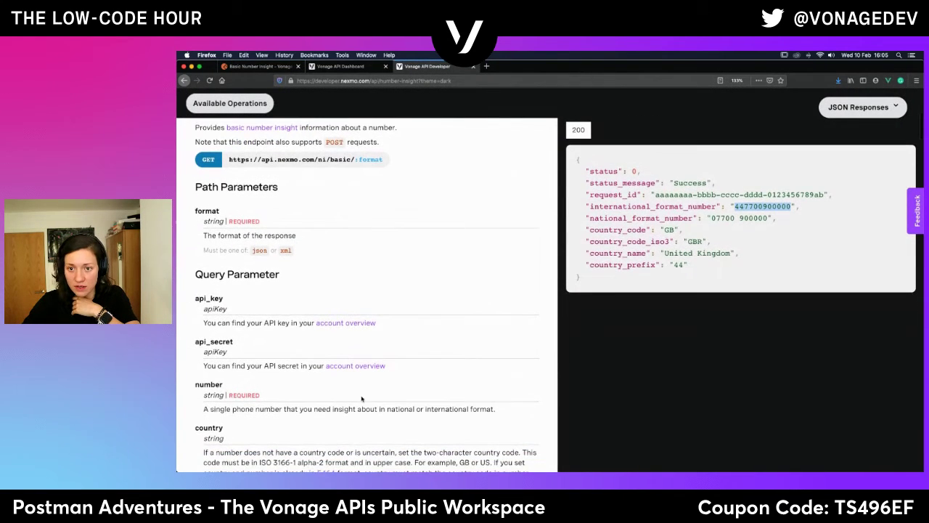
{"action": "scroll", "coordinate": [362, 398], "scroll_direction": "down", "scroll_amount": 4}
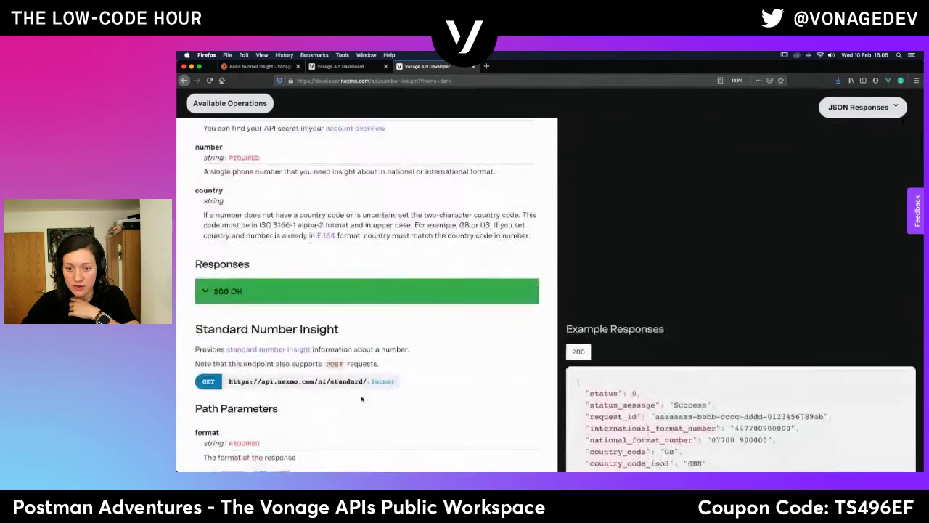
{"action": "left_click", "coordinate": [207, 244]}
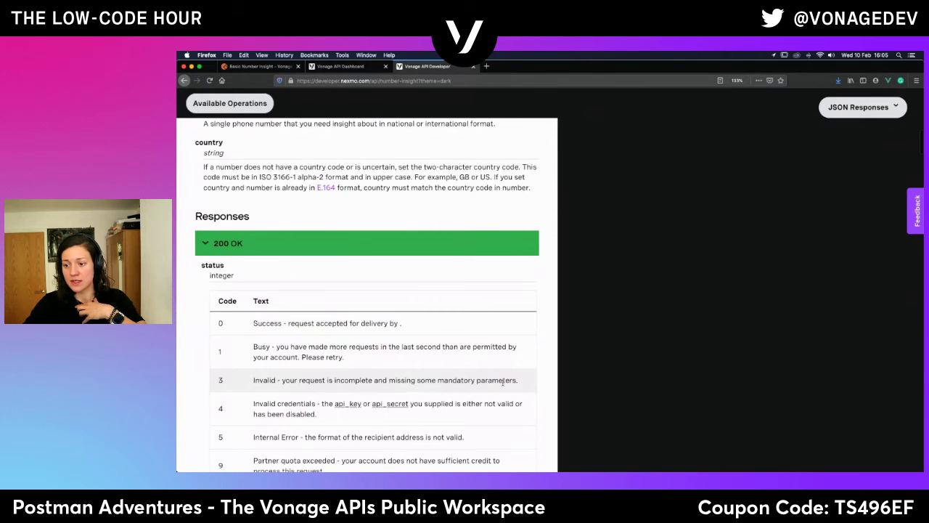
{"action": "left_click_drag", "start_coordinate": [533, 382], "coordinate": [251, 380]}
{"action": "scroll", "coordinate": [323, 341], "scroll_direction": "up", "scroll_amount": 5}
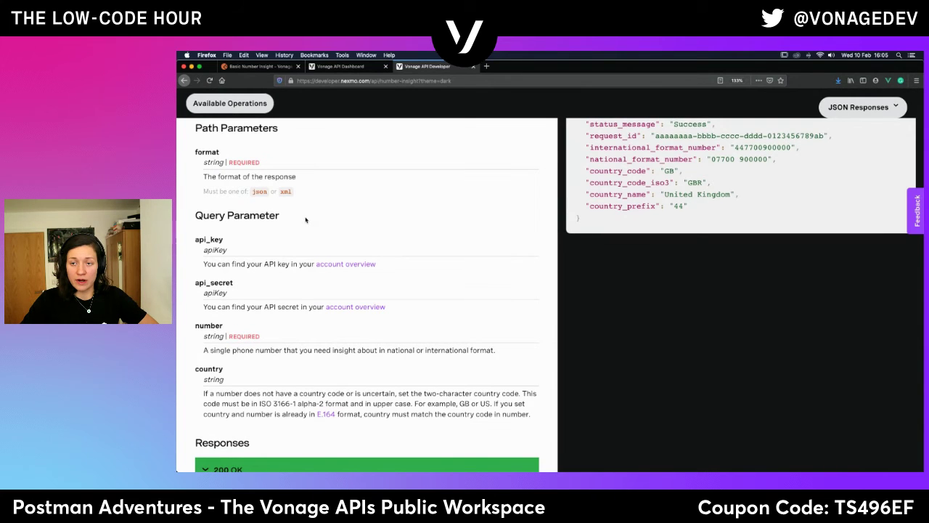
{"action": "scroll", "coordinate": [306, 219], "scroll_direction": "up", "scroll_amount": 3}
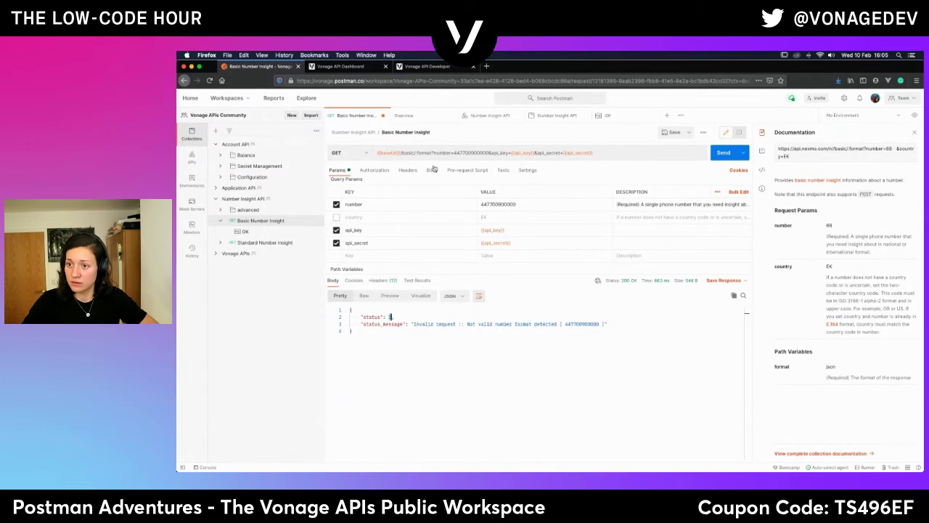
{"action": "left_click", "coordinate": [430, 154]}
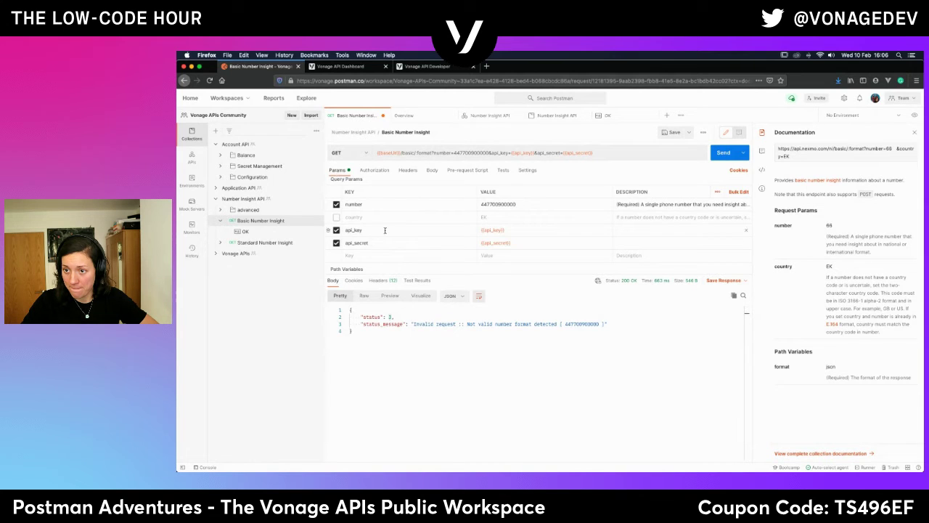
{"action": "scroll", "coordinate": [385, 230], "scroll_direction": "down", "scroll_amount": 2}
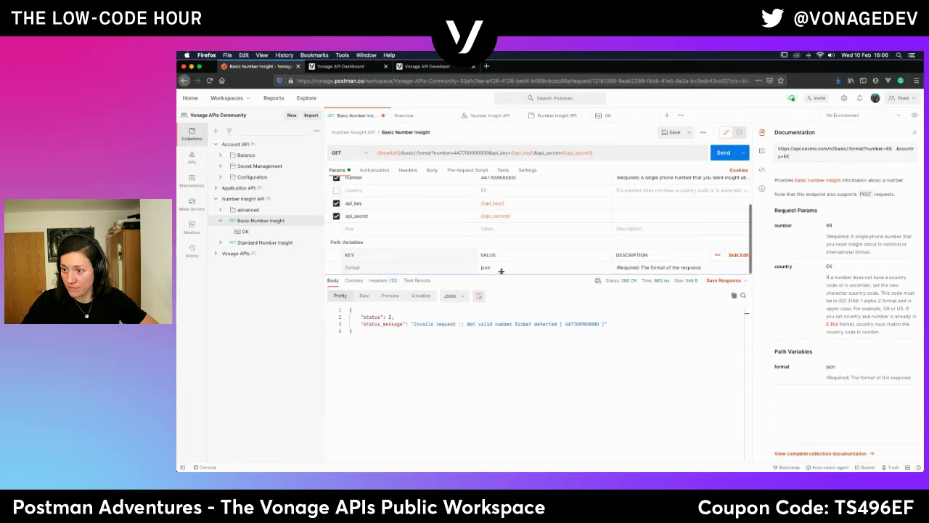
{"action": "left_click", "coordinate": [368, 266]}
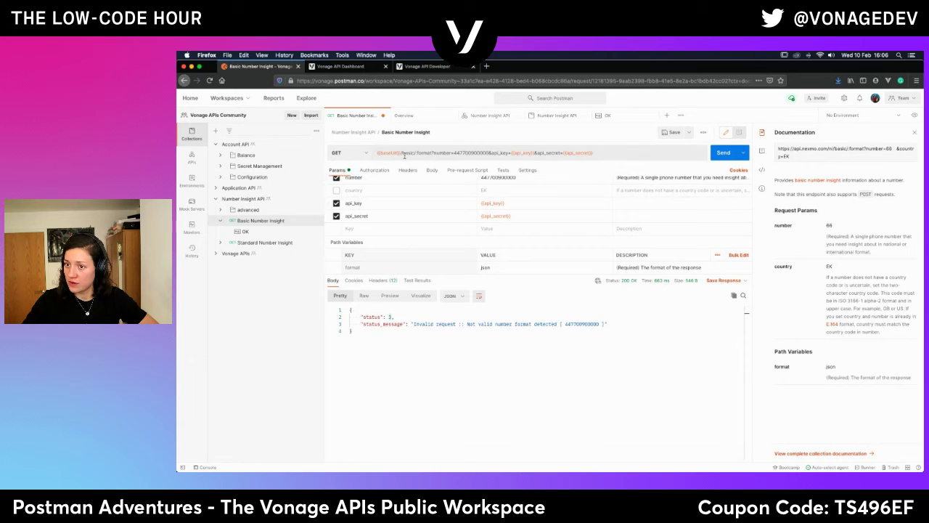
{"action": "left_click", "coordinate": [404, 154]}
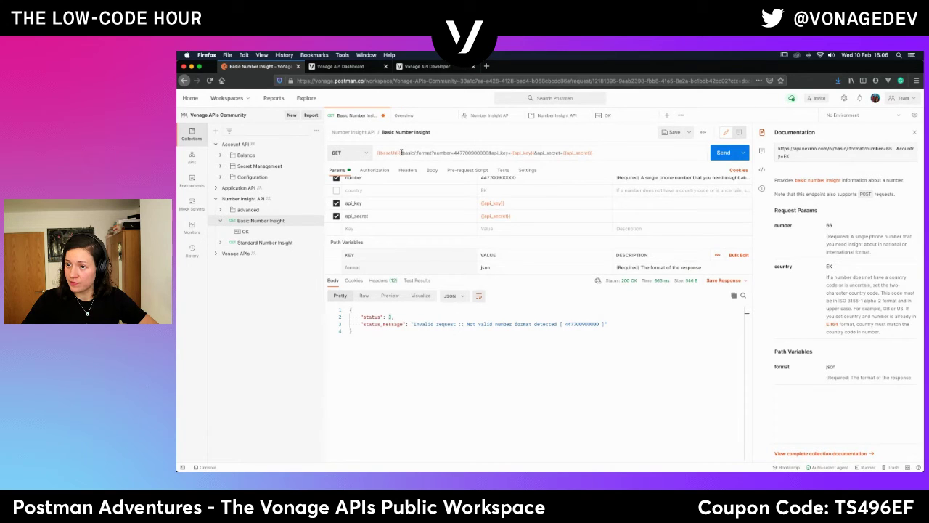
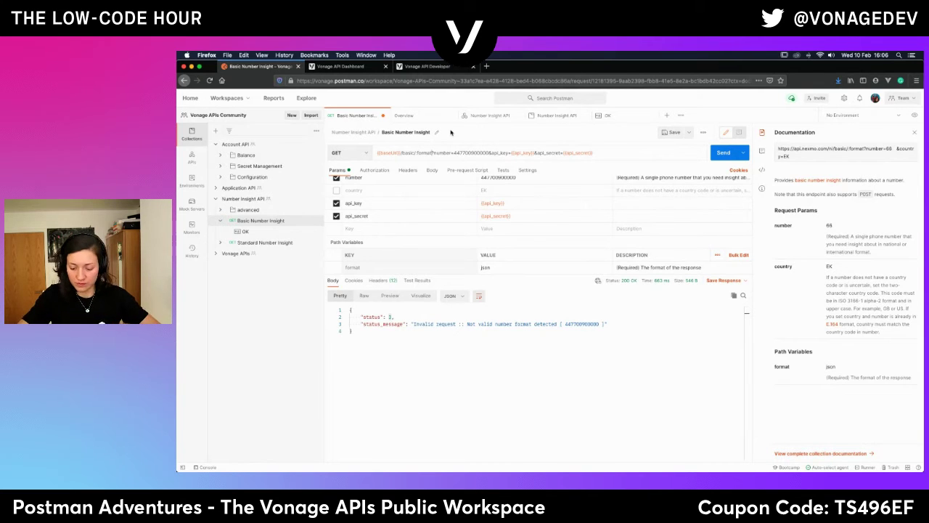
Swap the URL's {{format}} back to the :format path variable and save the Basic Number Insight request.
{"action": "type", "text": "}}"}
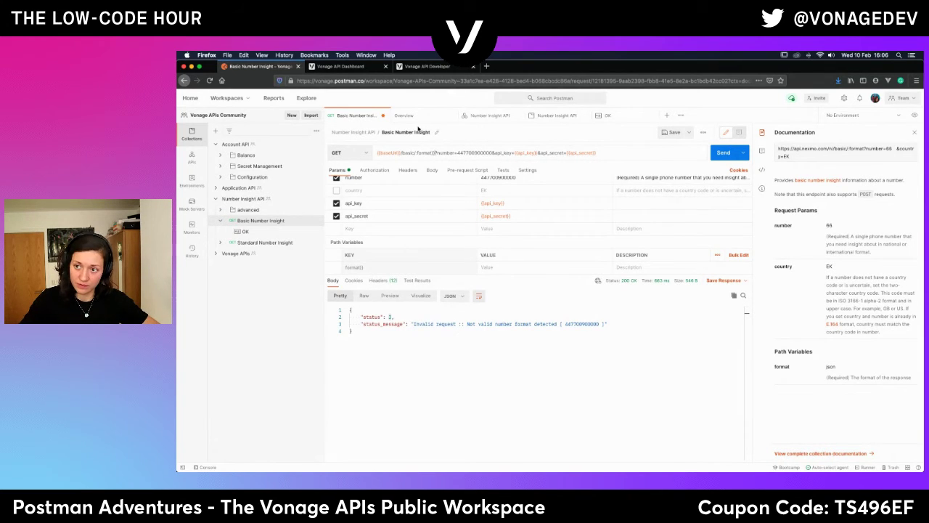
{"action": "left_click", "coordinate": [418, 154]}
{"action": "key", "text": "BackSpace"}
{"action": "type", "text": "{{"}
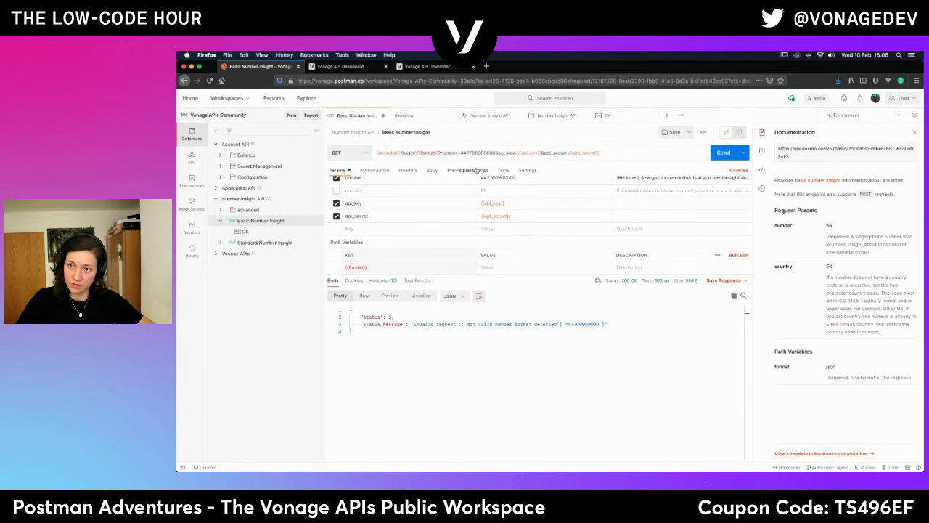
{"action": "mouse_move", "coordinate": [430, 153]}
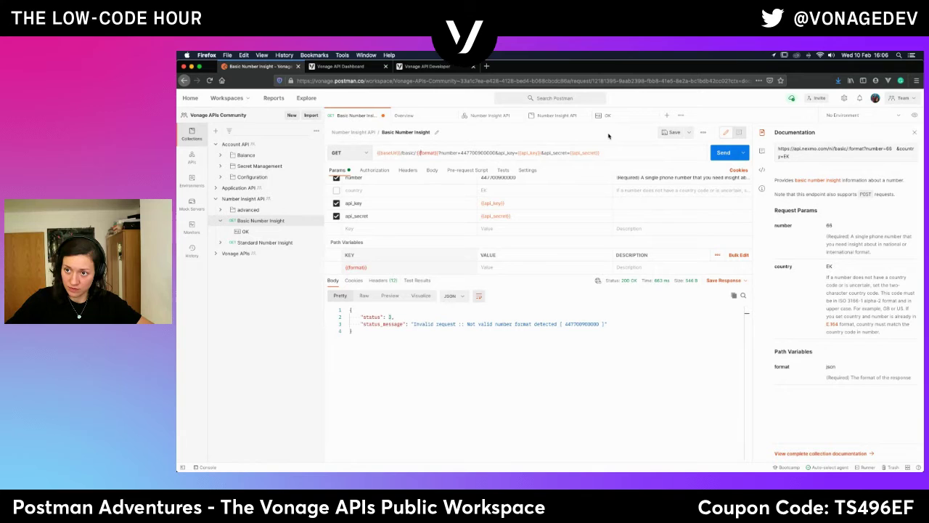
{"action": "key", "text": "BackSpace"}
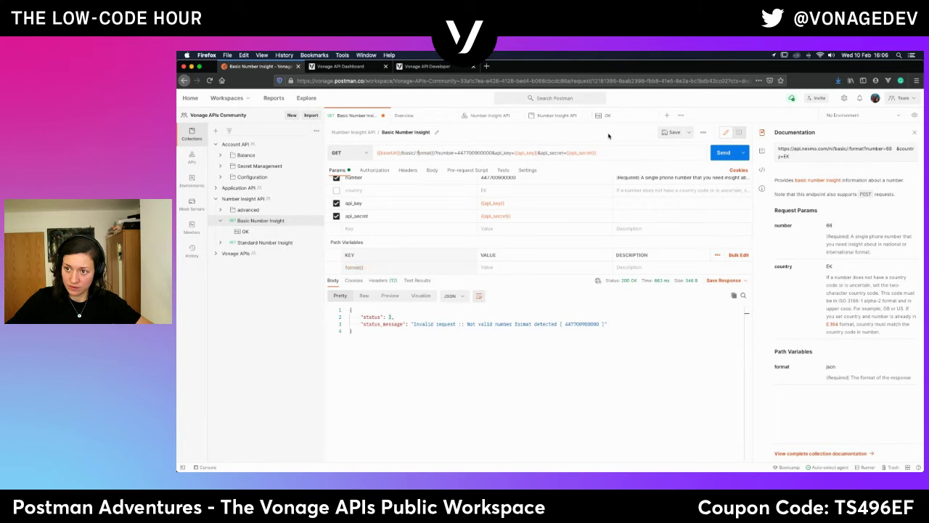
{"action": "key", "text": "BackSpace"}
{"action": "key", "text": "BackSpace"}
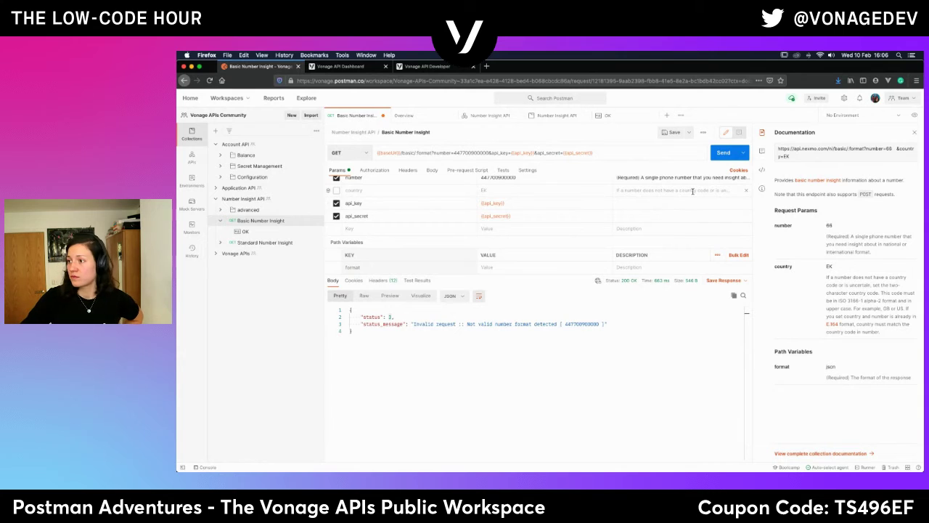
{"action": "left_click", "coordinate": [674, 132]}
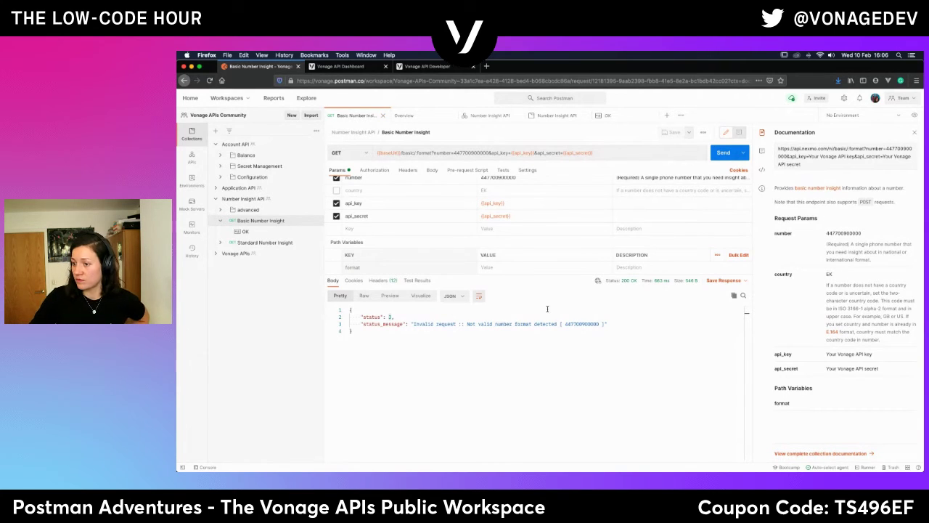
Check the Vonage APIs collection's Basic Number Insight, whose format uses {{format}}, then return to your own request.
{"action": "left_click", "coordinate": [221, 254]}
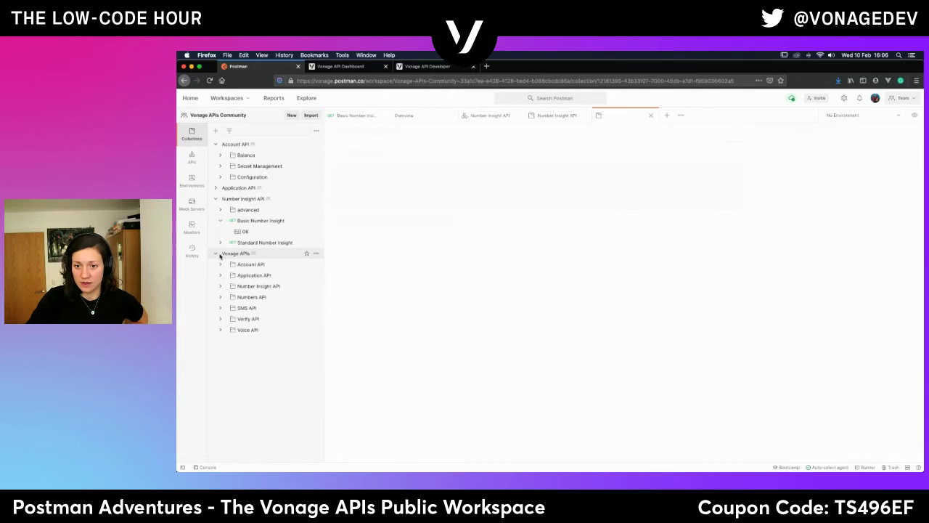
{"action": "left_click", "coordinate": [252, 288]}
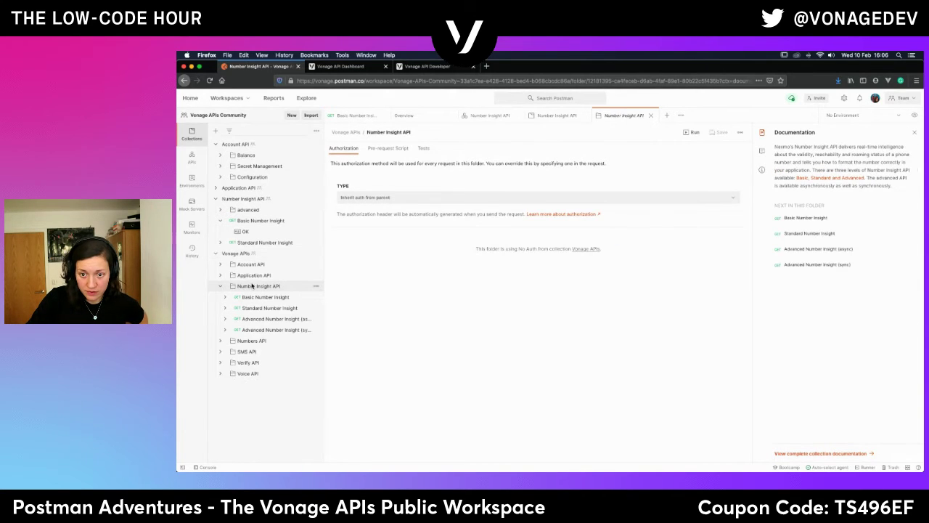
{"action": "left_click", "coordinate": [259, 298]}
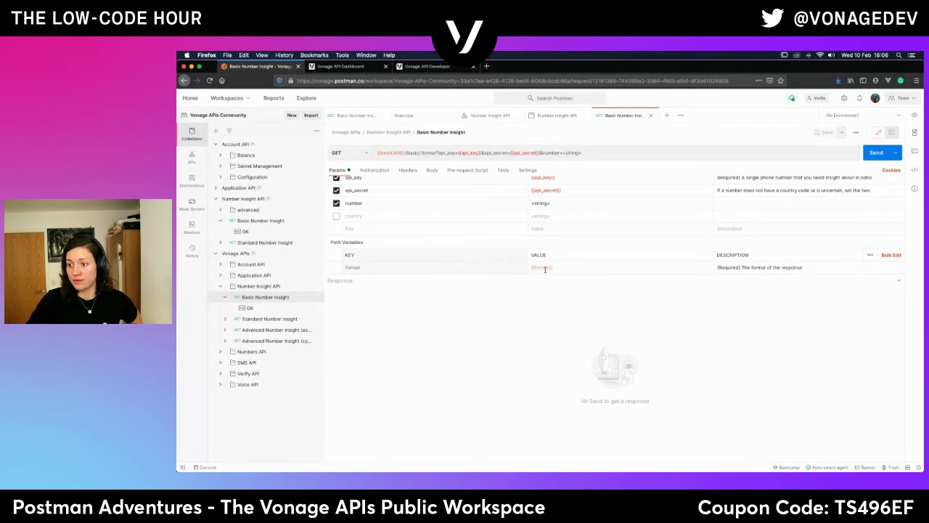
{"action": "mouse_move", "coordinate": [545, 269]}
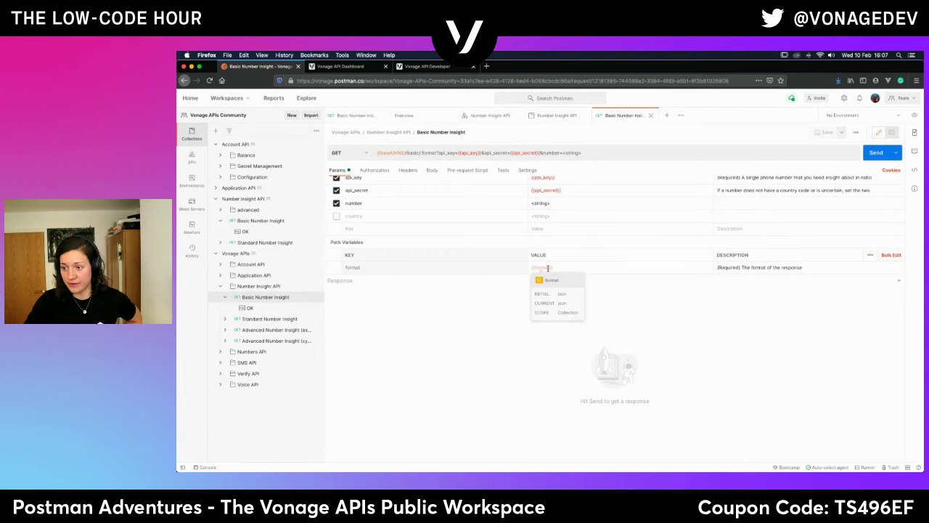
{"action": "left_click", "coordinate": [216, 252]}
{"action": "left_click", "coordinate": [275, 221]}
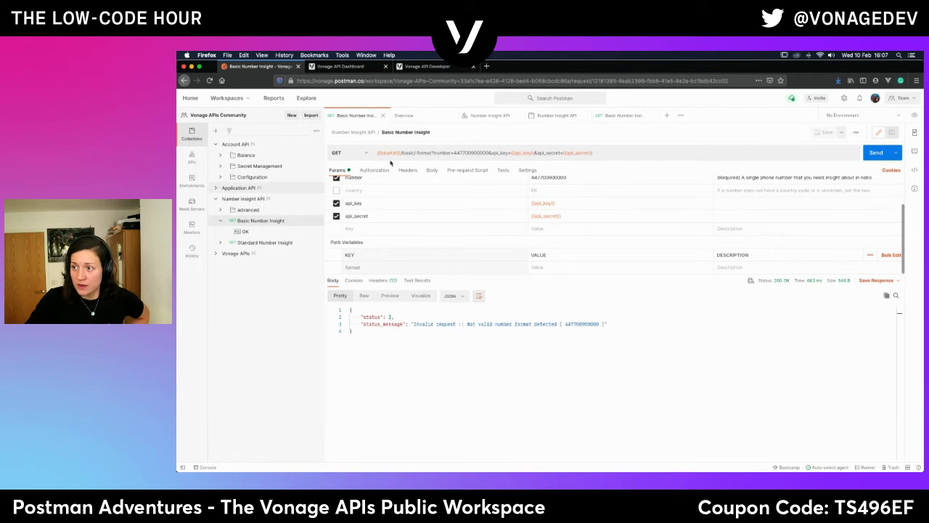
Close the comparison tab and set the format path variable's value to json.
{"action": "left_click", "coordinate": [651, 118]}
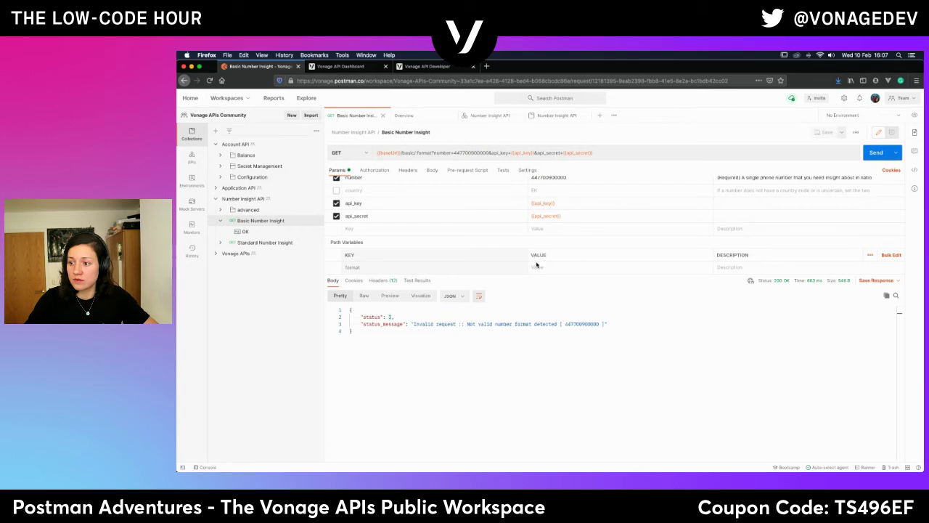
{"action": "scroll", "coordinate": [401, 252], "scroll_direction": "up", "scroll_amount": 2}
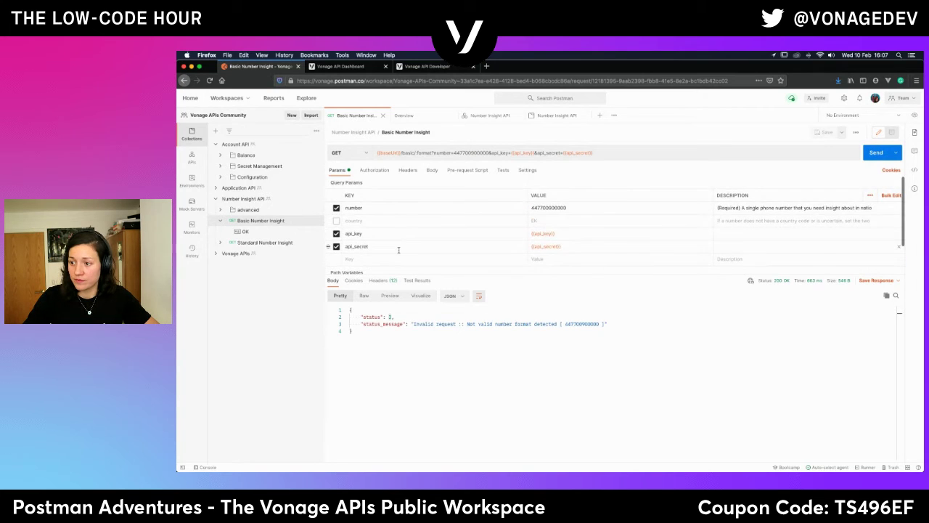
{"action": "scroll", "coordinate": [398, 251], "scroll_direction": "down", "scroll_amount": 2}
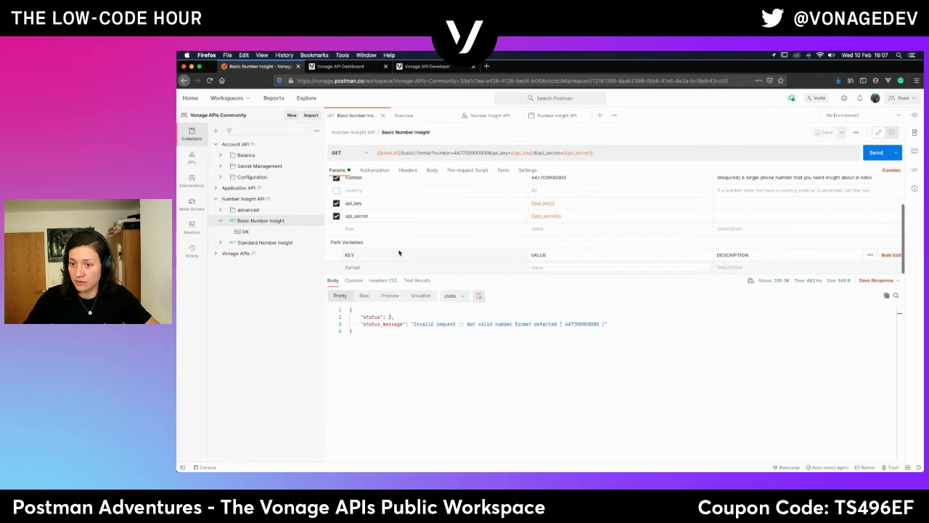
{"action": "left_click", "coordinate": [541, 267]}
{"action": "type", "text": "{{for"}
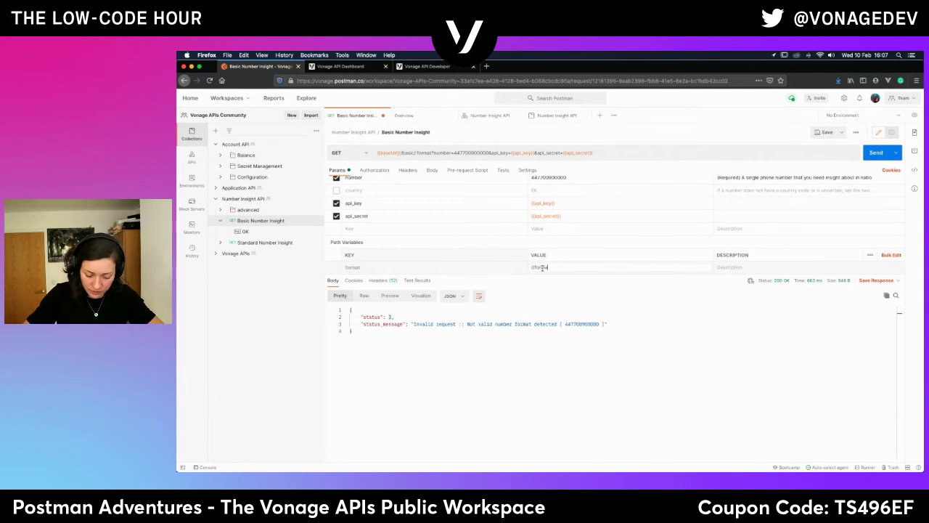
{"action": "type", "text": "mat}}"}
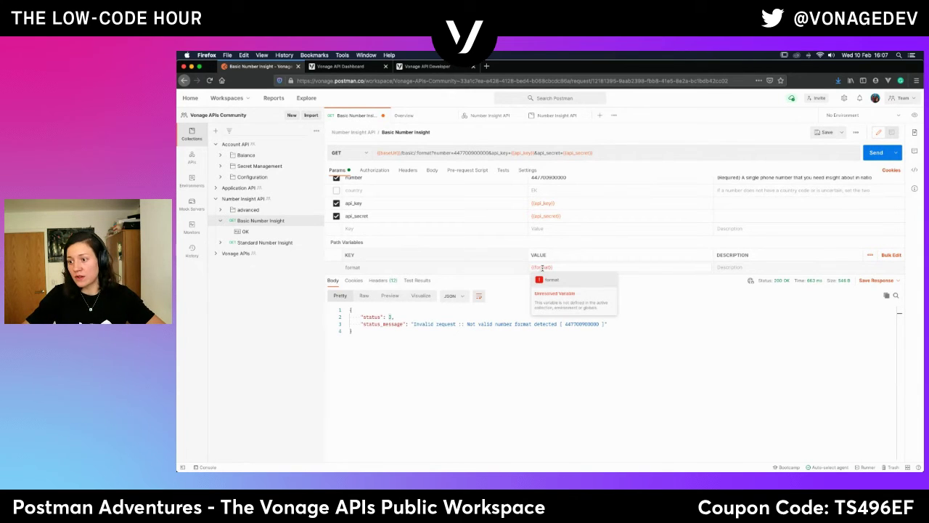
{"action": "key", "text": "BackSpace"}
{"action": "key", "text": "BackSpace"}
{"action": "key", "text": "BackSpace"}
{"action": "key", "text": "BackSpace"}
{"action": "key", "text": "BackSpace"}
{"action": "key", "text": "BackSpace"}
{"action": "key", "text": "BackSpace"}
{"action": "key", "text": "BackSpace"}
{"action": "key", "text": "BackSpace"}
{"action": "key", "text": "BackSpace"}
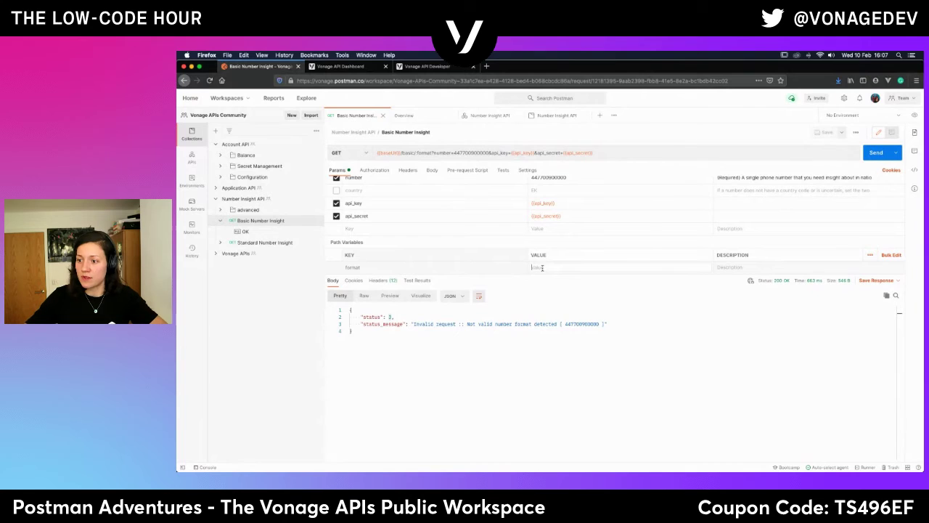
{"action": "type", "text": "json"}
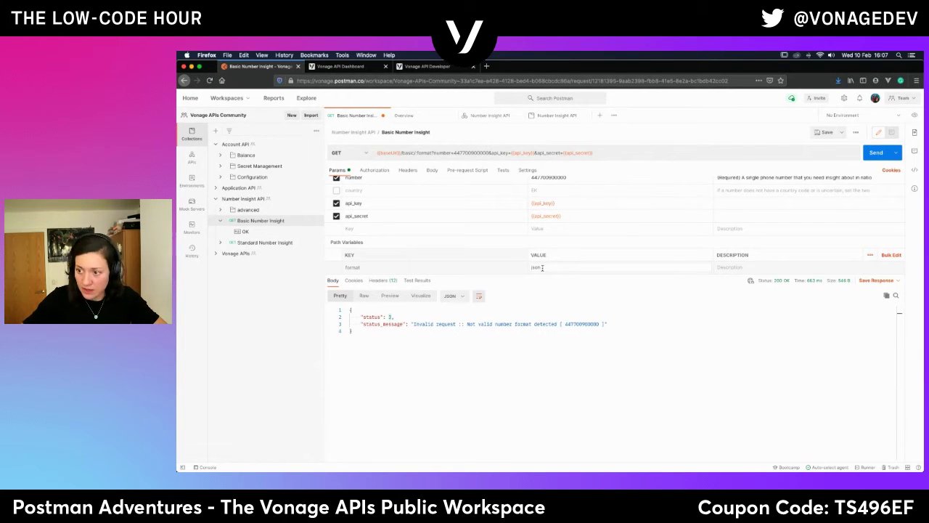
{"action": "left_click", "coordinate": [559, 306]}
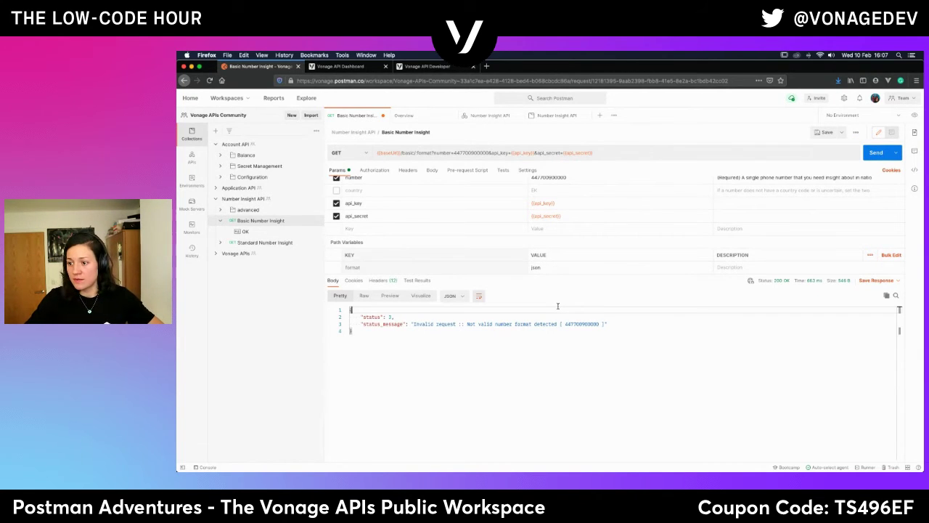
Turn the json value into a new Collection-scoped variable named format, so it reads {{format}}.
{"action": "double_click", "coordinate": [537, 267]}
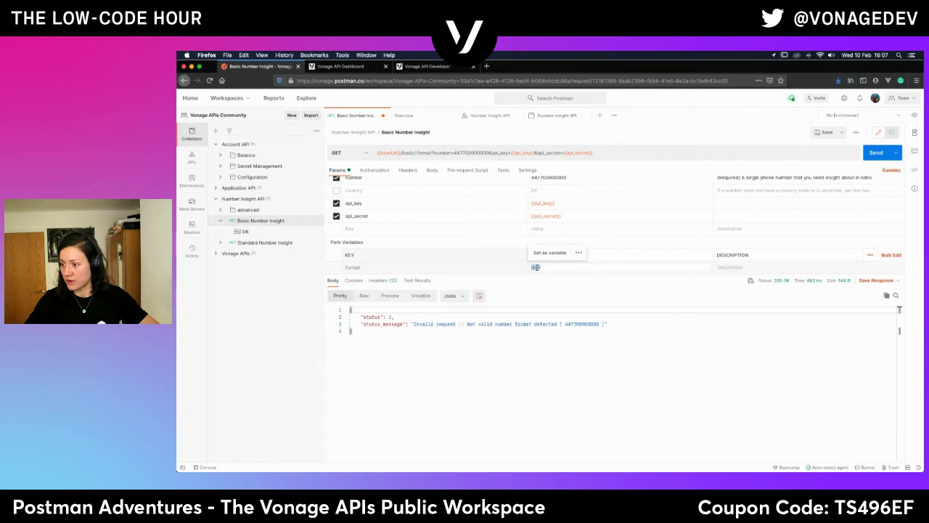
{"action": "left_click", "coordinate": [545, 254]}
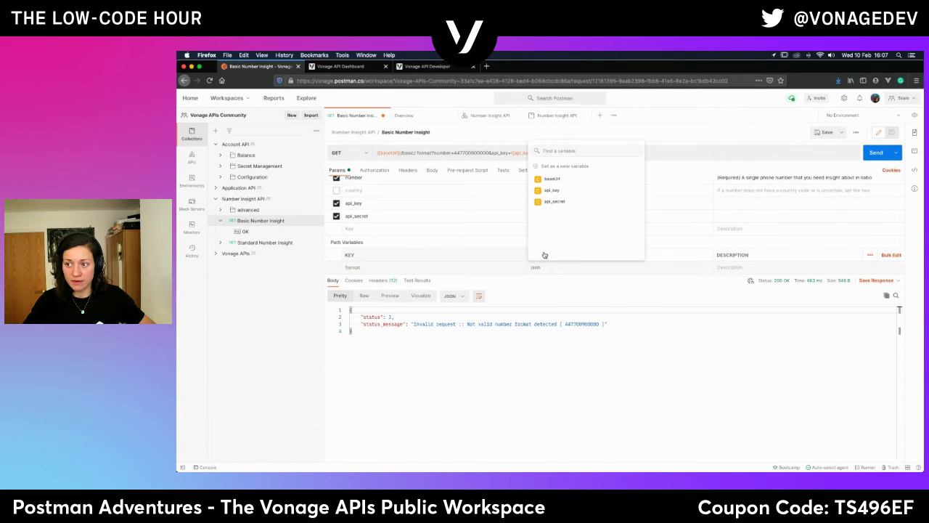
{"action": "left_click", "coordinate": [556, 152]}
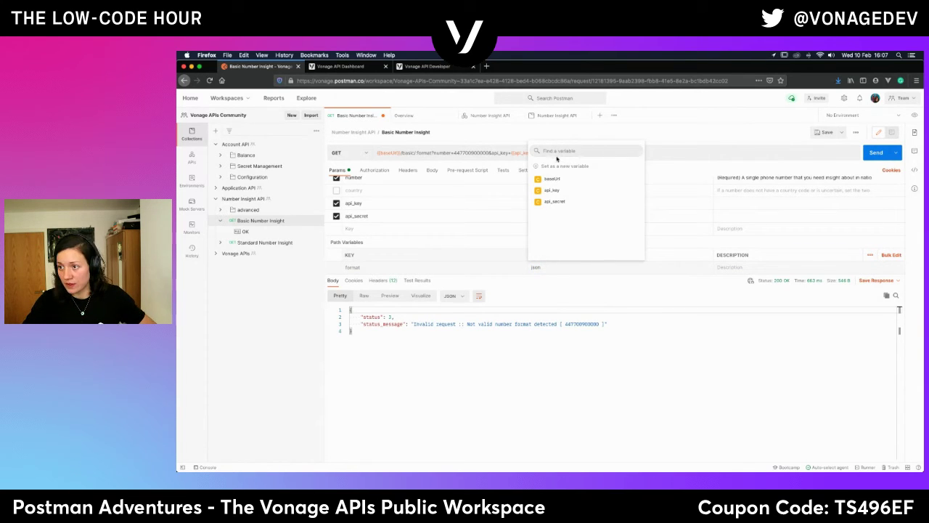
{"action": "left_click", "coordinate": [558, 166]}
{"action": "left_click", "coordinate": [572, 205]}
{"action": "type", "text": "format"}
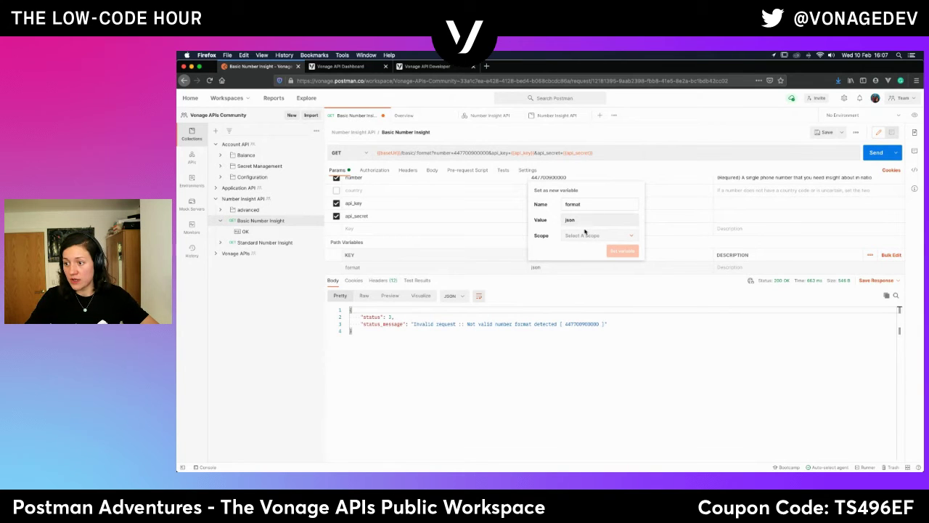
{"action": "left_click", "coordinate": [584, 236]}
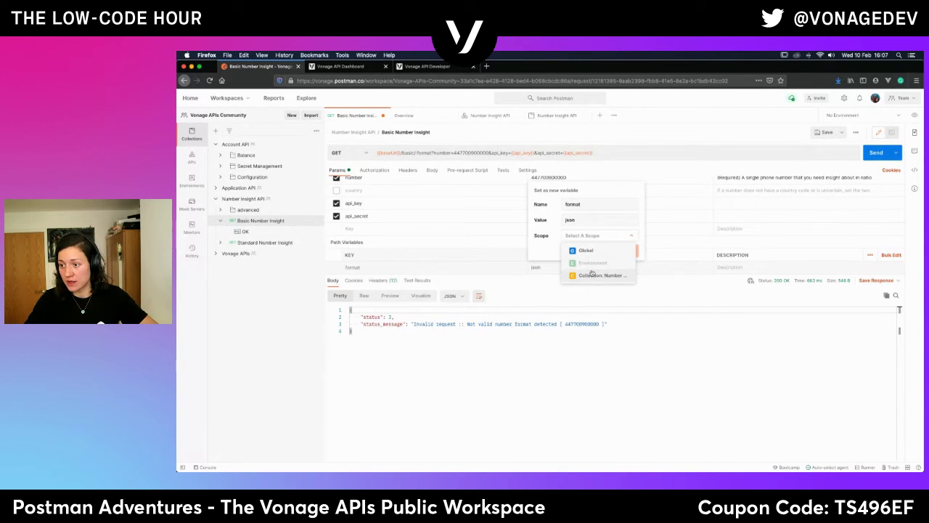
{"action": "left_click", "coordinate": [592, 275]}
{"action": "left_click", "coordinate": [611, 236]}
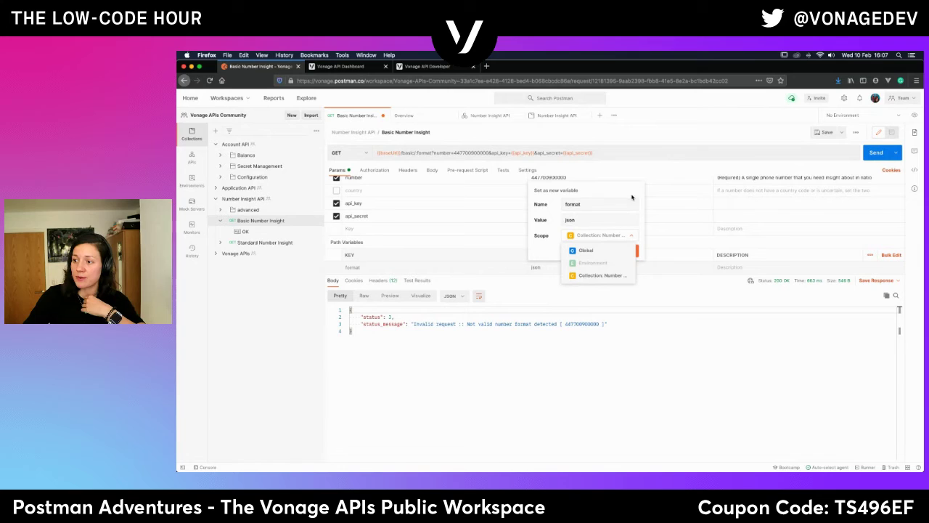
{"action": "left_click", "coordinate": [601, 276]}
{"action": "left_click", "coordinate": [628, 252]}
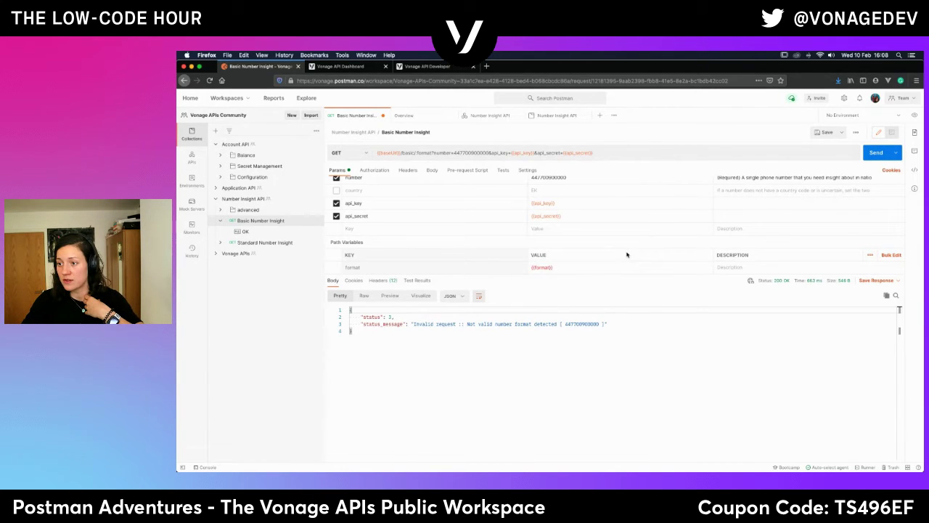
Save and resend the request, which still returns status 2 "Not valid number format detected".
{"action": "mouse_move", "coordinate": [541, 268]}
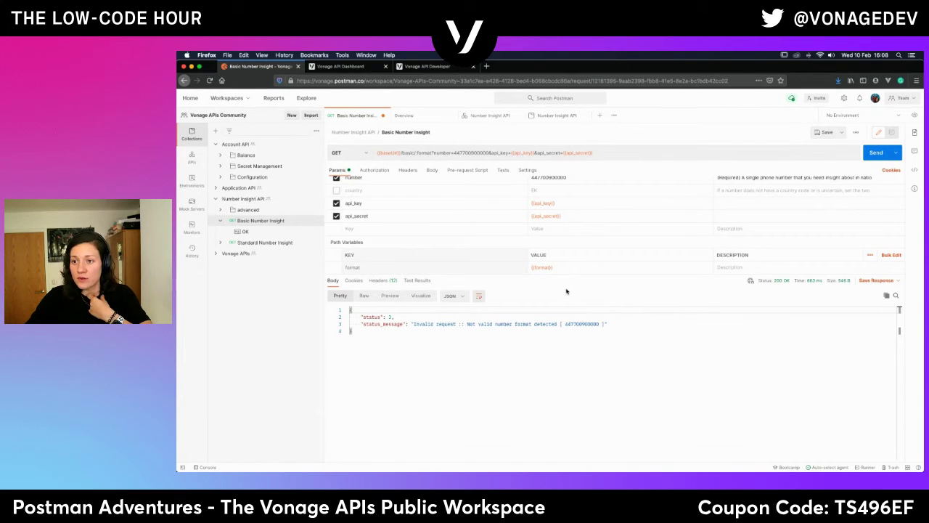
{"action": "left_click", "coordinate": [826, 132]}
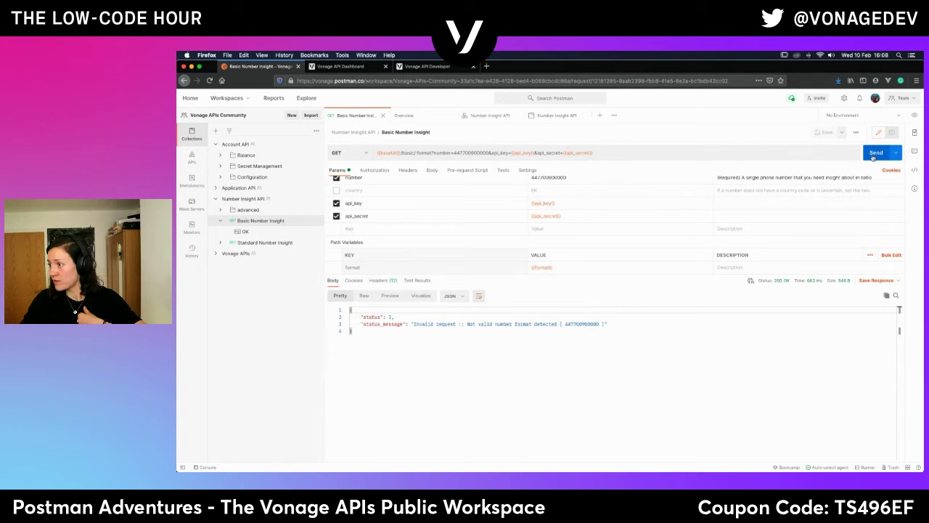
{"action": "left_click", "coordinate": [874, 153]}
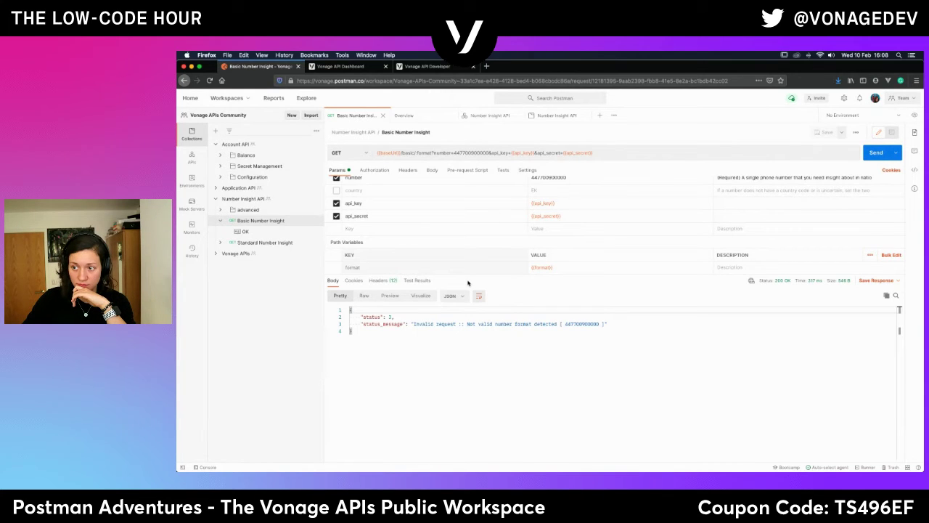
Enable the country parameter, change its value from EK to GB, and resend the request.
{"action": "left_click", "coordinate": [534, 191]}
{"action": "left_click", "coordinate": [336, 190]}
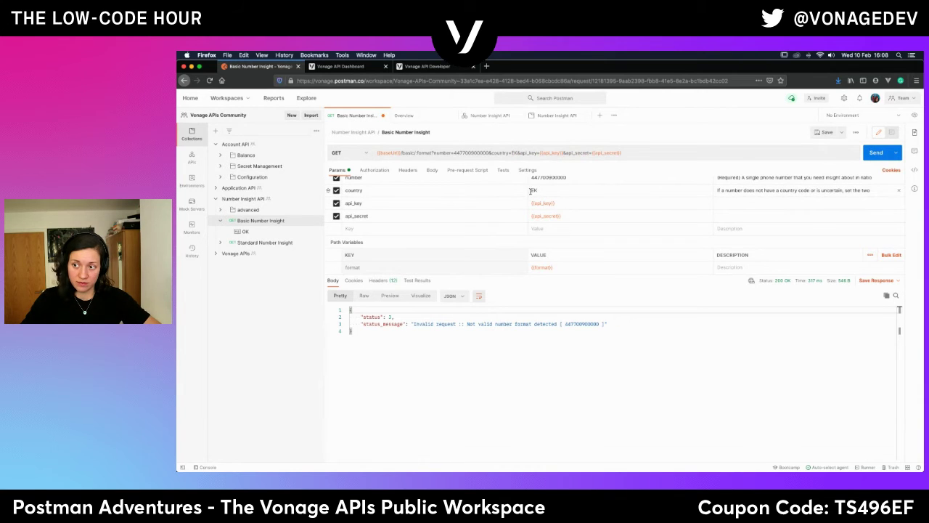
{"action": "left_click_drag", "start_coordinate": [531, 191], "coordinate": [569, 192]}
{"action": "type", "text": "GB"}
{"action": "left_click", "coordinate": [876, 154]}
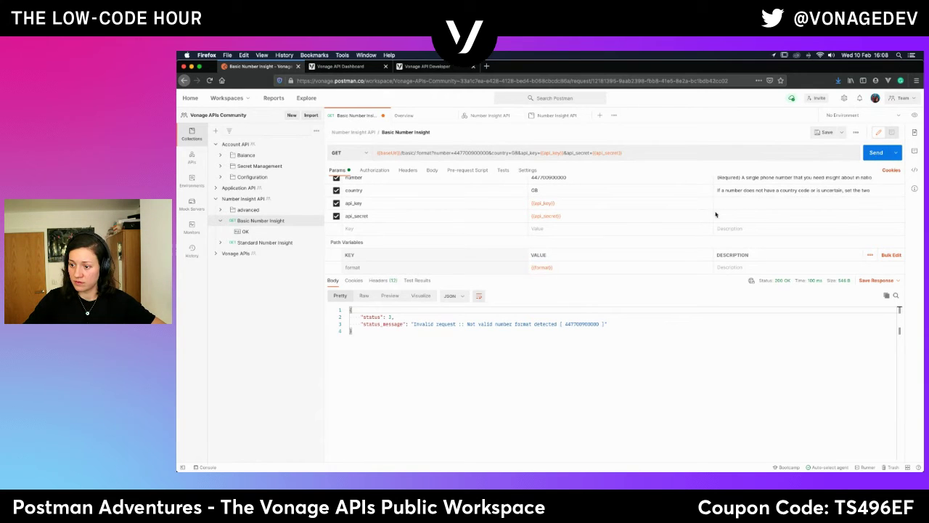
Replace the number parameter's value with a valid UK mobile number.
{"action": "scroll", "coordinate": [548, 228], "scroll_direction": "up", "scroll_amount": 2}
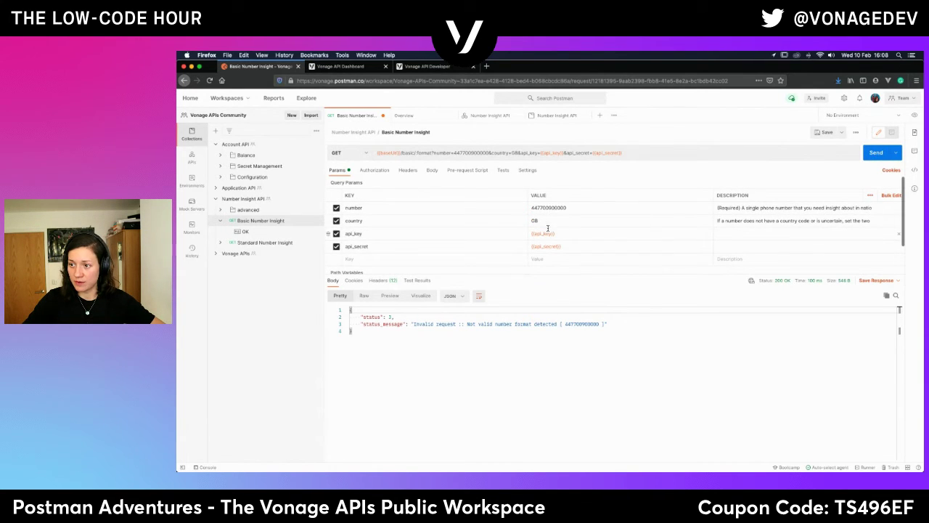
{"action": "left_click", "coordinate": [573, 209]}
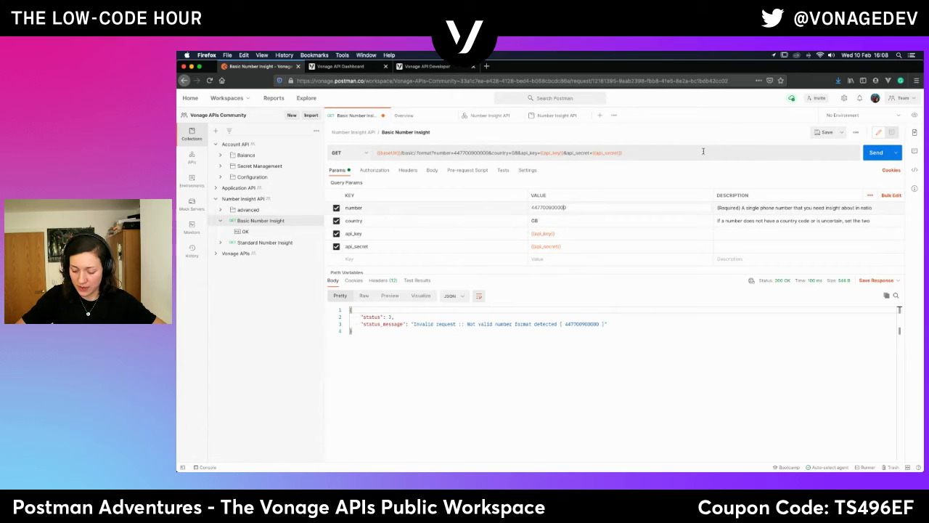
{"action": "key", "text": "Left"}
{"action": "key", "text": "Left"}
{"action": "key", "text": "Left"}
{"action": "key", "text": "Left"}
{"action": "key", "text": "Left"}
{"action": "key", "text": "Left"}
{"action": "key", "text": "Left"}
{"action": "key", "text": "Left"}
{"action": "key", "text": "Left"}
{"action": "key", "text": "Left"}
{"action": "key", "text": "Left"}
{"action": "key", "text": "Left"}
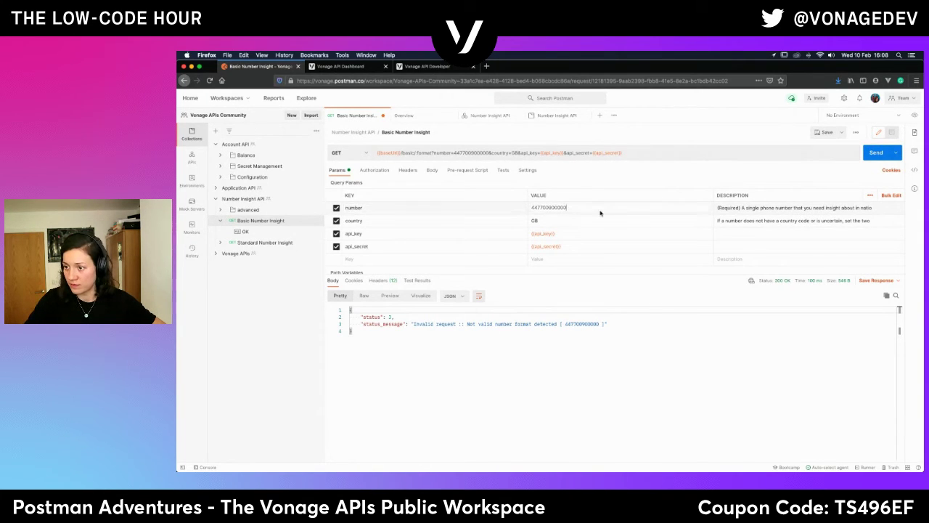
{"action": "key", "text": "BackSpace"}
{"action": "key", "text": "BackSpace"}
{"action": "key", "text": "BackSpace"}
{"action": "key", "text": "BackSpace"}
{"action": "key", "text": "BackSpace"}
{"action": "key", "text": "BackSpace"}
{"action": "key", "text": "BackSpace"}
{"action": "key", "text": "BackSpace"}
{"action": "key", "text": "BackSpace"}
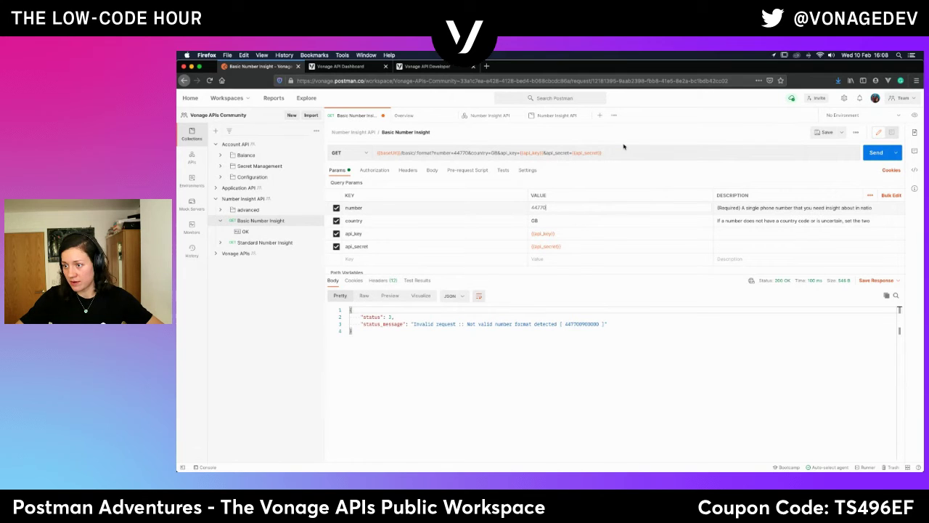
{"action": "key", "text": "BackSpace"}
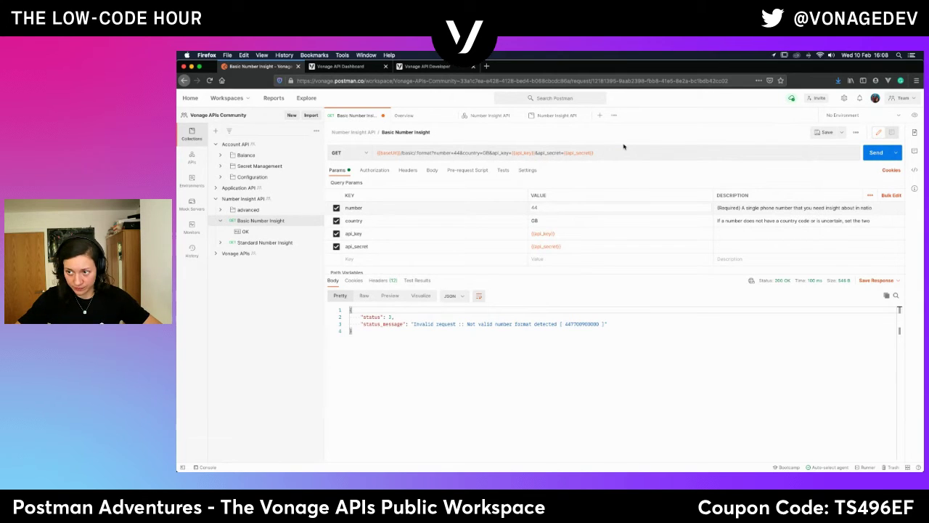
{"action": "key", "text": "BackSpace"}
{"action": "key", "text": "BackSpace"}
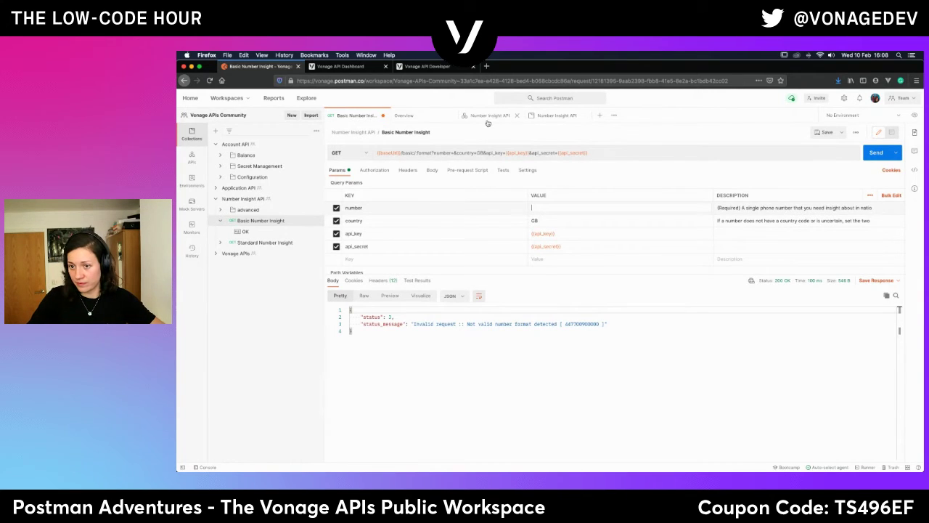
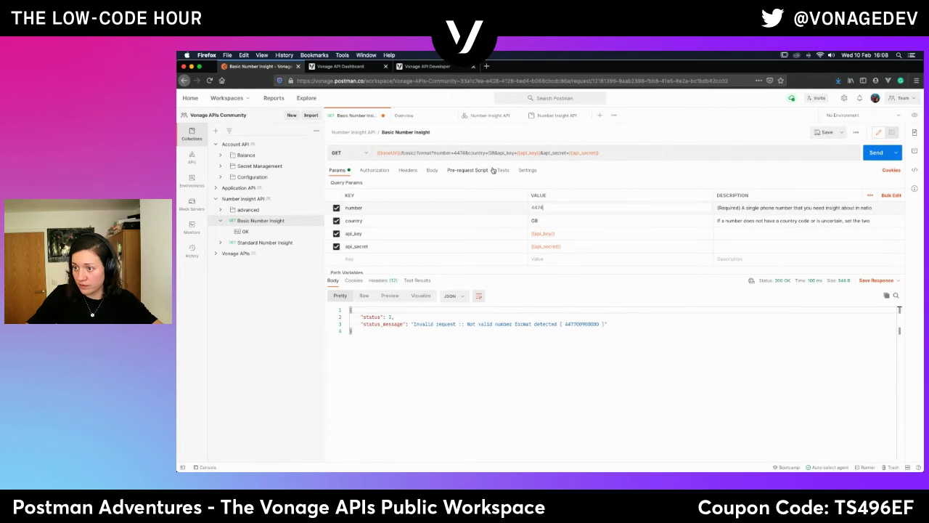
{"action": "left_click", "coordinate": [611, 389]}
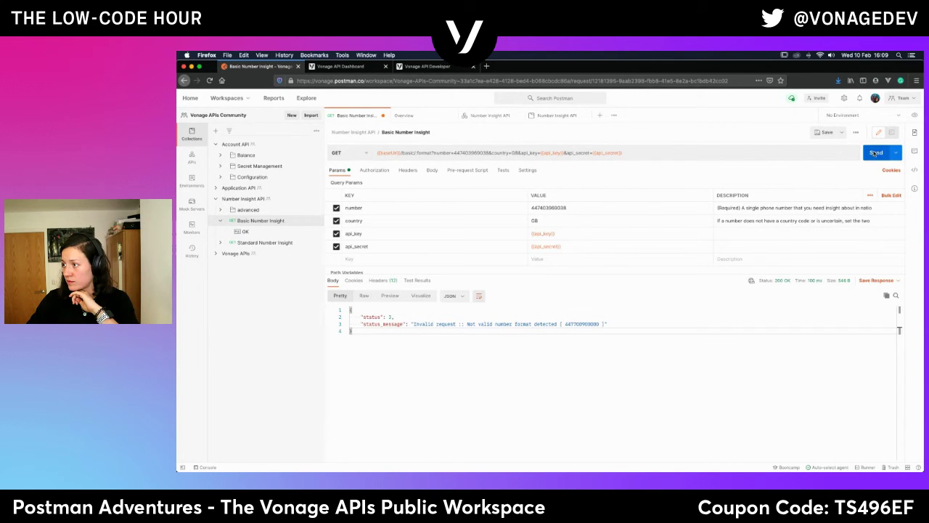
Send the request and inspect the status 0, request_id and United Kingdom country_name in the response.
{"action": "left_click", "coordinate": [876, 153]}
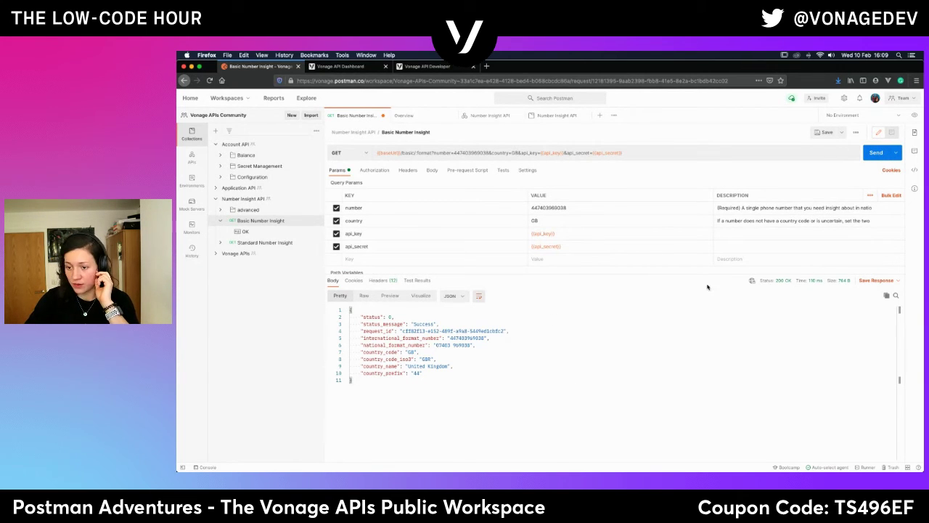
{"action": "double_click", "coordinate": [390, 317]}
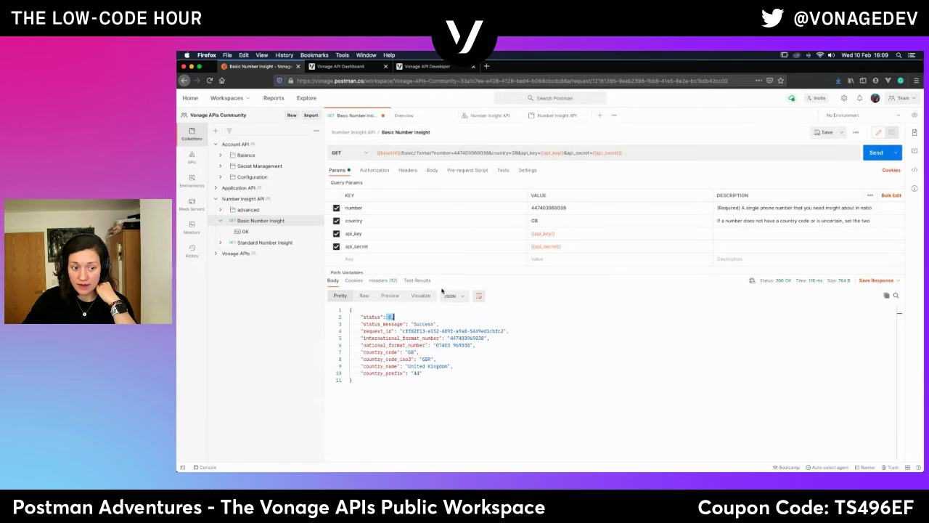
{"action": "left_click_drag", "start_coordinate": [400, 331], "coordinate": [510, 331]}
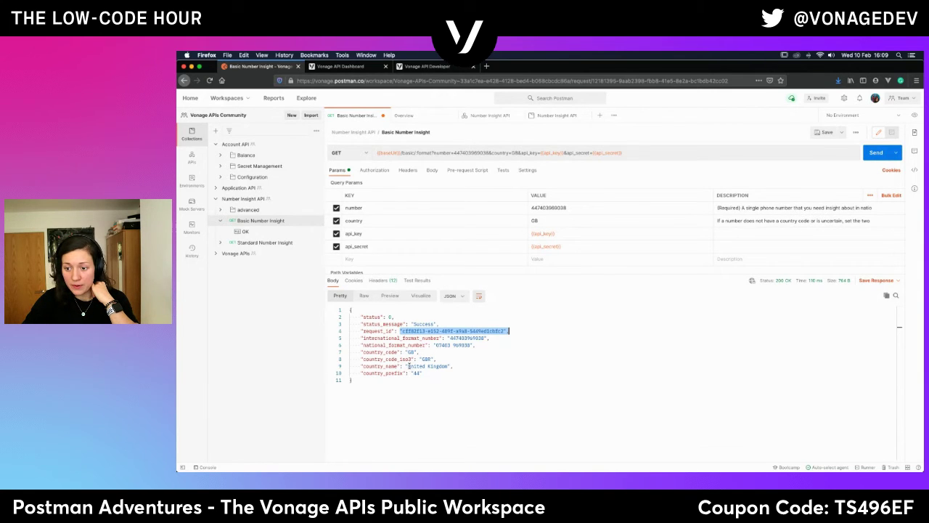
{"action": "left_click_drag", "start_coordinate": [408, 366], "coordinate": [461, 366]}
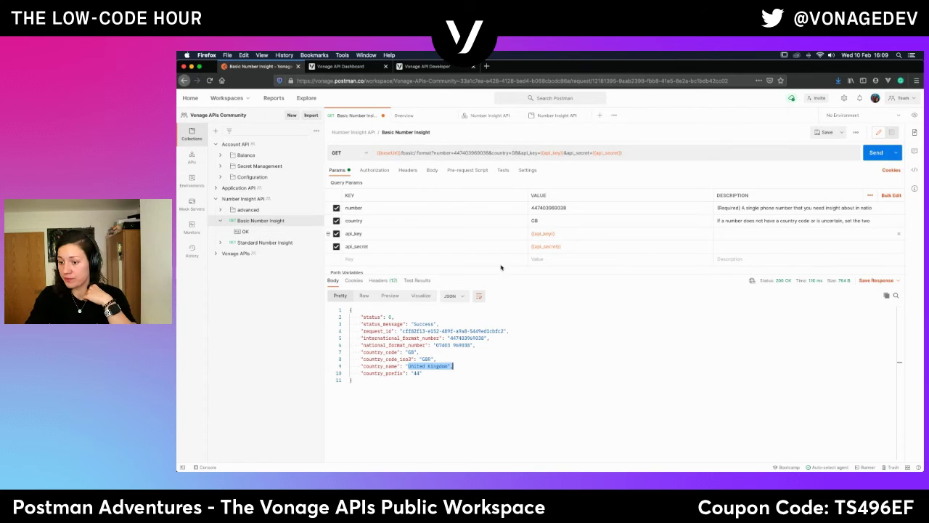
{"action": "left_click", "coordinate": [526, 377]}
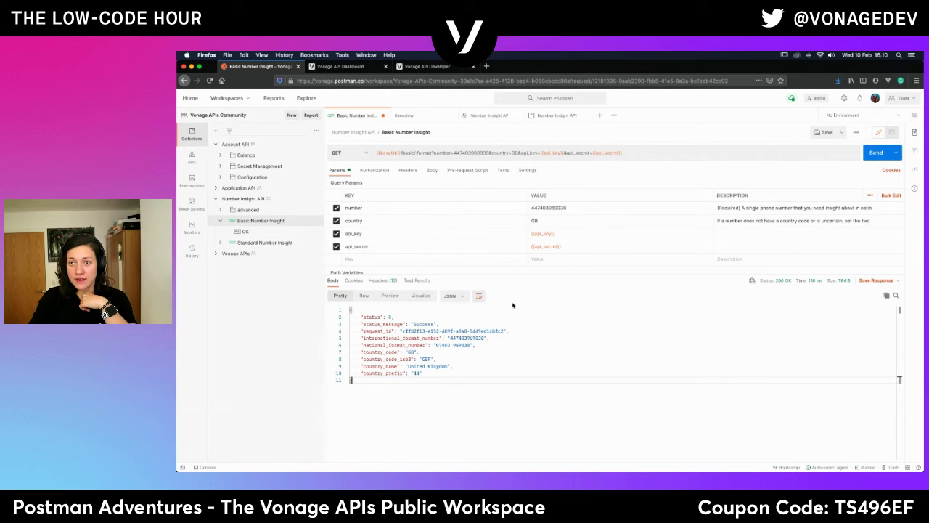
{"action": "left_click", "coordinate": [876, 280]}
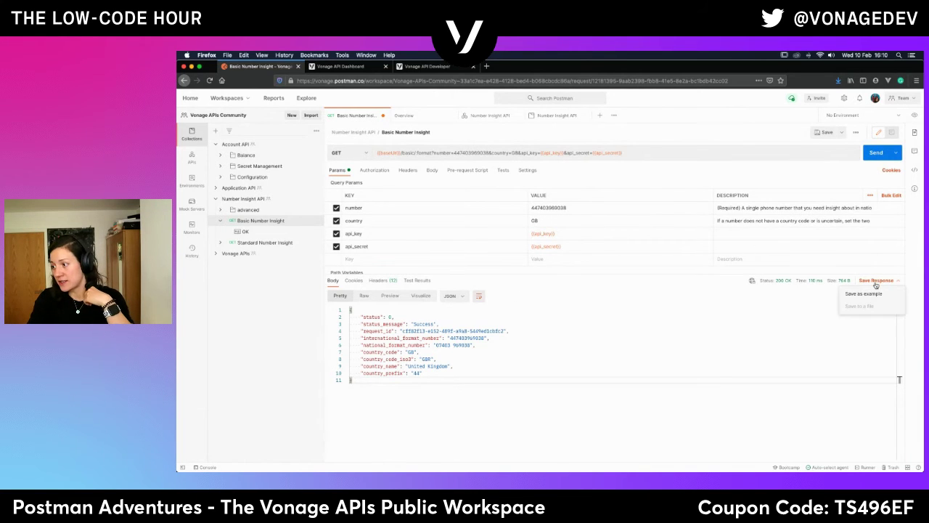
Save the successful response as an example named Success.
{"action": "left_click", "coordinate": [876, 295]}
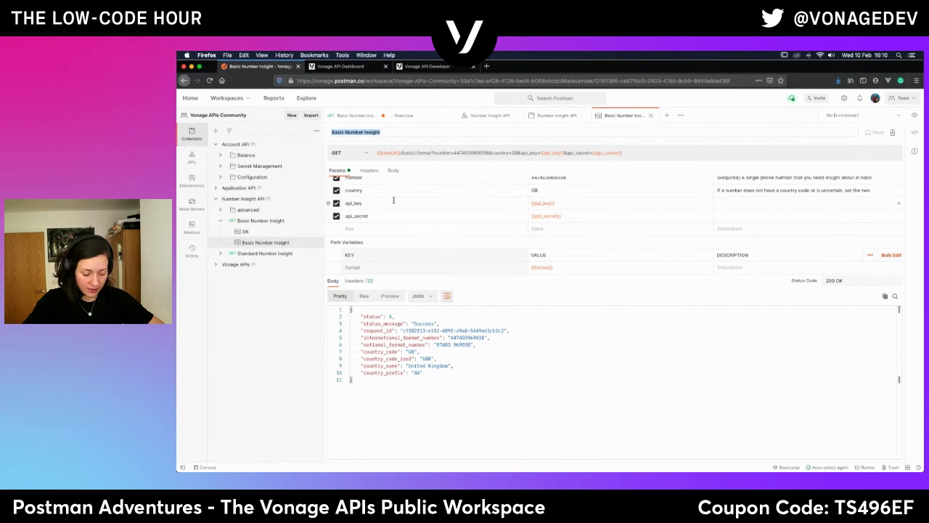
{"action": "type", "text": "Success"}
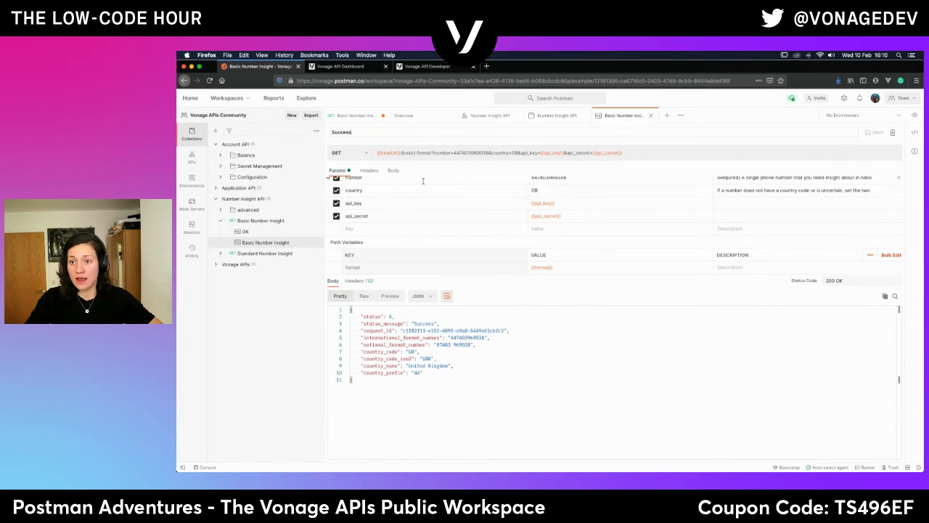
{"action": "left_click", "coordinate": [570, 383]}
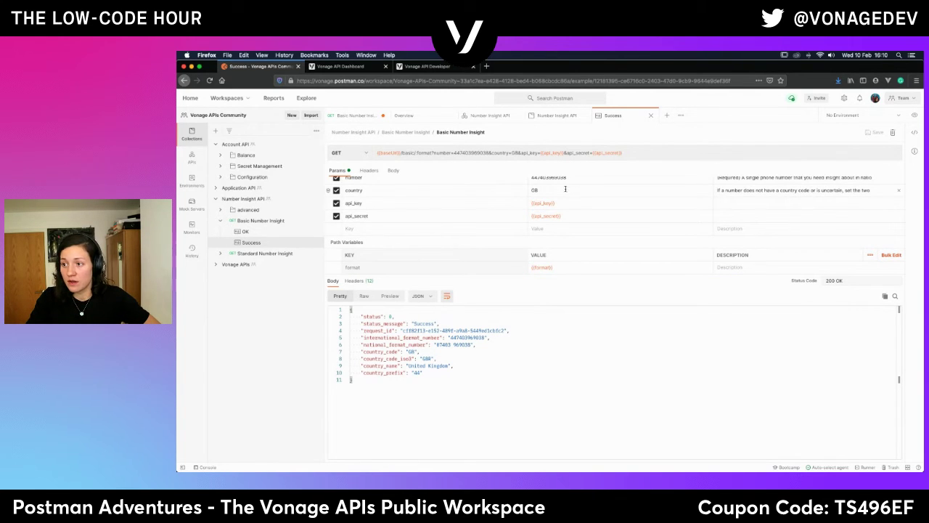
{"action": "scroll", "coordinate": [621, 240], "scroll_direction": "up", "scroll_amount": 1}
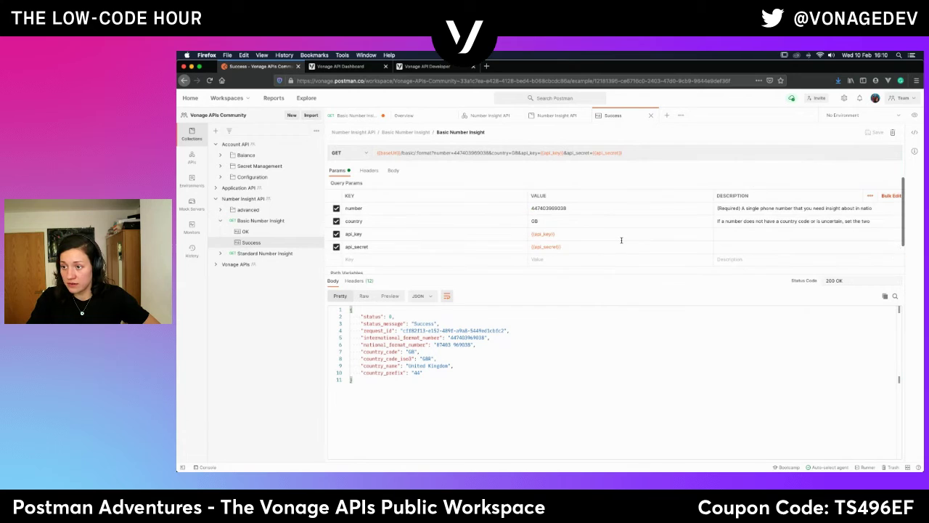
{"action": "left_click", "coordinate": [563, 207]}
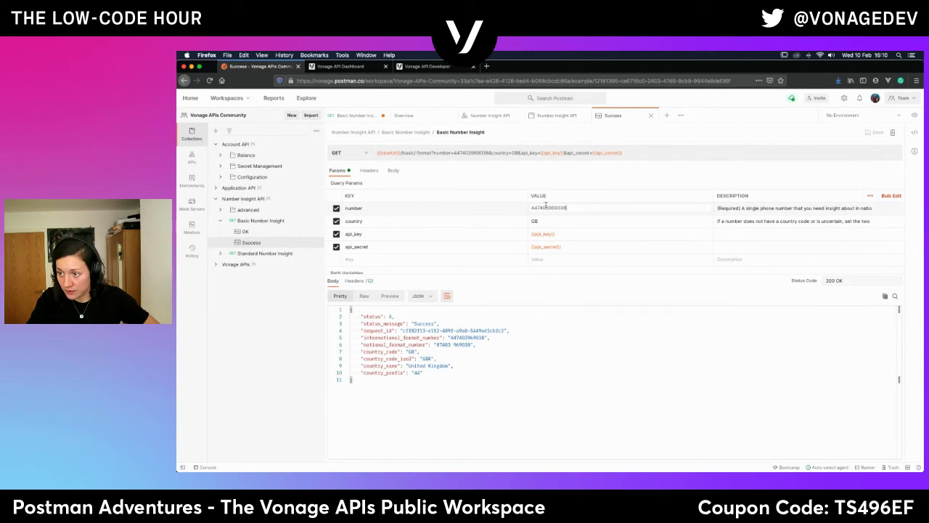
{"action": "left_click_drag", "start_coordinate": [543, 208], "coordinate": [589, 209]}
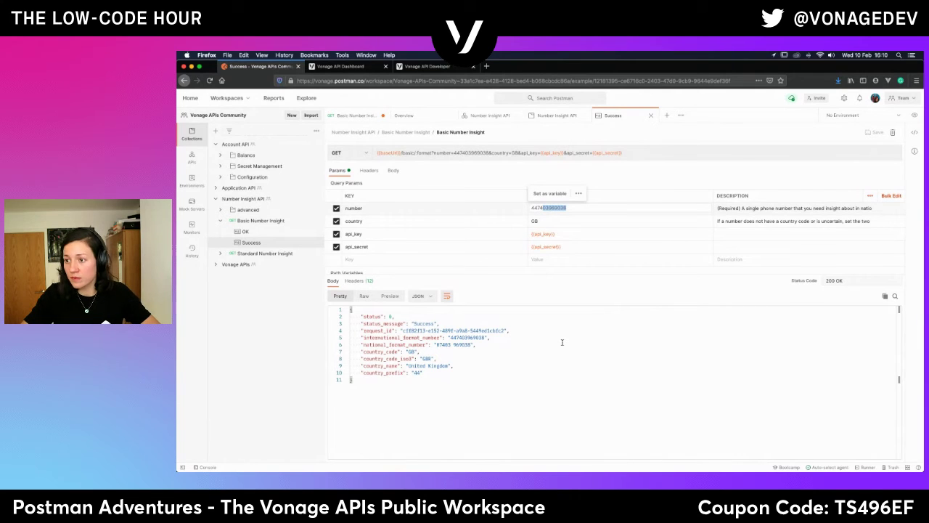
{"action": "type", "text": "12345678"}
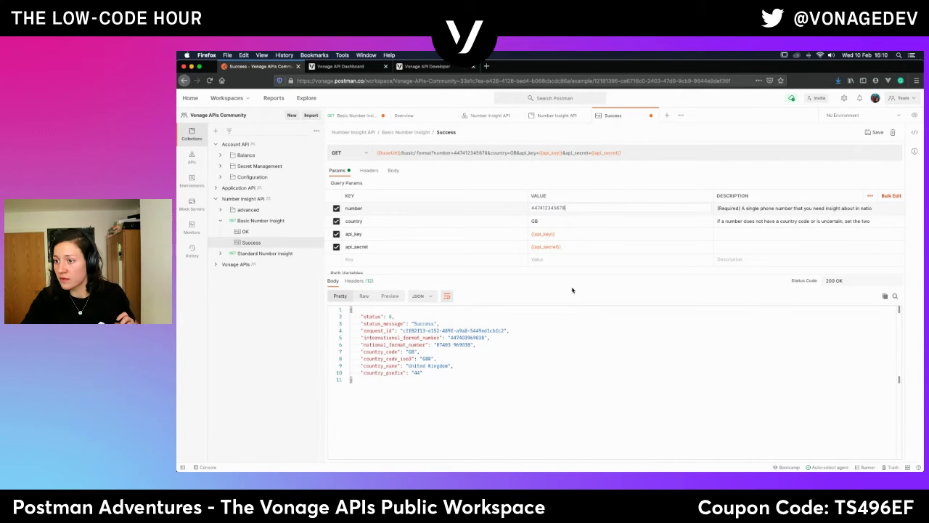
{"action": "double_click", "coordinate": [554, 208]}
{"action": "key", "text": "ctrl+c"}
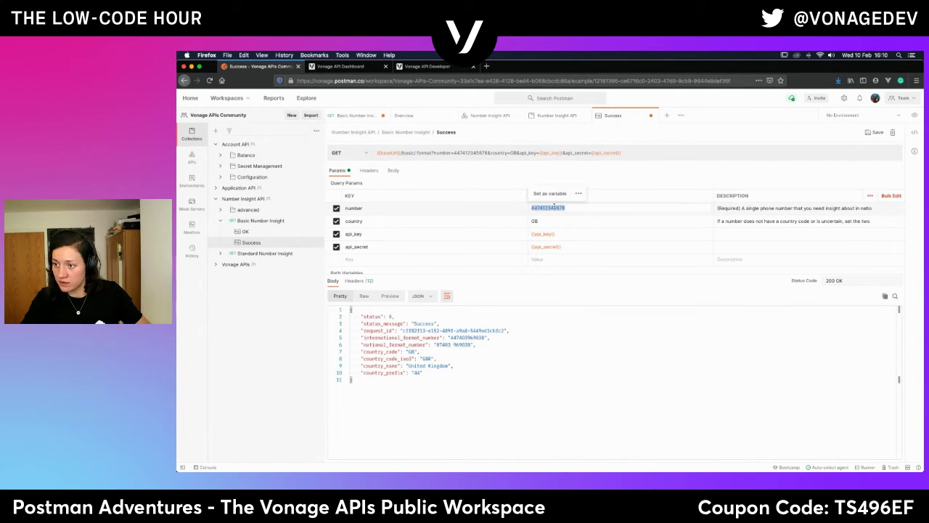
Paste the placeholder number into the response's international_format_number value.
{"action": "double_click", "coordinate": [463, 344]}
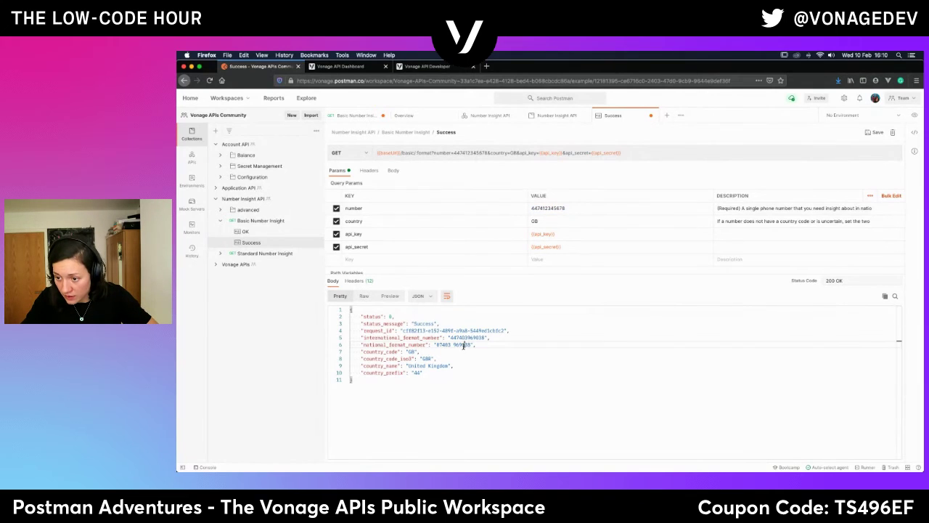
{"action": "left_click_drag", "start_coordinate": [486, 338], "coordinate": [449, 338]}
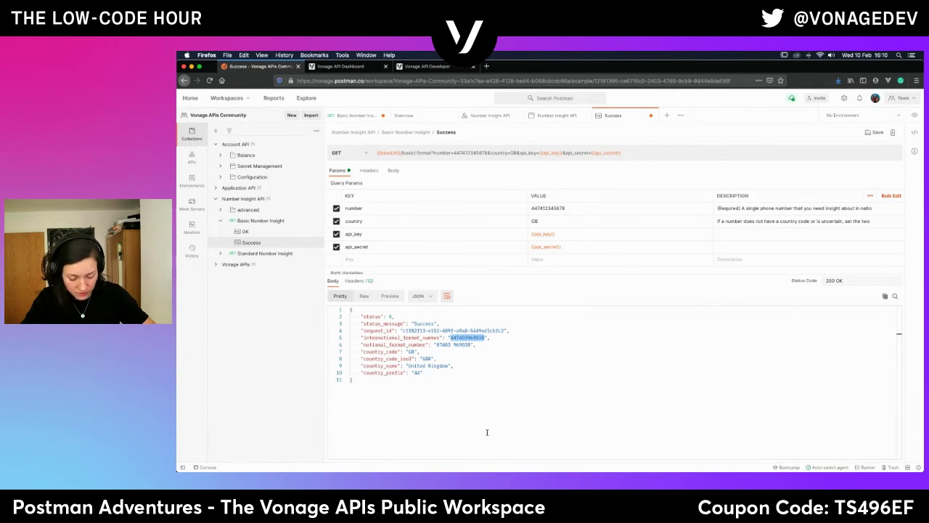
{"action": "key", "text": "ctrl+v"}
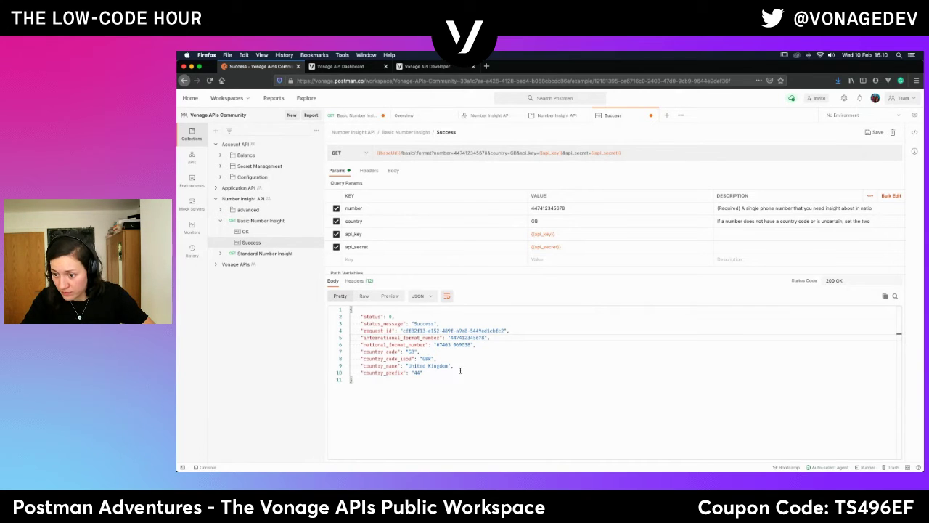
{"action": "left_click_drag", "start_coordinate": [473, 344], "coordinate": [435, 344]}
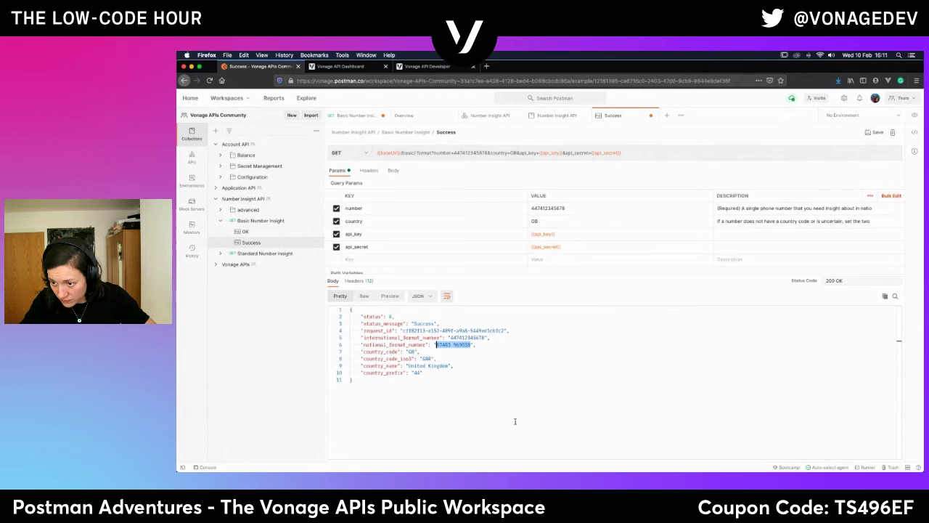
{"action": "key", "text": "ctrl+v"}
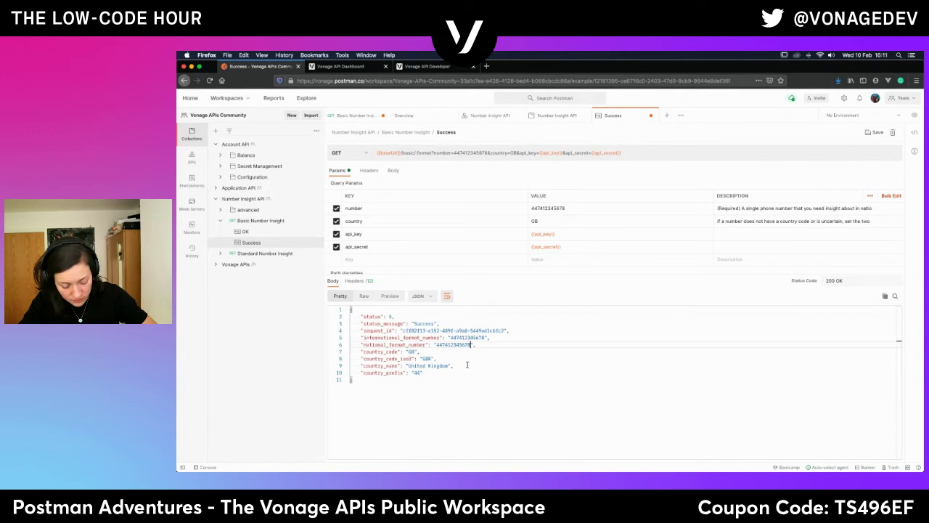
{"action": "key", "text": "ctrl+z"}
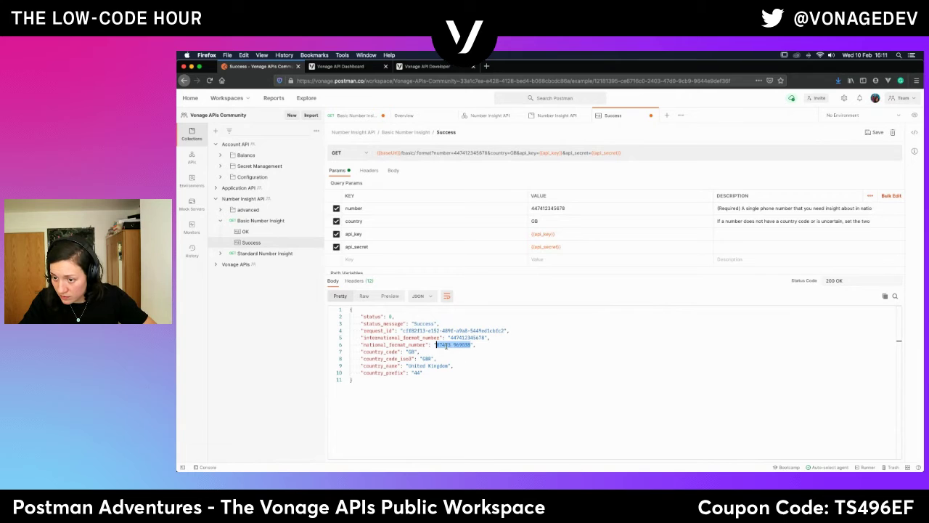
{"action": "left_click", "coordinate": [472, 349]}
{"action": "double_click", "coordinate": [465, 344]}
{"action": "double_click", "coordinate": [442, 344]}
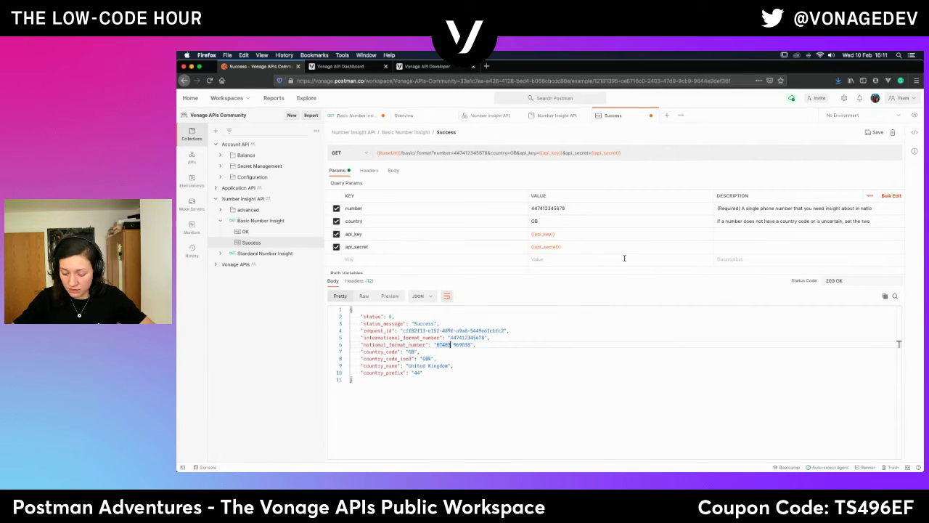
{"action": "type", "text": "07412"}
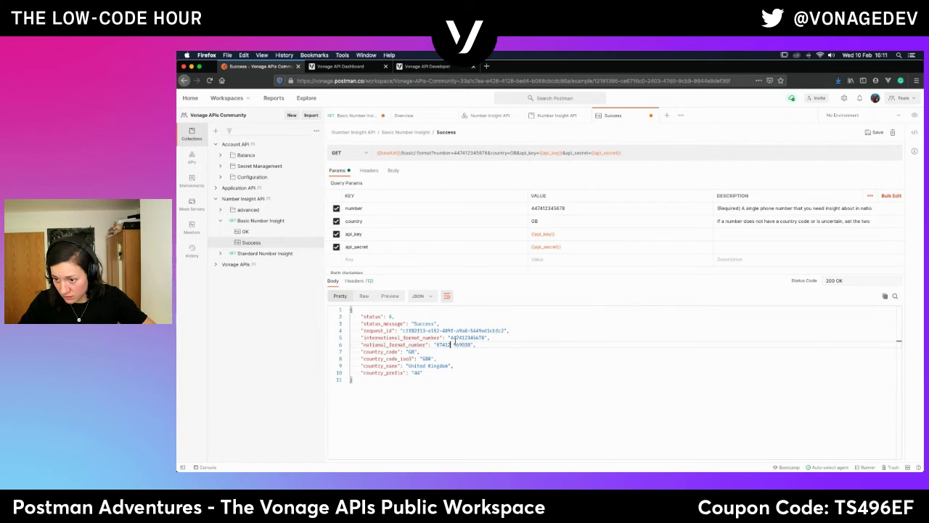
{"action": "left_click_drag", "start_coordinate": [454, 344], "coordinate": [471, 345]}
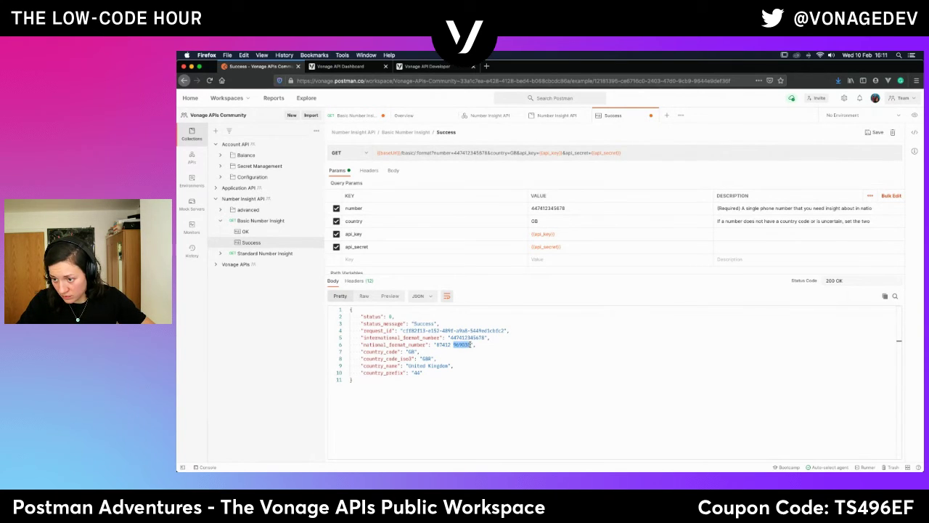
{"action": "type", "text": "345678"}
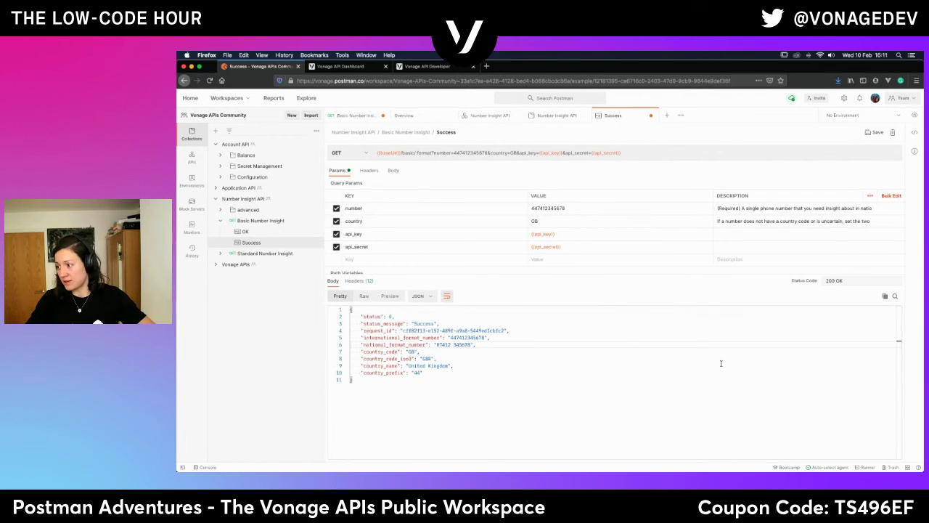
{"action": "left_click", "coordinate": [873, 133]}
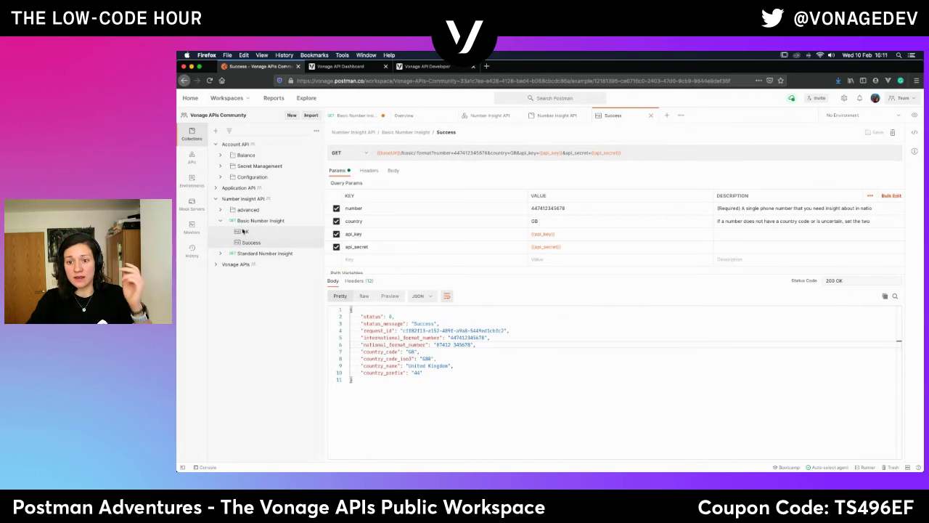
Compare the OK and Success examples side by side, then bring up the OK example's delete prompt.
{"action": "left_click", "coordinate": [244, 232]}
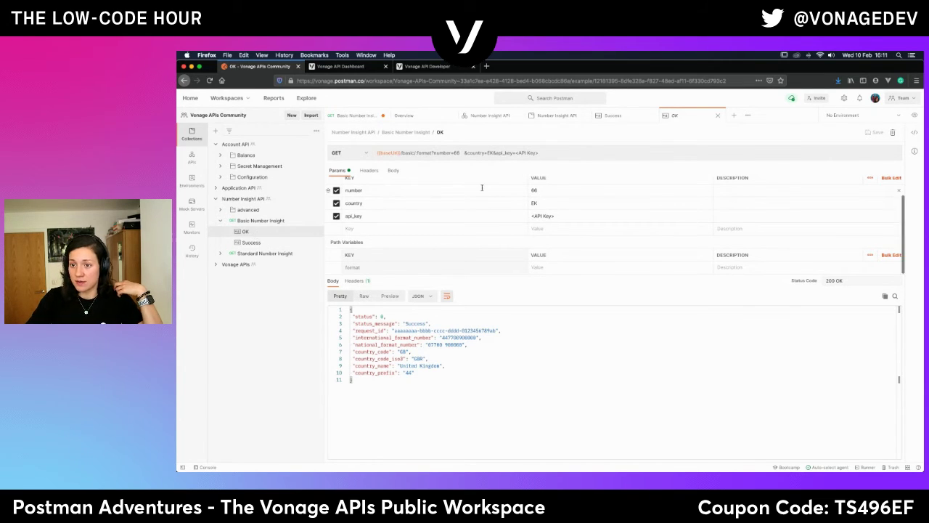
{"action": "scroll", "coordinate": [482, 190], "scroll_direction": "up", "scroll_amount": 1}
{"action": "scroll", "coordinate": [481, 190], "scroll_direction": "up", "scroll_amount": 1}
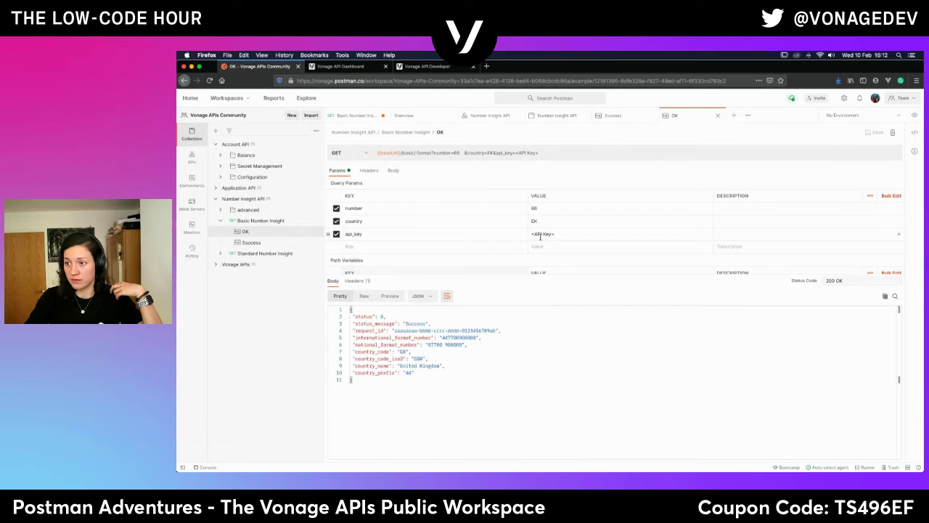
{"action": "scroll", "coordinate": [539, 236], "scroll_direction": "down", "scroll_amount": 1}
{"action": "scroll", "coordinate": [540, 236], "scroll_direction": "up", "scroll_amount": 1}
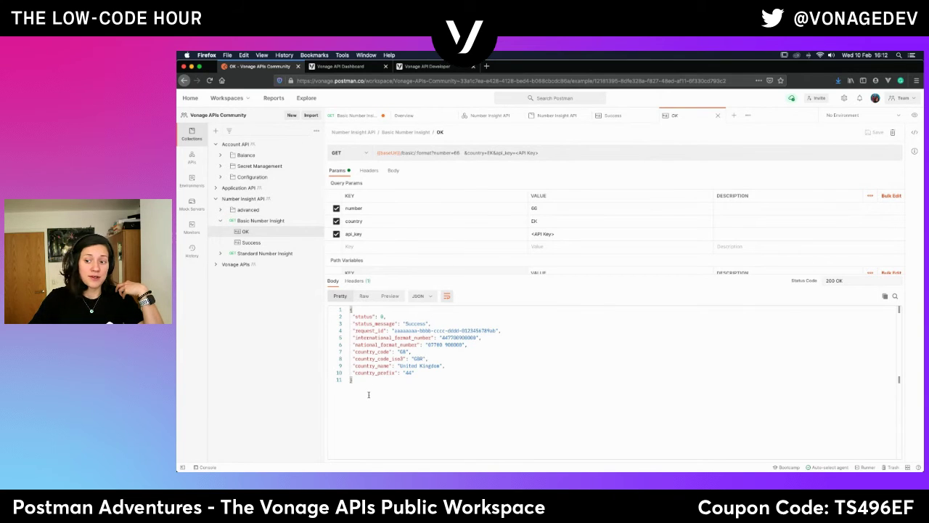
{"action": "left_click", "coordinate": [249, 243]}
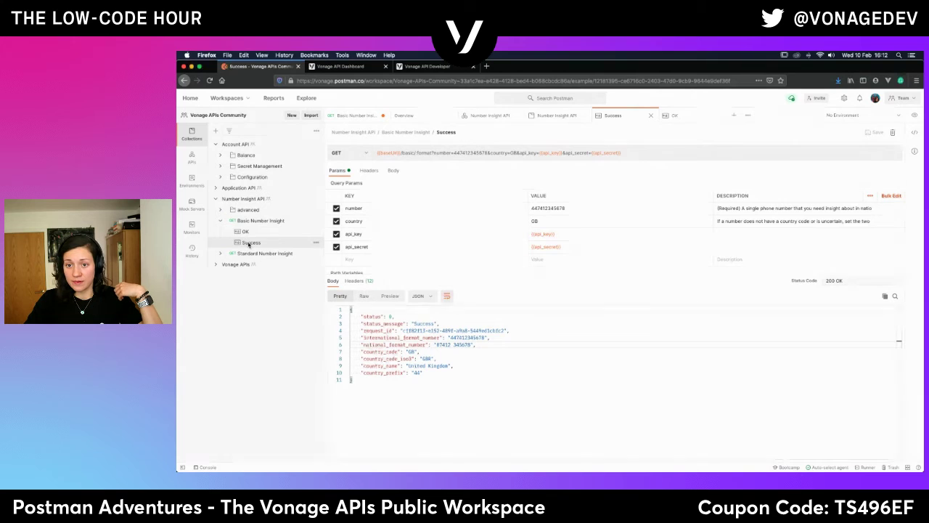
{"action": "left_click", "coordinate": [244, 232]}
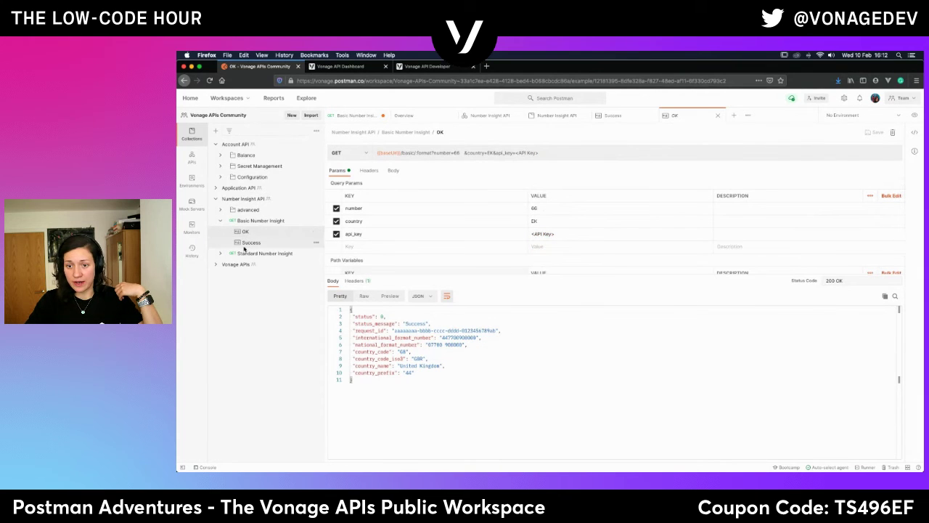
{"action": "left_click", "coordinate": [247, 243]}
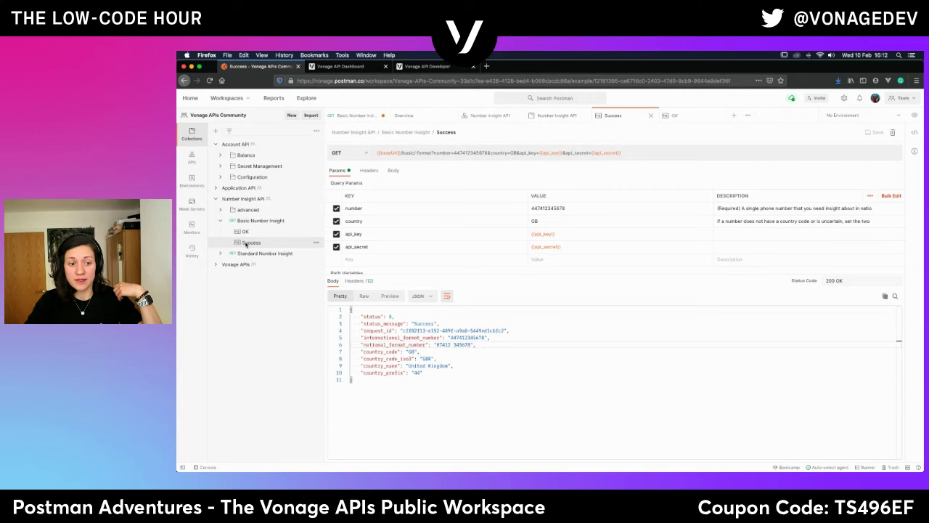
{"action": "left_click", "coordinate": [245, 231]}
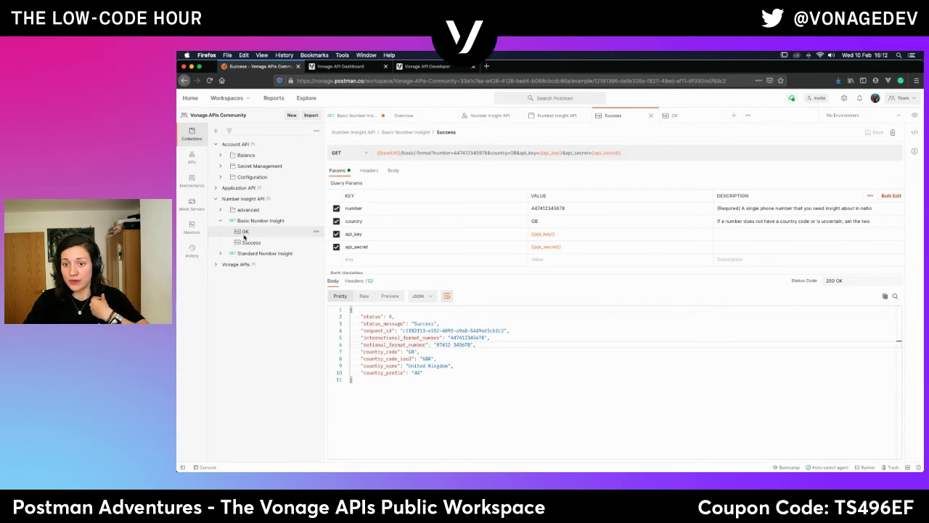
{"action": "left_click", "coordinate": [316, 231]}
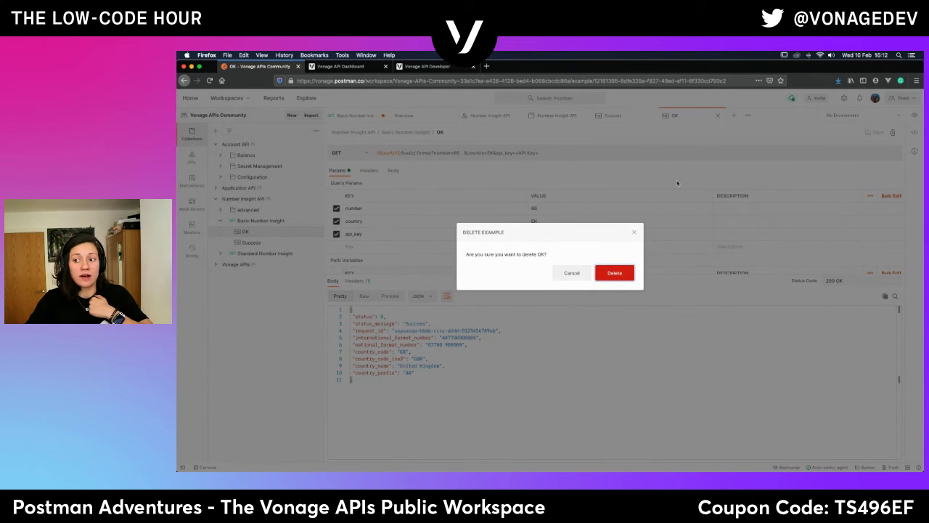
Delete the OK example so Basic Number Insight keeps only Success, then reopen the request.
{"action": "left_click", "coordinate": [614, 273]}
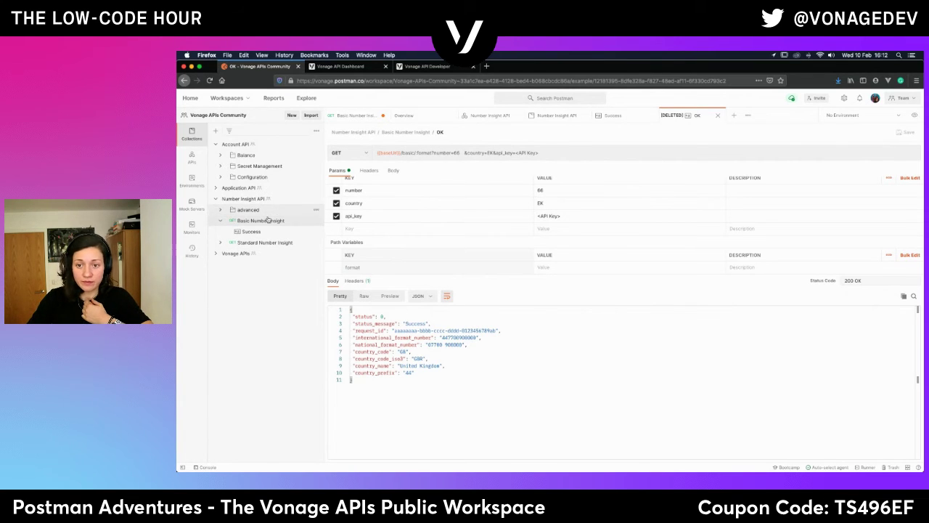
{"action": "left_click", "coordinate": [260, 244]}
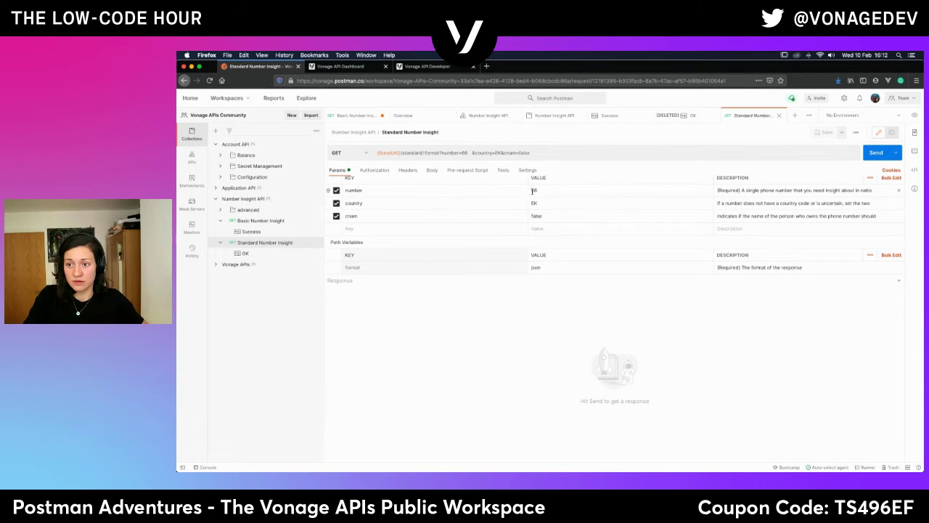
{"action": "left_click", "coordinate": [258, 221]}
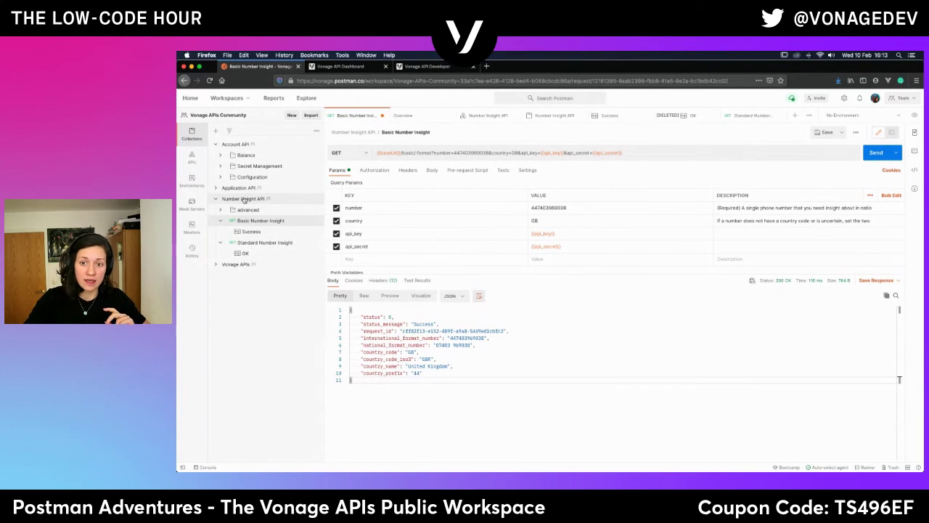
Store the phone number as a collection-scoped variable 'number' so the parameter reads {{number}}.
{"action": "left_click", "coordinate": [553, 208]}
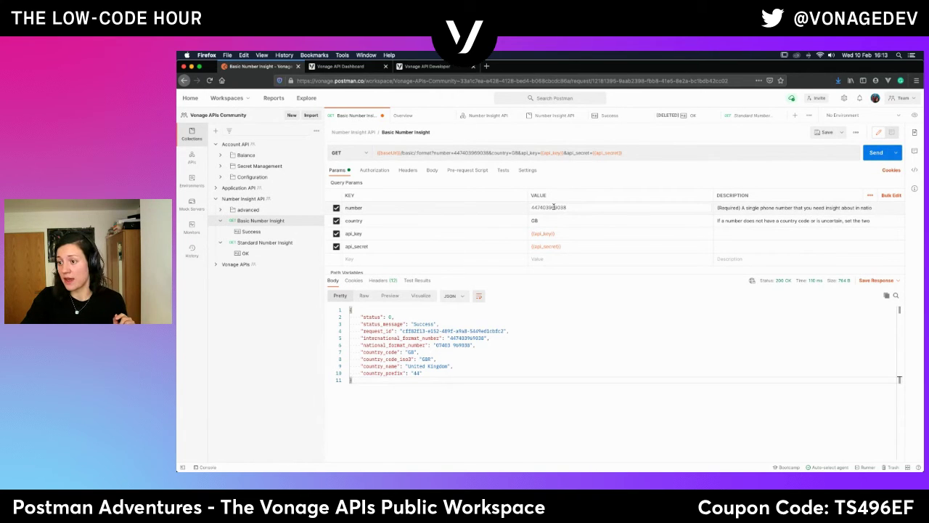
{"action": "double_click", "coordinate": [553, 208]}
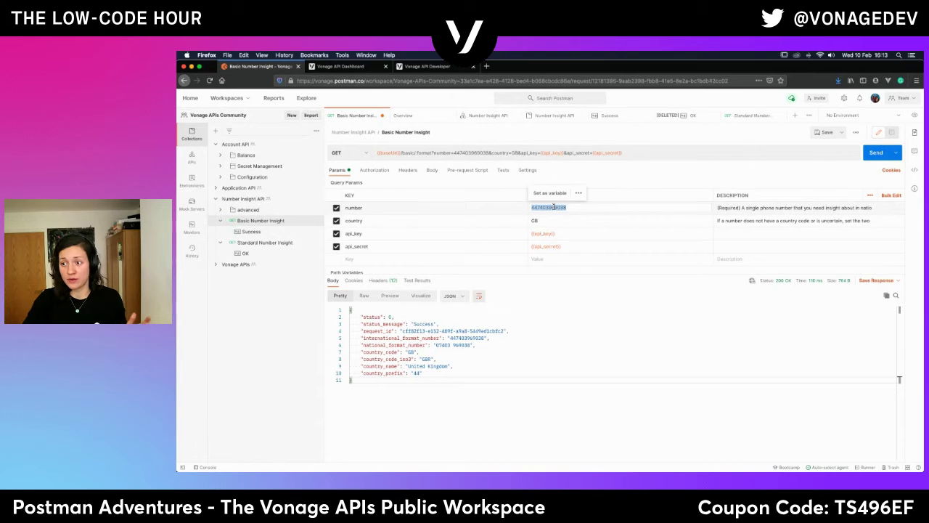
{"action": "left_click", "coordinate": [552, 198]}
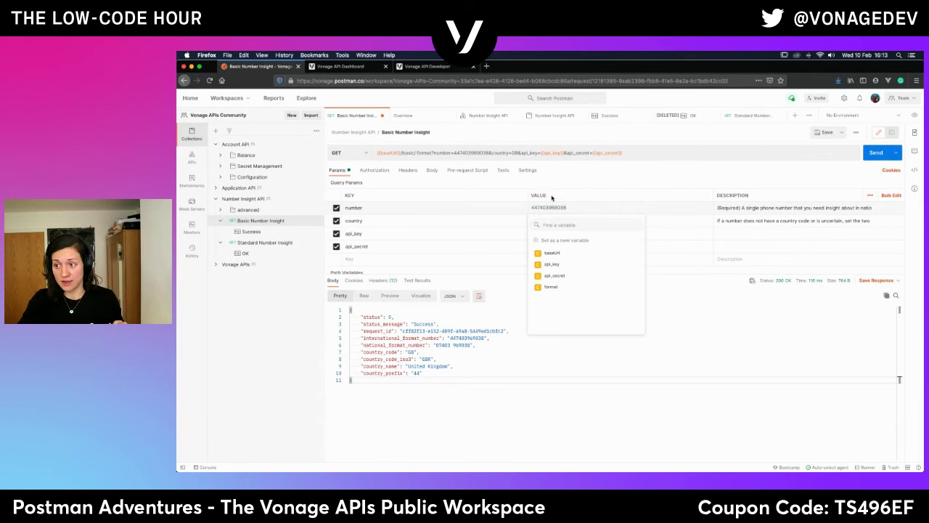
{"action": "left_click", "coordinate": [562, 241]}
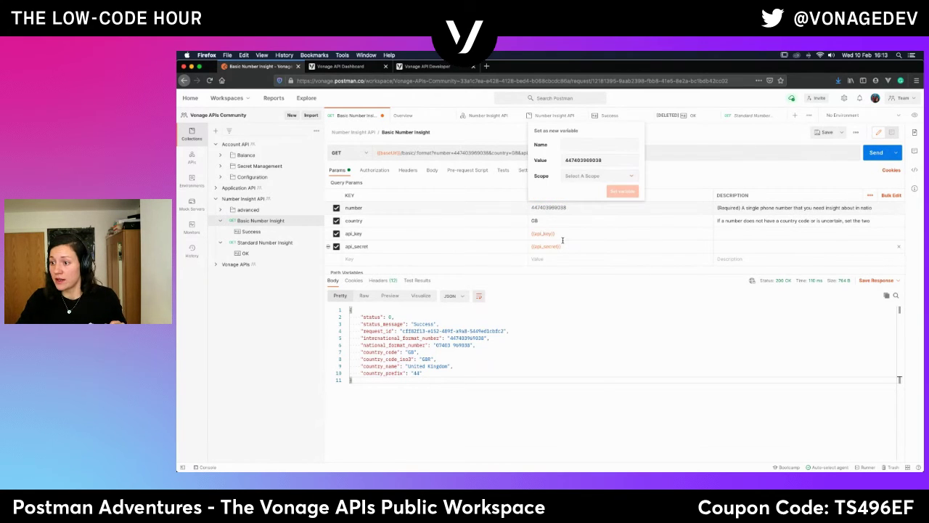
{"action": "left_click", "coordinate": [581, 144]}
{"action": "type", "text": "number"}
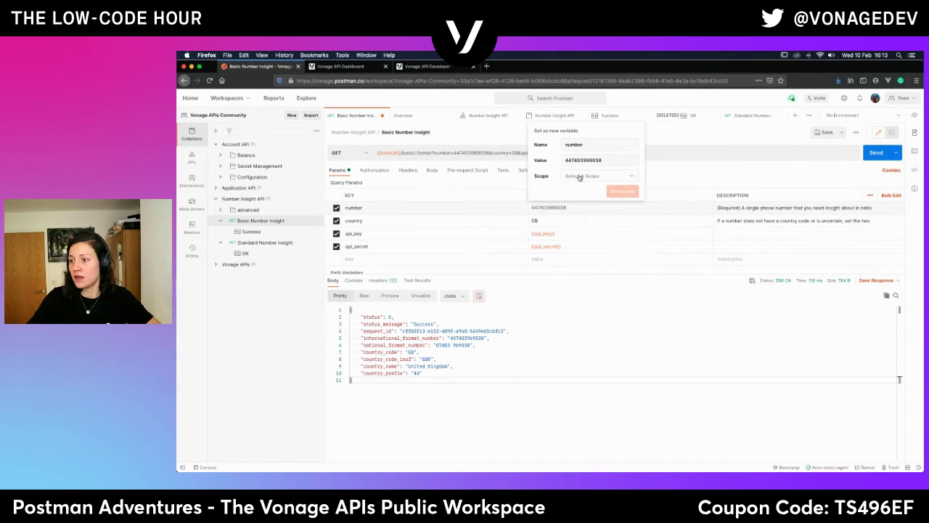
{"action": "left_click", "coordinate": [585, 175]}
{"action": "left_click", "coordinate": [591, 215]}
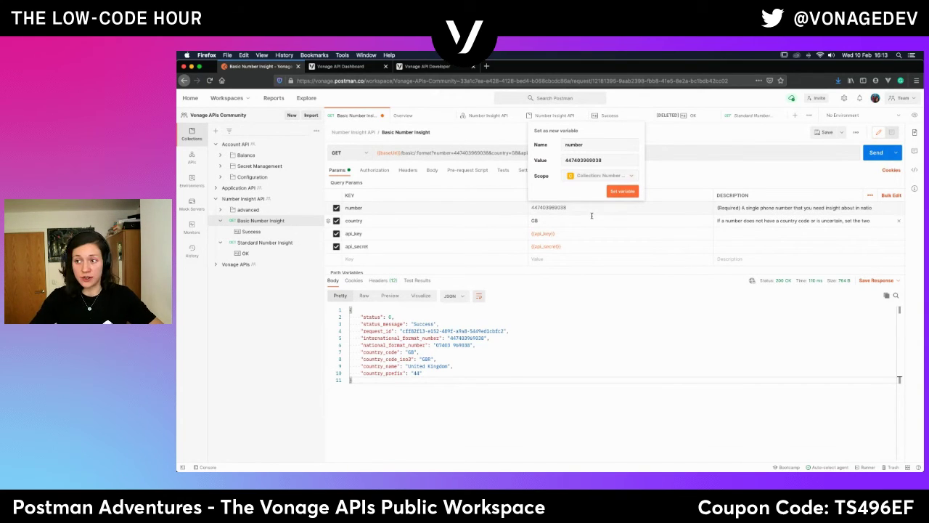
{"action": "left_click", "coordinate": [620, 192]}
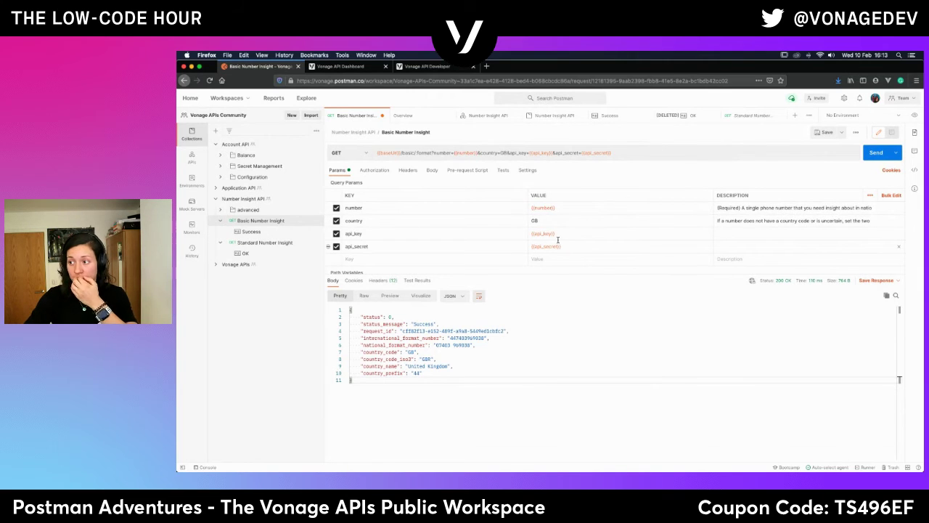
{"action": "mouse_move", "coordinate": [546, 208]}
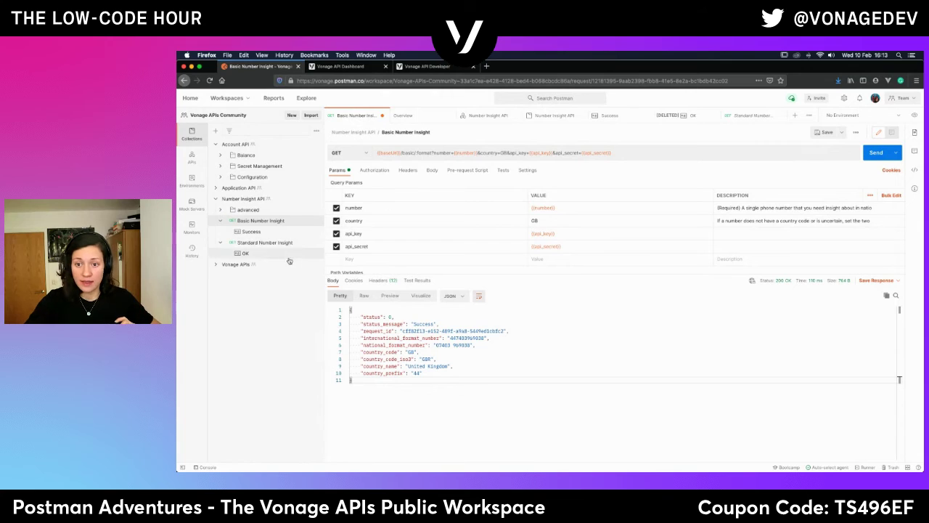
Replace Standard Number Insight's number value 66 with the {{number}} variable.
{"action": "left_click", "coordinate": [271, 243]}
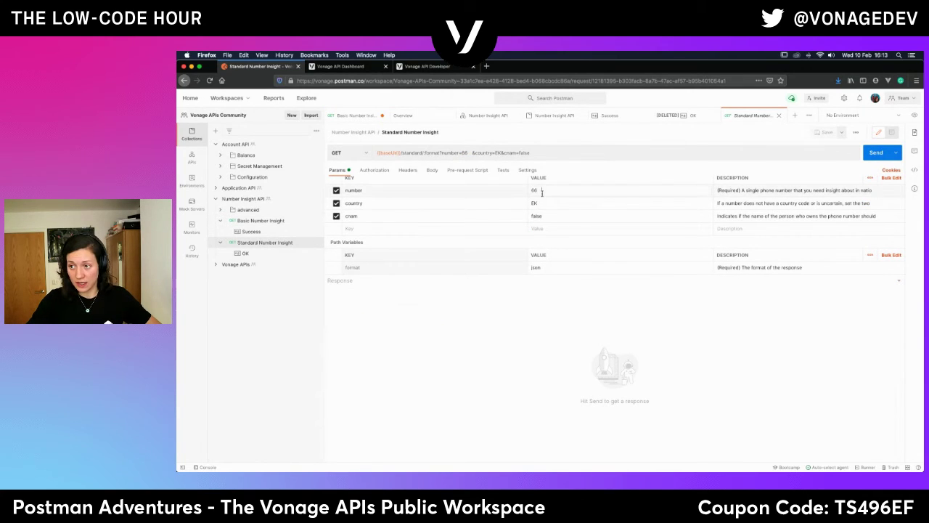
{"action": "left_click", "coordinate": [572, 187]}
{"action": "key", "text": "BackSpace"}
{"action": "key", "text": "BackSpace"}
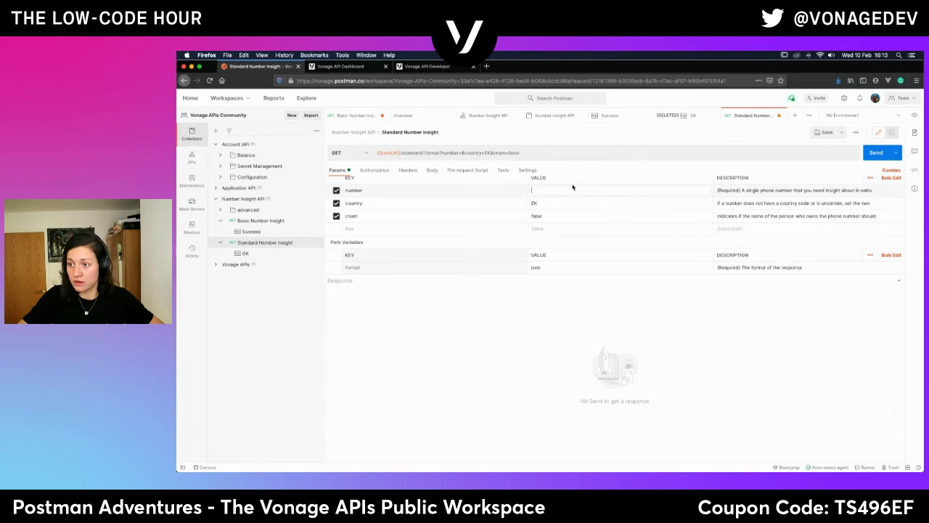
{"action": "type", "text": "{{number"}
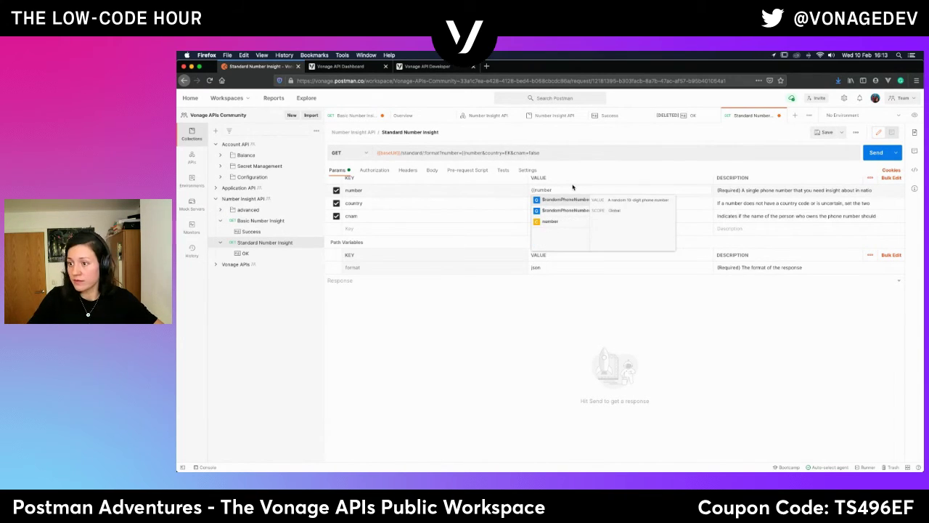
{"action": "left_click", "coordinate": [549, 220]}
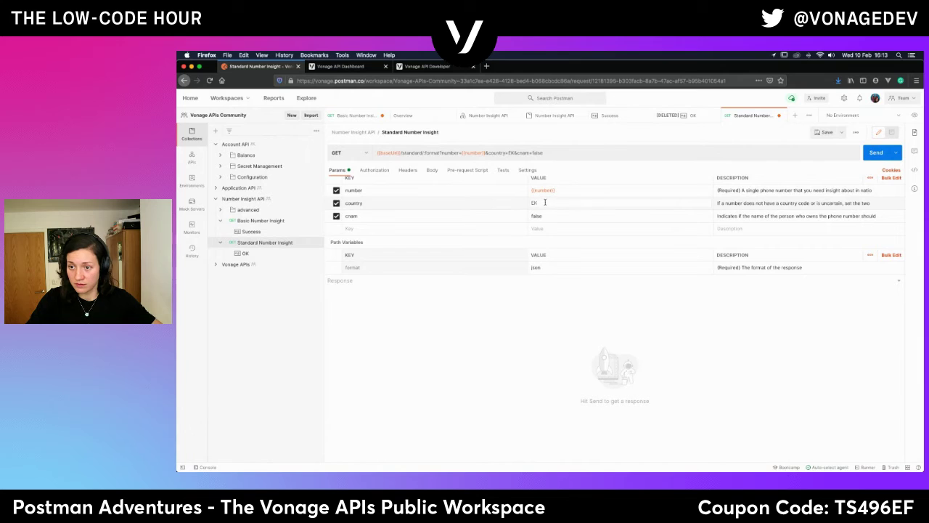
Change the country value from EK to GB.
{"action": "double_click", "coordinate": [534, 203]}
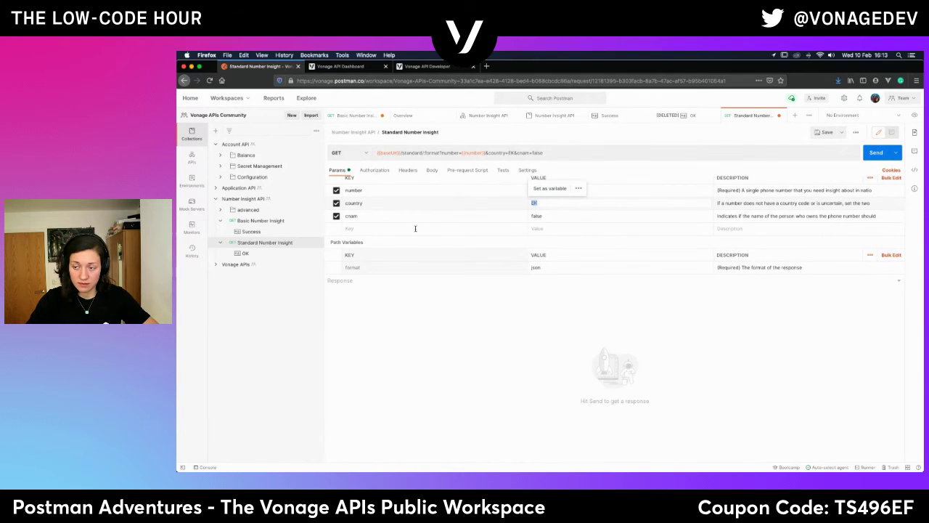
{"action": "type", "text": "GB"}
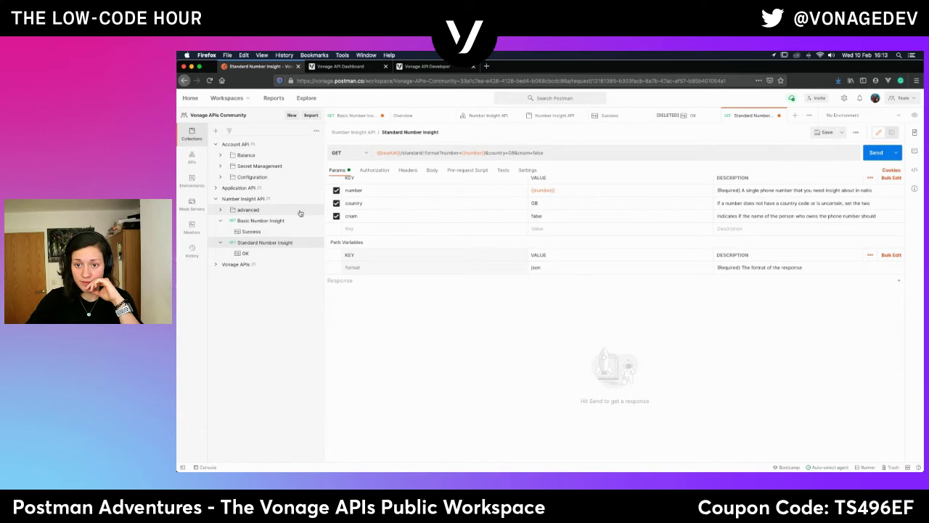
{"action": "left_click", "coordinate": [251, 222]}
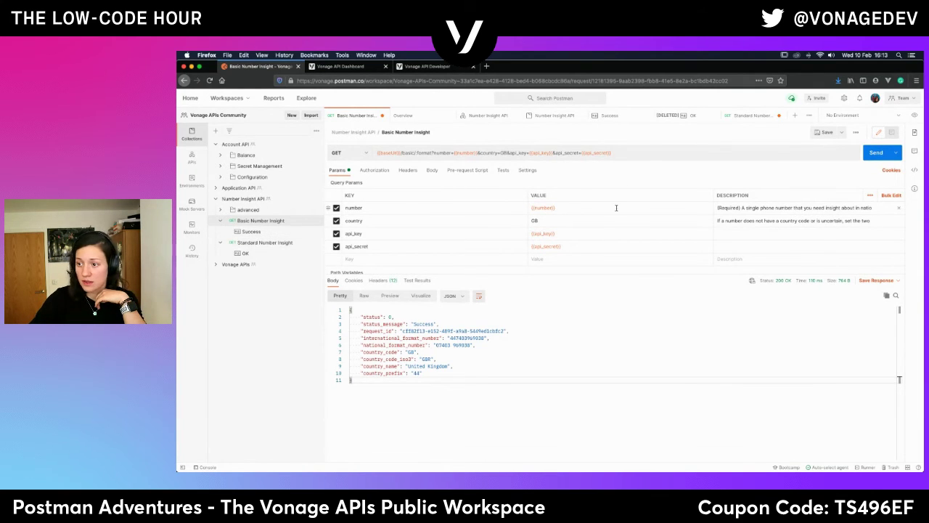
Store GB as a collection-scoped variable 'country_code' so Basic's country reads {{country_code}}.
{"action": "double_click", "coordinate": [534, 220]}
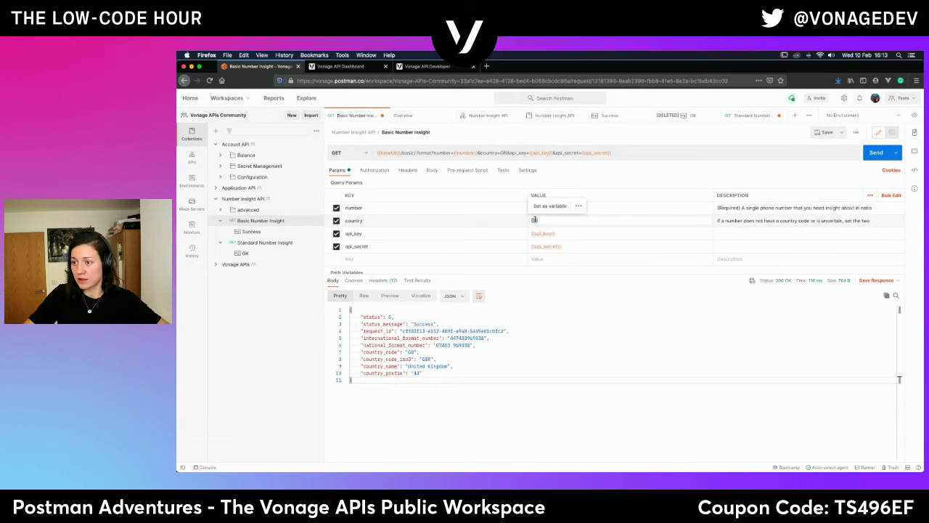
{"action": "left_click", "coordinate": [550, 206]}
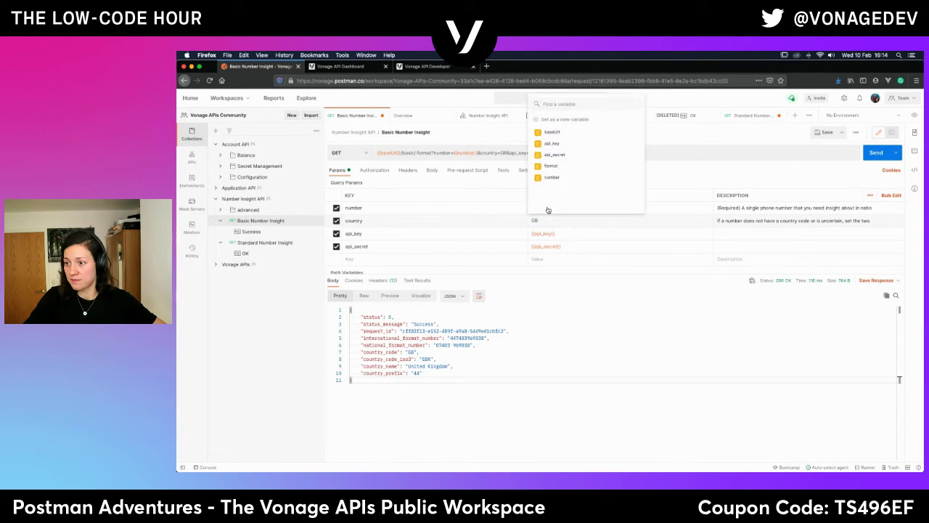
{"action": "left_click", "coordinate": [555, 120]}
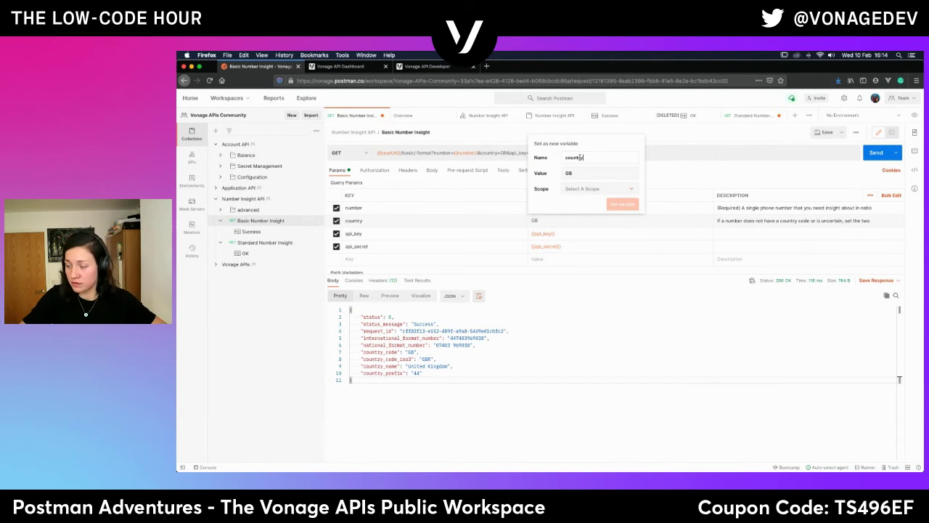
{"action": "type", "text": "country_code"}
{"action": "left_click", "coordinate": [571, 190]}
{"action": "left_click", "coordinate": [596, 228]}
{"action": "left_click", "coordinate": [624, 206]}
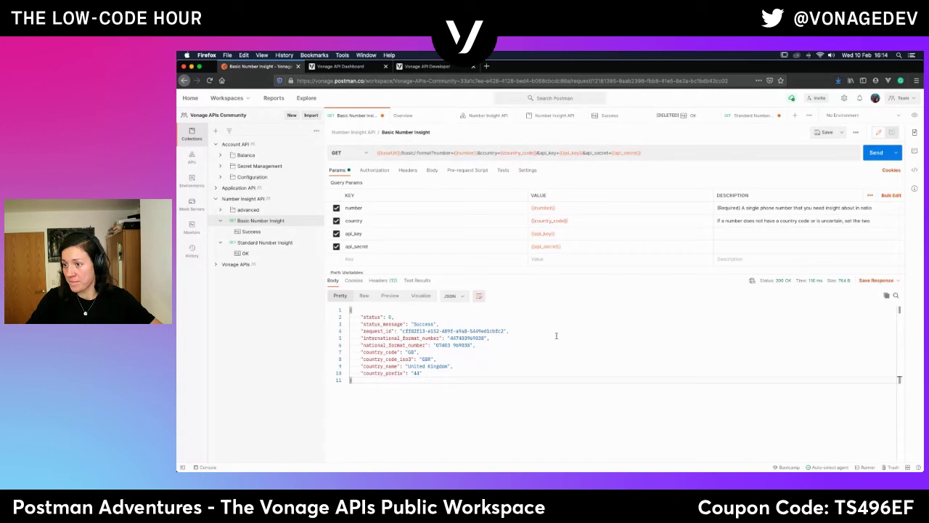
Save Basic Number Insight, then set Standard Number Insight's country to {{country_code}}.
{"action": "left_click", "coordinate": [823, 133]}
{"action": "left_click", "coordinate": [264, 241]}
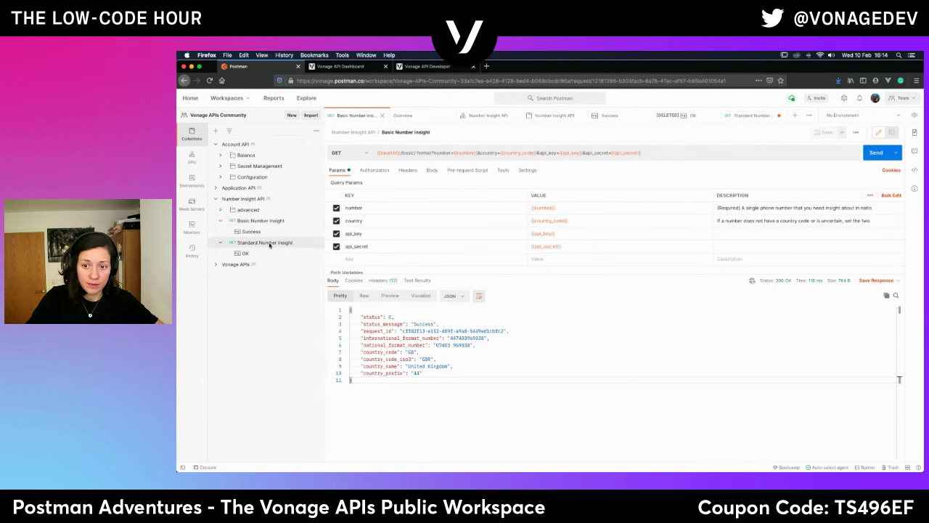
{"action": "double_click", "coordinate": [543, 201]}
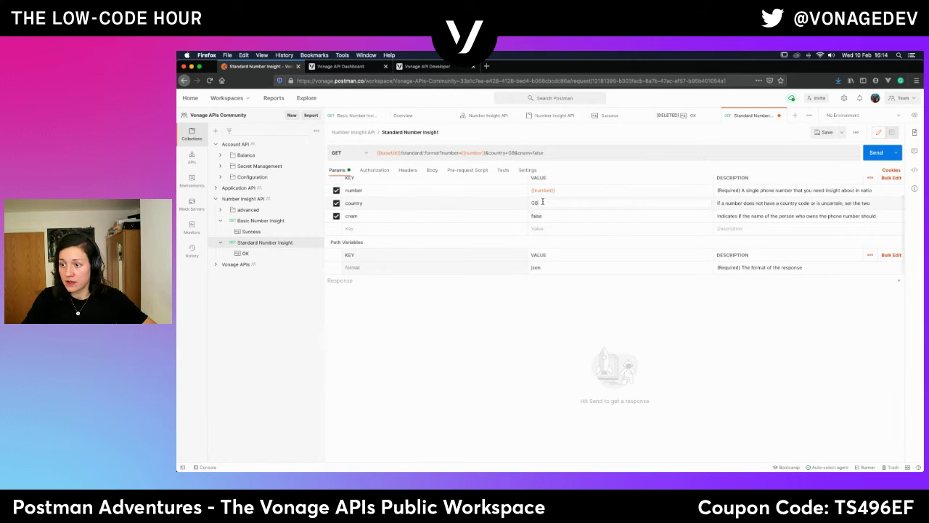
{"action": "key", "text": "BackSpace"}
{"action": "type", "text": "{{"}
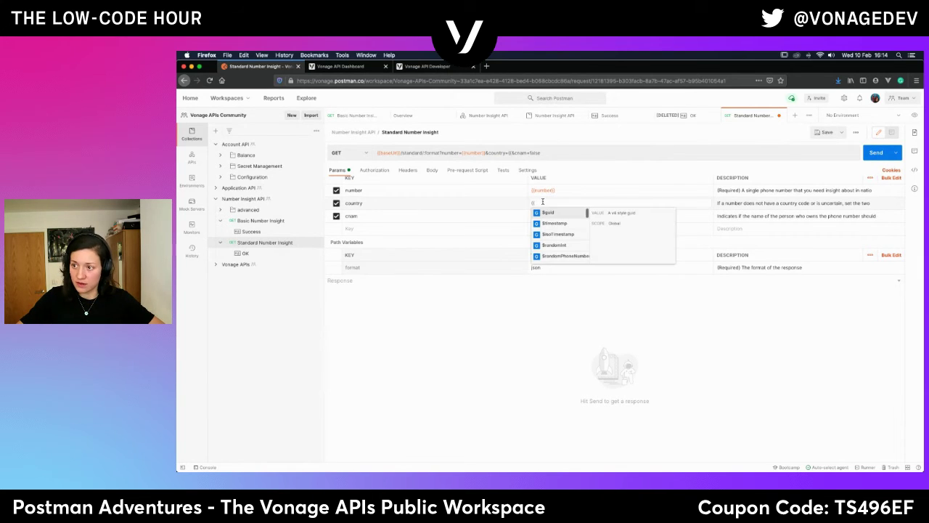
{"action": "type", "text": "coun"}
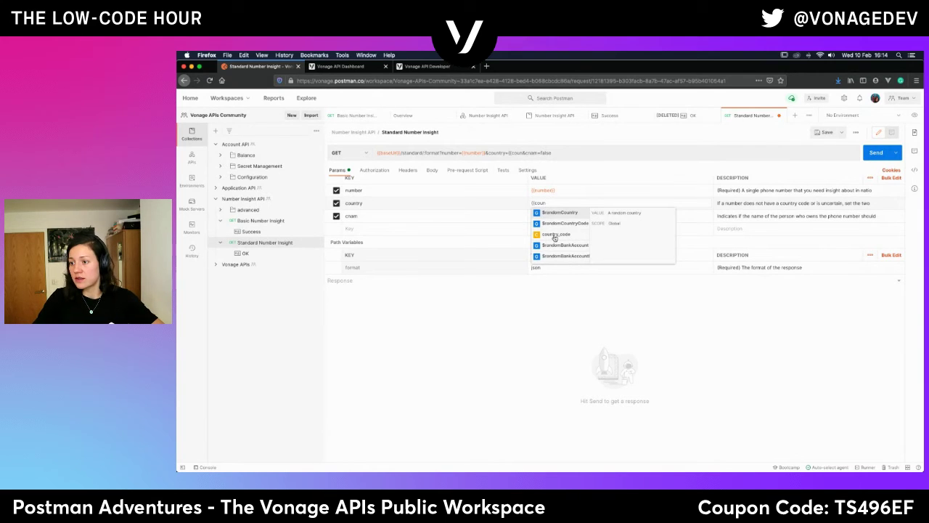
{"action": "left_click", "coordinate": [553, 237]}
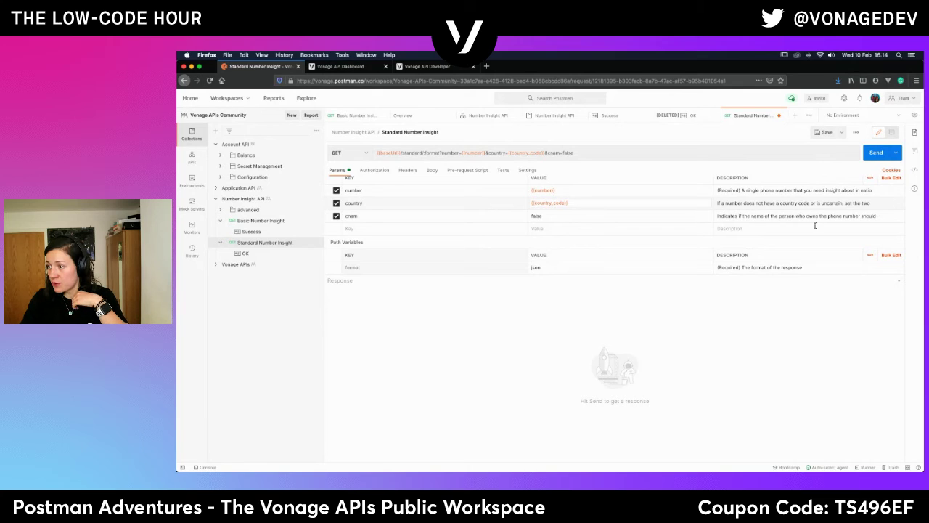
Read the cnam parameter's full description, then begin editing the format path value.
{"action": "left_click", "coordinate": [869, 215]}
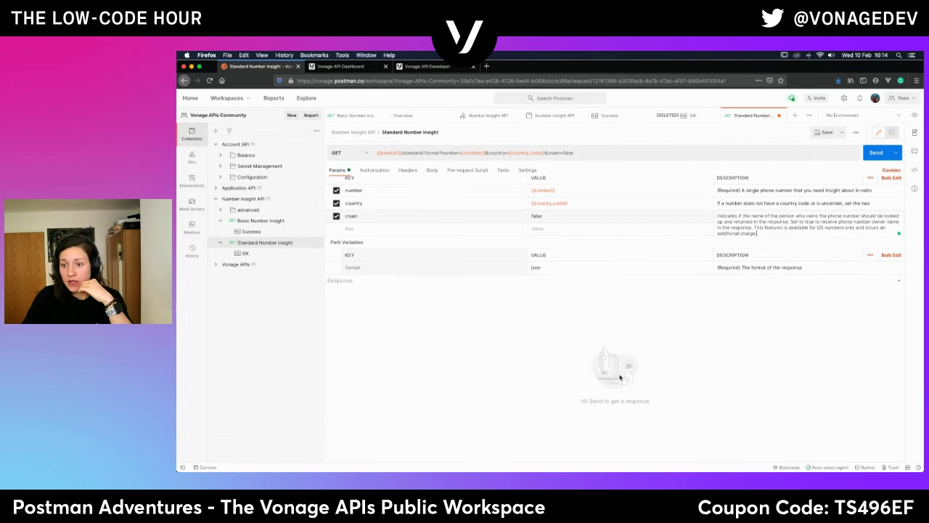
{"action": "left_click", "coordinate": [691, 341]}
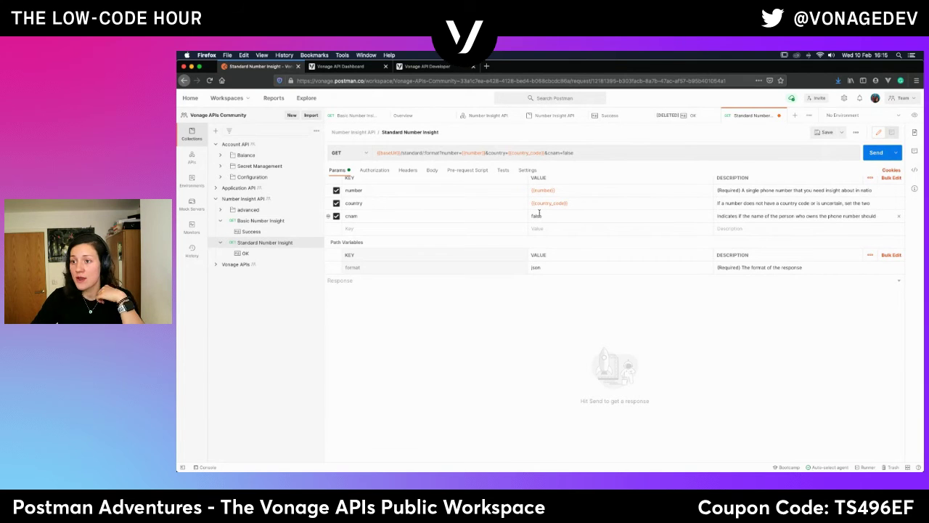
{"action": "left_click", "coordinate": [546, 267]}
Replace the json format path value with the {{format}} variable.
{"action": "double_click", "coordinate": [545, 266]}
{"action": "type", "text": "{{"}
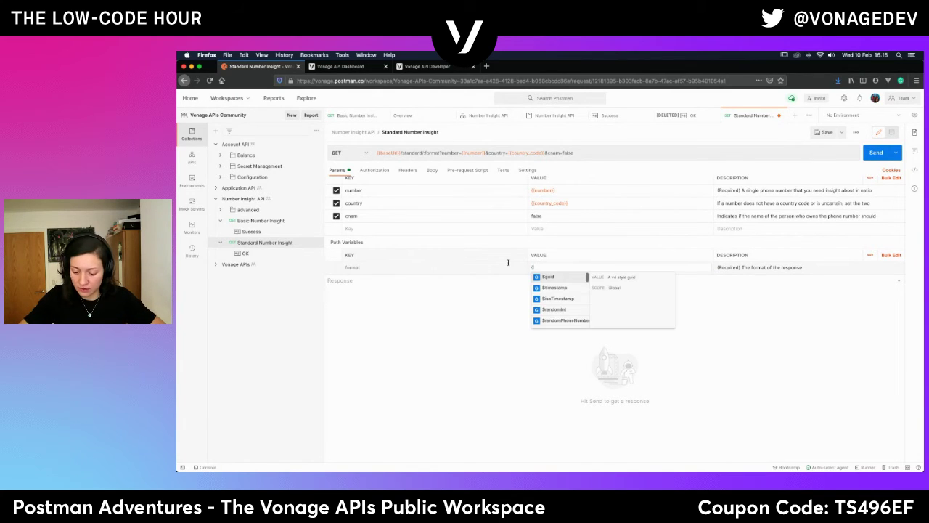
{"action": "type", "text": "form"}
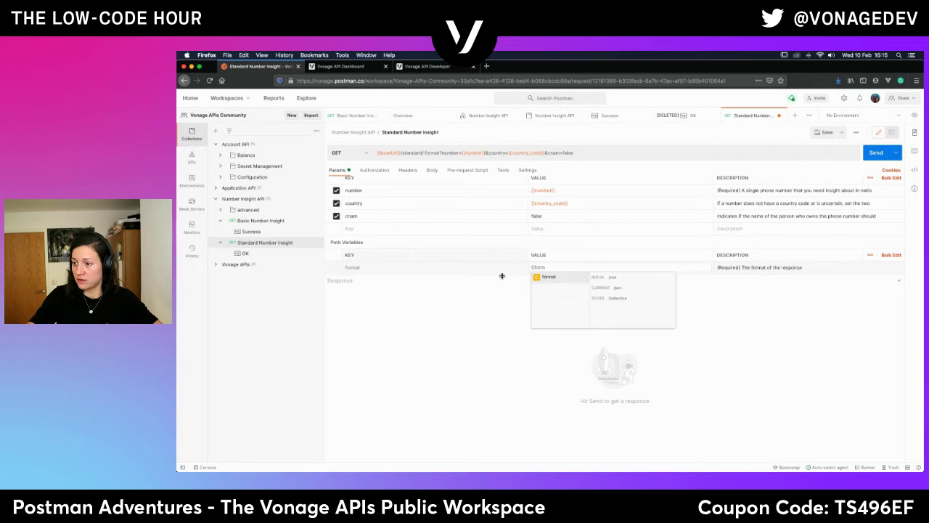
{"action": "left_click", "coordinate": [549, 277]}
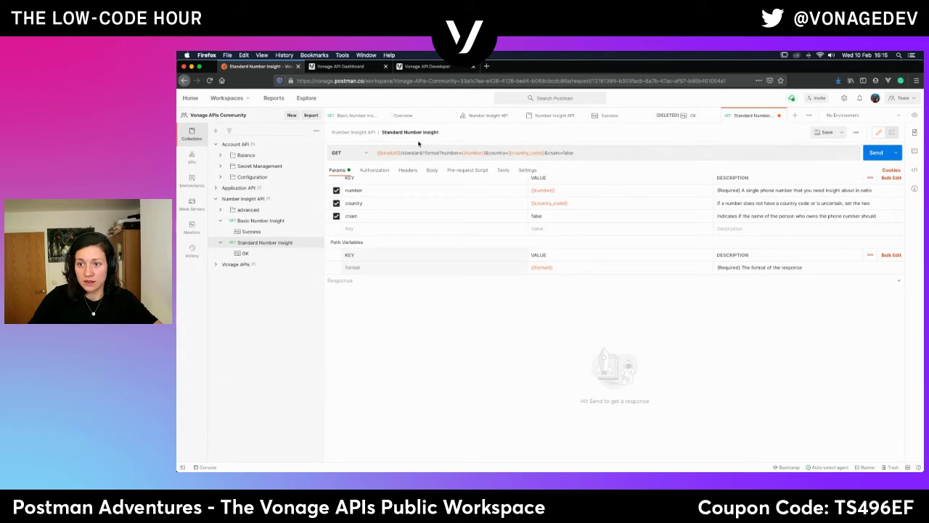
Review the Authorization, Headers, Body, Pre-request Script, Tests and Settings tabs, returning to Params.
{"action": "left_click", "coordinate": [374, 171]}
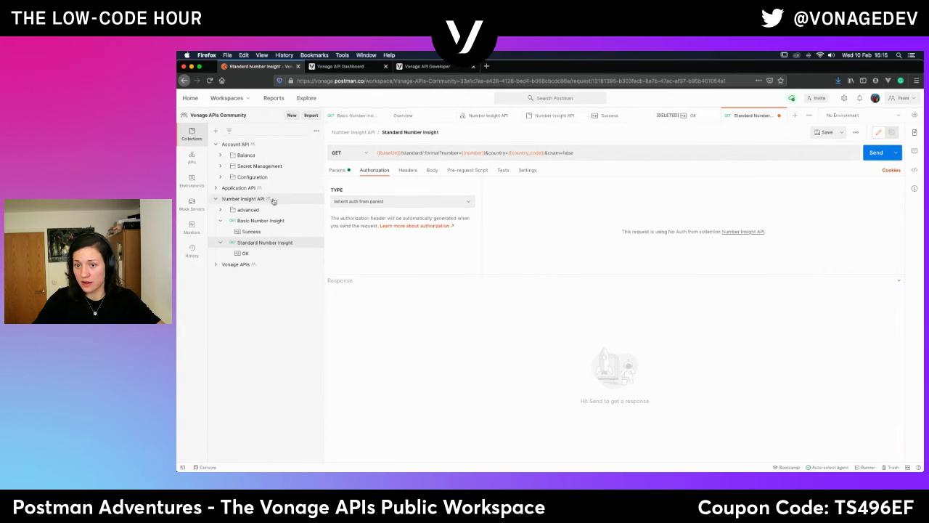
{"action": "left_click", "coordinate": [406, 172]}
{"action": "left_click", "coordinate": [432, 170]}
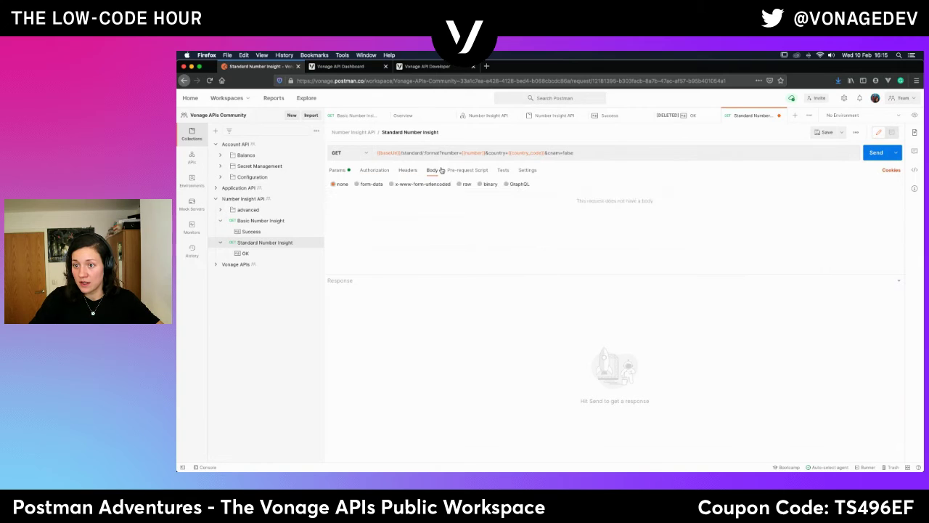
{"action": "left_click", "coordinate": [468, 169]}
{"action": "left_click", "coordinate": [503, 170]}
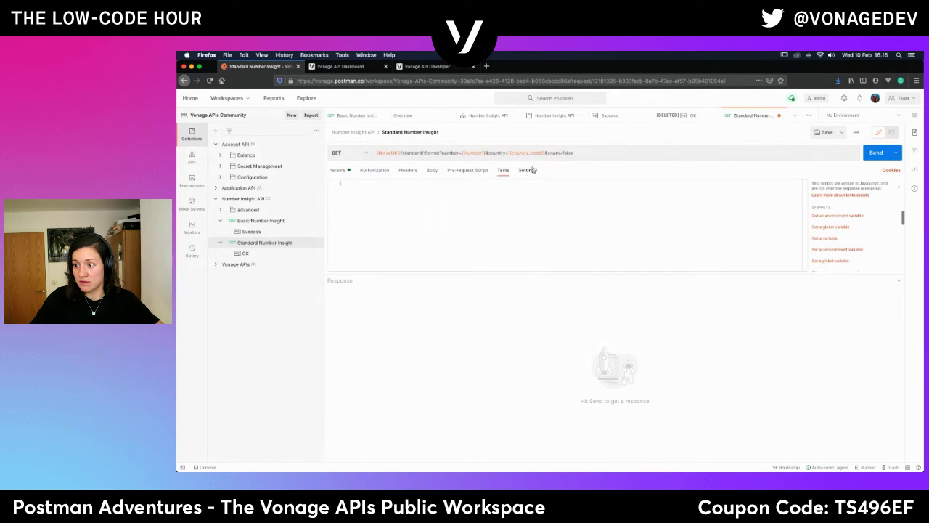
{"action": "left_click", "coordinate": [527, 170]}
{"action": "left_click", "coordinate": [334, 171]}
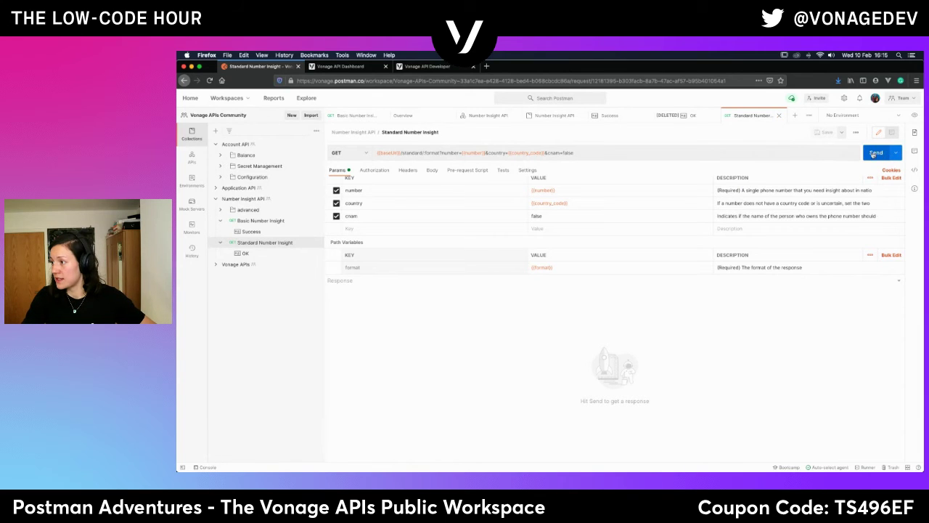
Send Standard Number Insight and review the status 4 'Invalid credentials' response.
{"action": "left_click", "coordinate": [878, 153]}
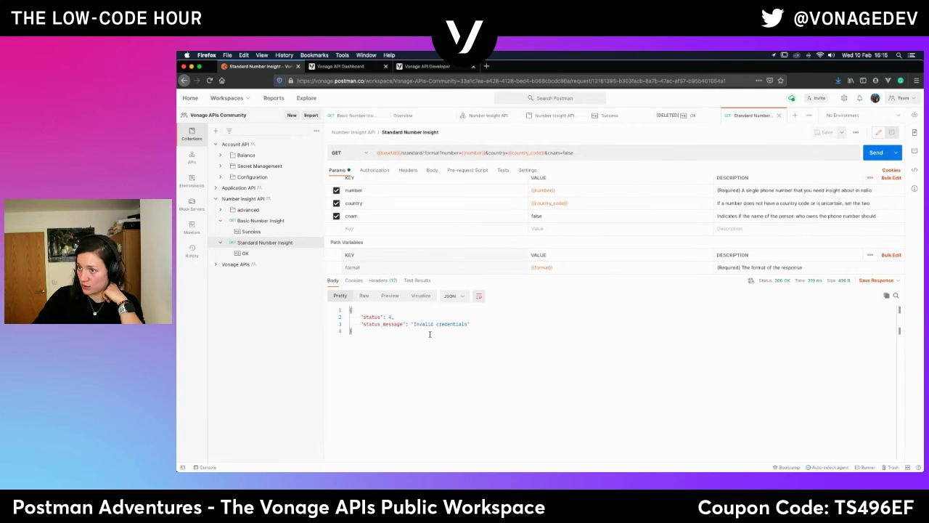
{"action": "scroll", "coordinate": [430, 245], "scroll_direction": "up", "scroll_amount": 1}
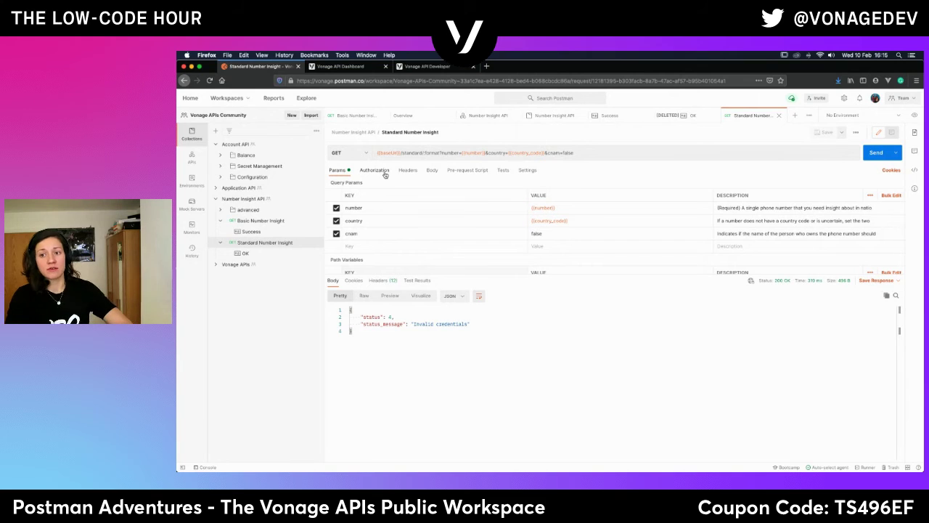
Add an api_key query parameter set to {{api_key}}.
{"action": "left_click", "coordinate": [378, 246]}
{"action": "type", "text": "api"}
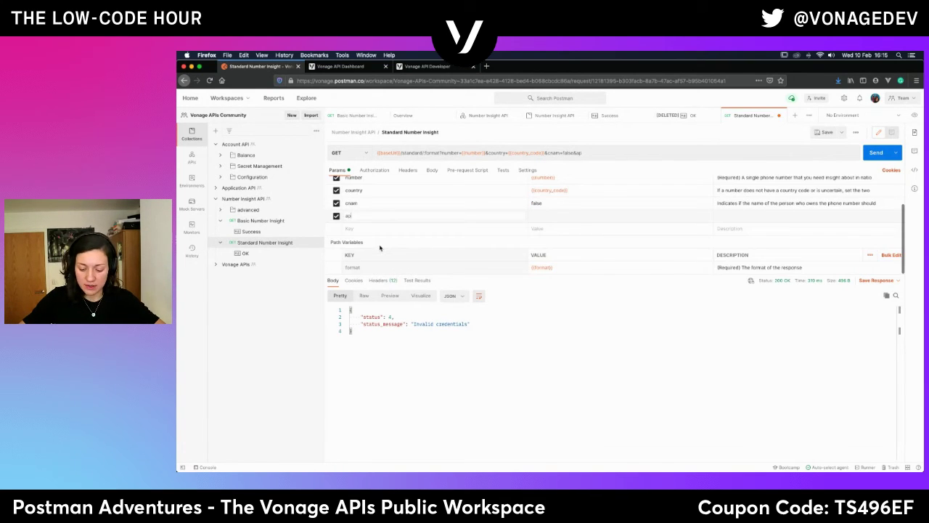
{"action": "type", "text": "_"}
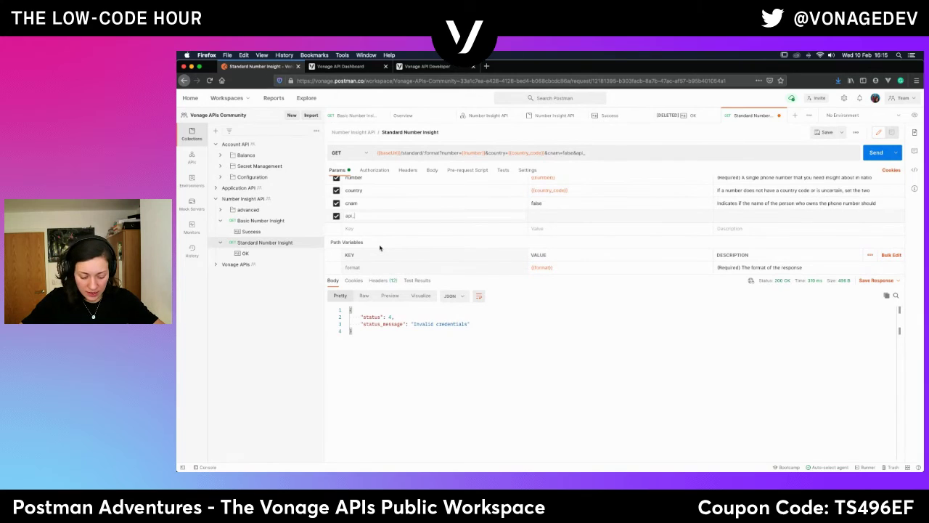
{"action": "type", "text": "key"}
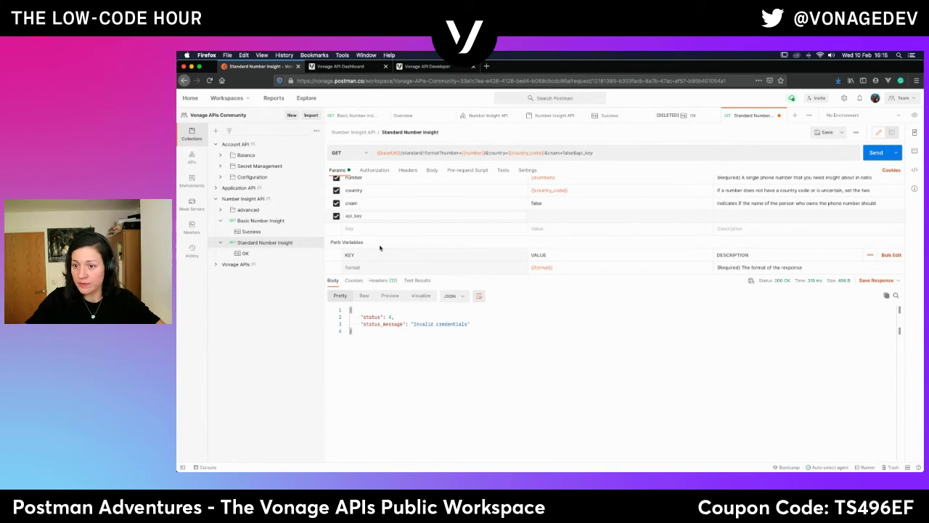
{"action": "left_click", "coordinate": [570, 216]}
{"action": "type", "text": "{{"}
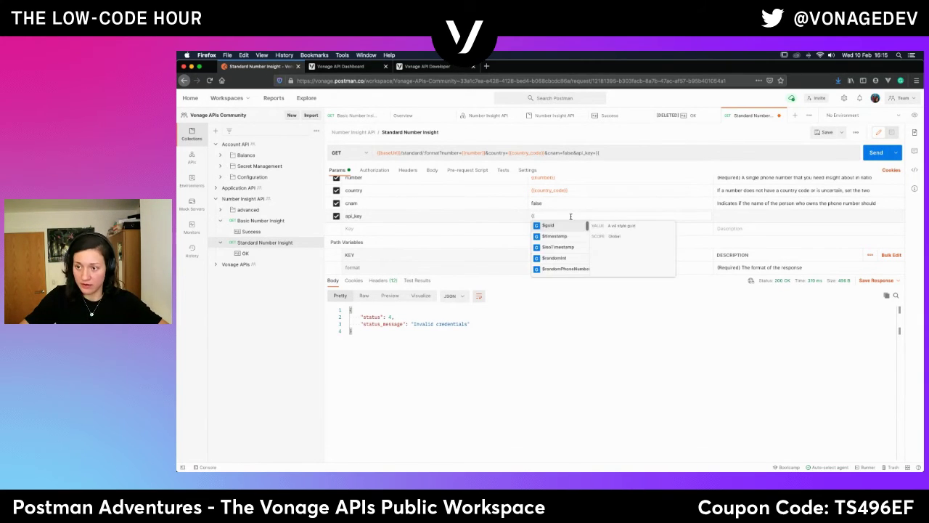
{"action": "type", "text": "api"}
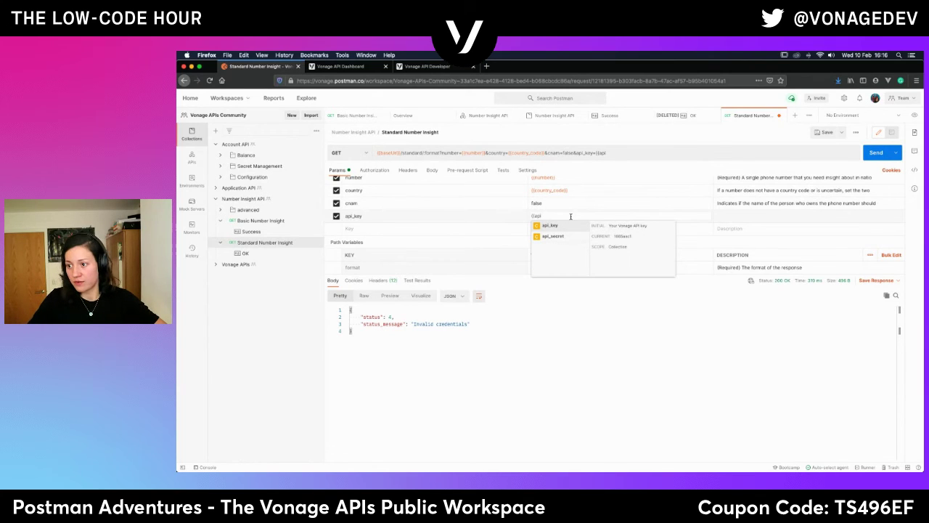
{"action": "left_click", "coordinate": [570, 226]}
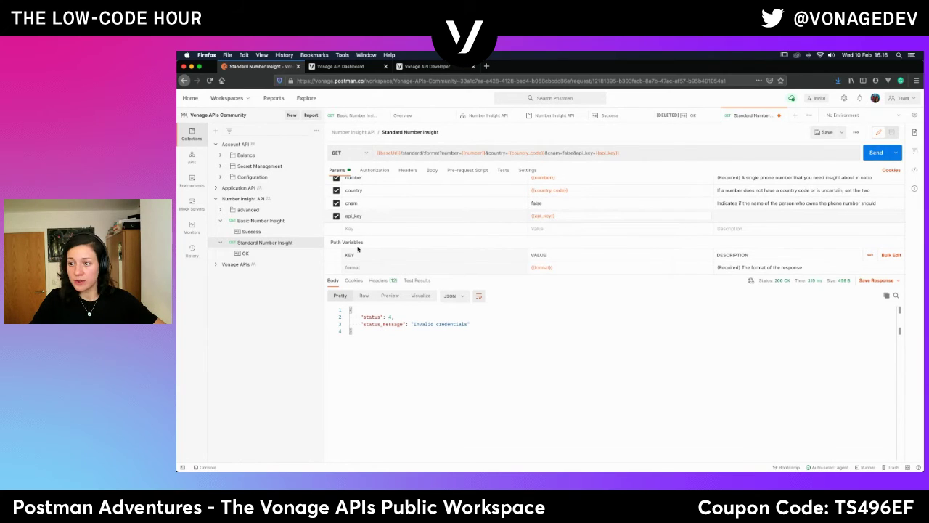
Add an api_secret query parameter set to {{api_secret}} and save the request.
{"action": "left_click", "coordinate": [367, 228]}
{"action": "type", "text": "api_"}
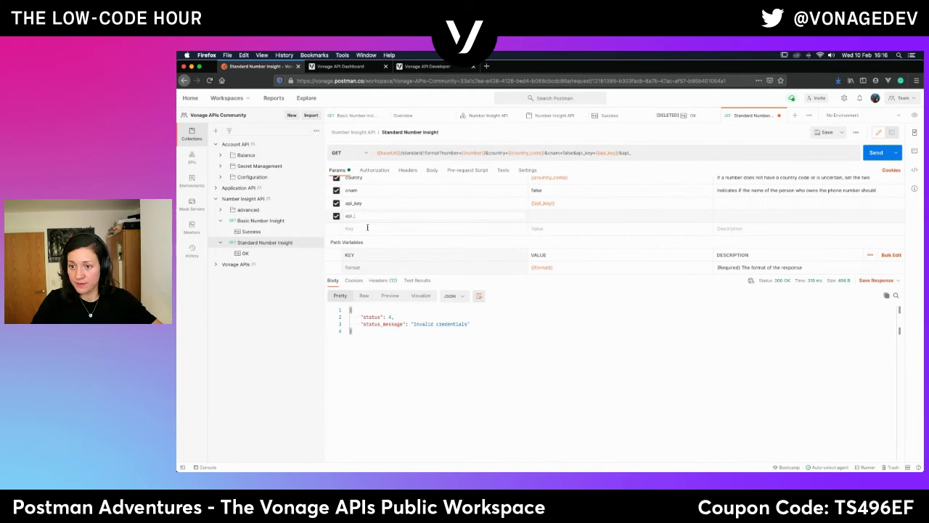
{"action": "type", "text": "secret"}
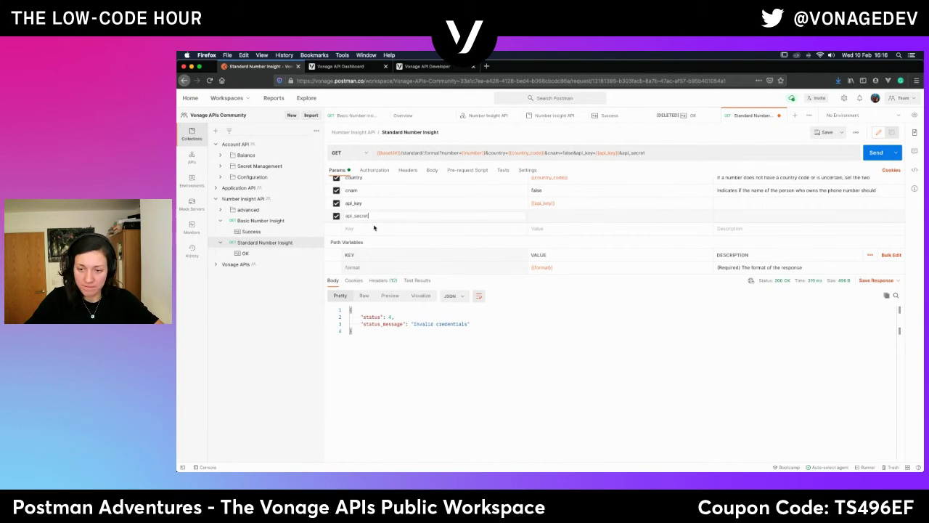
{"action": "left_click", "coordinate": [551, 215]}
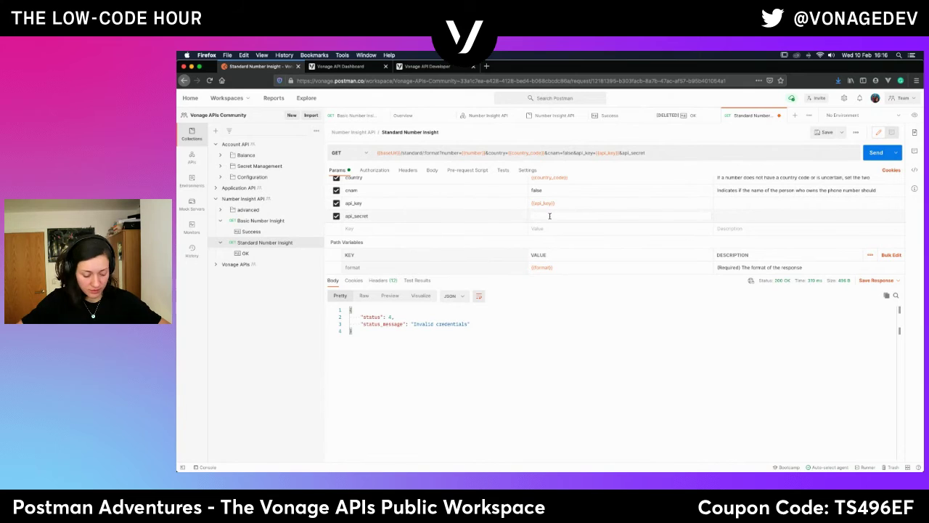
{"action": "type", "text": "{{api_"}
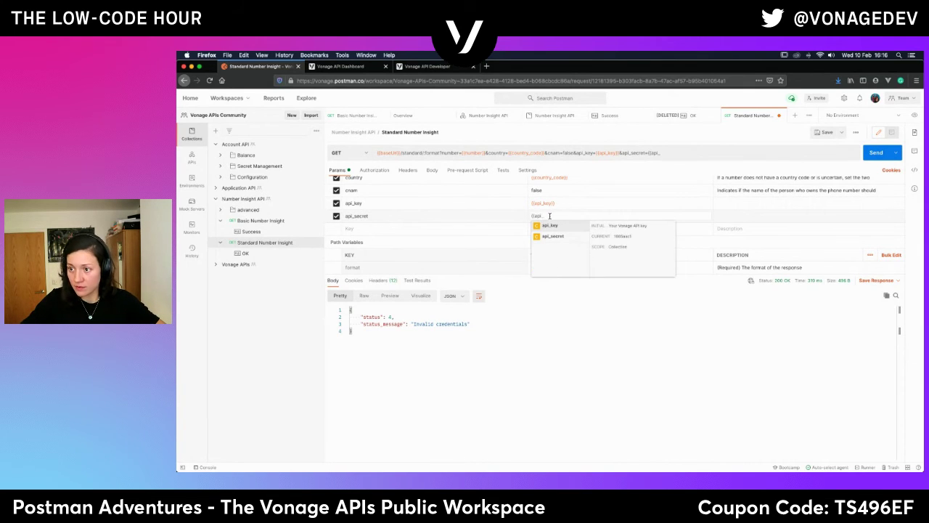
{"action": "left_click", "coordinate": [558, 236]}
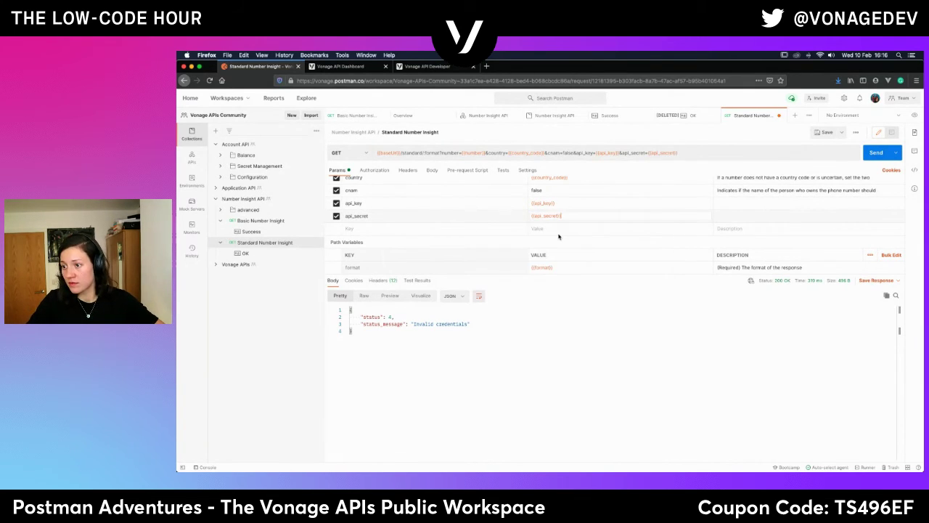
{"action": "left_click", "coordinate": [823, 132]}
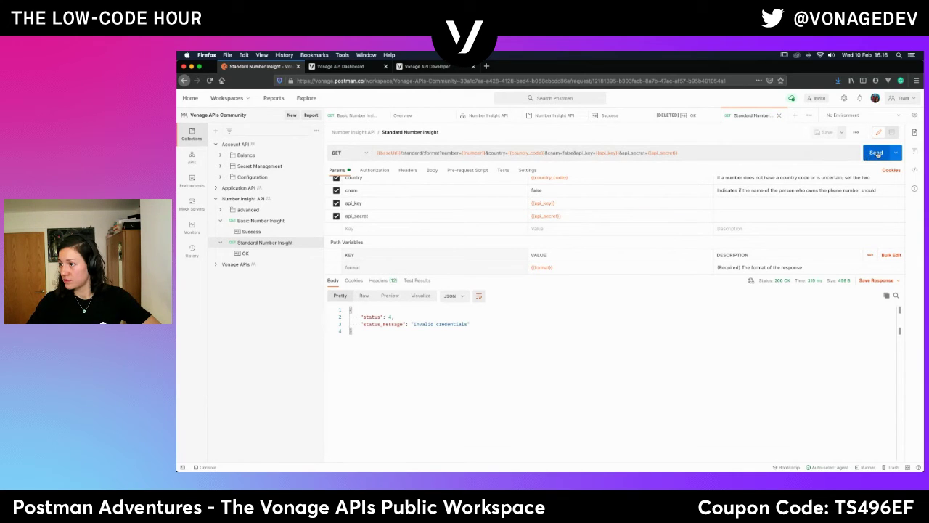
{"action": "left_click", "coordinate": [878, 154]}
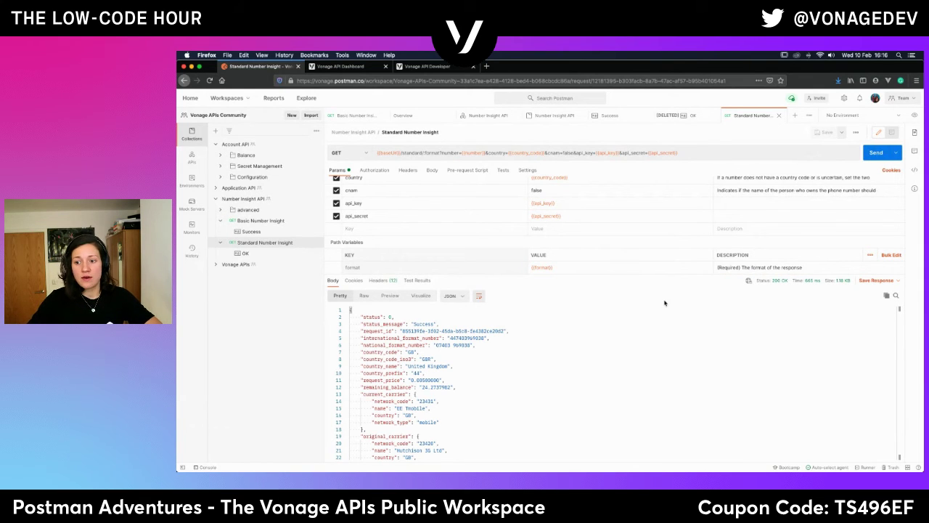
{"action": "mouse_move", "coordinate": [421, 457]}
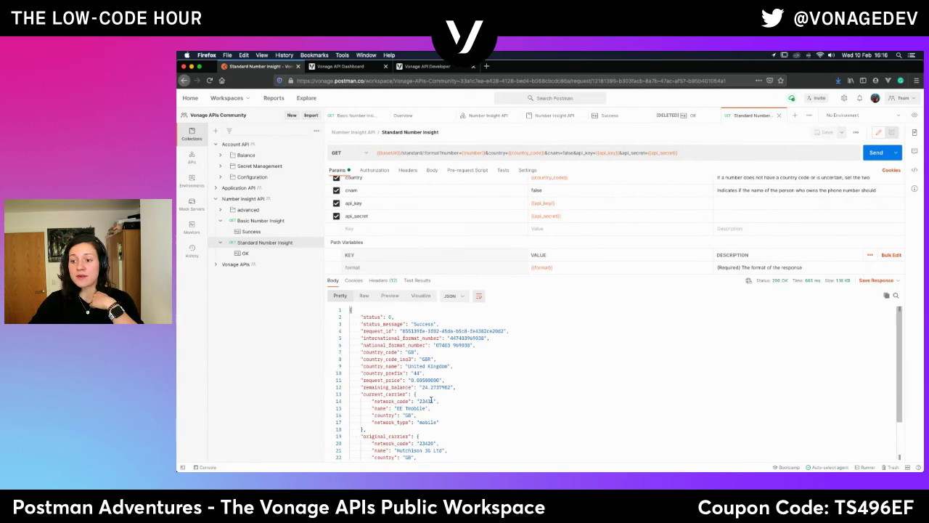
{"action": "scroll", "coordinate": [431, 399], "scroll_direction": "down", "scroll_amount": 3}
{"action": "scroll", "coordinate": [431, 399], "scroll_direction": "up", "scroll_amount": 3}
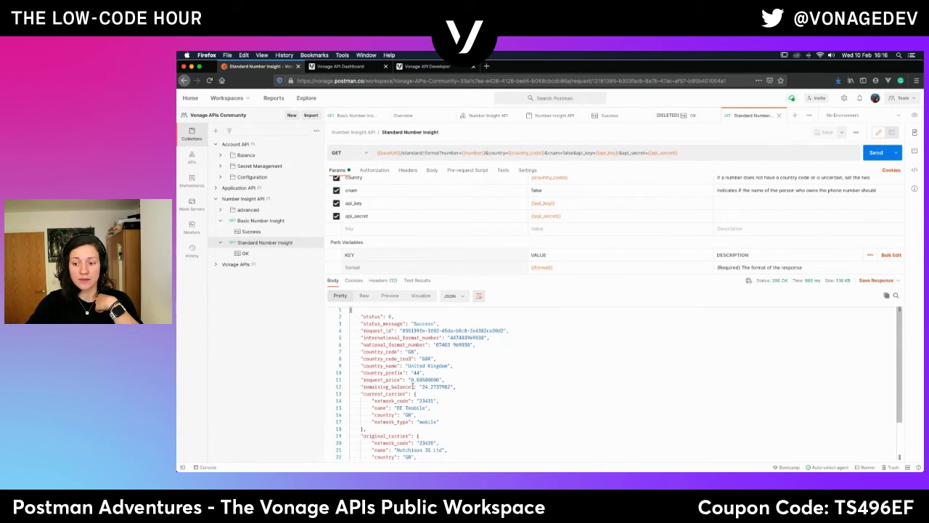
{"action": "left_click_drag", "start_coordinate": [455, 387], "coordinate": [392, 380]}
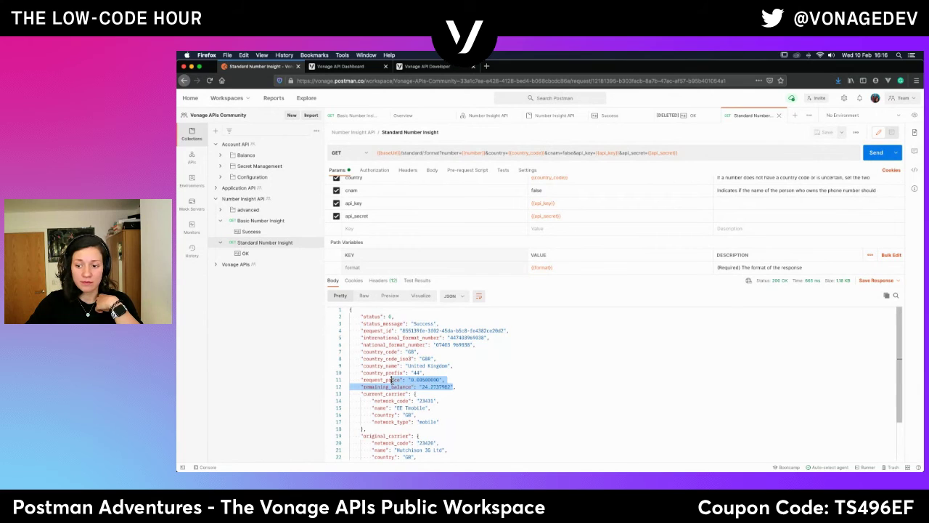
{"action": "double_click", "coordinate": [436, 379]}
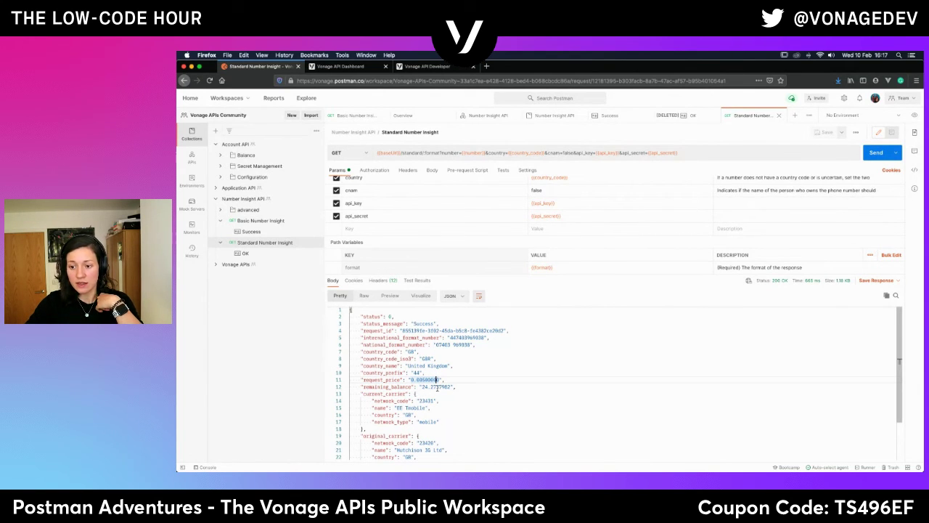
{"action": "double_click", "coordinate": [436, 387]}
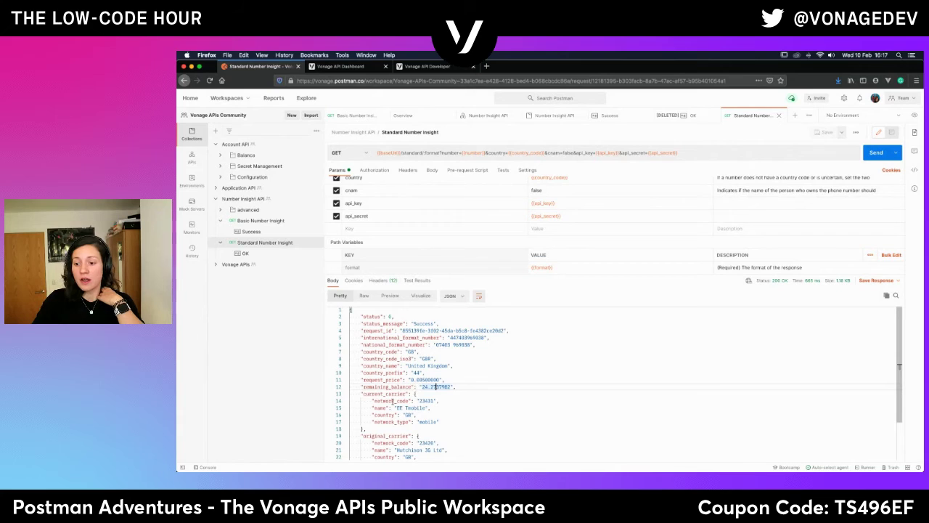
{"action": "left_click_drag", "start_coordinate": [419, 401], "coordinate": [432, 400]}
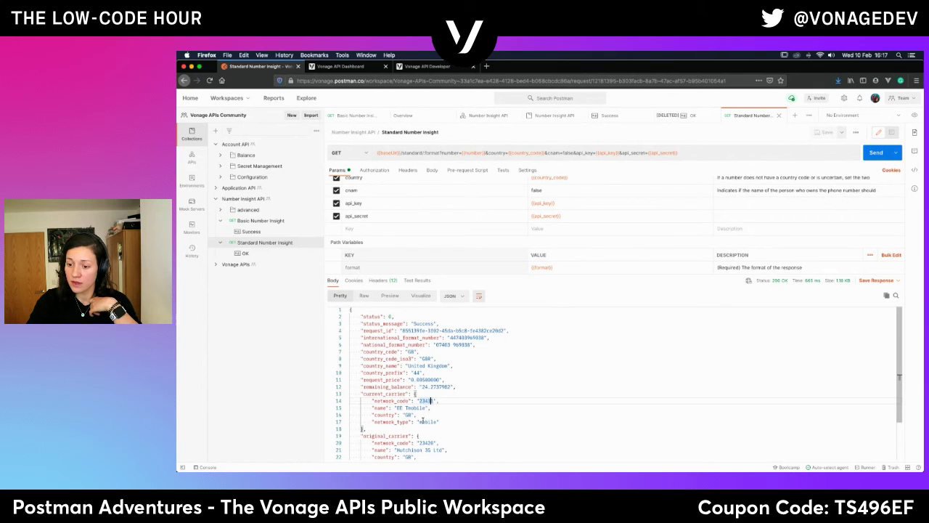
{"action": "scroll", "coordinate": [396, 418], "scroll_direction": "down", "scroll_amount": 3}
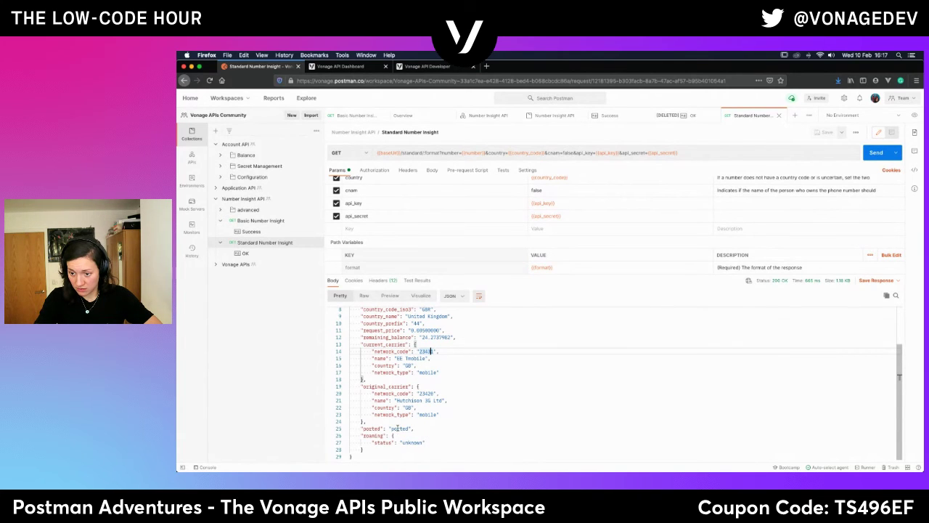
{"action": "left_click_drag", "start_coordinate": [390, 428], "coordinate": [416, 429]}
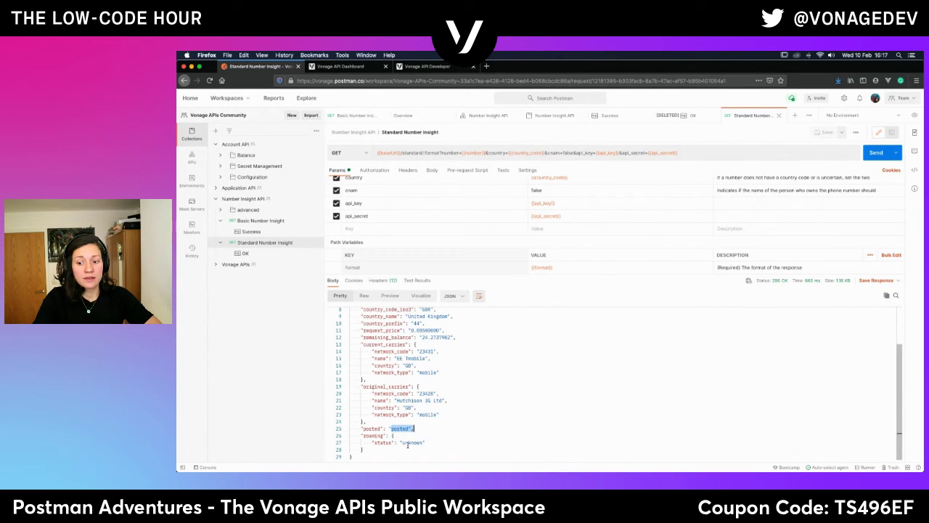
{"action": "left_click", "coordinate": [399, 442]}
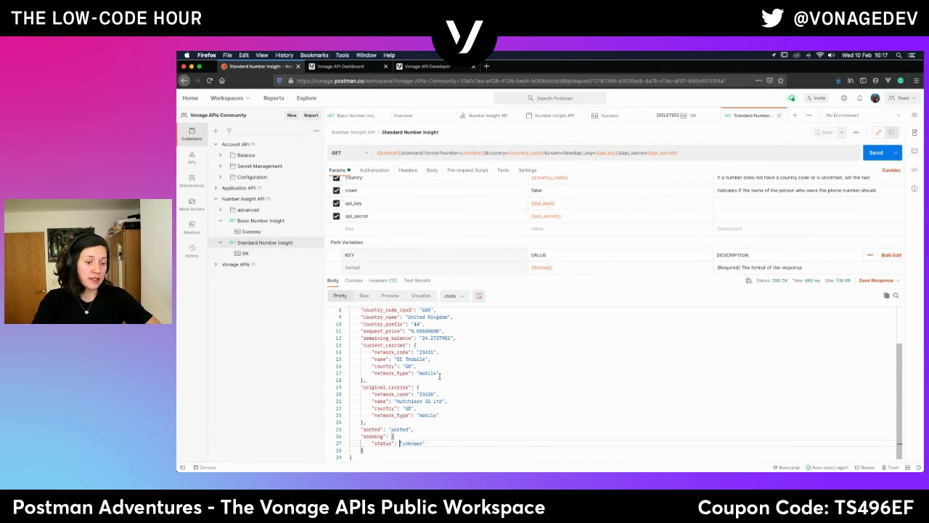
{"action": "scroll", "coordinate": [491, 356], "scroll_direction": "up", "scroll_amount": 2}
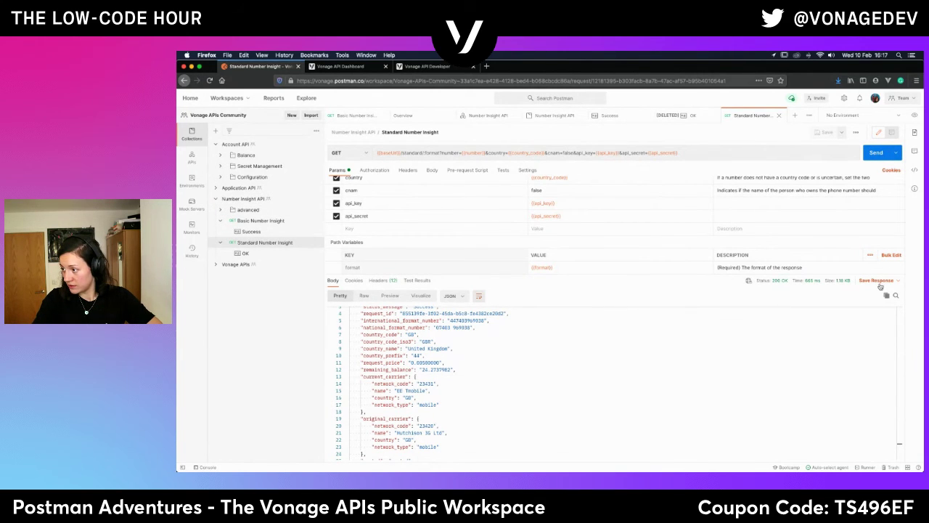
Review the OK example response, noting roaming_country_code US and caller_type consumer, then expand advanced.
{"action": "left_click", "coordinate": [243, 254]}
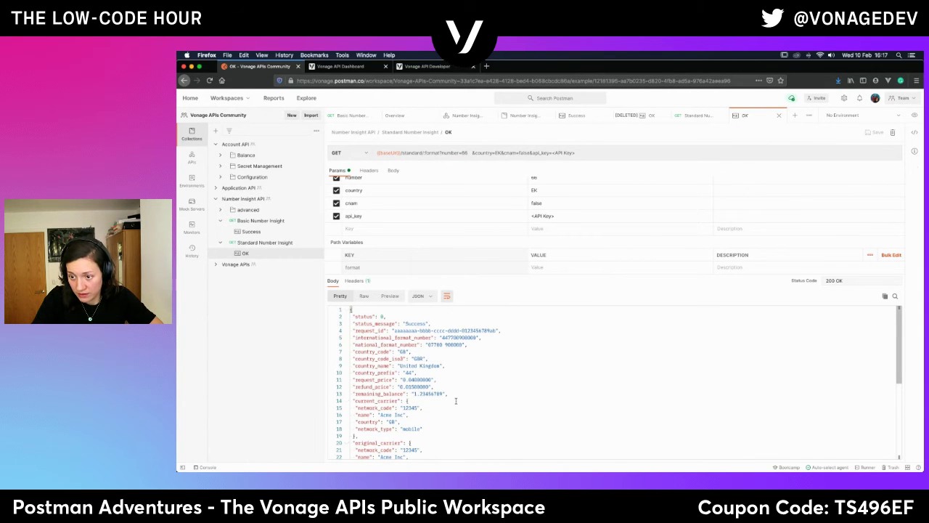
{"action": "scroll", "coordinate": [447, 377], "scroll_direction": "down", "scroll_amount": 5}
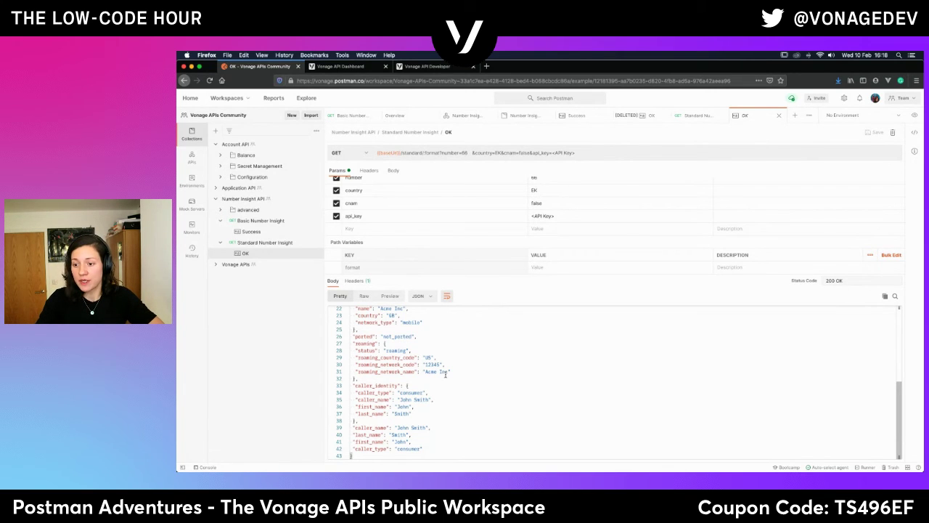
{"action": "double_click", "coordinate": [428, 357]}
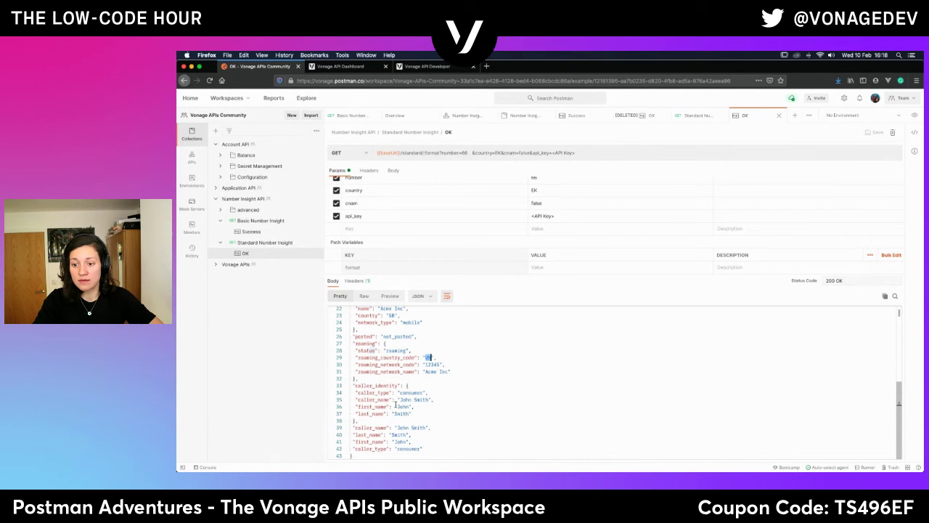
{"action": "scroll", "coordinate": [395, 404], "scroll_direction": "up", "scroll_amount": 3}
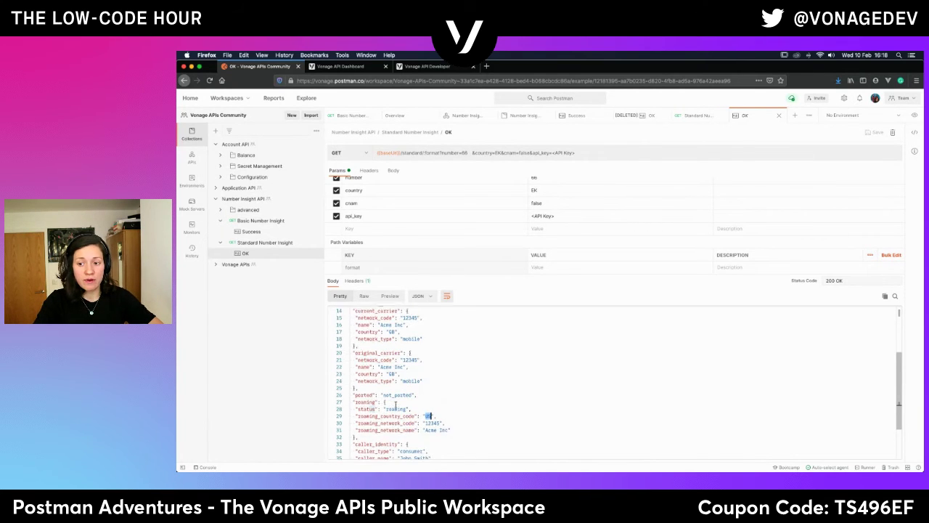
{"action": "scroll", "coordinate": [396, 404], "scroll_direction": "up", "scroll_amount": 5}
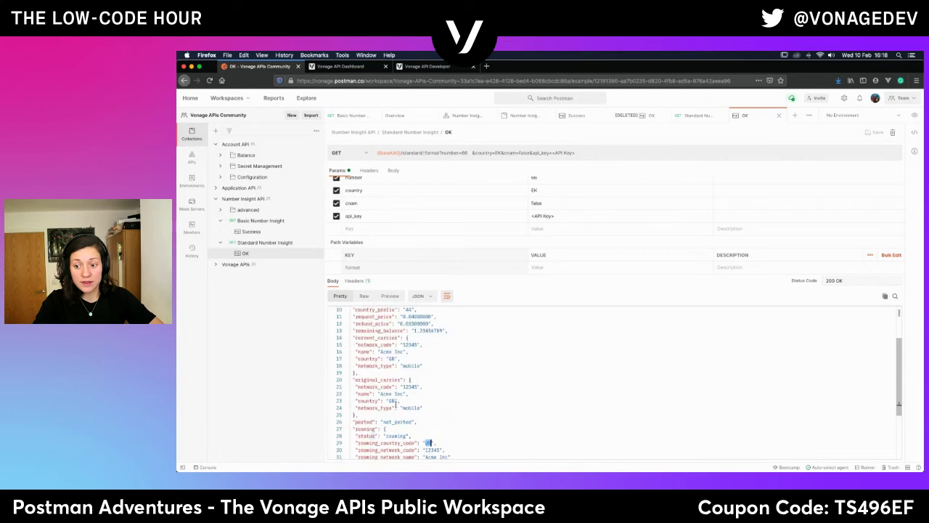
{"action": "scroll", "coordinate": [395, 404], "scroll_direction": "down", "scroll_amount": 8}
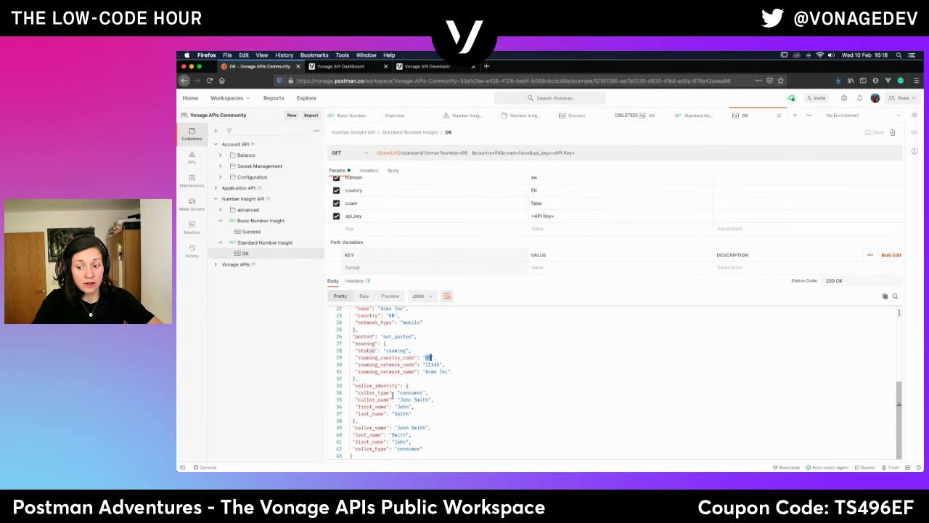
{"action": "double_click", "coordinate": [418, 392]}
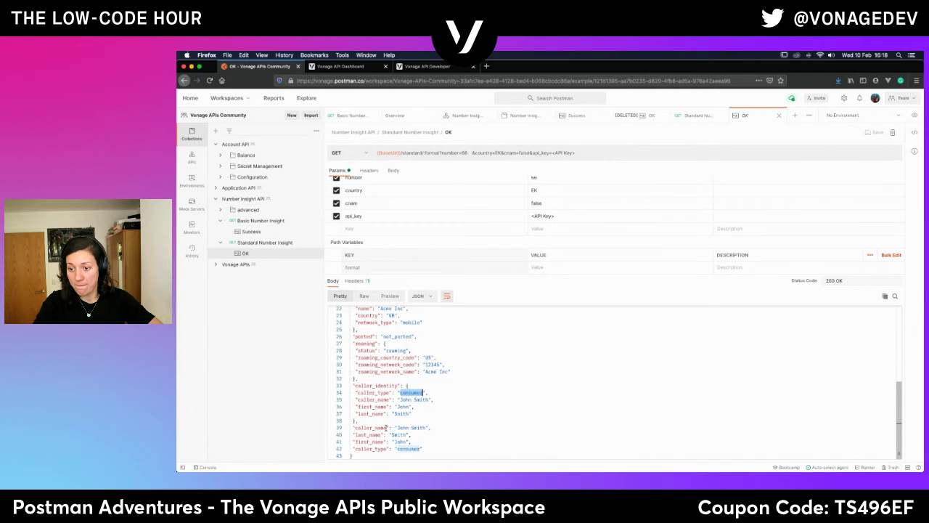
{"action": "scroll", "coordinate": [386, 427], "scroll_direction": "up", "scroll_amount": 7}
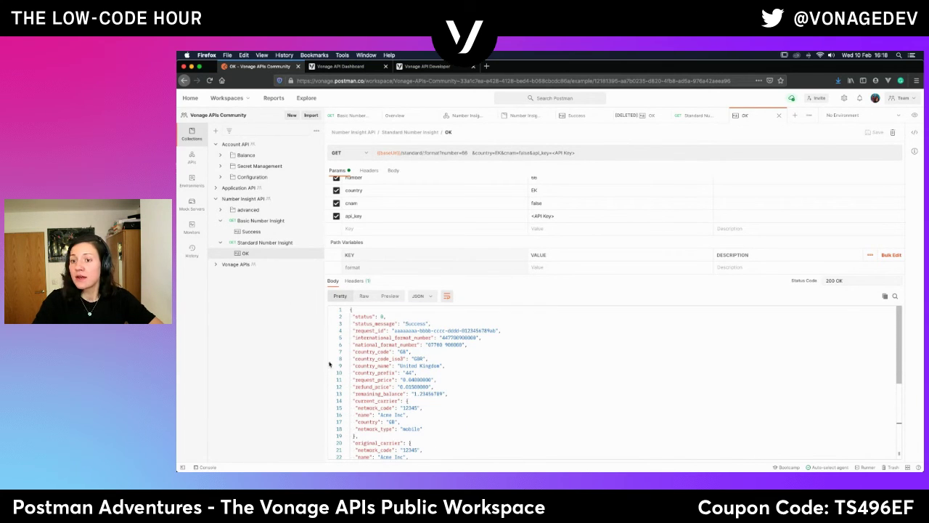
{"action": "left_click", "coordinate": [247, 209]}
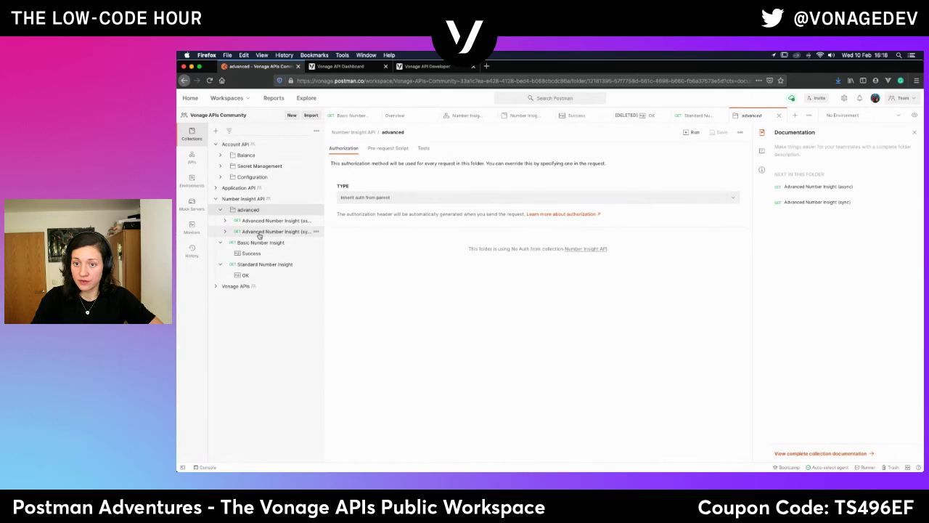
Open Advanced Number Insight (async), then the (sync) request with number 66 and country EK.
{"action": "left_click", "coordinate": [253, 224]}
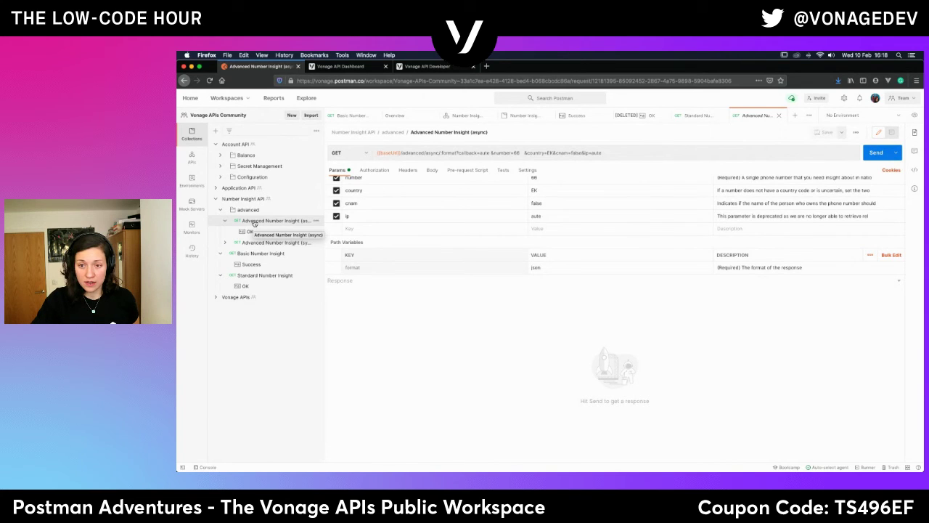
{"action": "left_click", "coordinate": [251, 244]}
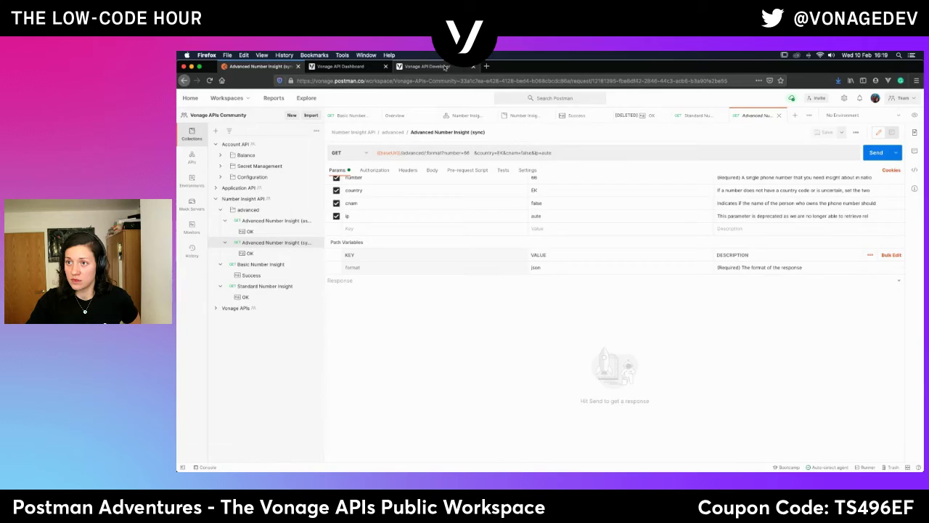
Switch to the Vonage API Developer docs and scroll down to Advanced Number Insight (async).
{"action": "left_click", "coordinate": [444, 67]}
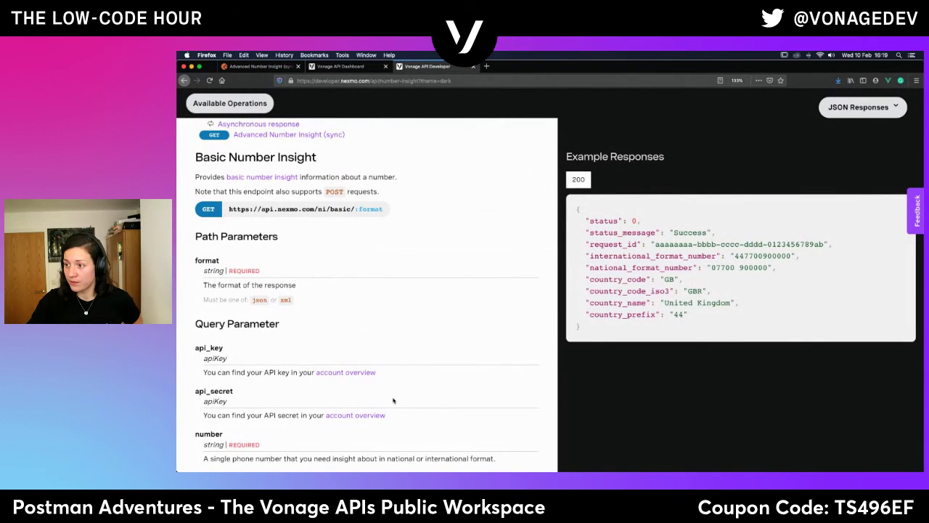
{"action": "scroll", "coordinate": [393, 400], "scroll_direction": "down", "scroll_amount": 15}
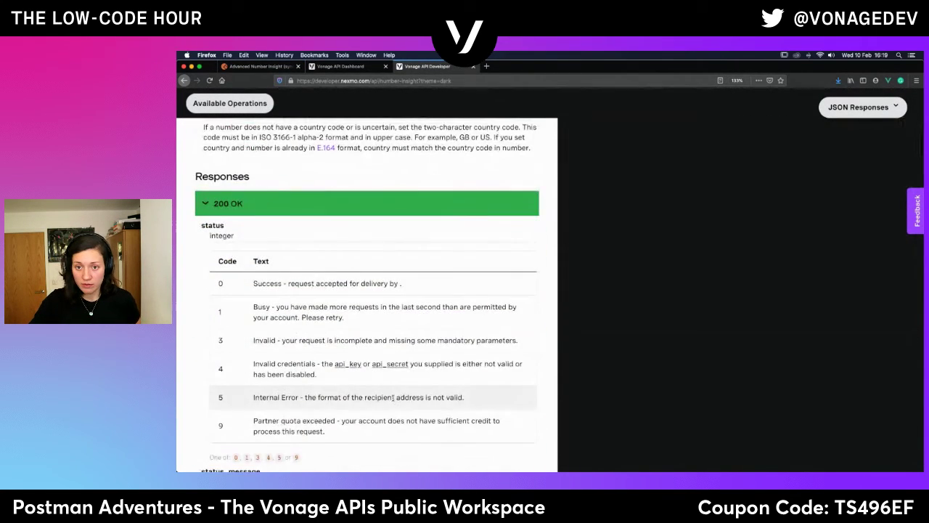
{"action": "scroll", "coordinate": [392, 397], "scroll_direction": "down", "scroll_amount": 3}
{"action": "scroll", "coordinate": [393, 398], "scroll_direction": "up", "scroll_amount": 5}
{"action": "scroll", "coordinate": [393, 400], "scroll_direction": "down", "scroll_amount": 9}
{"action": "scroll", "coordinate": [393, 399], "scroll_direction": "down", "scroll_amount": 5}
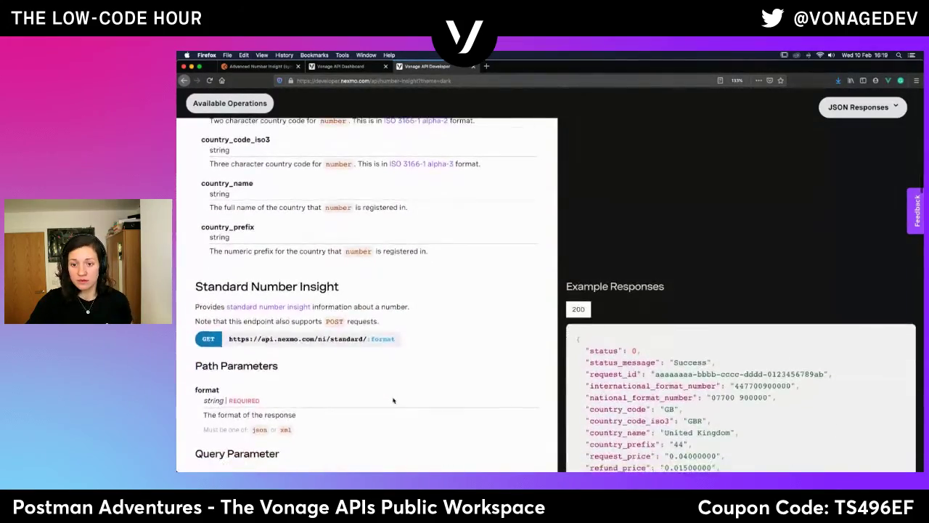
{"action": "scroll", "coordinate": [392, 400], "scroll_direction": "down", "scroll_amount": 8}
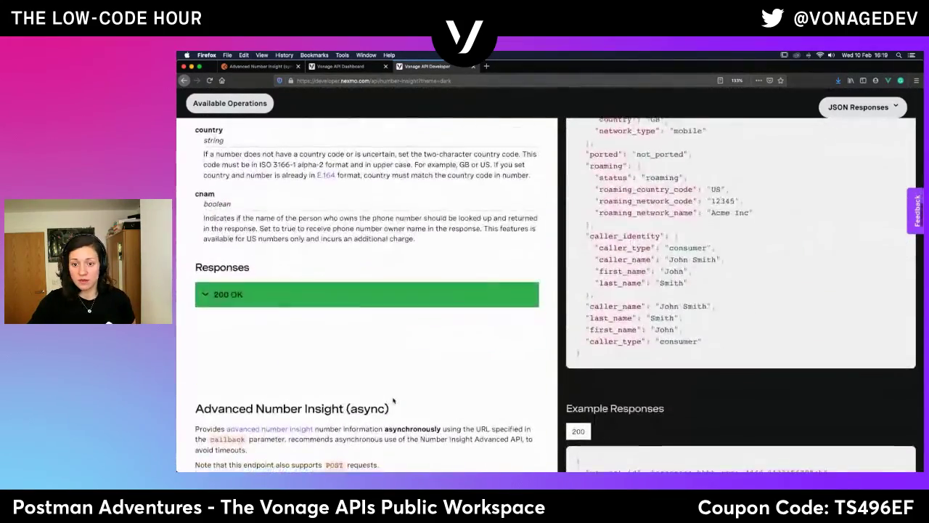
{"action": "scroll", "coordinate": [393, 400], "scroll_direction": "down", "scroll_amount": 1}
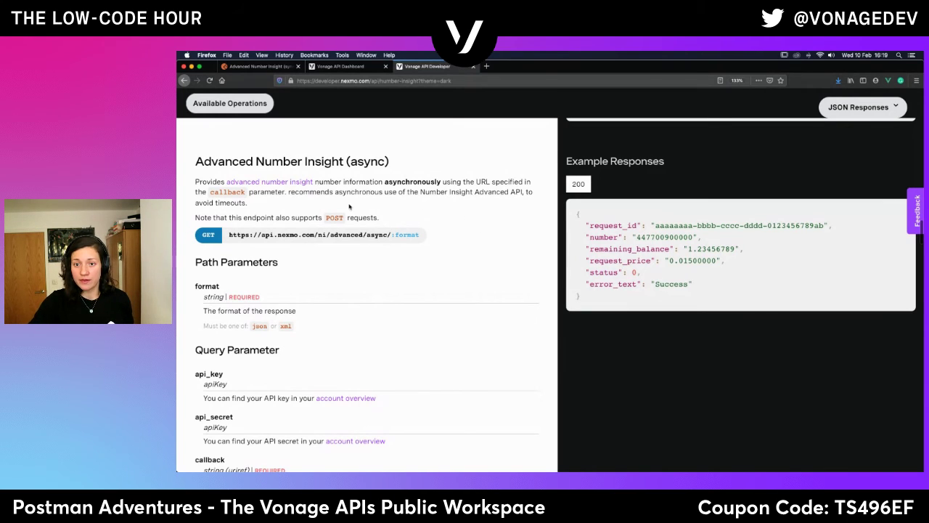
Highlight the phrase about avoiding timeouts and read down through the async response fields.
{"action": "left_click_drag", "start_coordinate": [526, 191], "coordinate": [544, 210]}
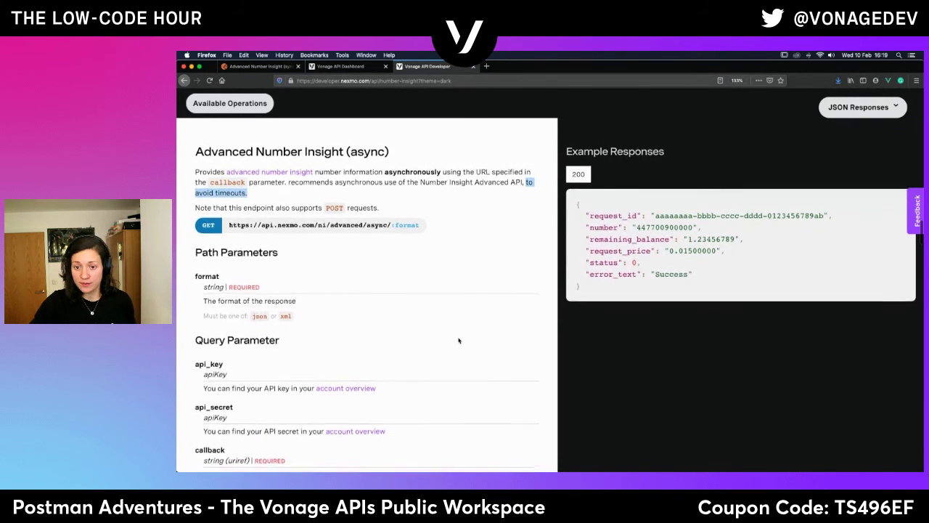
{"action": "scroll", "coordinate": [458, 340], "scroll_direction": "down", "scroll_amount": 5}
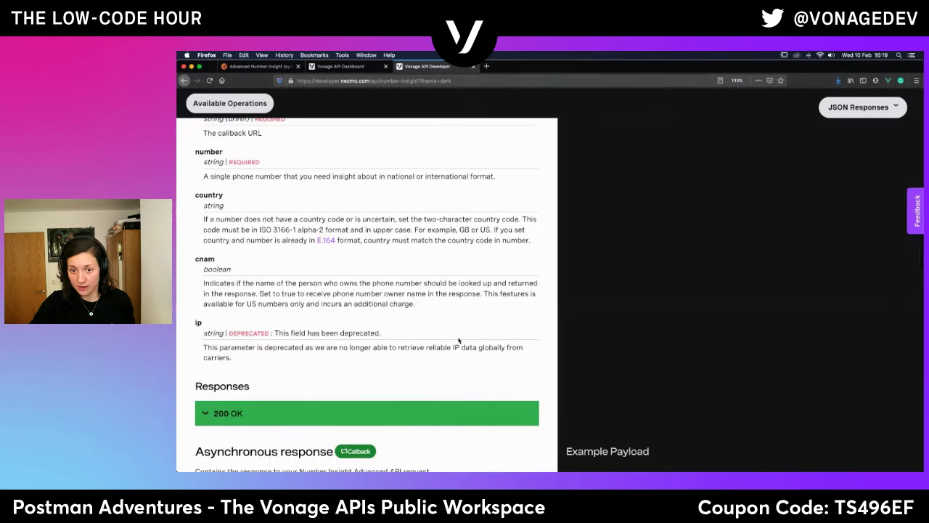
{"action": "scroll", "coordinate": [458, 340], "scroll_direction": "down", "scroll_amount": 3}
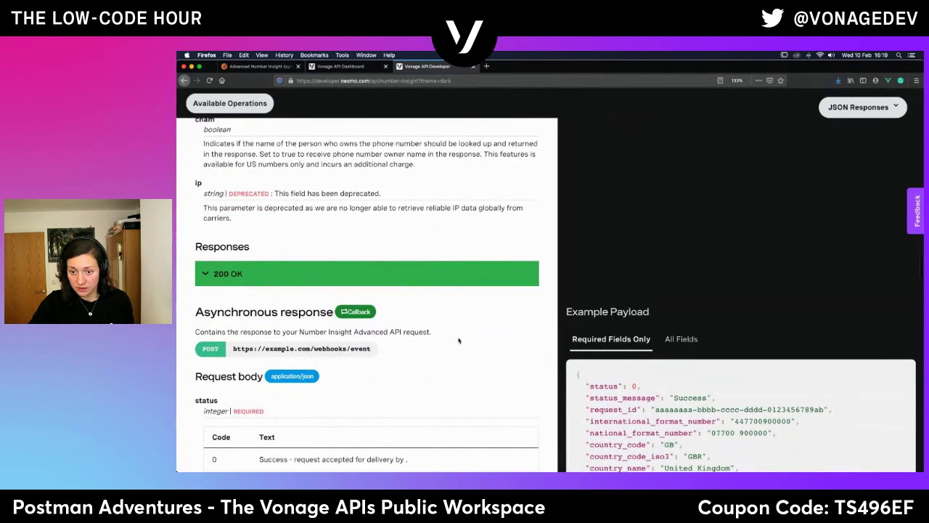
{"action": "scroll", "coordinate": [458, 341], "scroll_direction": "down", "scroll_amount": 2}
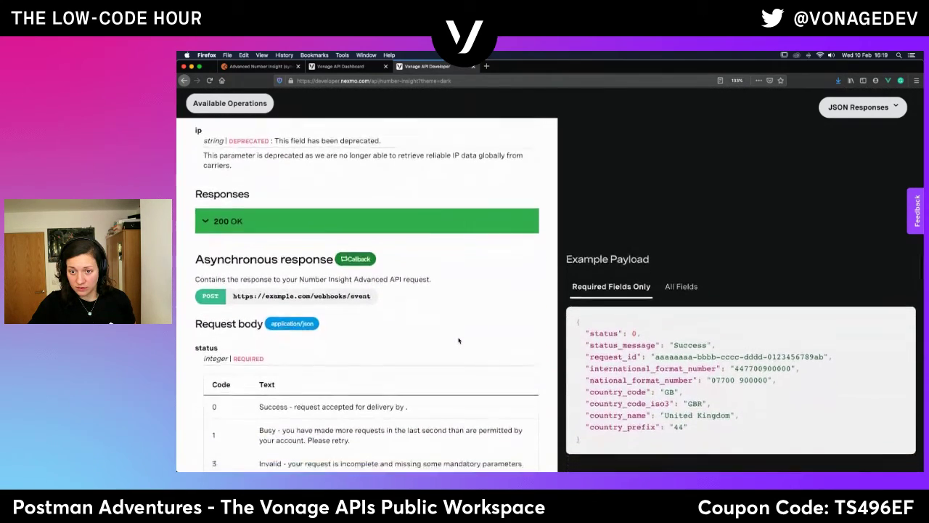
{"action": "scroll", "coordinate": [458, 340], "scroll_direction": "down", "scroll_amount": 2}
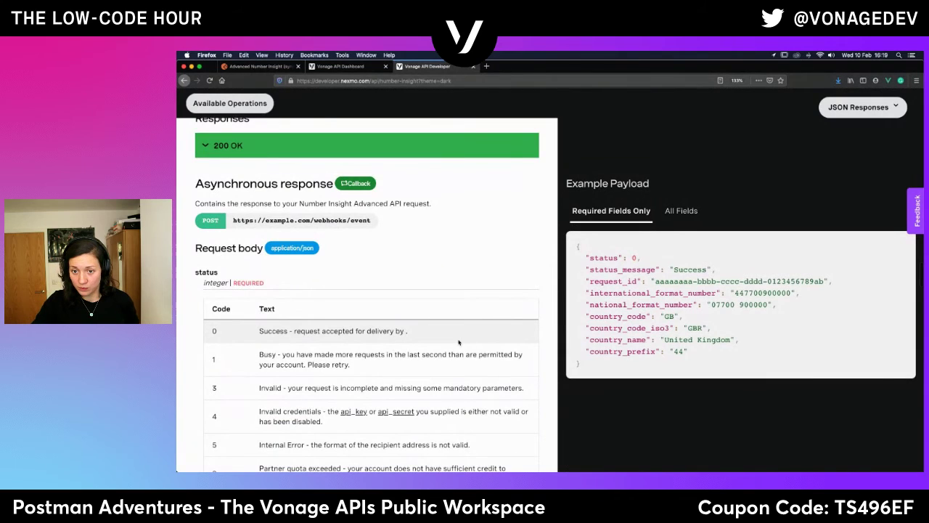
{"action": "scroll", "coordinate": [458, 341], "scroll_direction": "down", "scroll_amount": 2}
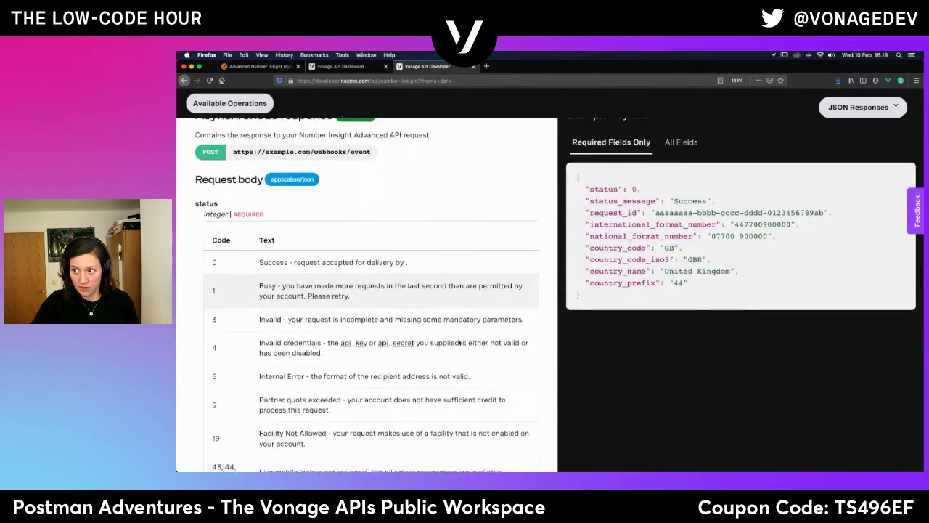
{"action": "scroll", "coordinate": [458, 340], "scroll_direction": "down", "scroll_amount": 6}
{"action": "scroll", "coordinate": [458, 342], "scroll_direction": "down", "scroll_amount": 1}
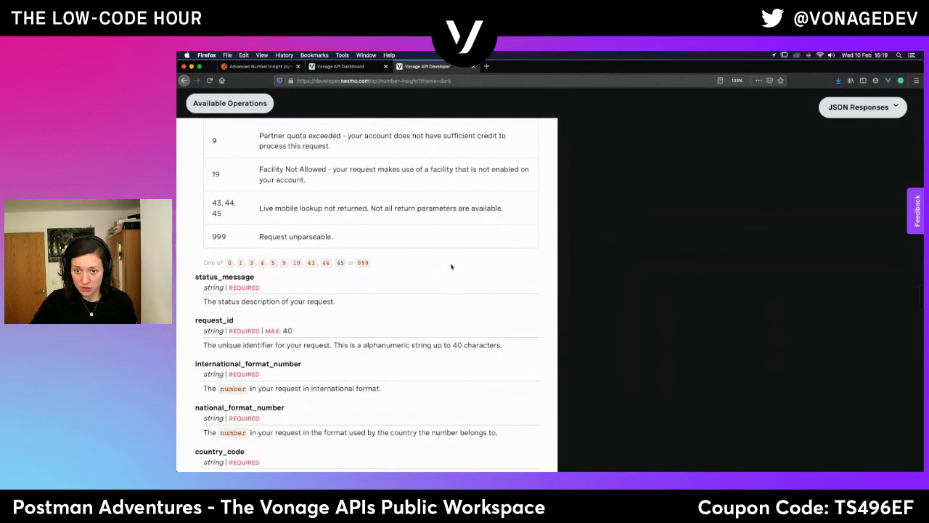
{"action": "scroll", "coordinate": [452, 305], "scroll_direction": "down", "scroll_amount": 3}
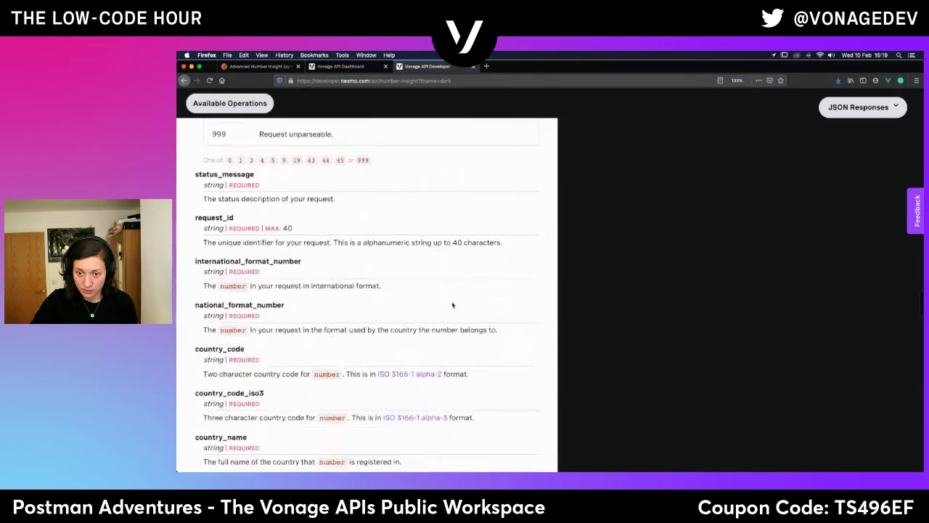
{"action": "scroll", "coordinate": [452, 305], "scroll_direction": "down", "scroll_amount": 2}
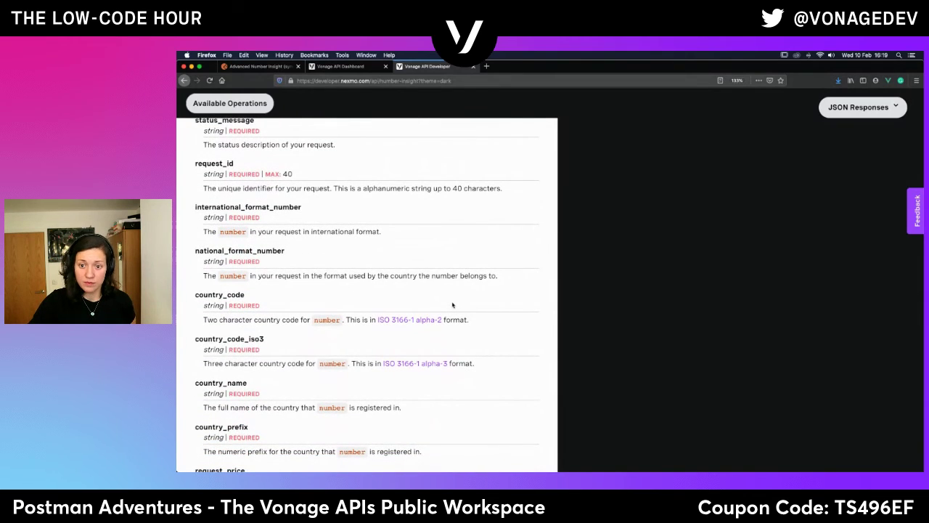
Continue to the Advanced Number Insight (sync) GET /ni/advanced/:format section and its Success example.
{"action": "scroll", "coordinate": [452, 305], "scroll_direction": "up", "scroll_amount": 10}
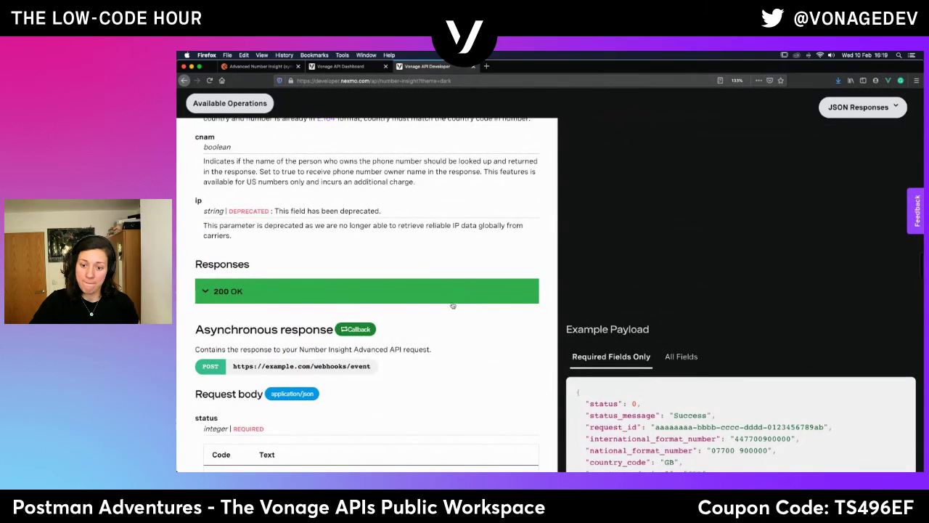
{"action": "scroll", "coordinate": [452, 305], "scroll_direction": "down", "scroll_amount": 10}
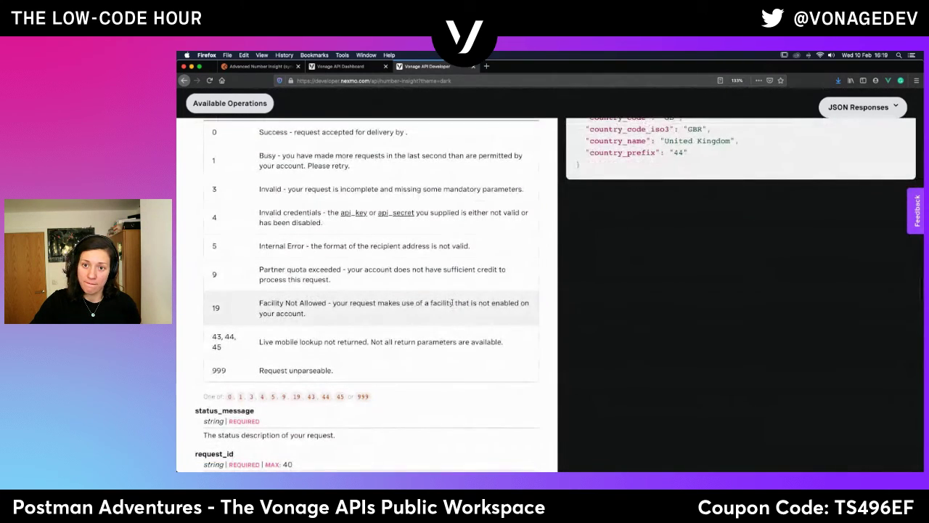
{"action": "scroll", "coordinate": [452, 305], "scroll_direction": "down", "scroll_amount": 10}
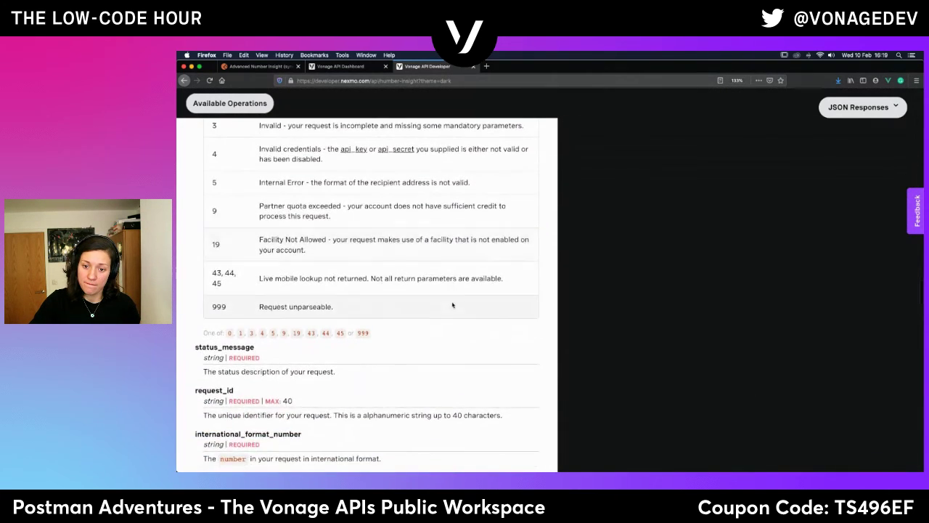
{"action": "scroll", "coordinate": [452, 304], "scroll_direction": "down", "scroll_amount": 10}
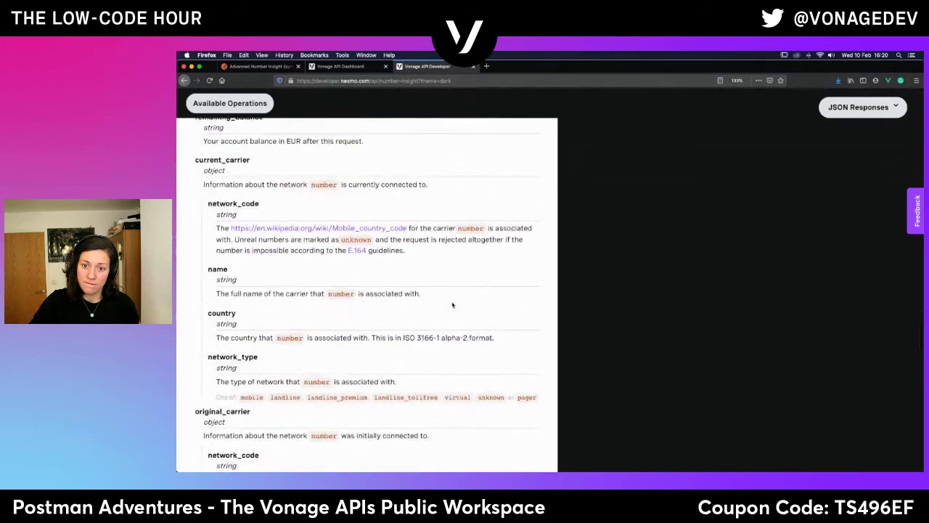
{"action": "scroll", "coordinate": [452, 301], "scroll_direction": "down", "scroll_amount": 10}
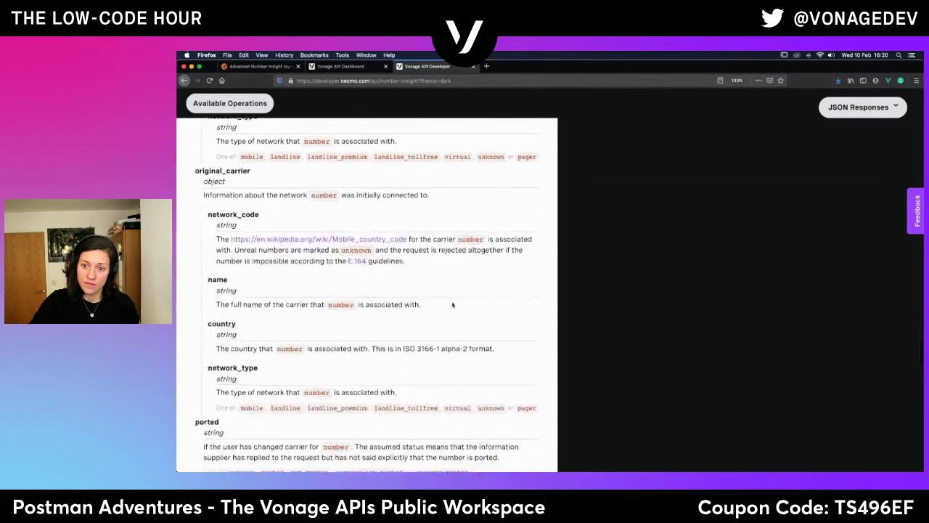
{"action": "scroll", "coordinate": [452, 305], "scroll_direction": "down", "scroll_amount": 10}
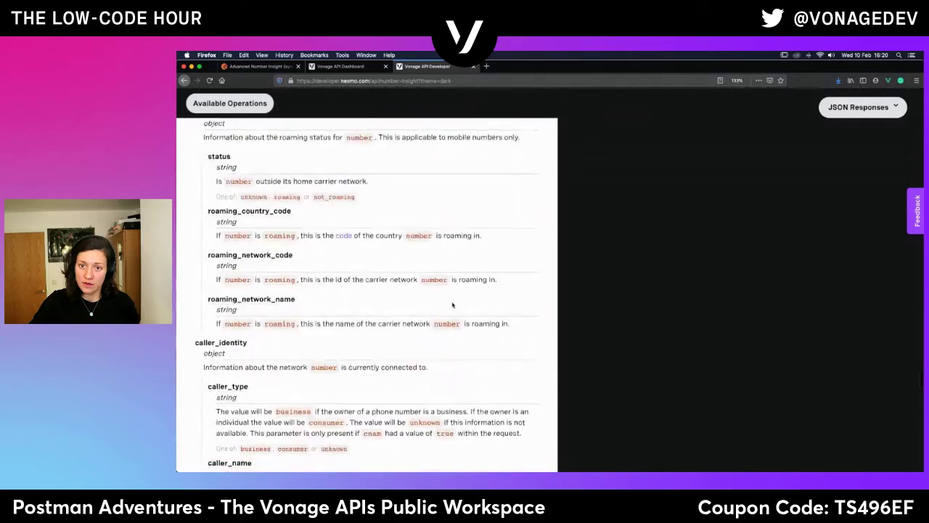
{"action": "scroll", "coordinate": [452, 305], "scroll_direction": "down", "scroll_amount": 10}
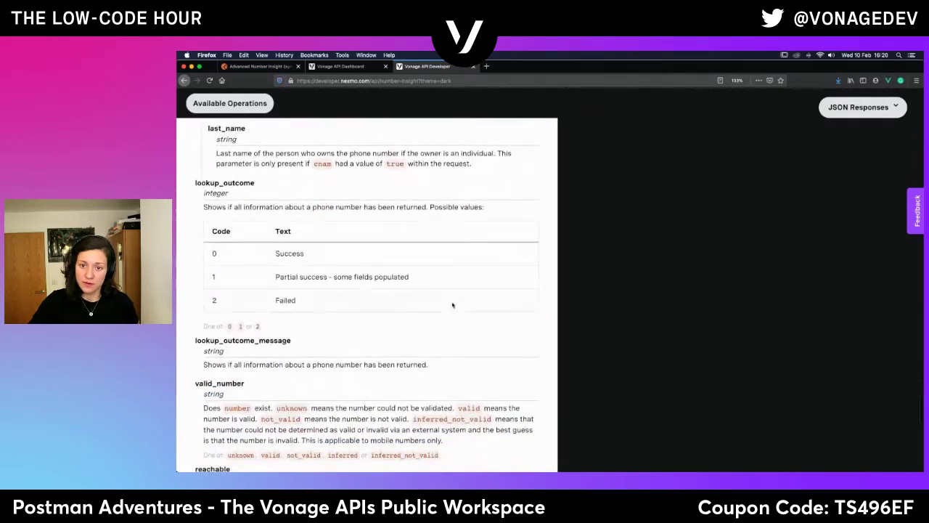
{"action": "scroll", "coordinate": [452, 305], "scroll_direction": "down", "scroll_amount": 5}
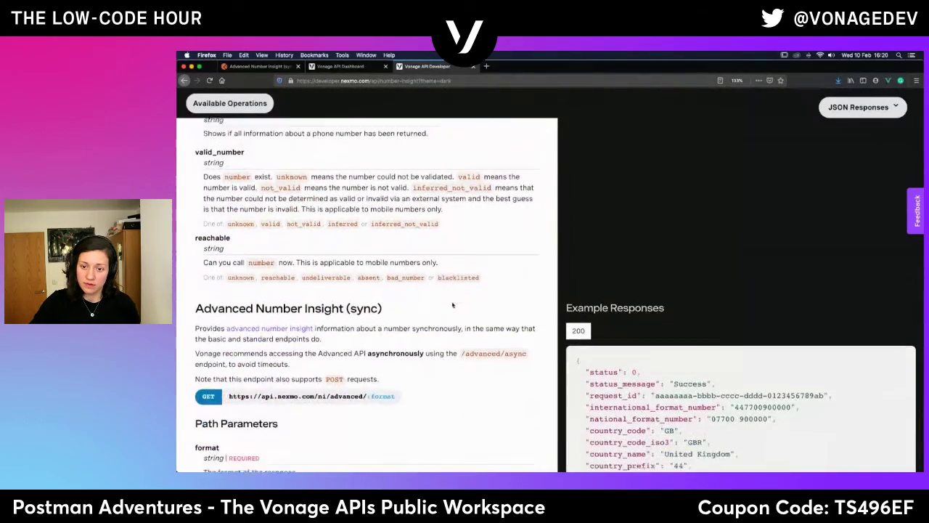
{"action": "scroll", "coordinate": [453, 305], "scroll_direction": "down", "scroll_amount": 2}
Highlight the sync endpoint's ip query parameter and its DEPRECATED label.
{"action": "scroll", "coordinate": [452, 305], "scroll_direction": "up", "scroll_amount": 2}
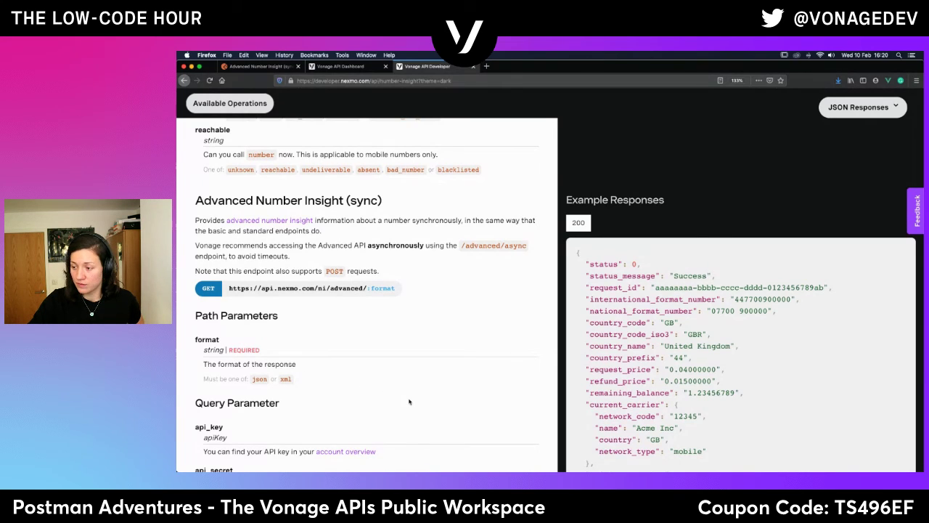
{"action": "scroll", "coordinate": [408, 402], "scroll_direction": "down", "scroll_amount": 3}
{"action": "scroll", "coordinate": [408, 401], "scroll_direction": "down", "scroll_amount": 5}
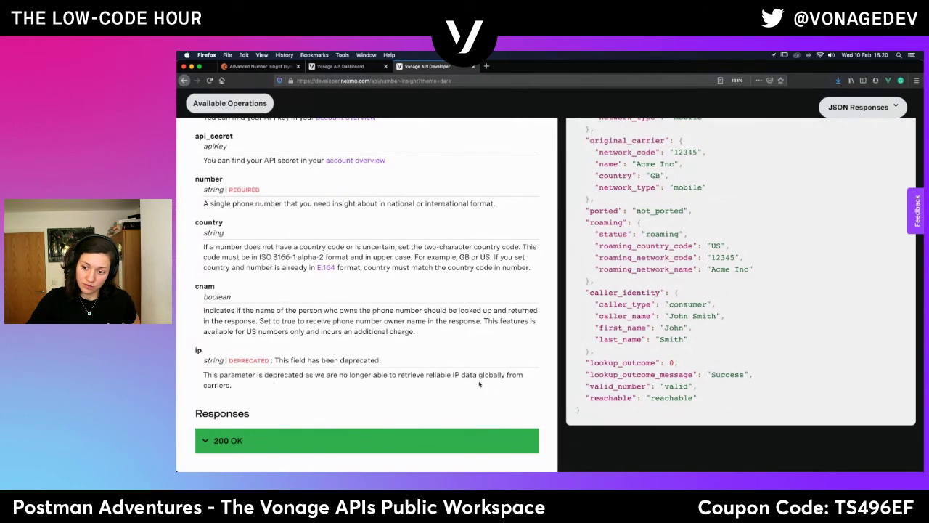
{"action": "double_click", "coordinate": [201, 349]}
{"action": "left_click_drag", "start_coordinate": [244, 360], "coordinate": [273, 360]}
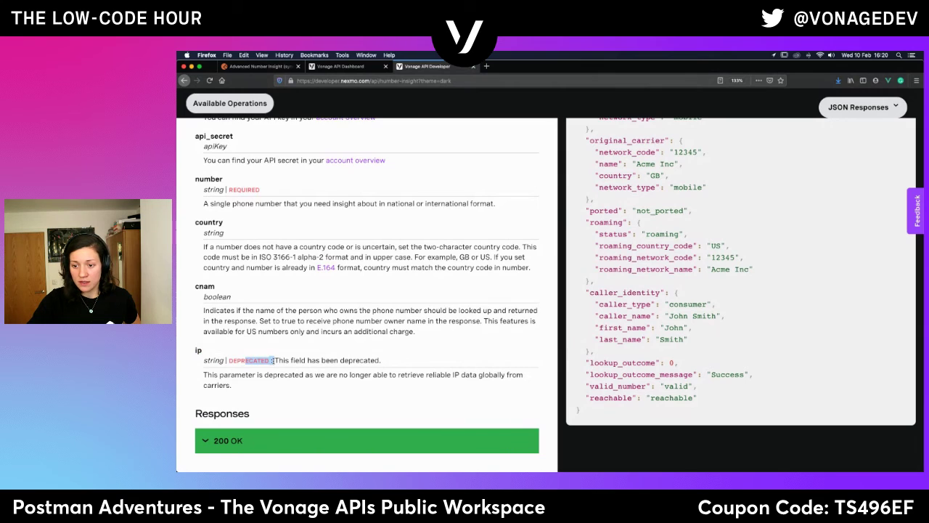
{"action": "left_click", "coordinate": [389, 384]}
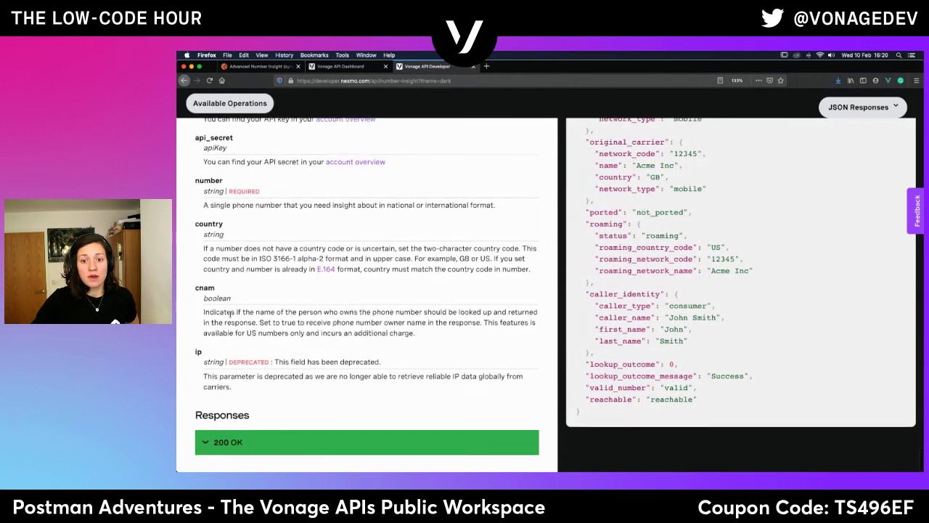
Go back to the Advanced Number Insight (sync) request in Postman.
{"action": "scroll", "coordinate": [230, 313], "scroll_direction": "up", "scroll_amount": 5}
{"action": "scroll", "coordinate": [230, 313], "scroll_direction": "down", "scroll_amount": 2}
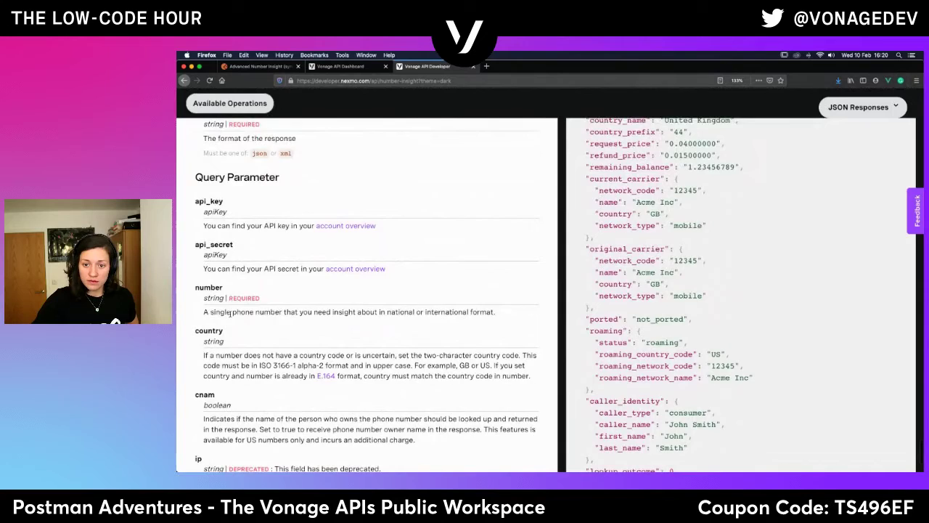
{"action": "scroll", "coordinate": [230, 314], "scroll_direction": "up", "scroll_amount": 1}
{"action": "scroll", "coordinate": [230, 314], "scroll_direction": "down", "scroll_amount": 1}
{"action": "scroll", "coordinate": [230, 314], "scroll_direction": "up", "scroll_amount": 1}
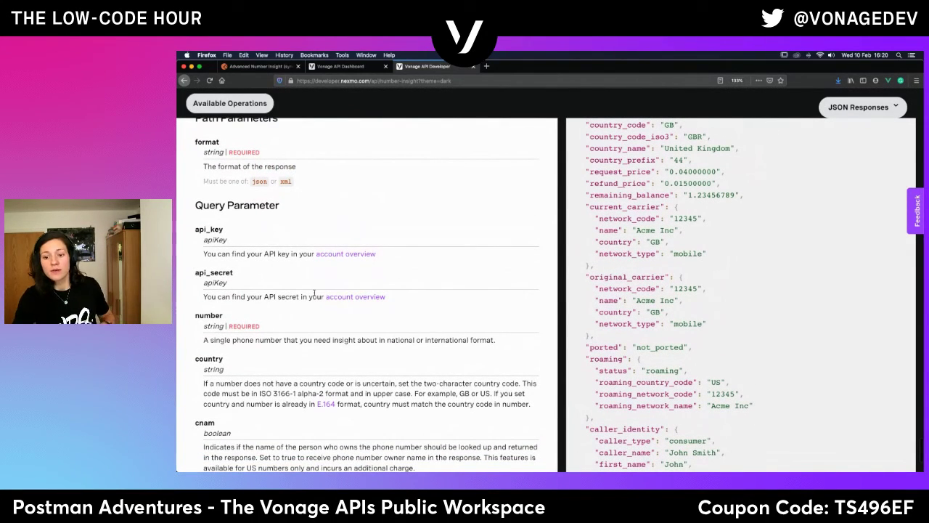
{"action": "scroll", "coordinate": [331, 226], "scroll_direction": "up", "scroll_amount": 2}
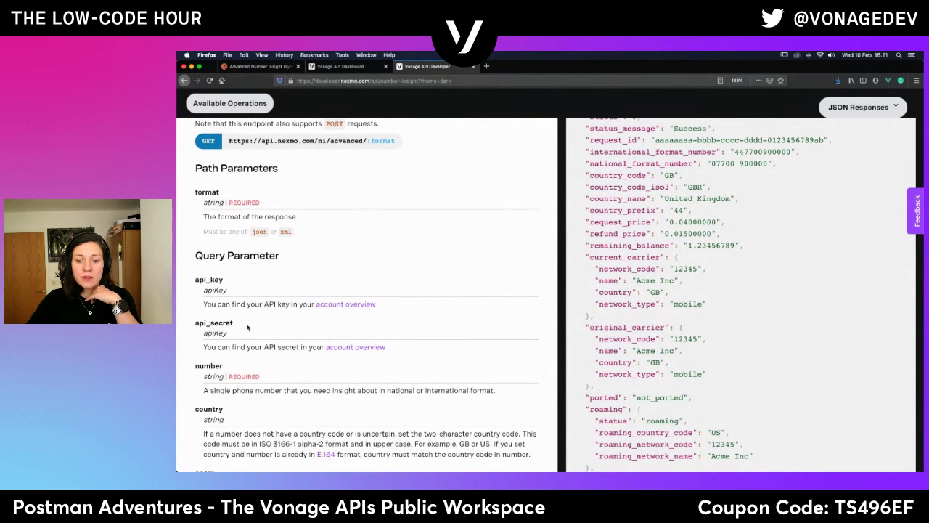
{"action": "left_click", "coordinate": [256, 66]}
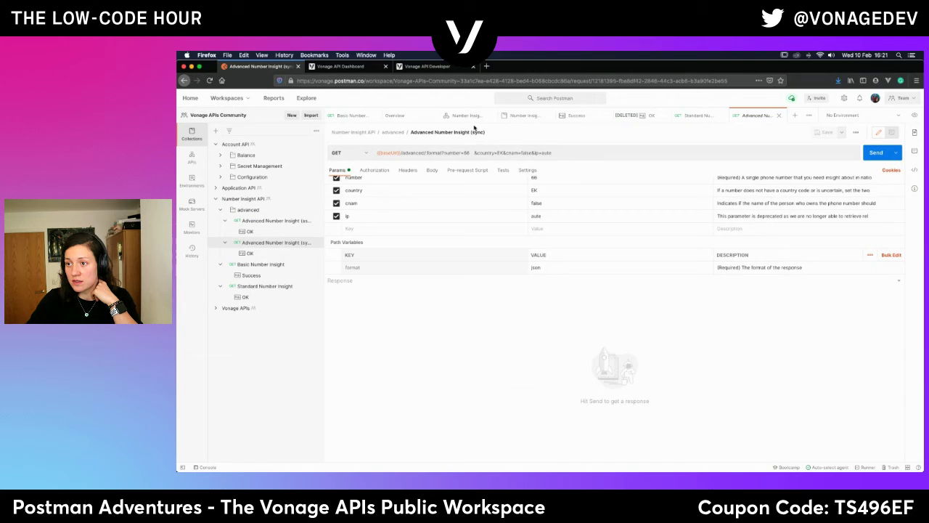
Replace number 66 with {{number}} and country EK with {{country_code}}.
{"action": "scroll", "coordinate": [419, 255], "scroll_direction": "up", "scroll_amount": 2}
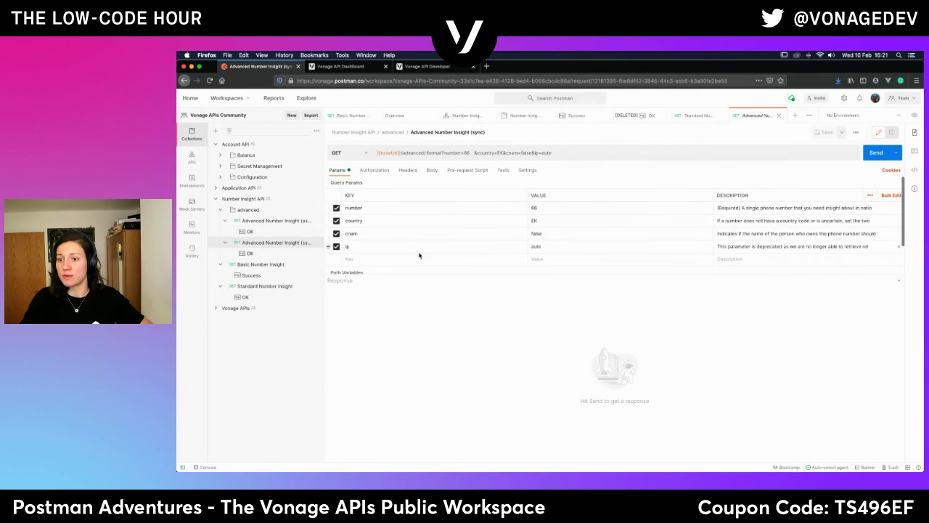
{"action": "double_click", "coordinate": [535, 208]}
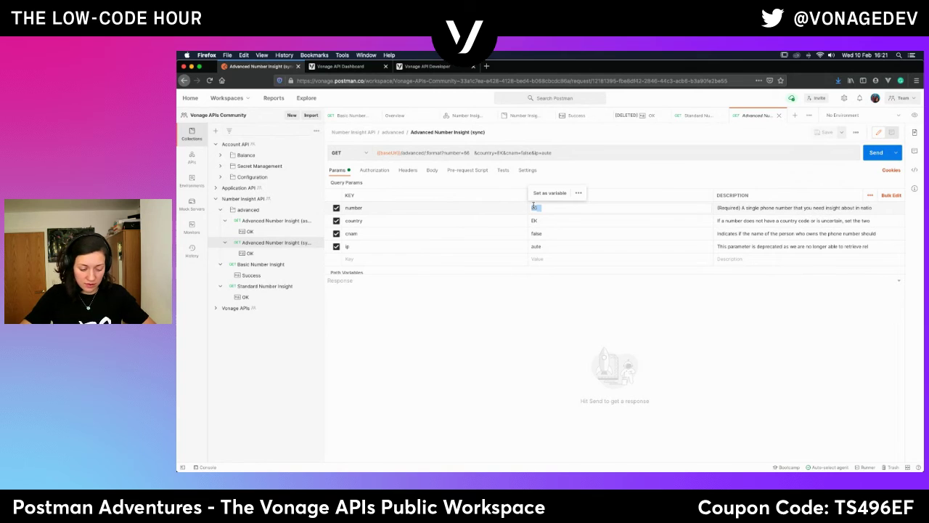
{"action": "type", "text": "{{num"}
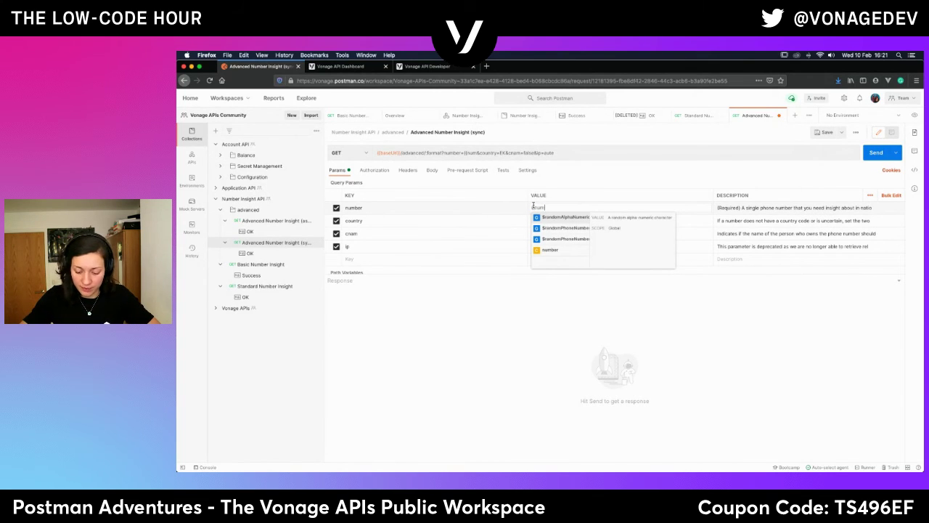
{"action": "left_click", "coordinate": [548, 249]}
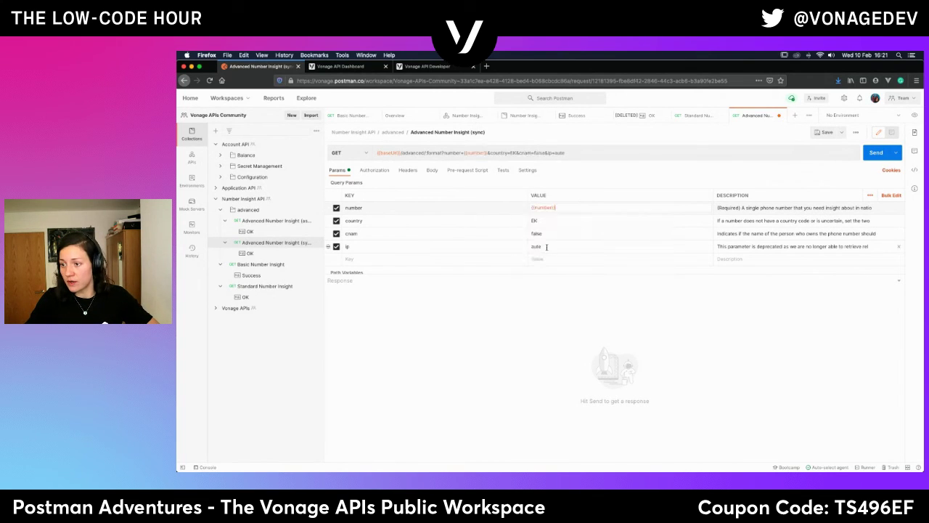
{"action": "double_click", "coordinate": [534, 220]}
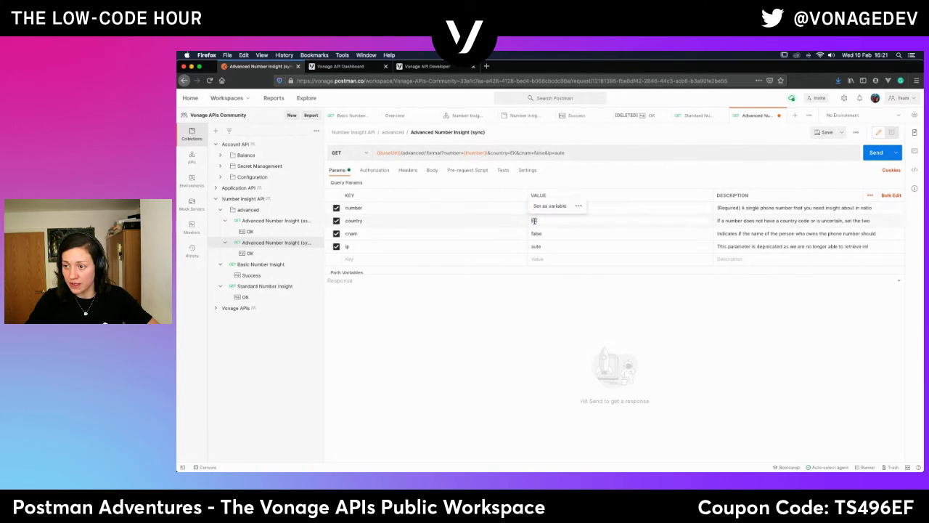
{"action": "type", "text": "{{"}
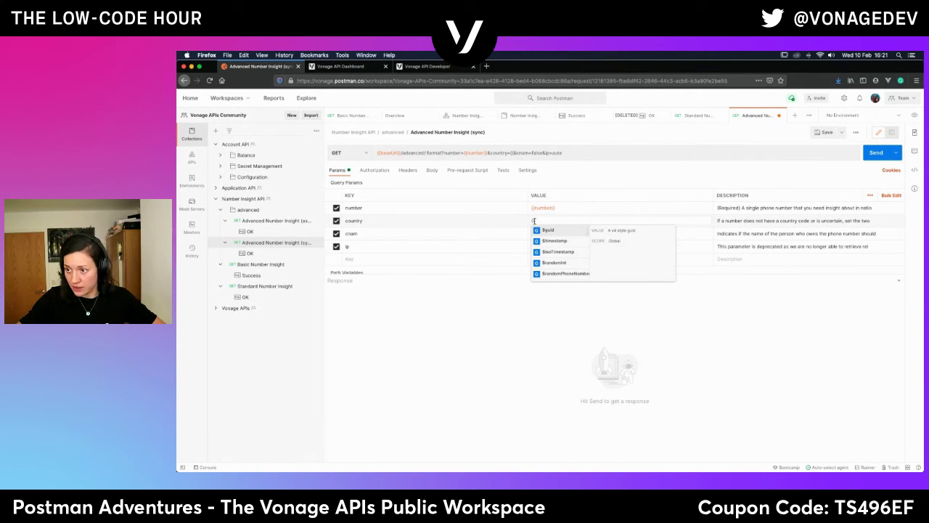
{"action": "type", "text": "coun"}
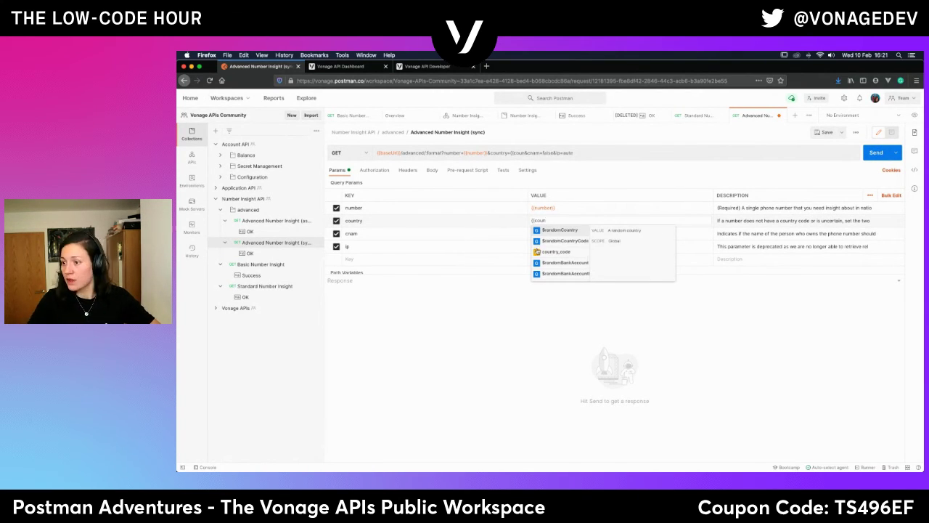
{"action": "left_click", "coordinate": [540, 253]}
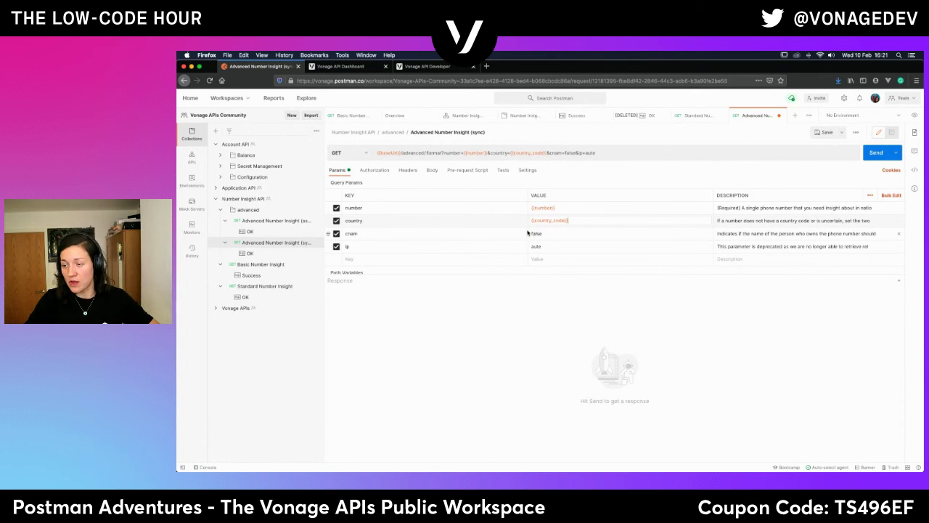
Disable the deprecated ip parameter and add api_key and api_secret params using their variables.
{"action": "left_click", "coordinate": [336, 246]}
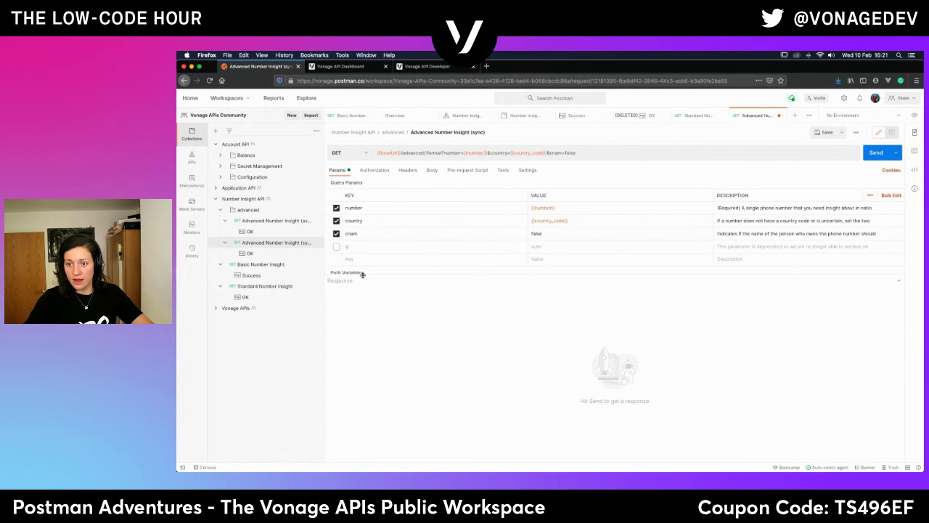
{"action": "scroll", "coordinate": [361, 265], "scroll_direction": "down", "scroll_amount": 2}
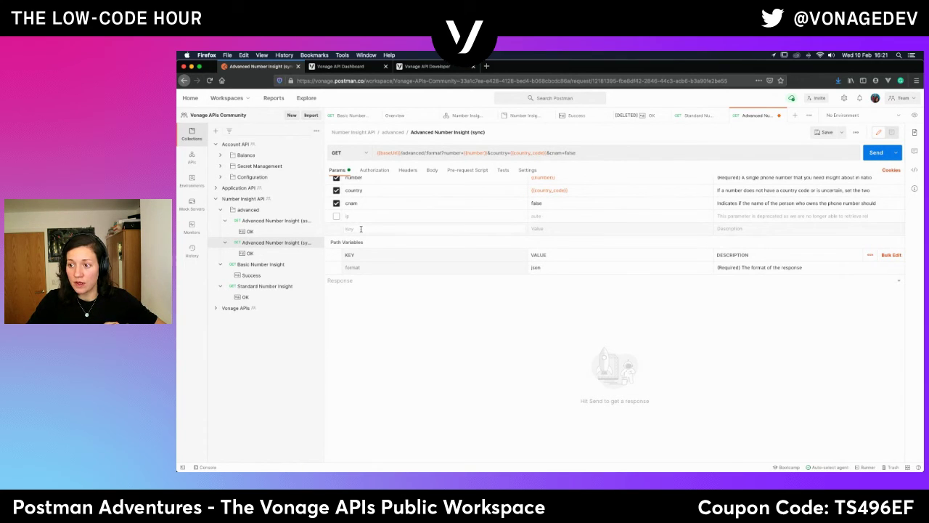
{"action": "left_click", "coordinate": [360, 228]}
{"action": "type", "text": "so"}
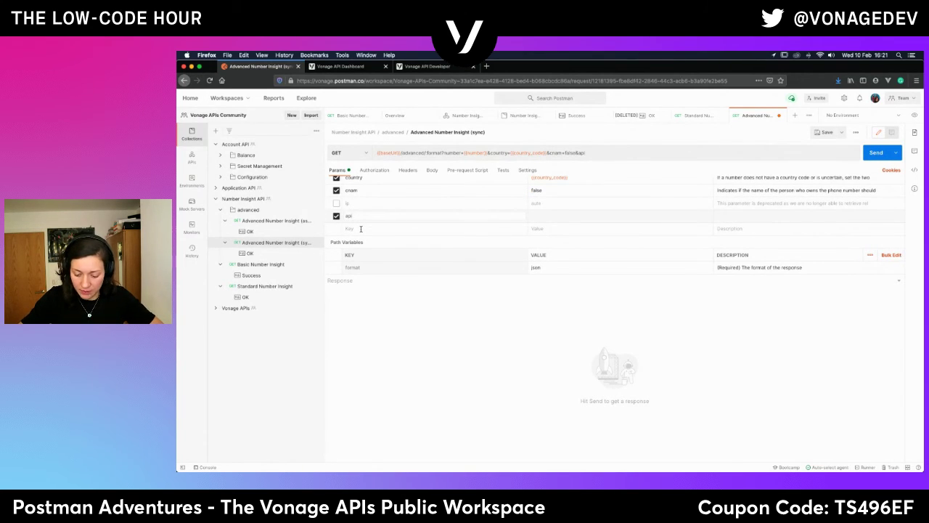
{"action": "left_click", "coordinate": [546, 215]}
{"action": "type", "text": "{{api"}
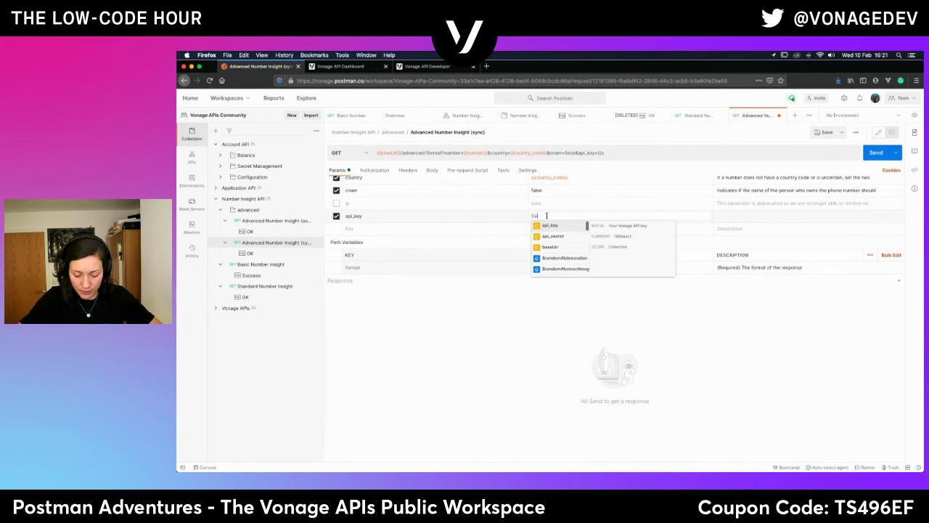
{"action": "left_click", "coordinate": [578, 226]}
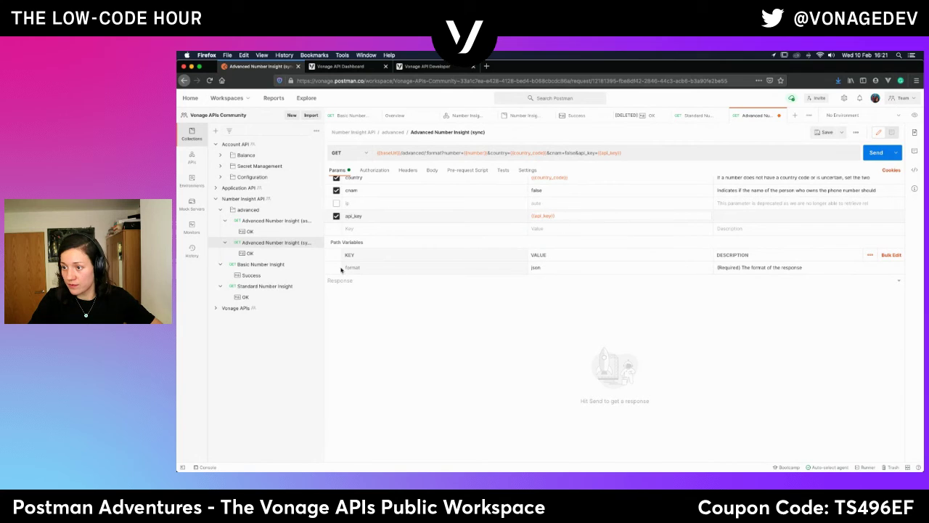
{"action": "left_click", "coordinate": [377, 229]}
{"action": "type", "text": "api"}
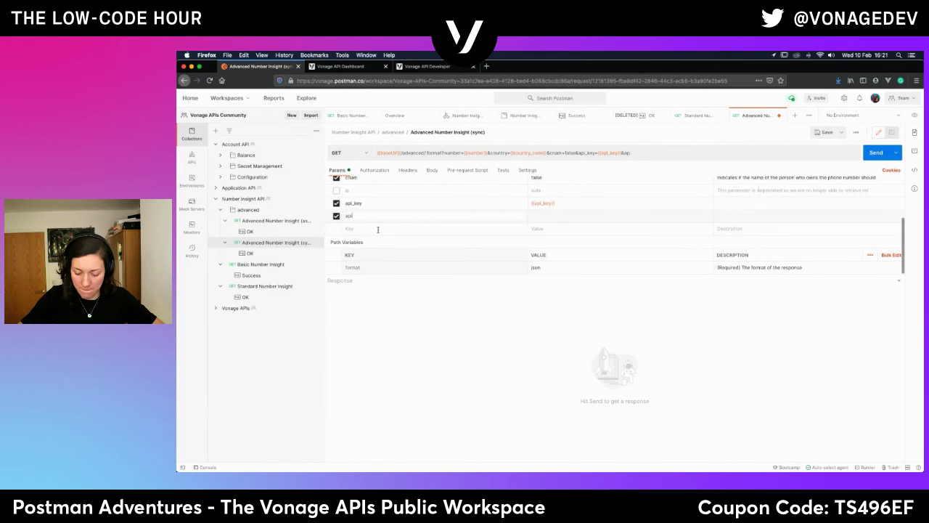
{"action": "type", "text": "_secret"}
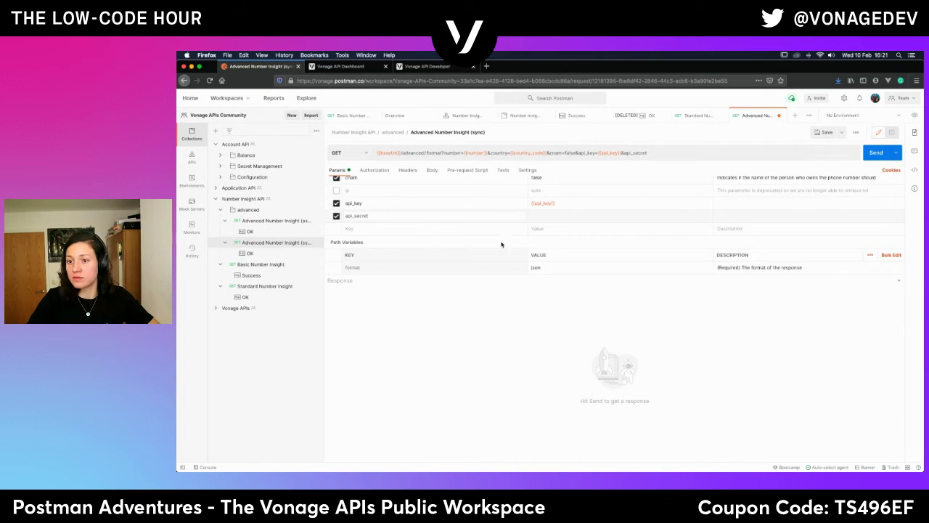
{"action": "left_click", "coordinate": [547, 214]}
{"action": "type", "text": "{{api"}
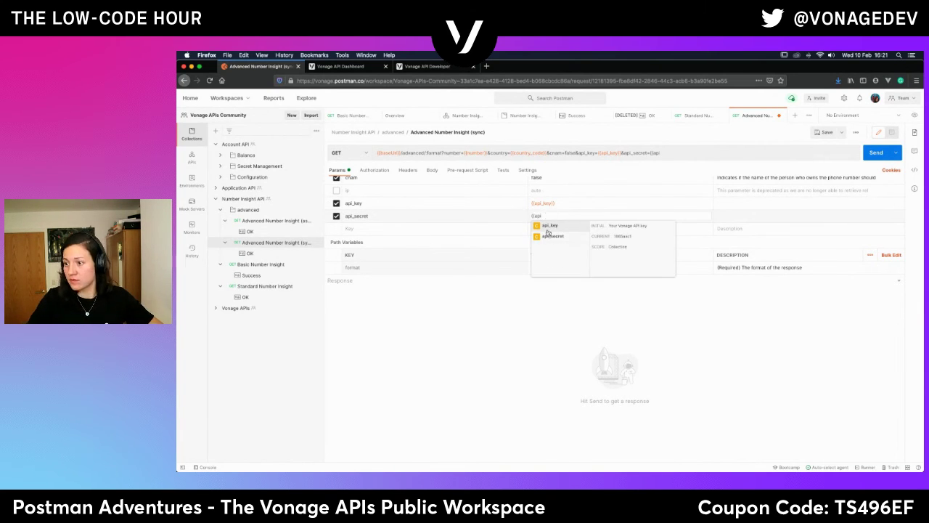
{"action": "left_click", "coordinate": [553, 236]}
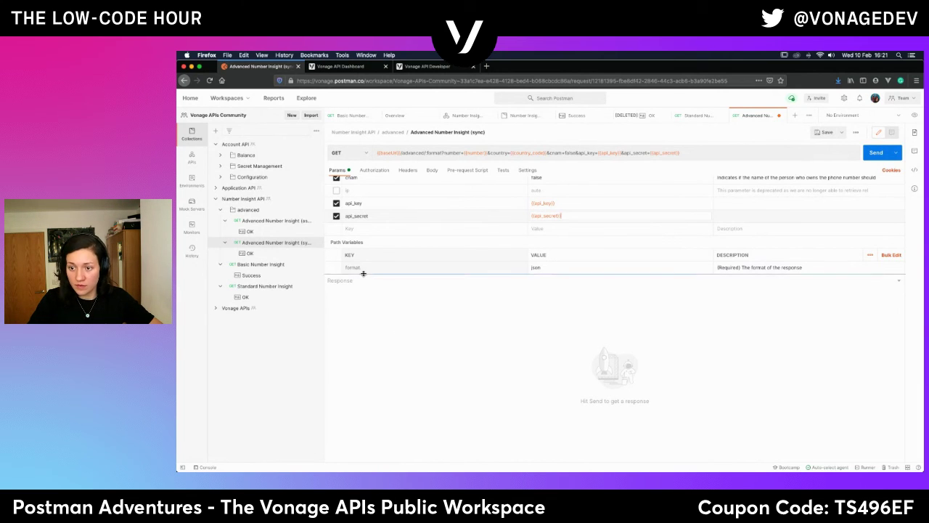
Change the format path variable from json to {{format}}, then save and send the request.
{"action": "left_click", "coordinate": [549, 266]}
{"action": "key", "text": "BackSpace"}
{"action": "key", "text": "BackSpace"}
{"action": "key", "text": "BackSpace"}
{"action": "key", "text": "BackSpace"}
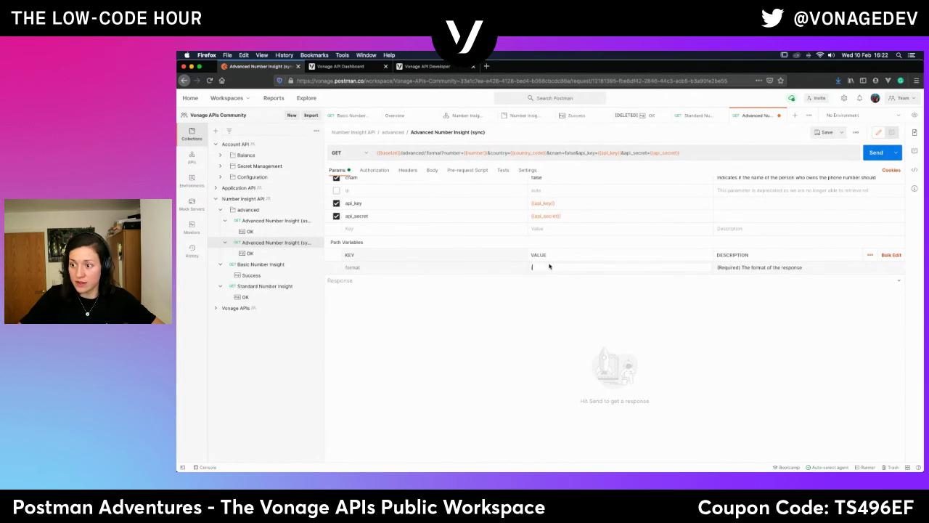
{"action": "type", "text": "{{"}
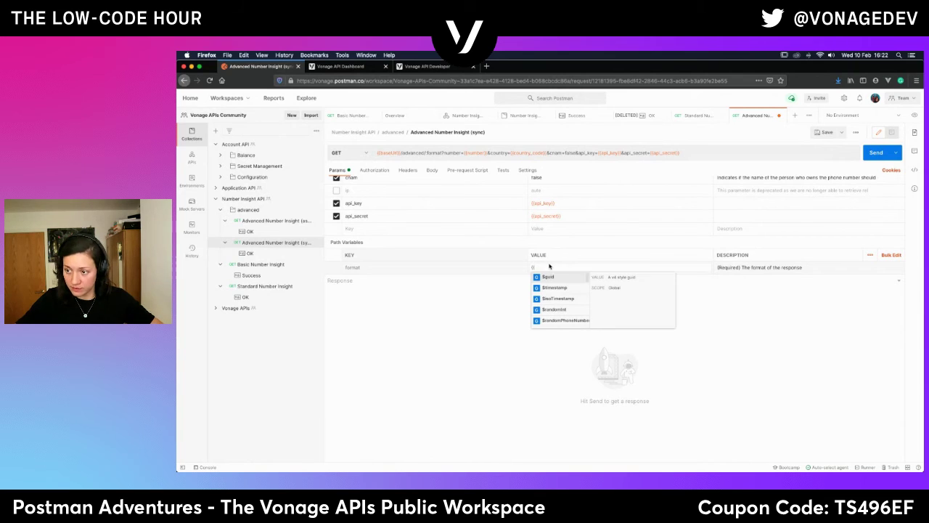
{"action": "type", "text": "form"}
{"action": "left_click", "coordinate": [551, 277]}
{"action": "left_click", "coordinate": [820, 134]}
{"action": "left_click", "coordinate": [871, 153]}
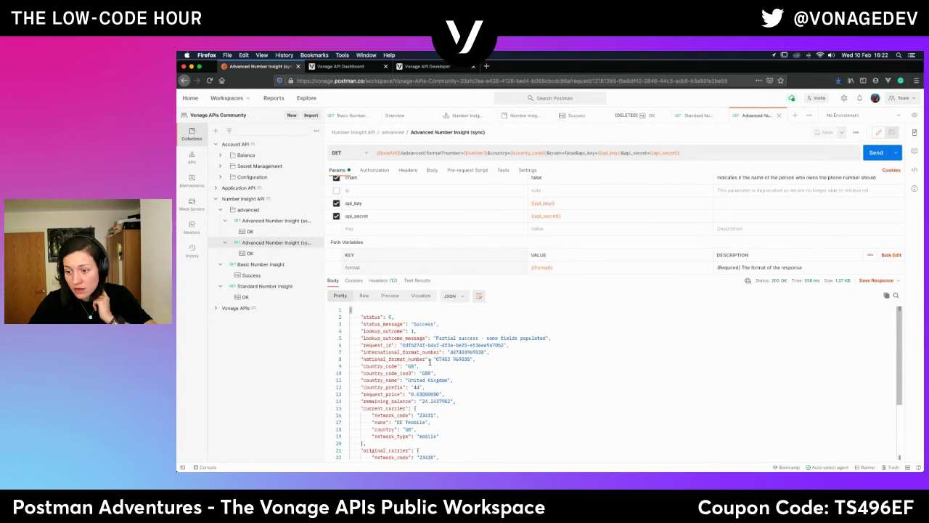
Select the 'Partial success - some fields populated' message and enlarge the response pane.
{"action": "scroll", "coordinate": [430, 361], "scroll_direction": "down", "scroll_amount": 4}
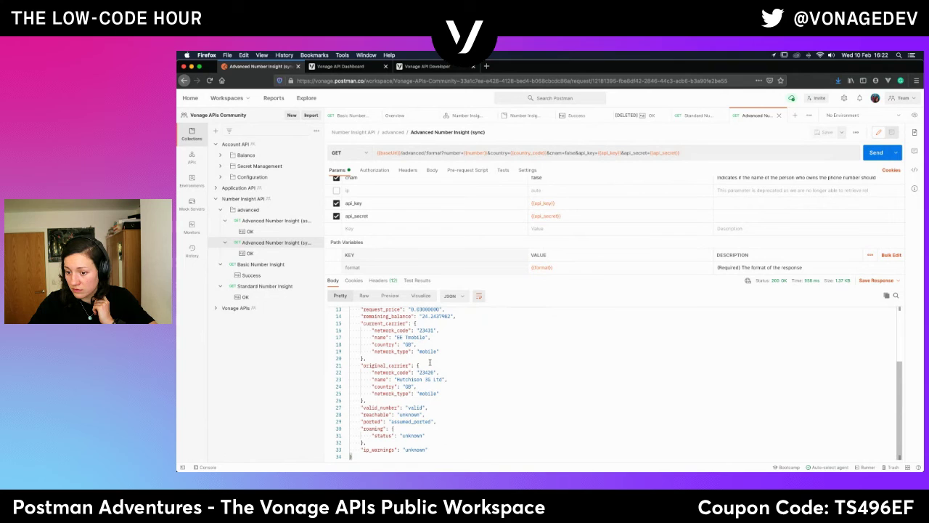
{"action": "scroll", "coordinate": [430, 361], "scroll_direction": "up", "scroll_amount": 1}
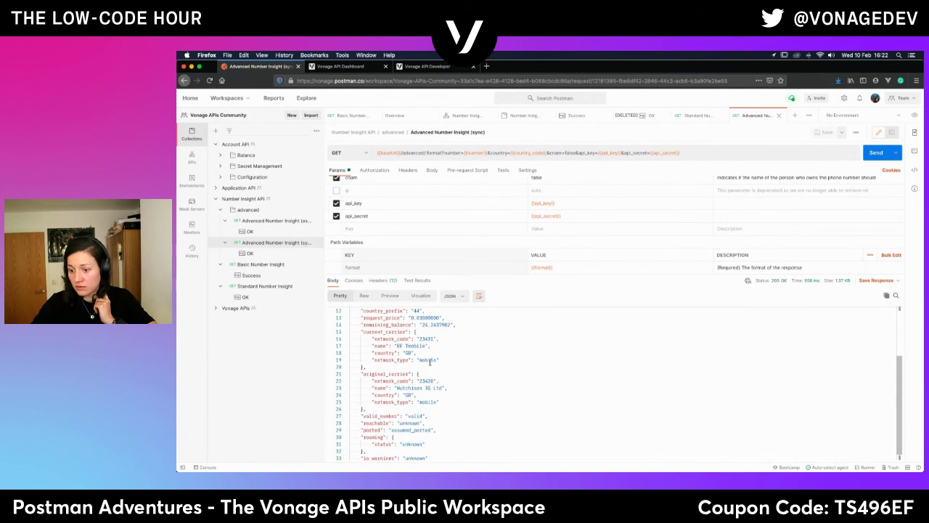
{"action": "scroll", "coordinate": [430, 361], "scroll_direction": "down", "scroll_amount": 1}
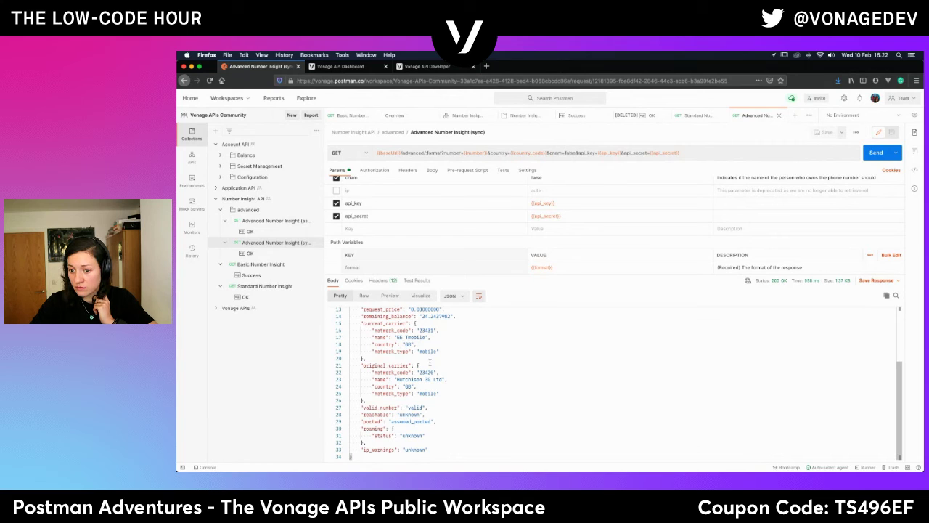
{"action": "scroll", "coordinate": [430, 361], "scroll_direction": "up", "scroll_amount": 5}
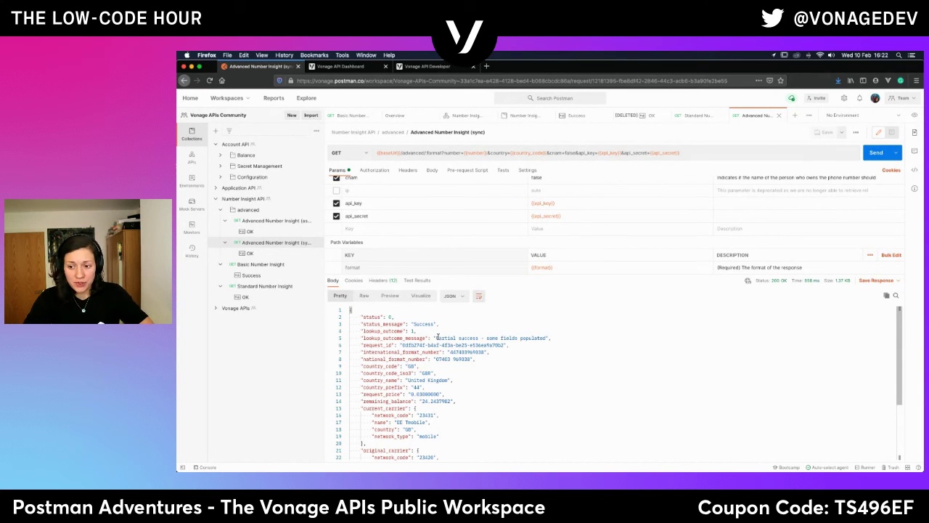
{"action": "left_click_drag", "start_coordinate": [435, 337], "coordinate": [546, 337]}
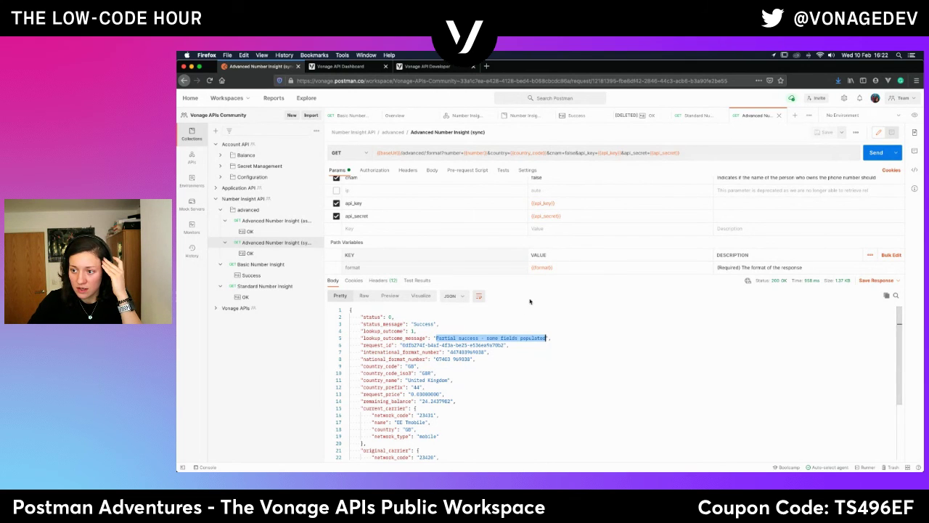
{"action": "left_click_drag", "start_coordinate": [553, 273], "coordinate": [551, 243]}
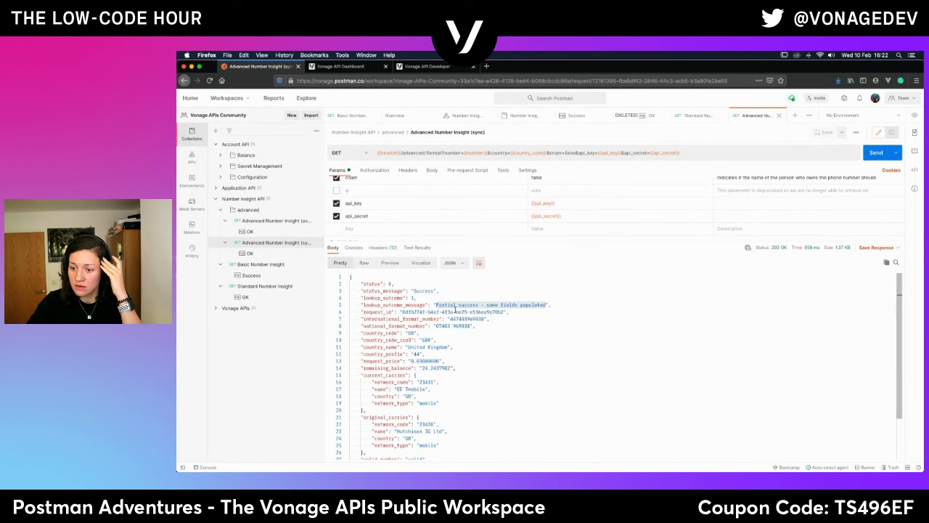
{"action": "scroll", "coordinate": [417, 438], "scroll_direction": "down", "scroll_amount": 3}
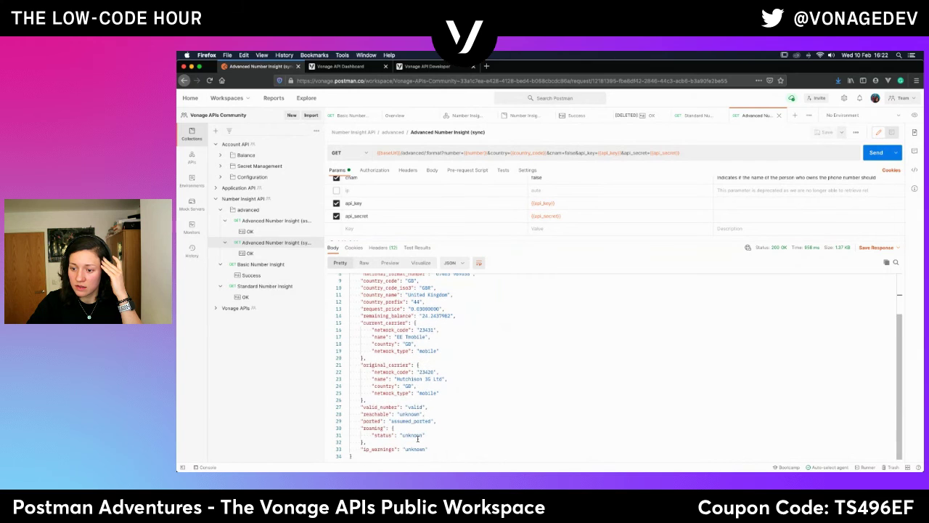
{"action": "left_click", "coordinate": [266, 254]}
Inspect the OK example's reachable value, then return to the live sync request.
{"action": "scroll", "coordinate": [438, 422], "scroll_direction": "down", "scroll_amount": 5}
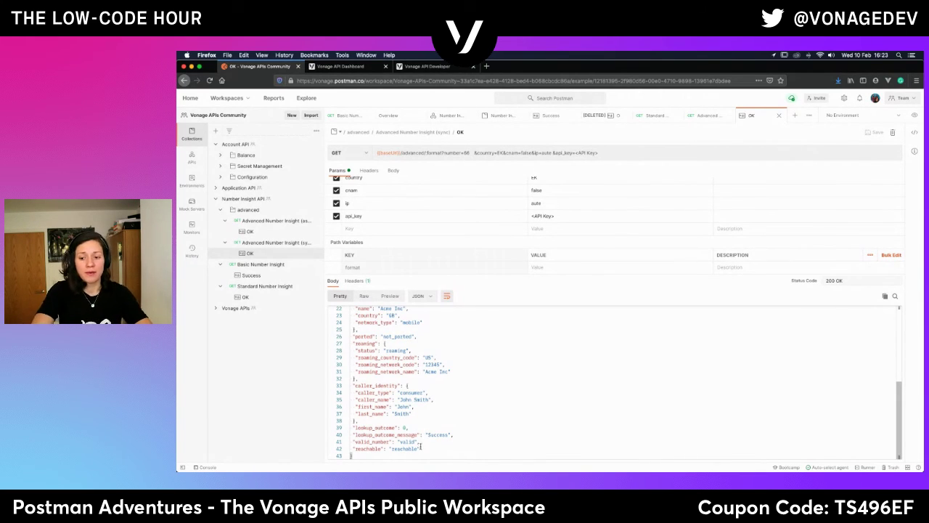
{"action": "double_click", "coordinate": [401, 449]}
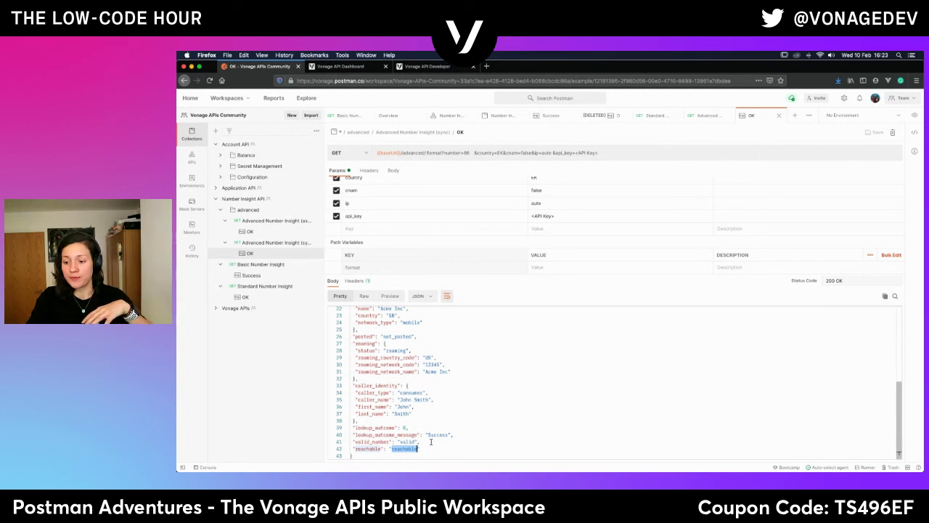
{"action": "left_click", "coordinate": [429, 448]}
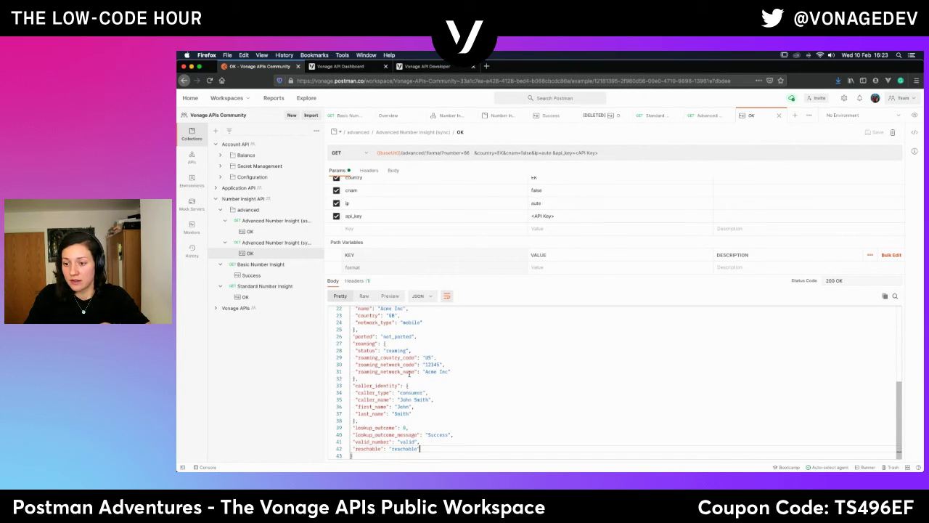
{"action": "scroll", "coordinate": [409, 373], "scroll_direction": "up", "scroll_amount": 5}
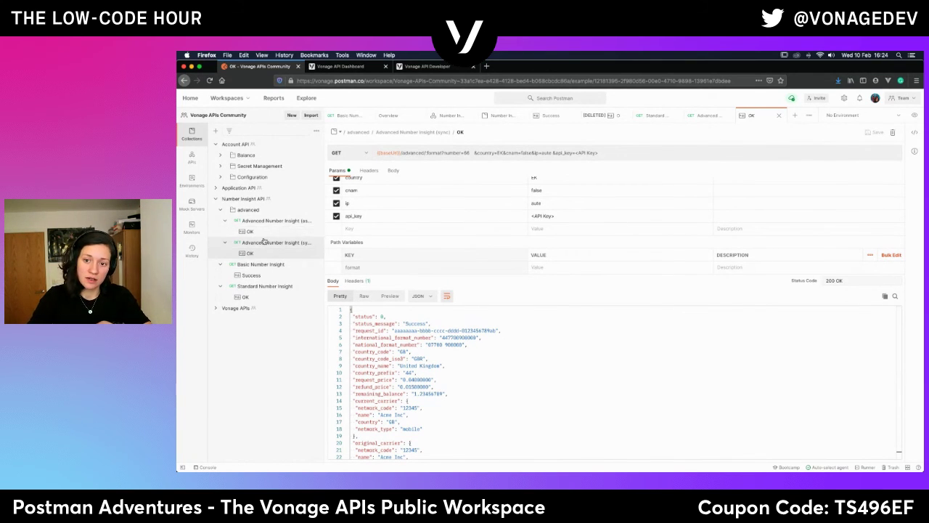
{"action": "left_click", "coordinate": [290, 242]}
{"action": "scroll", "coordinate": [420, 397], "scroll_direction": "down", "scroll_amount": 3}
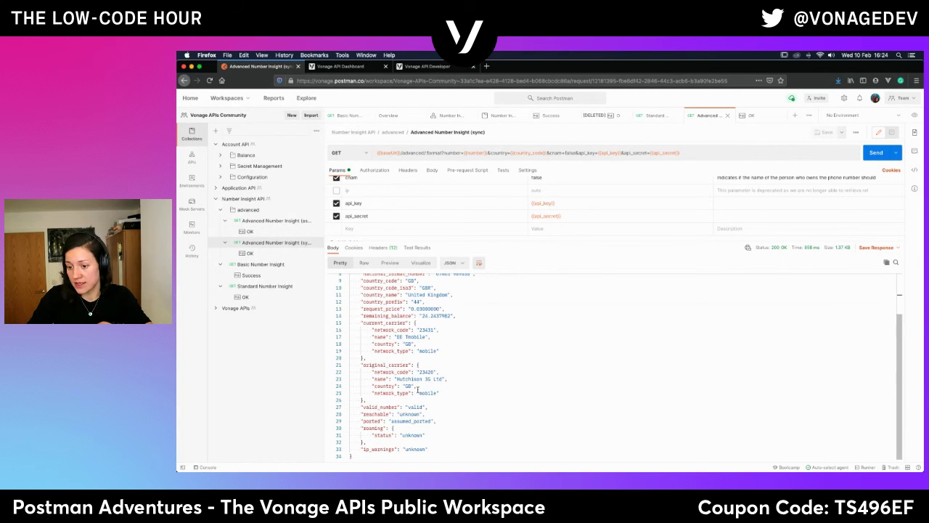
{"action": "scroll", "coordinate": [418, 390], "scroll_direction": "up", "scroll_amount": 1}
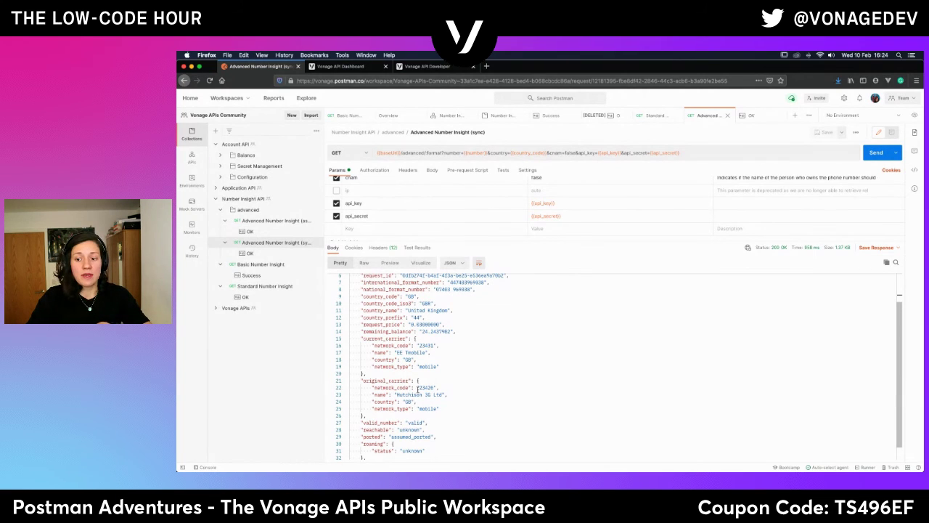
{"action": "scroll", "coordinate": [417, 390], "scroll_direction": "up", "scroll_amount": 1}
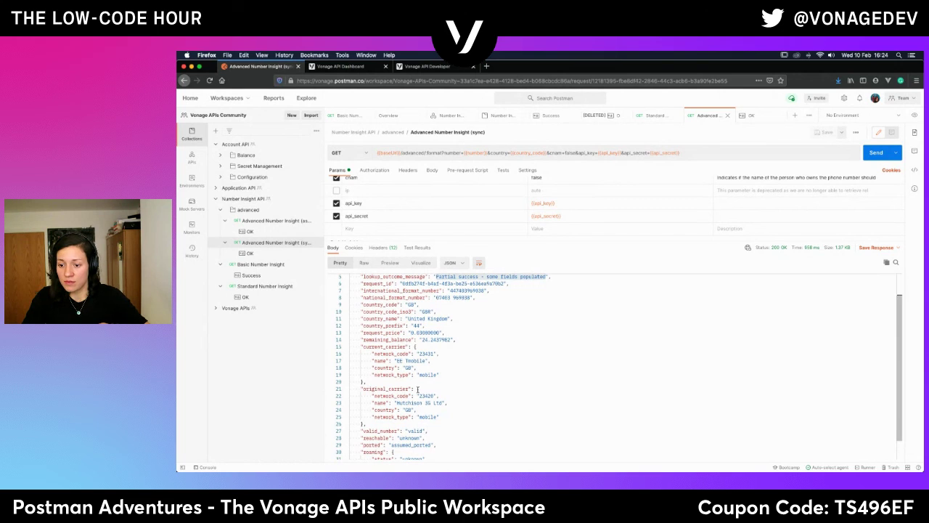
{"action": "scroll", "coordinate": [418, 390], "scroll_direction": "up", "scroll_amount": 2}
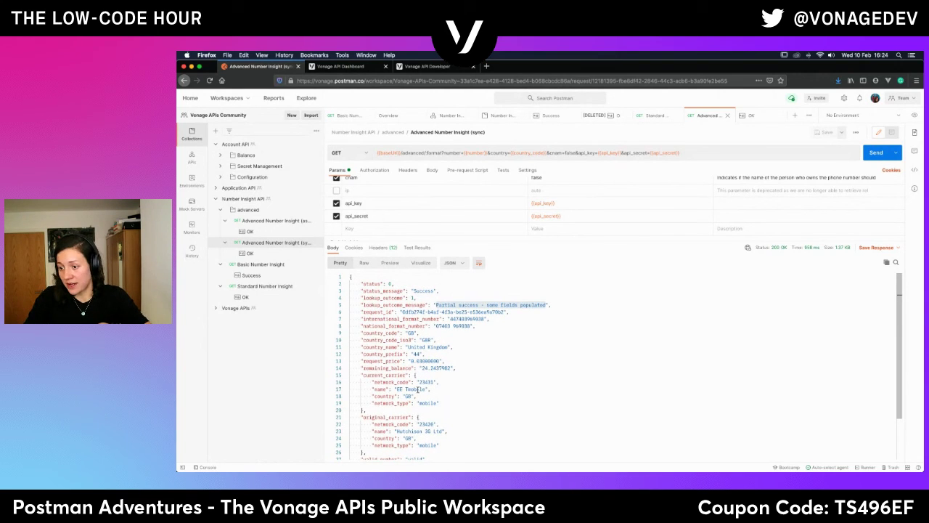
{"action": "left_click", "coordinate": [513, 328]}
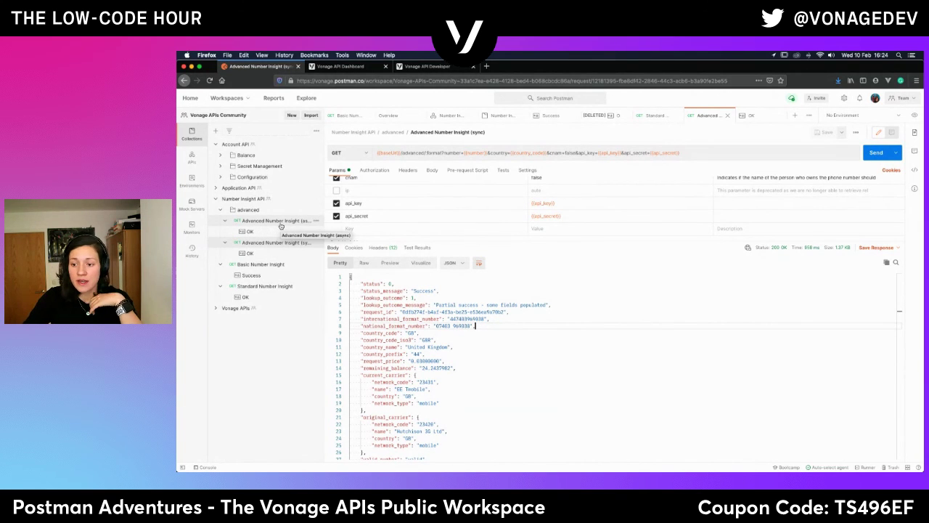
Open Advanced Number Insight (async), check its callback value, then view its saved OK example.
{"action": "left_click", "coordinate": [281, 224]}
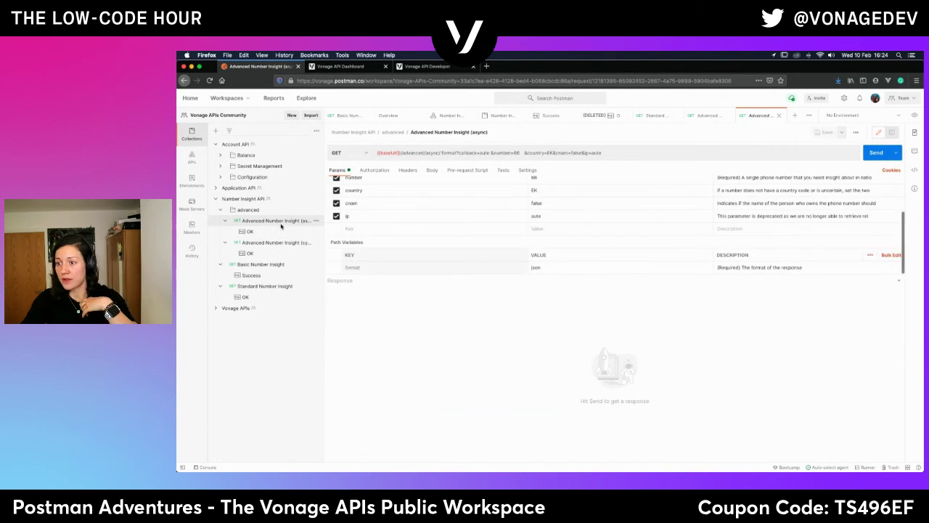
{"action": "scroll", "coordinate": [508, 246], "scroll_direction": "up", "scroll_amount": 2}
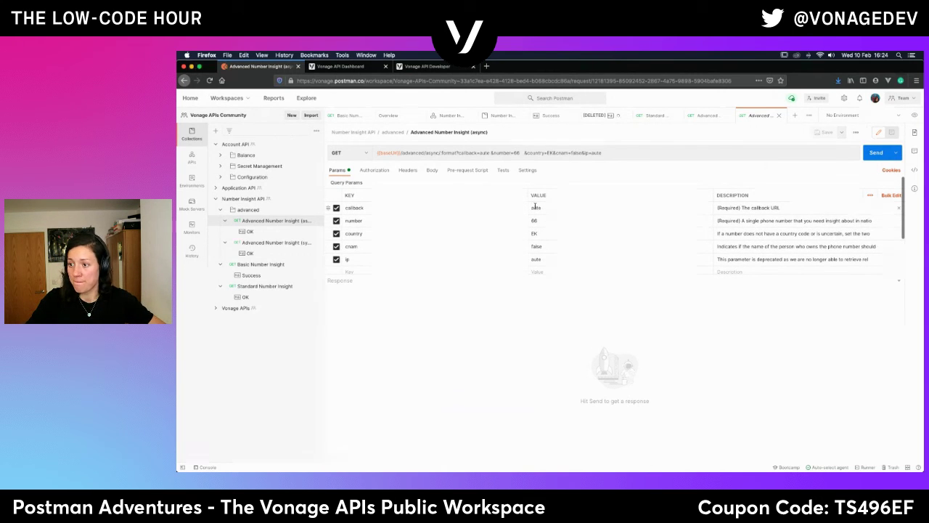
{"action": "left_click", "coordinate": [547, 211]}
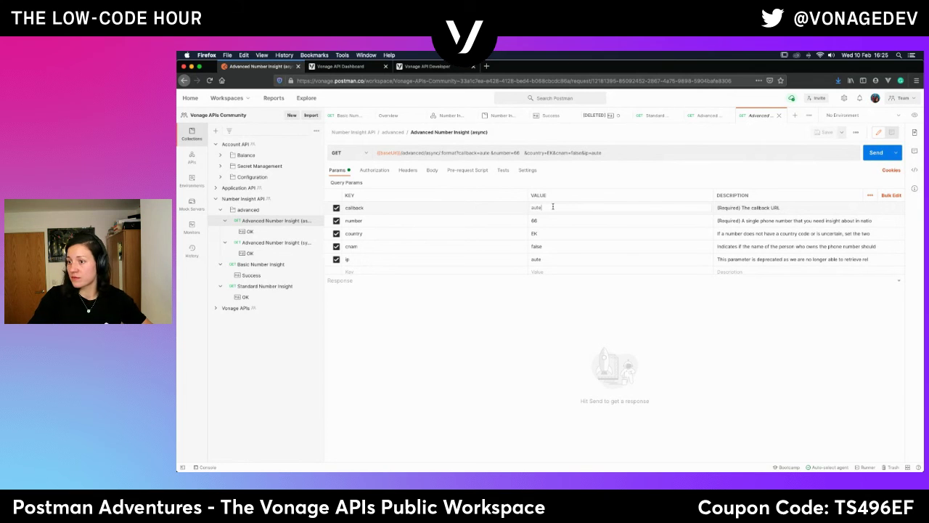
{"action": "left_click", "coordinate": [263, 232]}
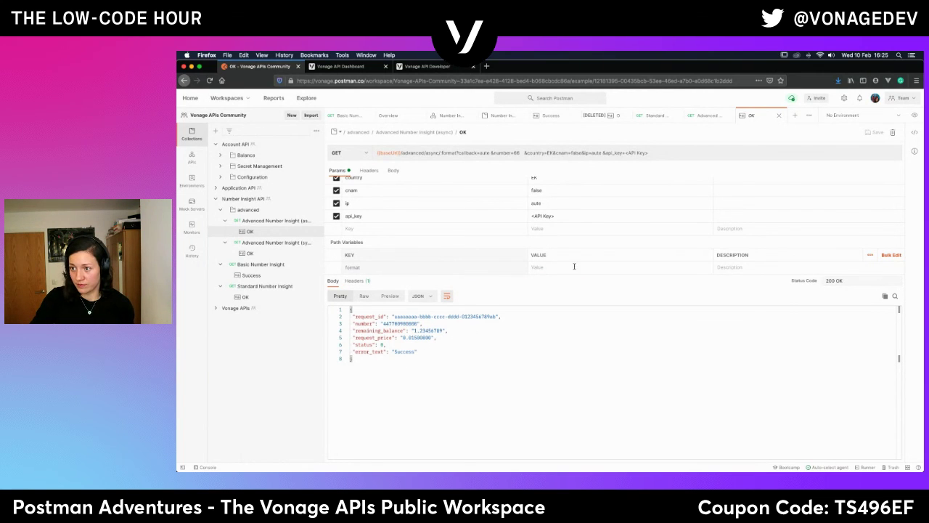
{"action": "scroll", "coordinate": [572, 240], "scroll_direction": "up", "scroll_amount": 3}
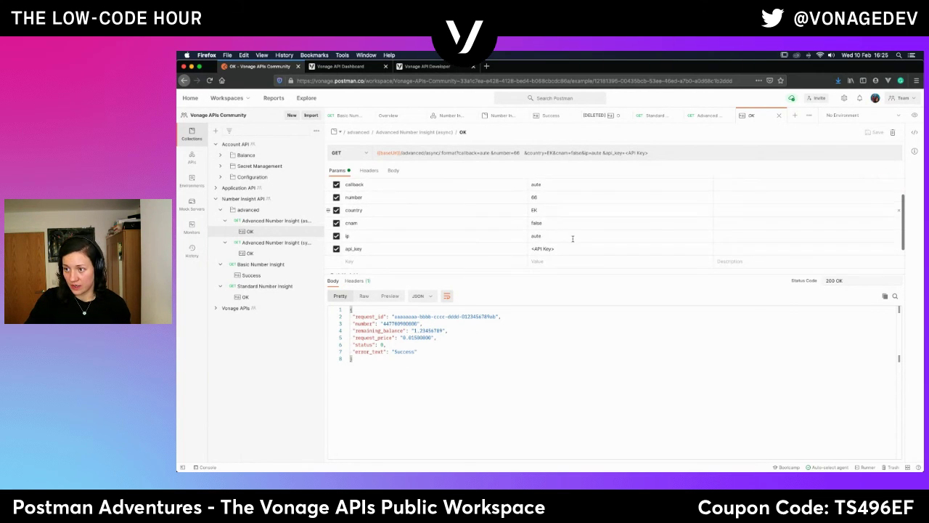
Scroll the Vonage docs to the async query parameters: required callback and number, deprecated ip.
{"action": "left_click", "coordinate": [434, 67]}
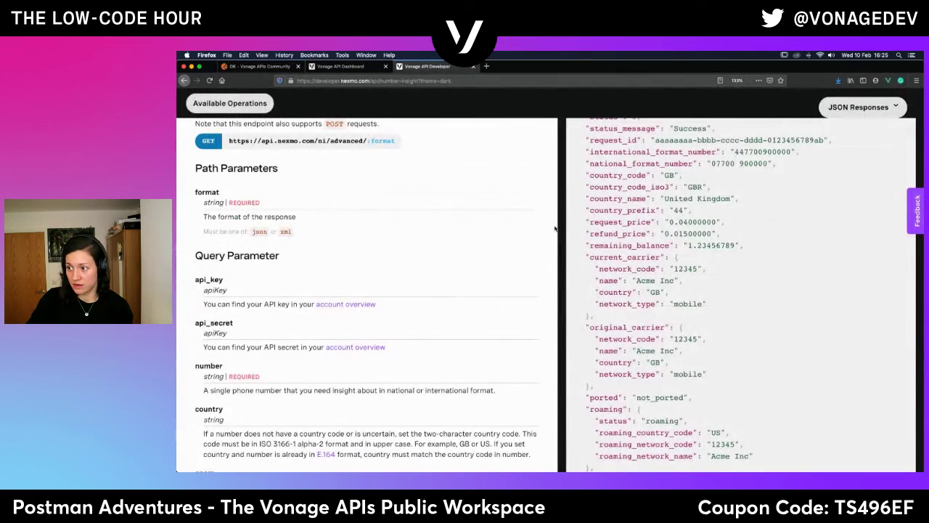
{"action": "scroll", "coordinate": [435, 312], "scroll_direction": "up", "scroll_amount": 3}
{"action": "scroll", "coordinate": [435, 312], "scroll_direction": "up", "scroll_amount": 10}
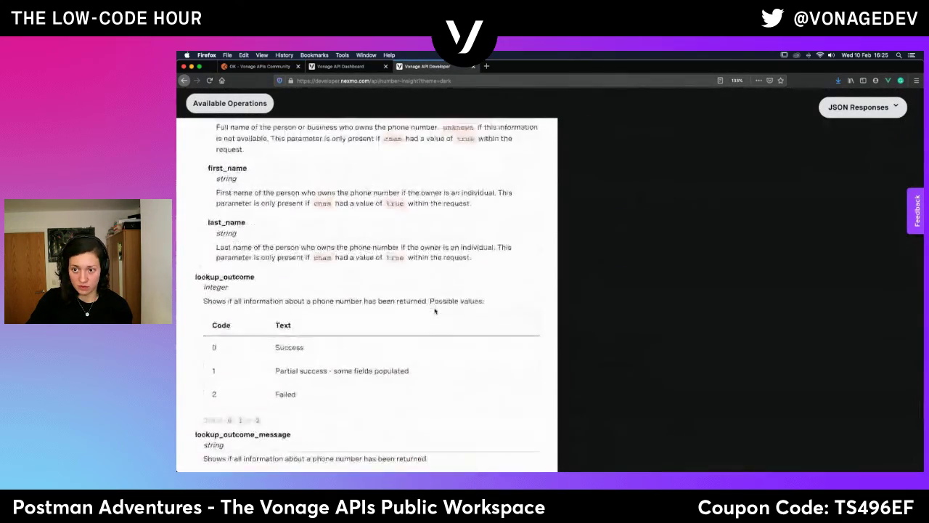
{"action": "scroll", "coordinate": [434, 311], "scroll_direction": "up", "scroll_amount": 2}
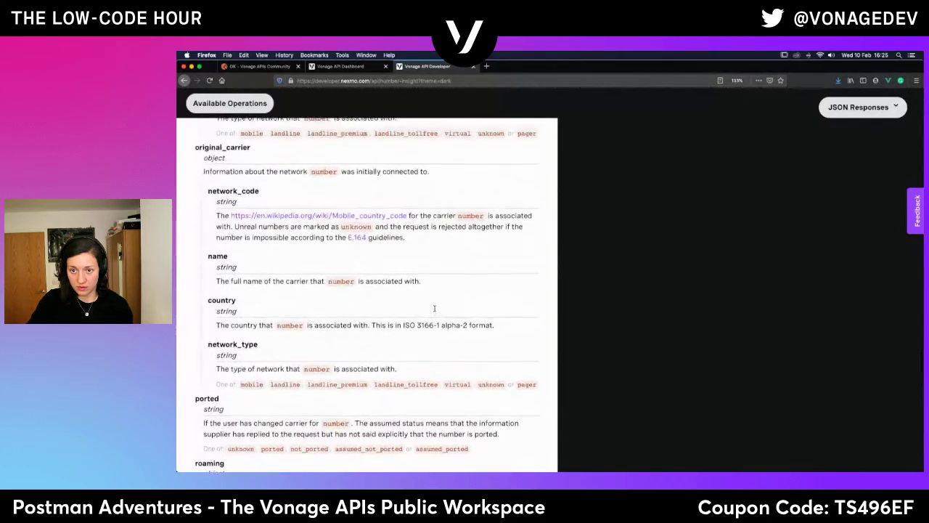
{"action": "scroll", "coordinate": [435, 311], "scroll_direction": "up", "scroll_amount": 10}
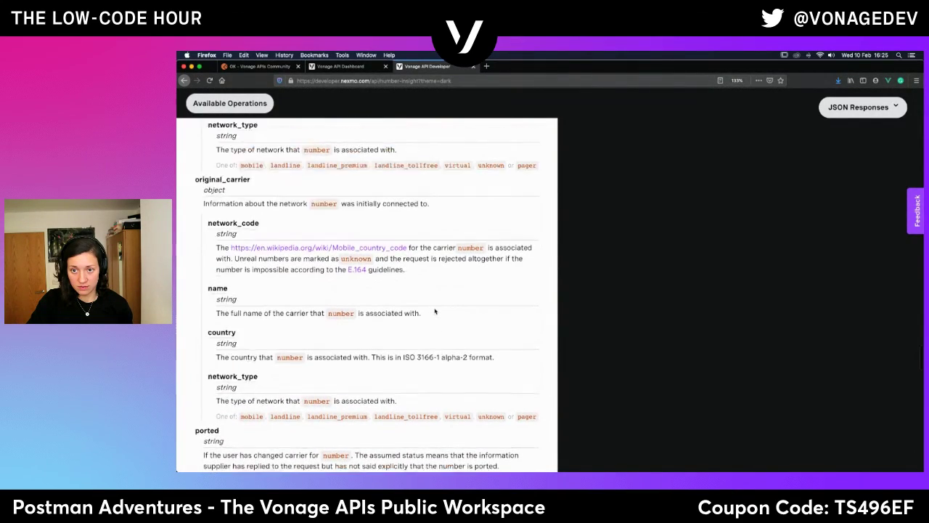
{"action": "scroll", "coordinate": [435, 311], "scroll_direction": "up", "scroll_amount": 12}
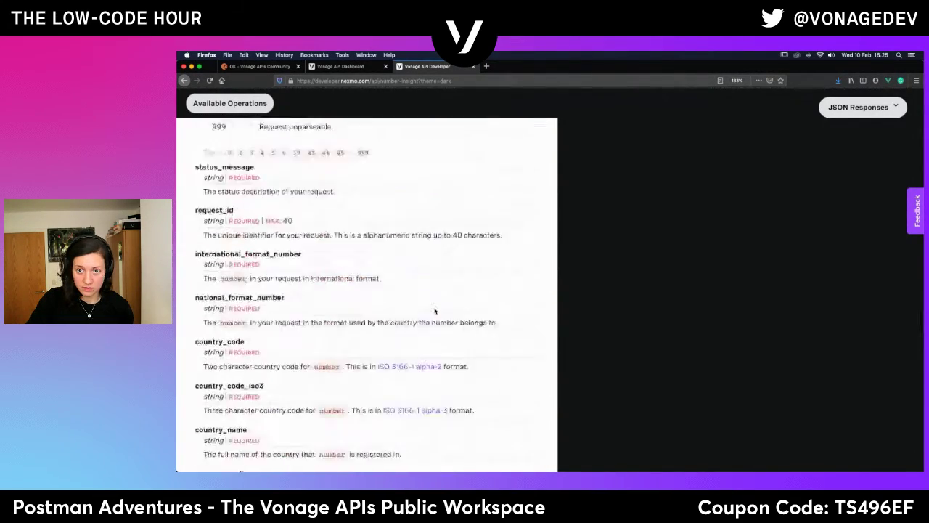
{"action": "scroll", "coordinate": [435, 309], "scroll_direction": "up", "scroll_amount": 4}
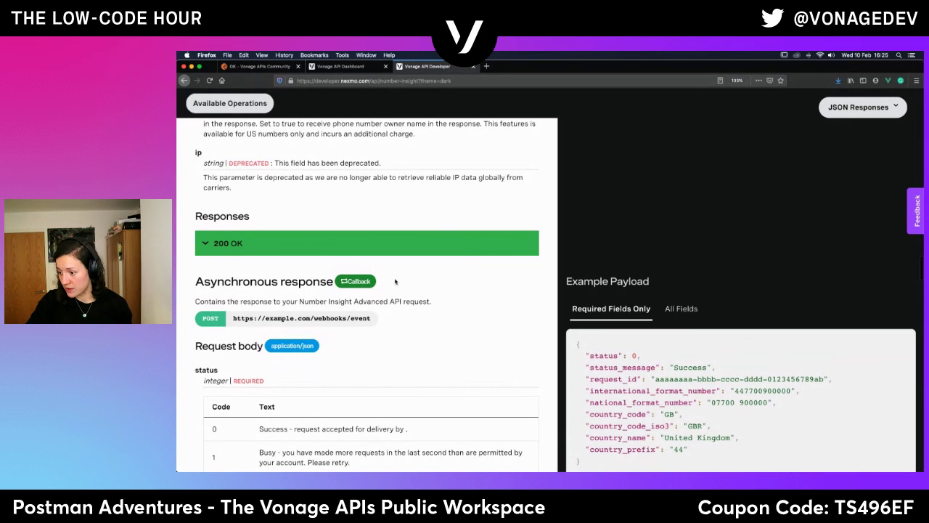
{"action": "scroll", "coordinate": [395, 282], "scroll_direction": "up", "scroll_amount": 10}
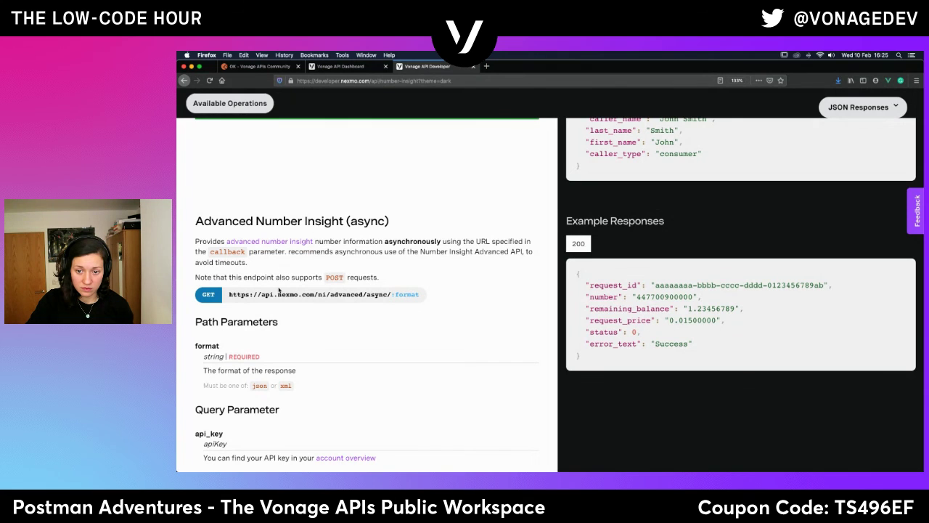
{"action": "scroll", "coordinate": [481, 278], "scroll_direction": "up", "scroll_amount": 4}
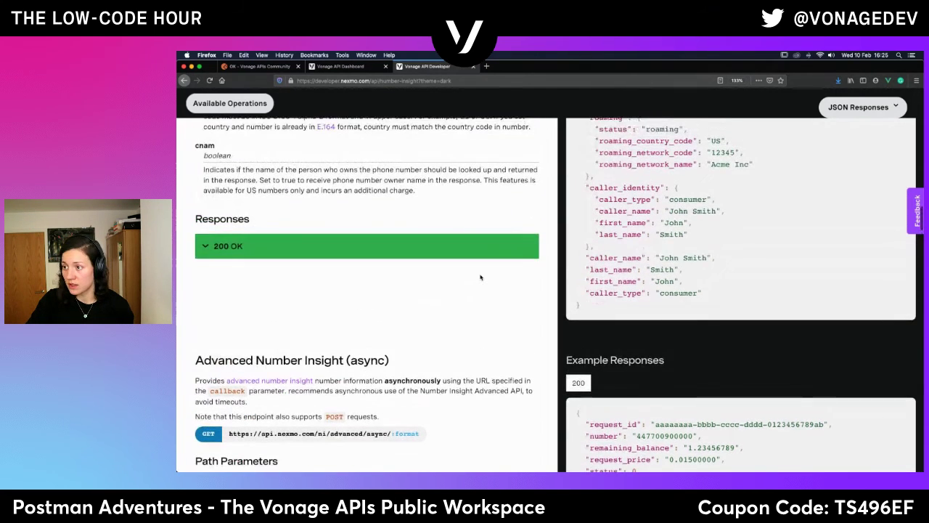
{"action": "scroll", "coordinate": [479, 276], "scroll_direction": "up", "scroll_amount": 4}
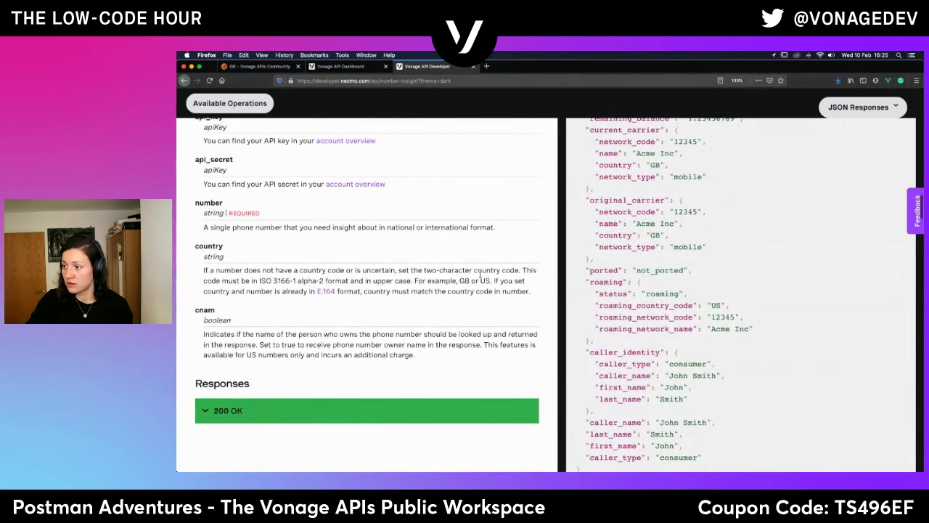
{"action": "scroll", "coordinate": [479, 274], "scroll_direction": "down", "scroll_amount": 1}
{"action": "scroll", "coordinate": [480, 274], "scroll_direction": "down", "scroll_amount": 12}
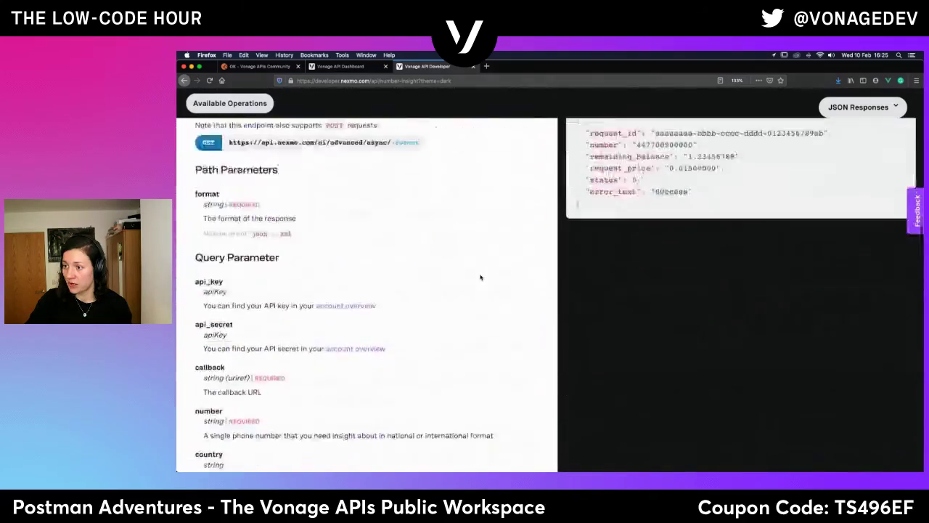
{"action": "scroll", "coordinate": [480, 277], "scroll_direction": "up", "scroll_amount": 4}
{"action": "scroll", "coordinate": [480, 277], "scroll_direction": "down", "scroll_amount": 5}
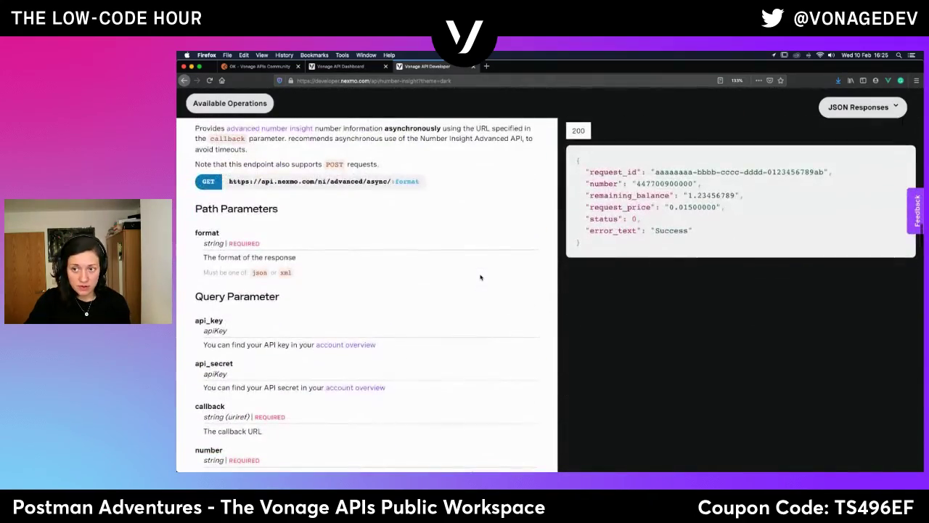
{"action": "scroll", "coordinate": [479, 277], "scroll_direction": "down", "scroll_amount": 4}
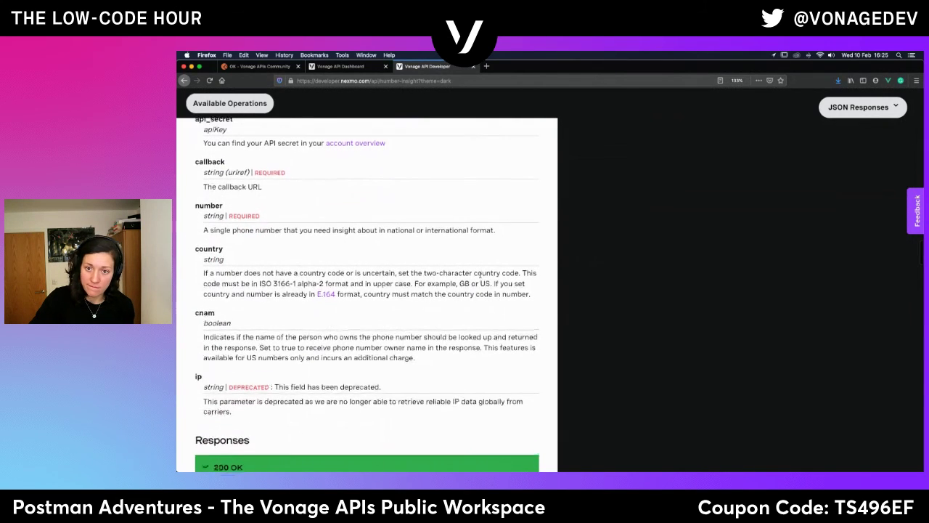
{"action": "scroll", "coordinate": [480, 276], "scroll_direction": "up", "scroll_amount": 2}
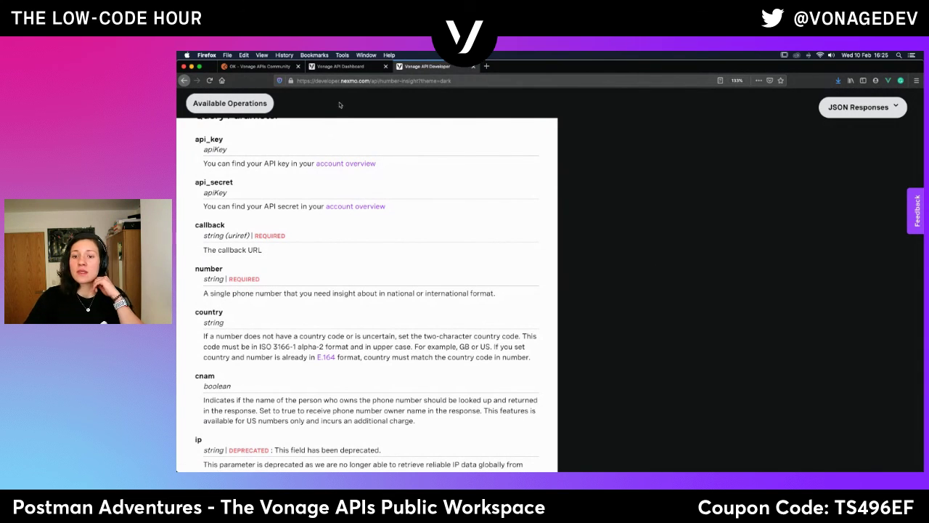
Highlight callback's 'string (uriref) | REQUIRED' label, then go back to the Postman workspace.
{"action": "left_click_drag", "start_coordinate": [204, 235], "coordinate": [262, 245]}
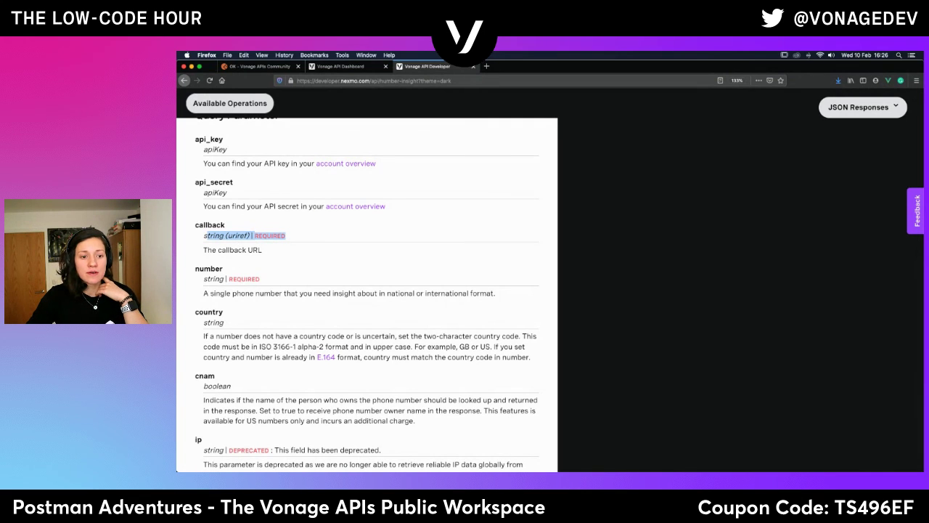
{"action": "key", "text": "super+Tab"}
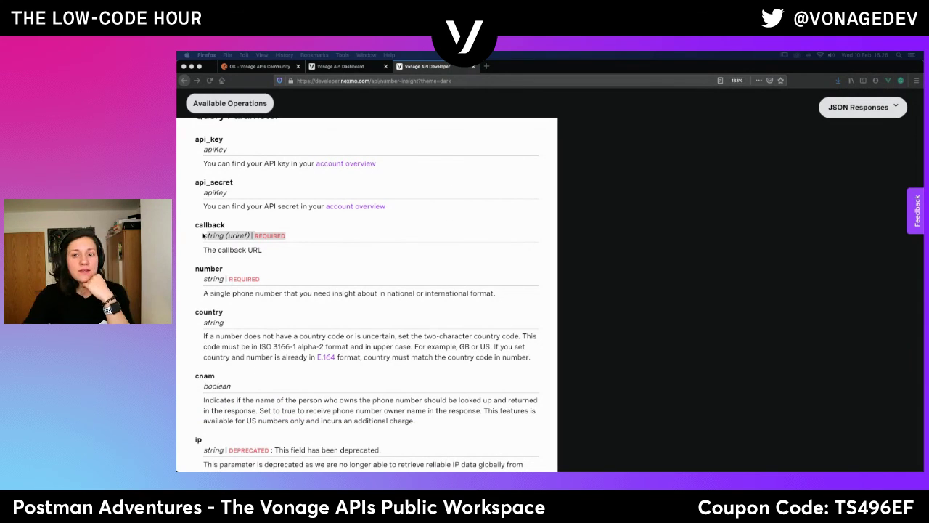
{"action": "triple_click", "coordinate": [234, 236]}
{"action": "left_click", "coordinate": [233, 235]}
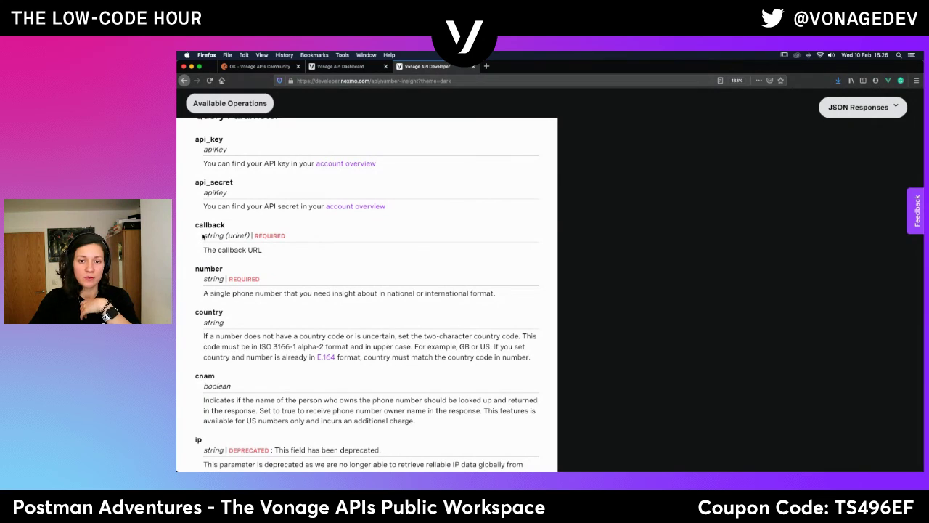
{"action": "left_click", "coordinate": [262, 66]}
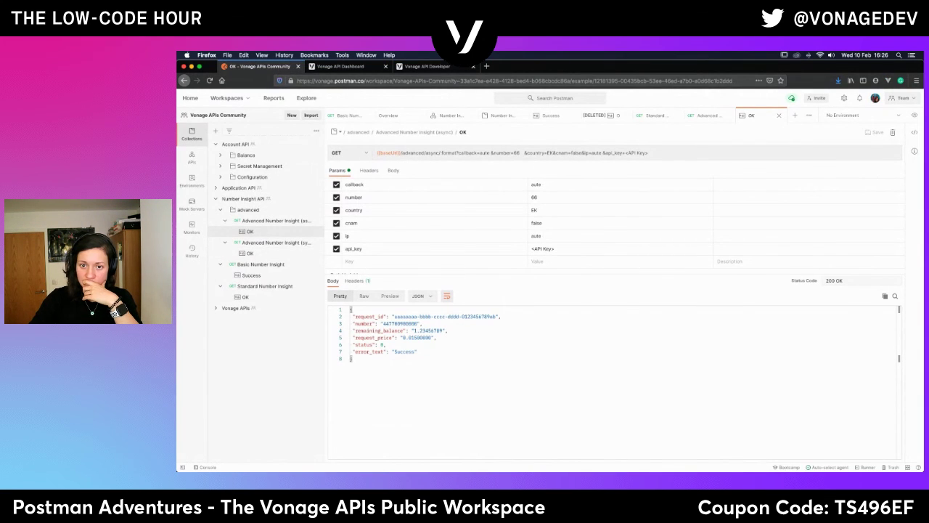
Browse Monitors and Mock Servers, open the Number Insight API mock, then restore Collections.
{"action": "left_click", "coordinate": [192, 227]}
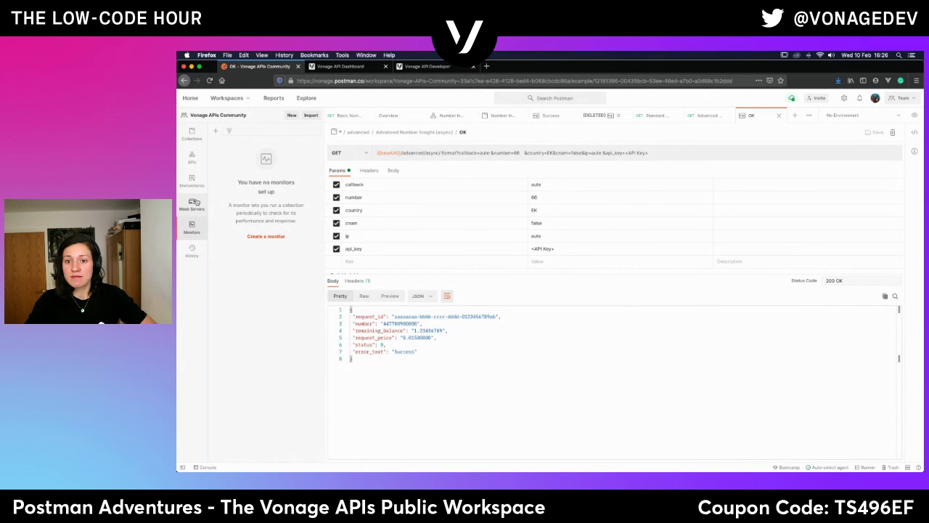
{"action": "left_click", "coordinate": [194, 203]}
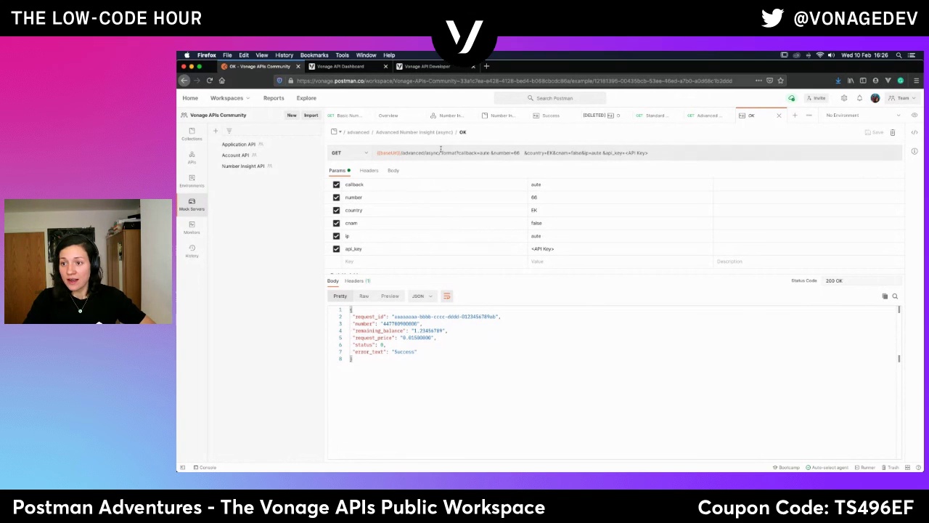
{"action": "left_click", "coordinate": [244, 167]}
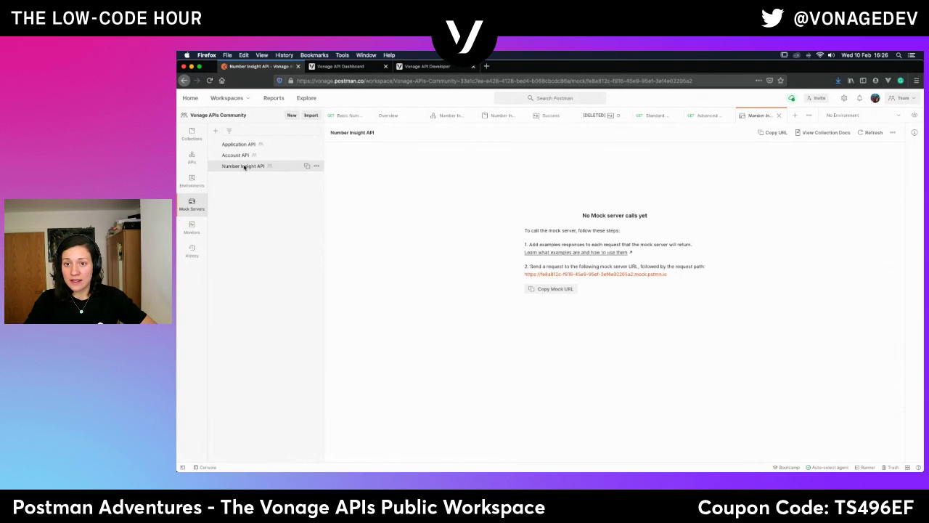
{"action": "left_click", "coordinate": [193, 135]}
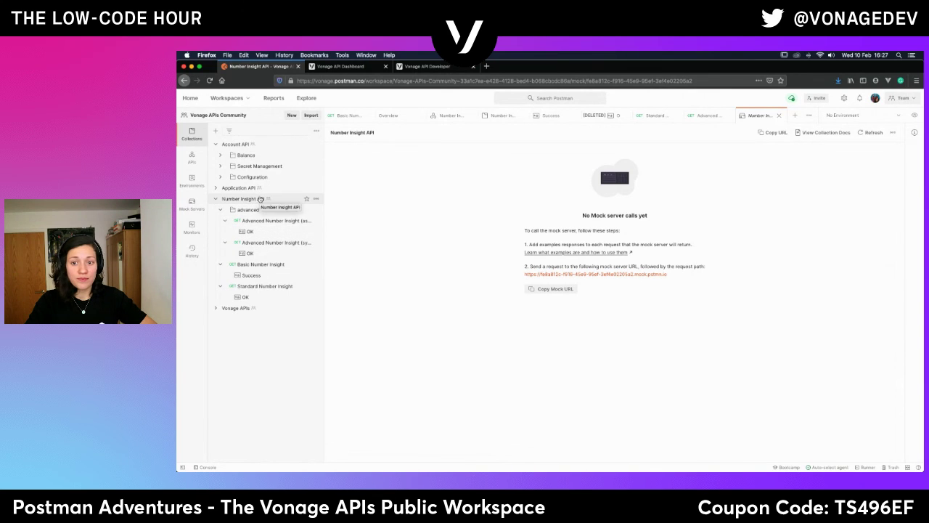
{"action": "mouse_move", "coordinate": [249, 210]}
{"action": "left_mouse_down"}
{"action": "mouse_move", "coordinate": [252, 225]}
{"action": "mouse_move", "coordinate": [260, 217]}
{"action": "left_mouse_up"}
Open the Vonage APIs collection overview from the Advanced Number Insight (async) request and collapse the Number Insight API folder.
{"action": "left_click", "coordinate": [277, 221]}
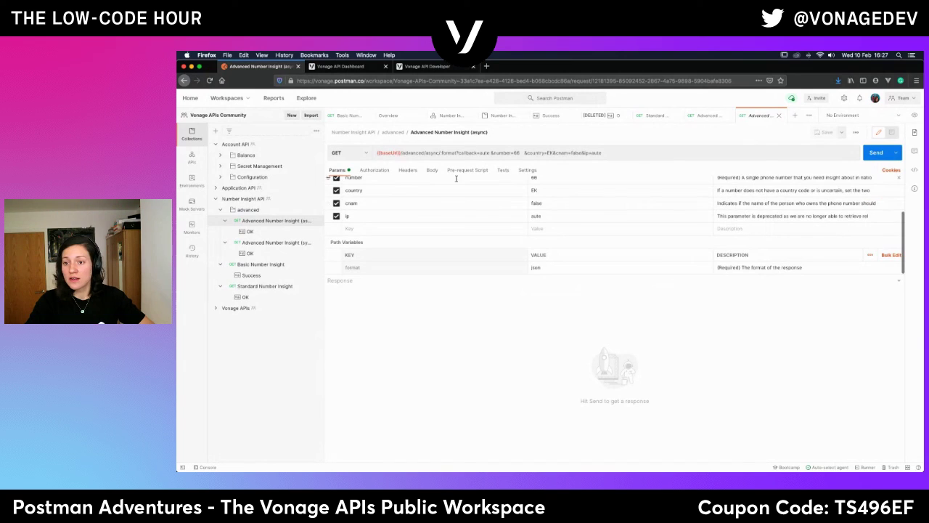
{"action": "scroll", "coordinate": [457, 227], "scroll_direction": "up", "scroll_amount": 2}
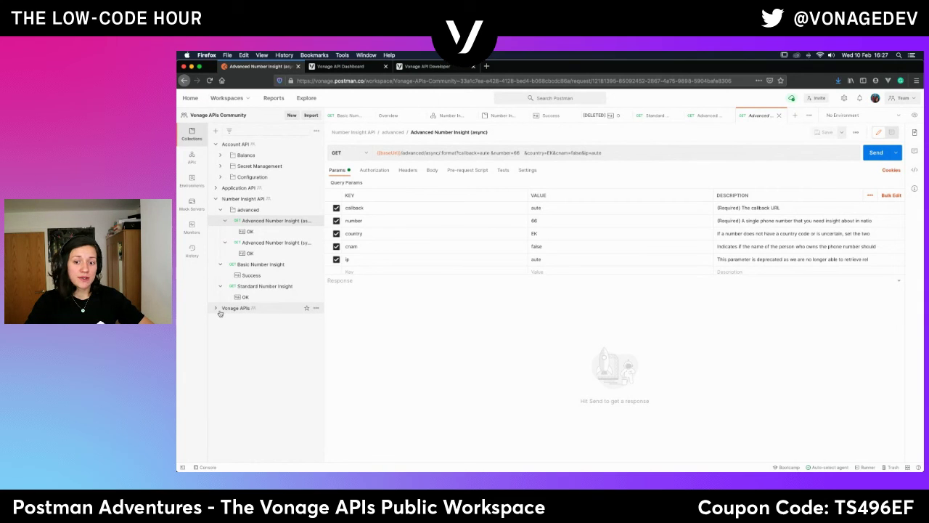
{"action": "left_click", "coordinate": [253, 308]}
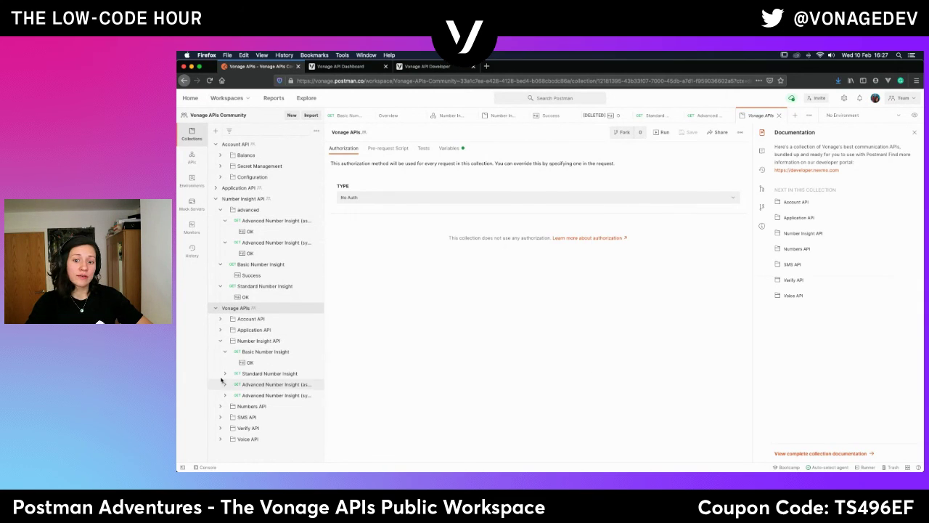
{"action": "left_click", "coordinate": [221, 341]}
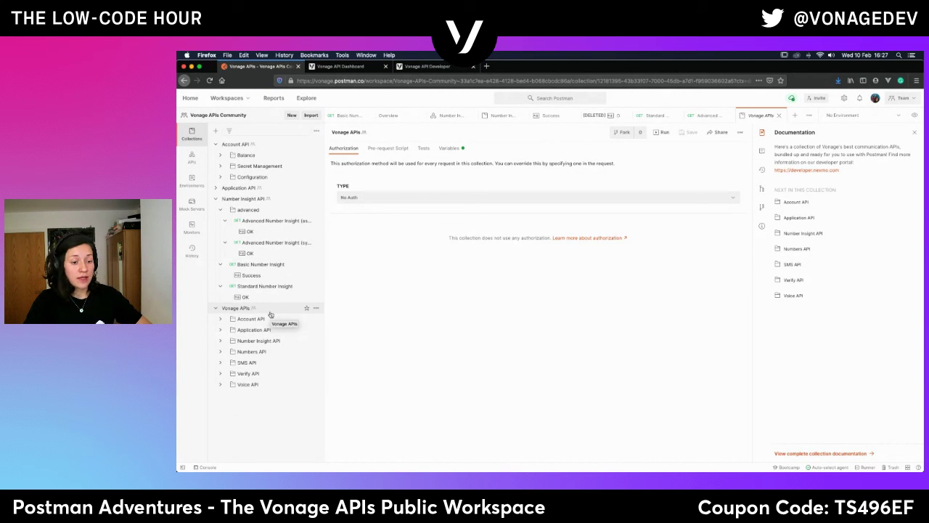
Go to explore.postman.com in a new tab.
{"action": "left_click", "coordinate": [486, 66]}
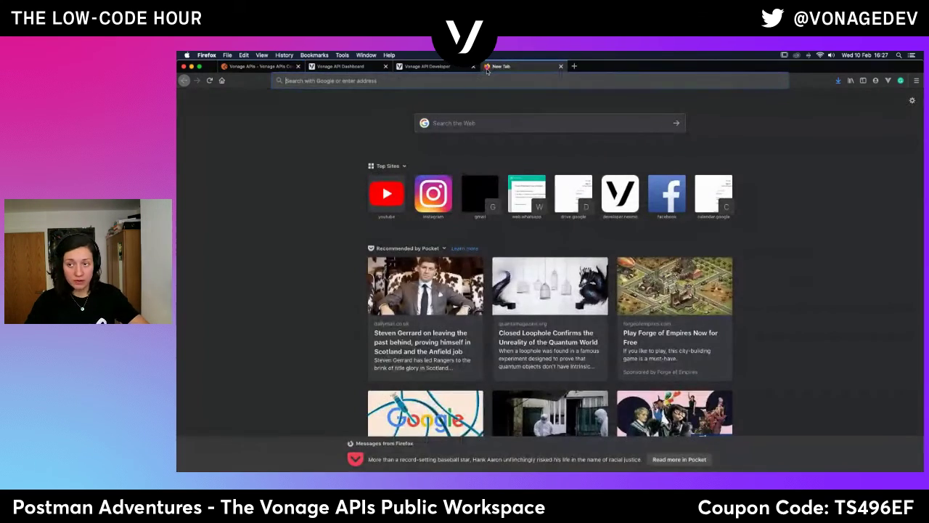
{"action": "type", "text": "explore.postman.com/"}
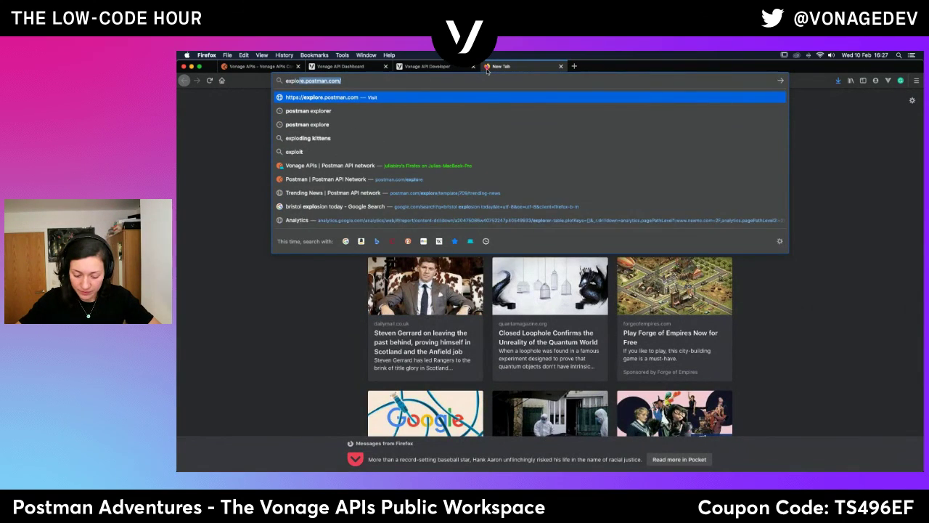
{"action": "key", "text": "Return"}
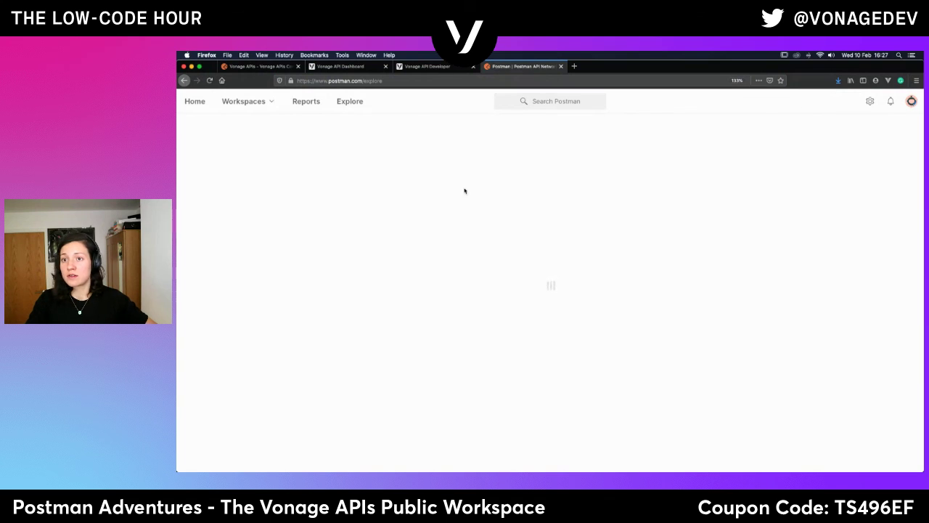
Search the Public API Network for 'vonage'.
{"action": "left_click", "coordinate": [567, 99]}
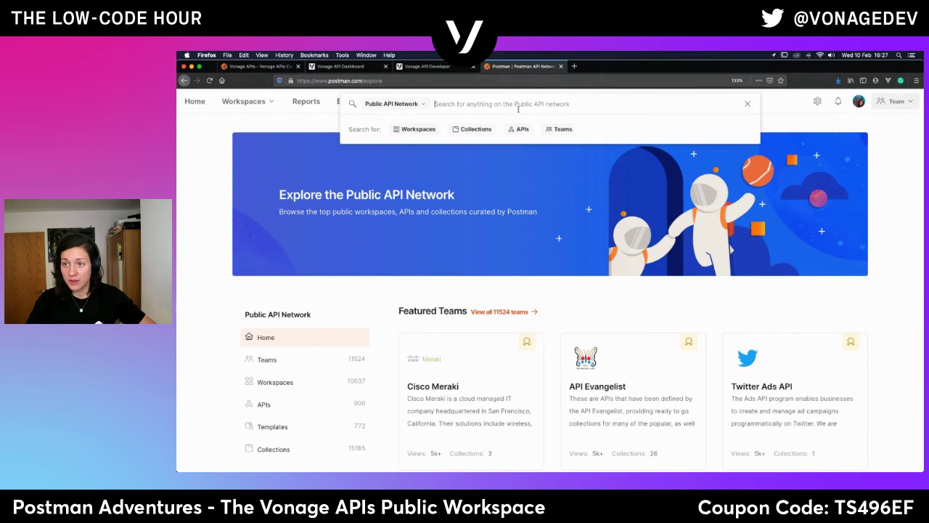
{"action": "type", "text": "vonage"}
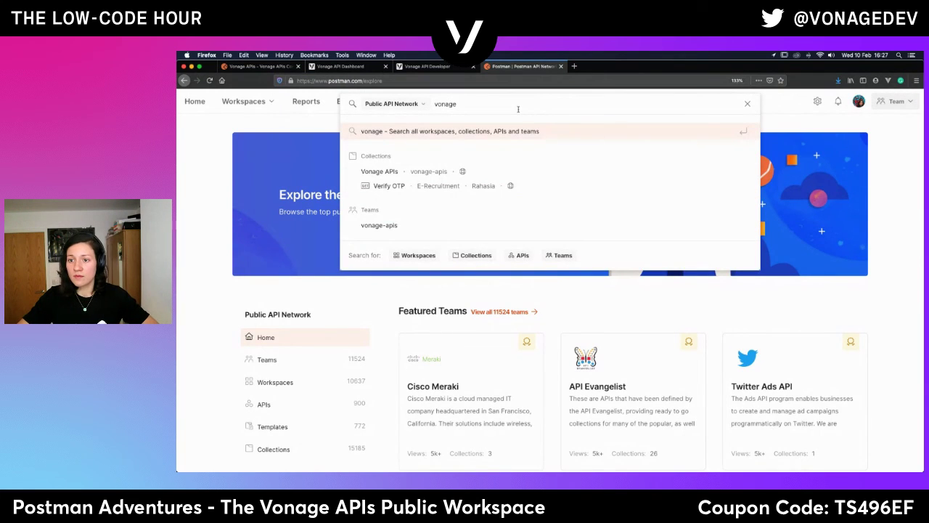
{"action": "key", "text": "Return"}
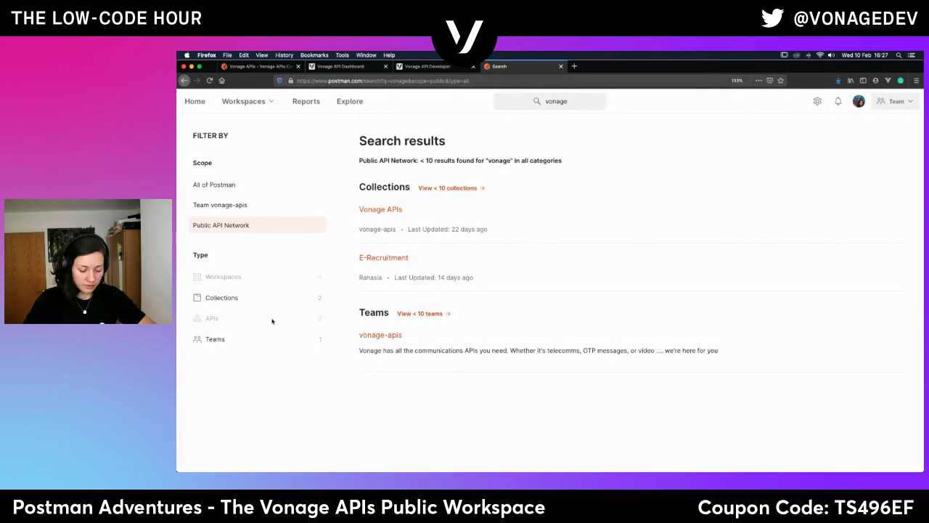
Filter the vonage results to collections and open the Vonage APIs collection page.
{"action": "left_click", "coordinate": [380, 335], "text": "super"}
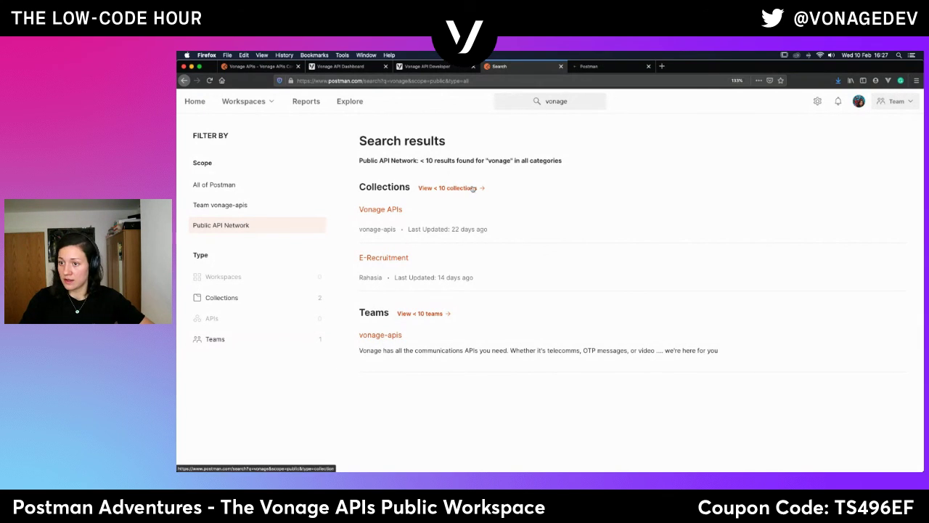
{"action": "left_click", "coordinate": [447, 189]}
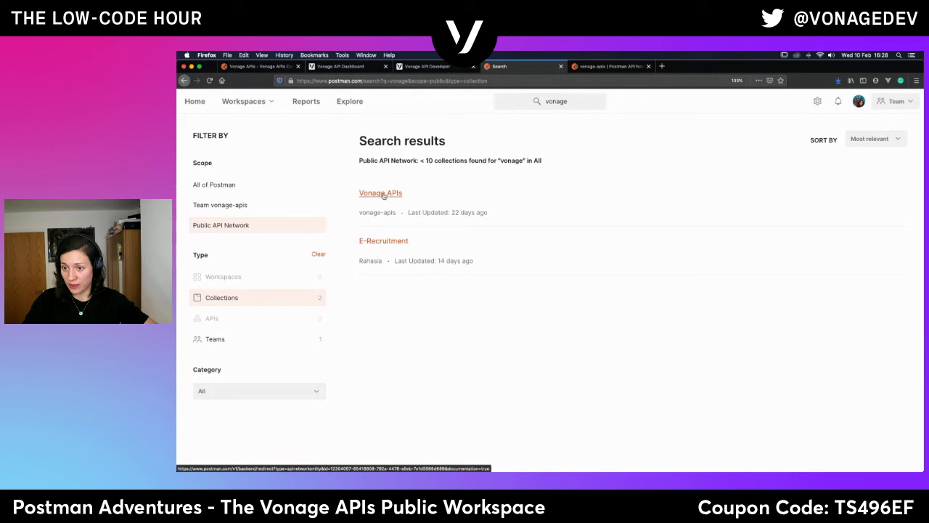
{"action": "middle_click", "coordinate": [379, 243]}
{"action": "left_click", "coordinate": [376, 192]}
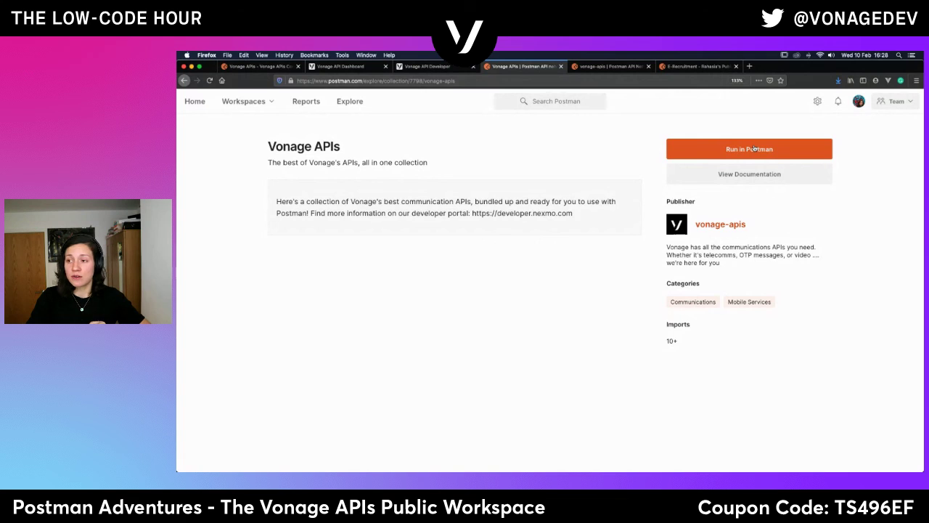
View the Vonage APIs collection's published documentation and skim its Account API endpoints.
{"action": "left_click", "coordinate": [733, 176]}
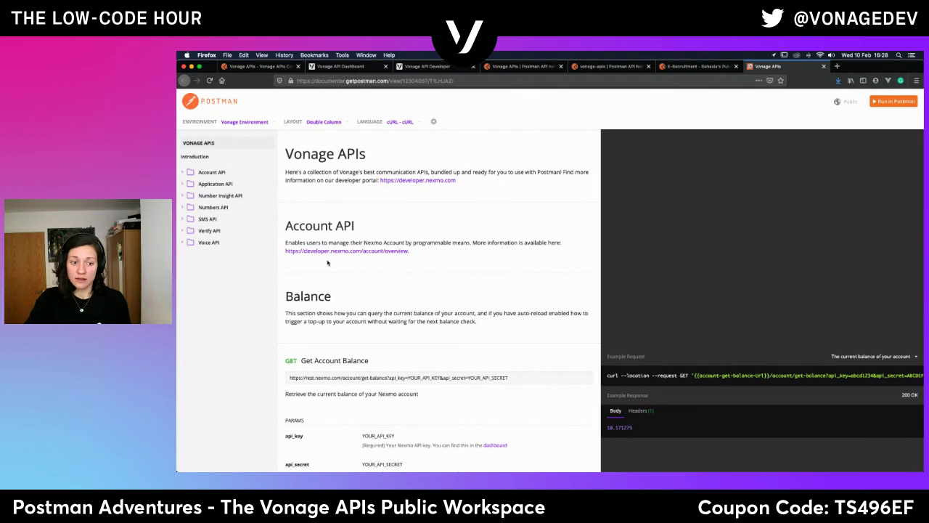
{"action": "scroll", "coordinate": [685, 275], "scroll_direction": "down", "scroll_amount": 4}
{"action": "scroll", "coordinate": [684, 275], "scroll_direction": "down", "scroll_amount": 5}
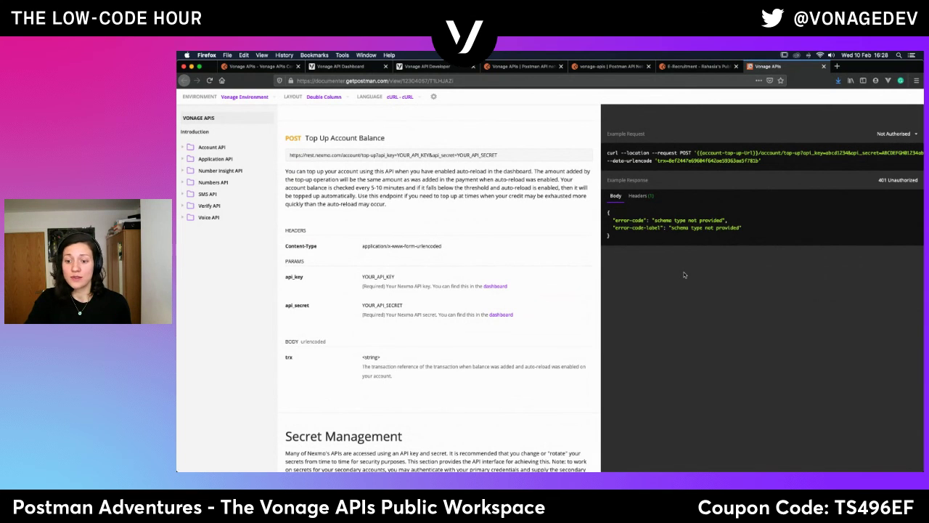
{"action": "scroll", "coordinate": [684, 275], "scroll_direction": "down", "scroll_amount": 10}
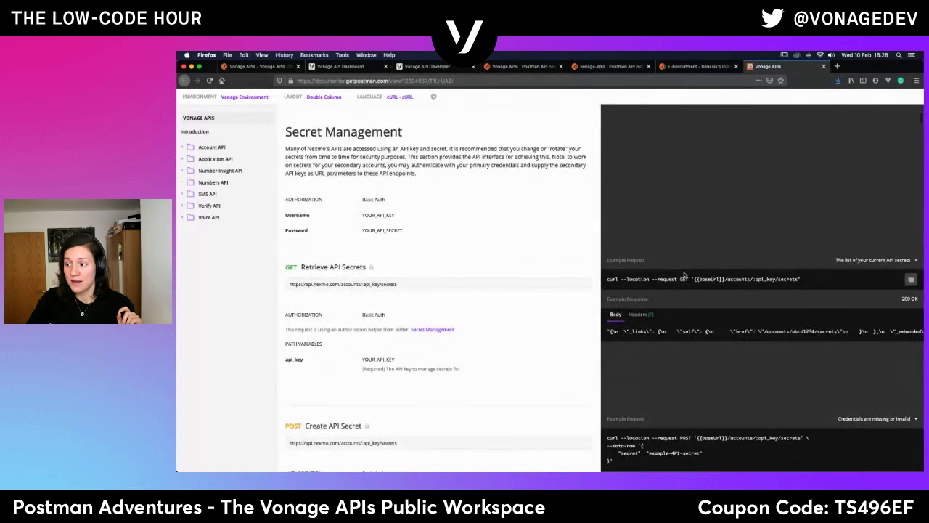
{"action": "scroll", "coordinate": [684, 275], "scroll_direction": "down", "scroll_amount": 5}
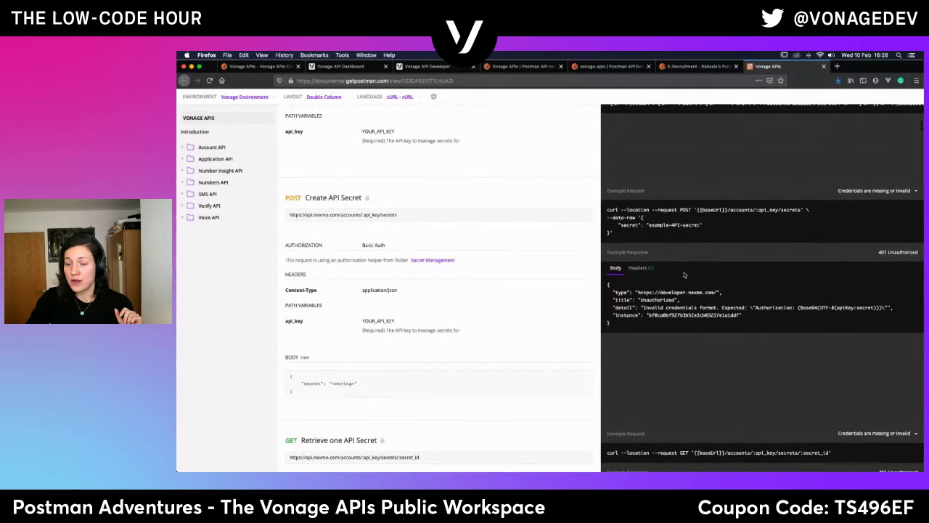
{"action": "scroll", "coordinate": [685, 275], "scroll_direction": "up", "scroll_amount": 15}
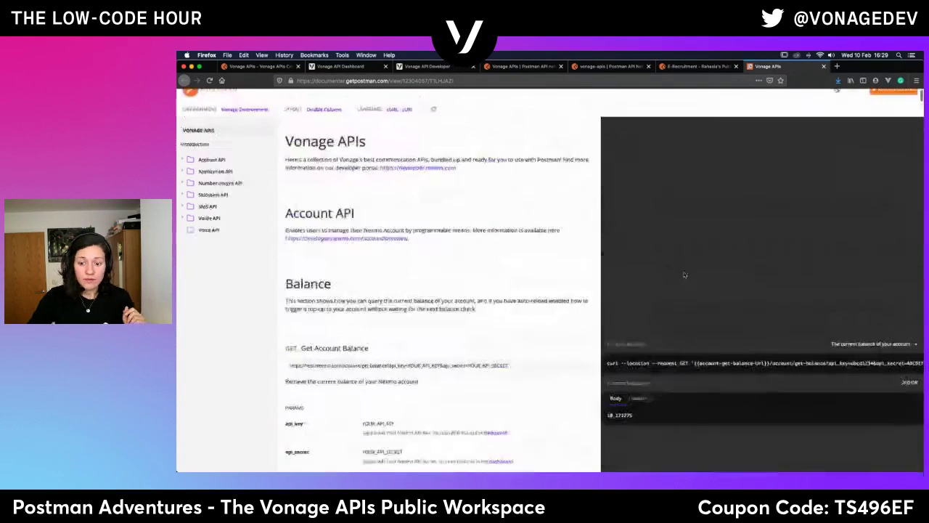